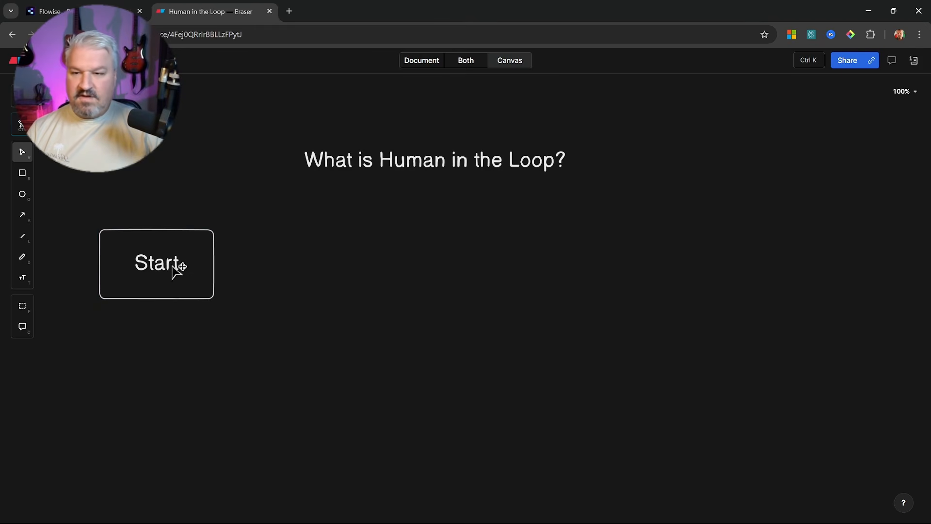
# Duplicate the Start box into a 'Research' box, then copy it again to the right
pyautogui.moveTo(165, 266); pyautogui.dragTo(341, 266)
pyautogui.doubleClick(341, 267)
pyautogui.write('Research')
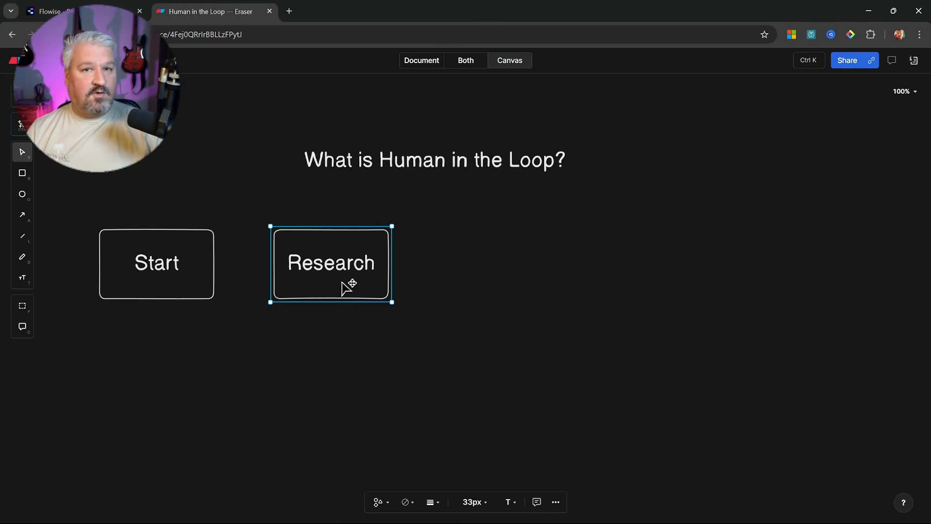
pyautogui.moveTo(343, 287); pyautogui.dragTo(509, 281)
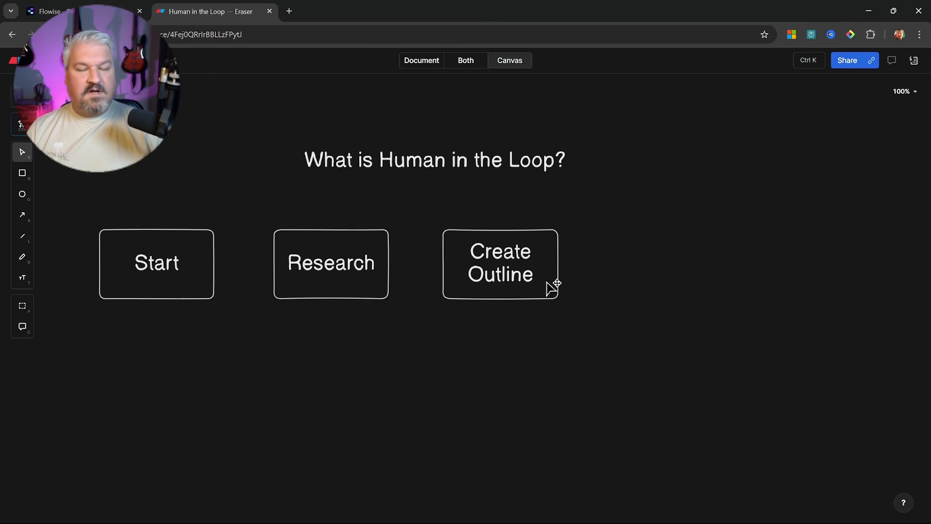
pyautogui.click(534, 291)
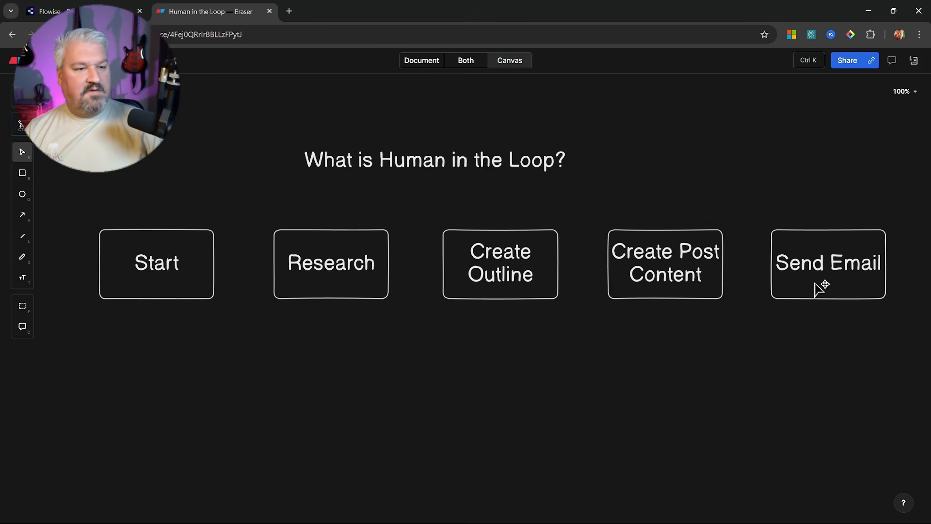
# Check each box from Start through Send Email, plus the diagram title
pyautogui.click(822, 289)
pyautogui.click(652, 281)
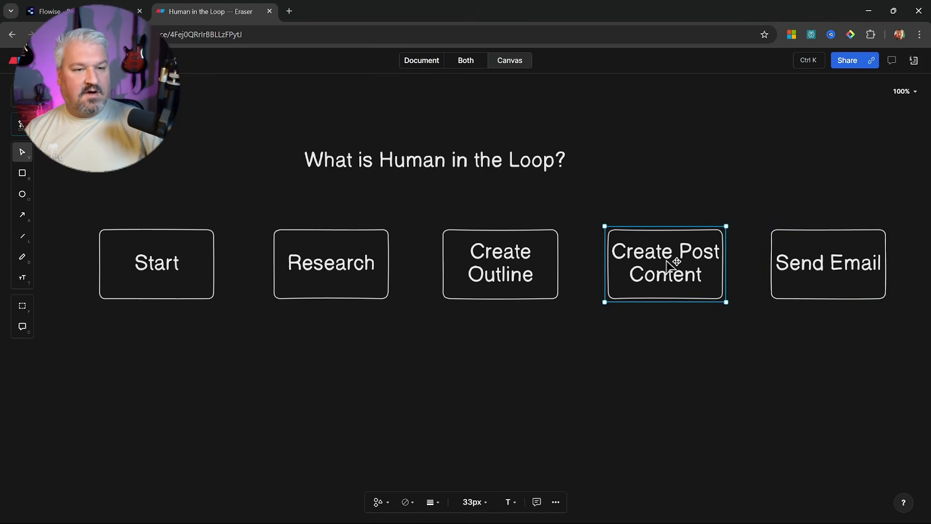
pyautogui.click(814, 265)
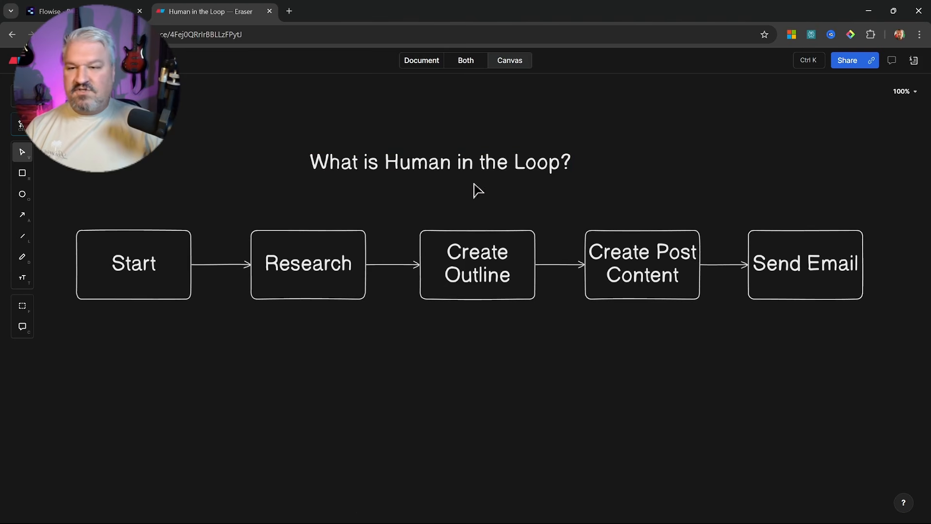
pyautogui.click(483, 170)
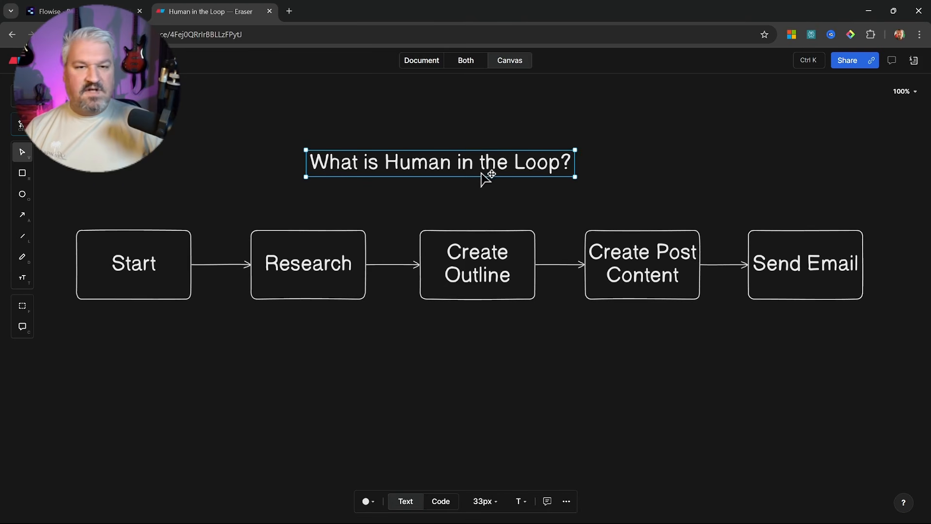
pyautogui.click(473, 200)
pyautogui.click(146, 261)
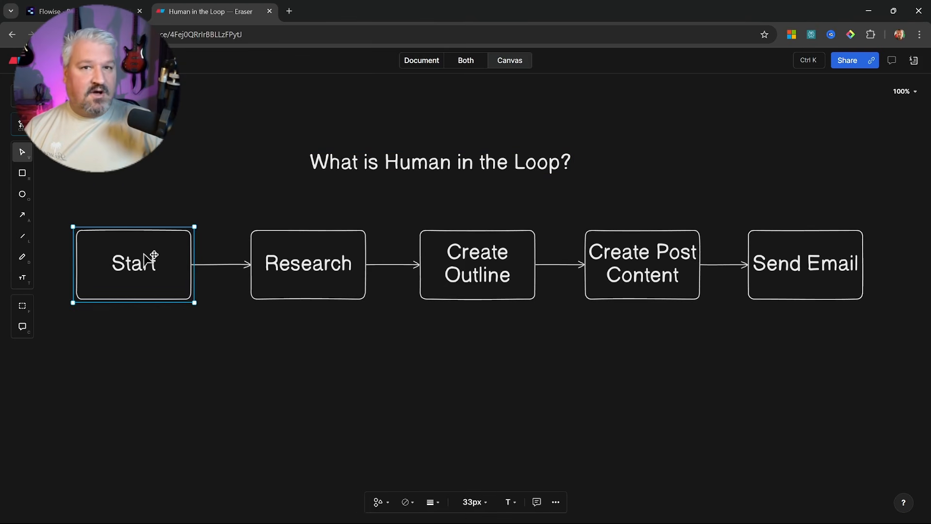
pyautogui.click(293, 264)
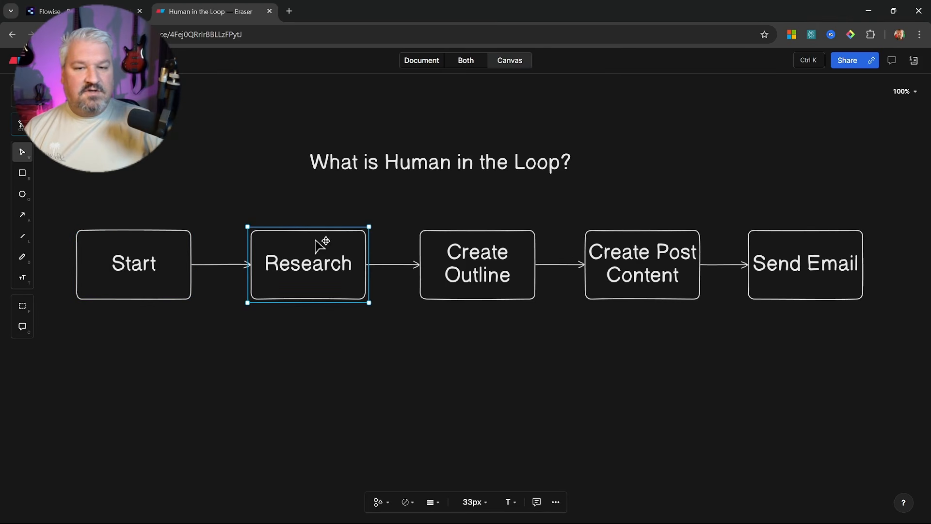
pyautogui.click(474, 257)
pyautogui.click(639, 248)
pyautogui.click(793, 262)
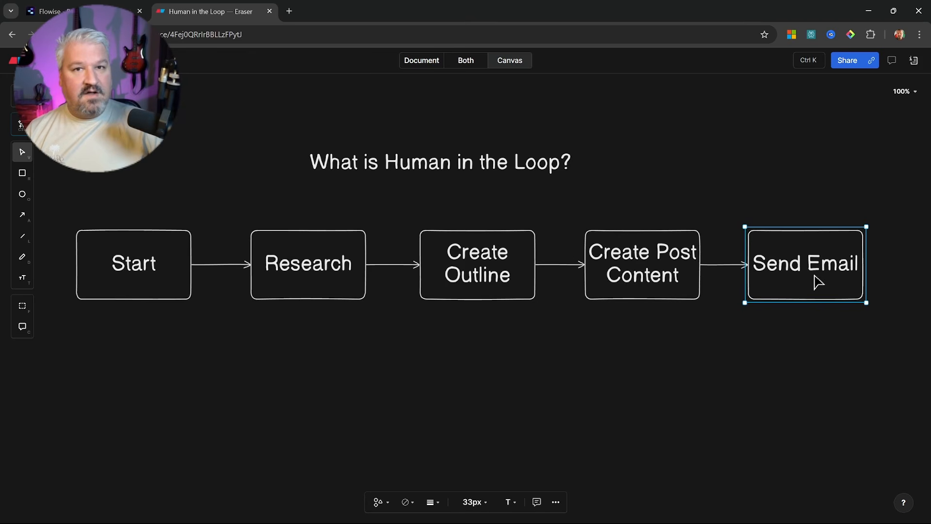
# Nudge the Send Email box slightly right and review the middle boxes
pyautogui.moveTo(828, 286); pyautogui.dragTo(842, 291)
pyautogui.click(518, 343)
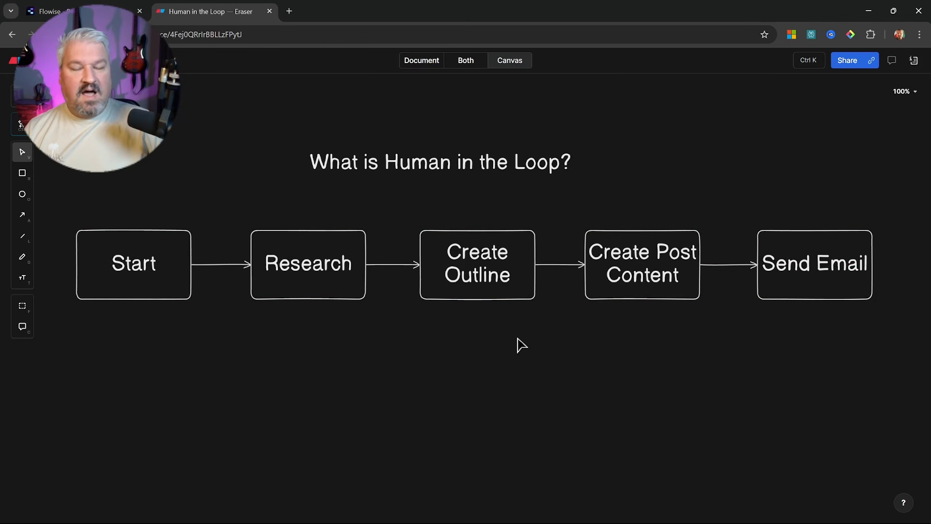
pyautogui.click(333, 287)
pyautogui.click(480, 280)
pyautogui.click(644, 278)
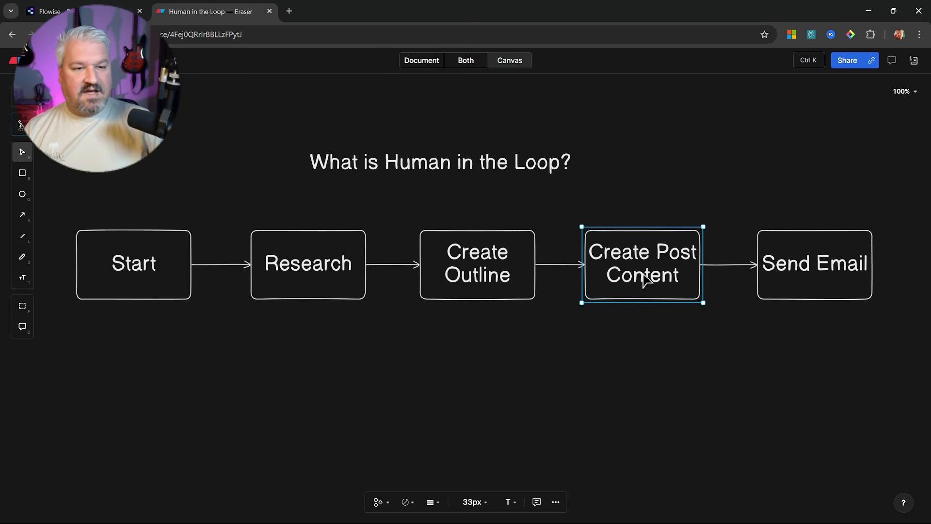
pyautogui.click(702, 333)
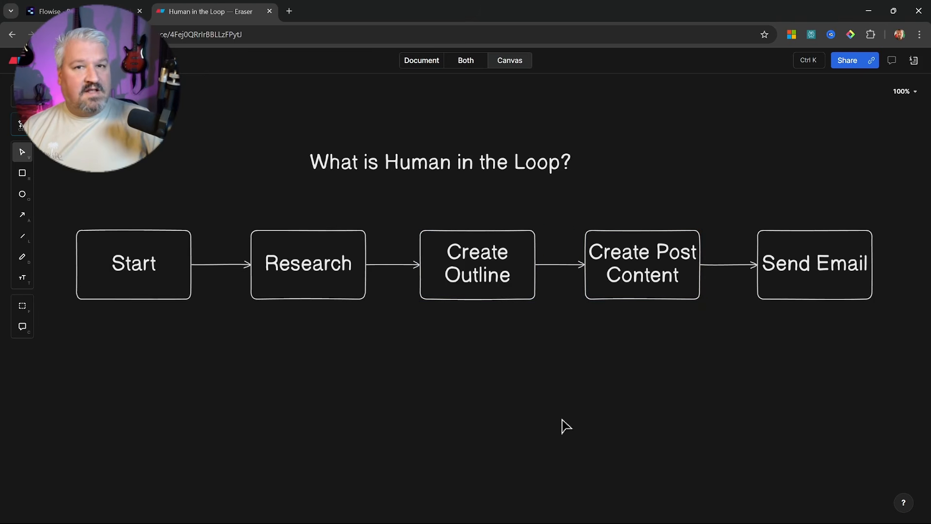
# Paste a 'You' person icon above the Research → Create Outline arrow
pyautogui.hotkey('ctrl', 'v')
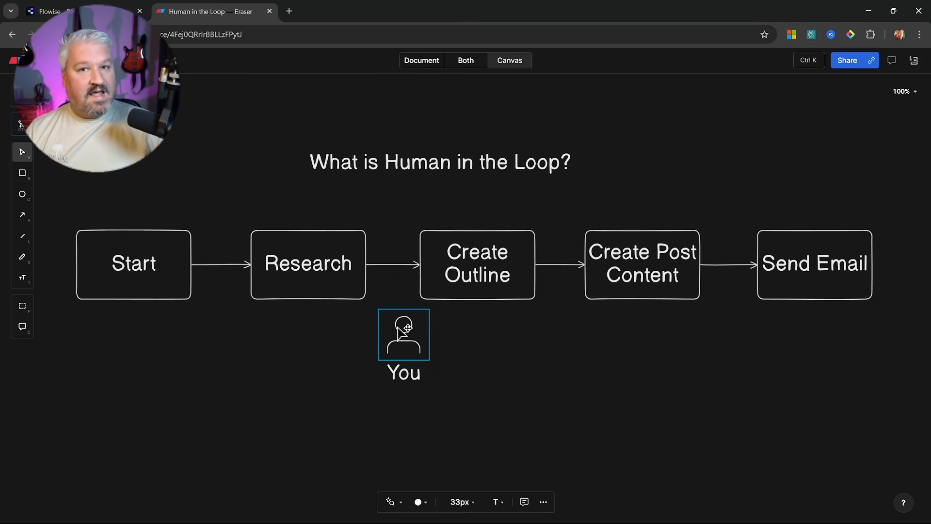
pyautogui.moveTo(398, 329); pyautogui.dragTo(396, 203)
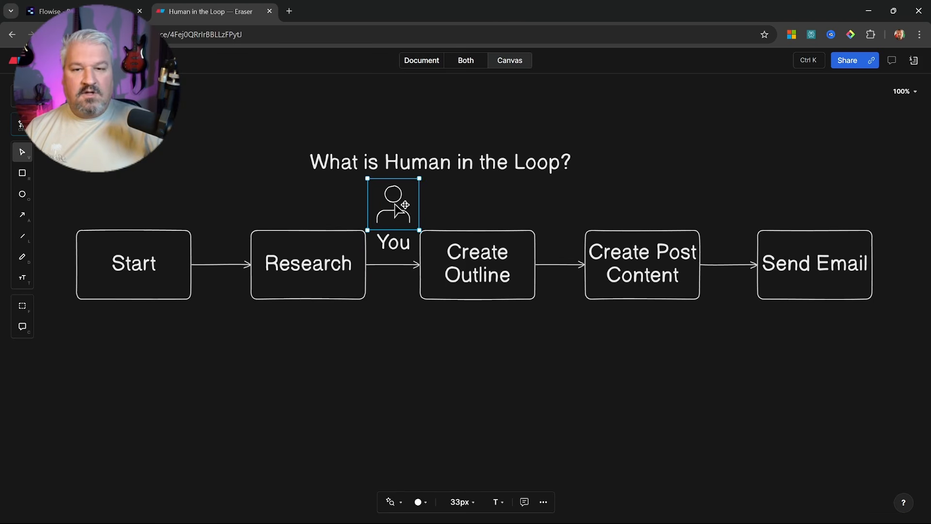
pyautogui.click(474, 265)
pyautogui.click(403, 216)
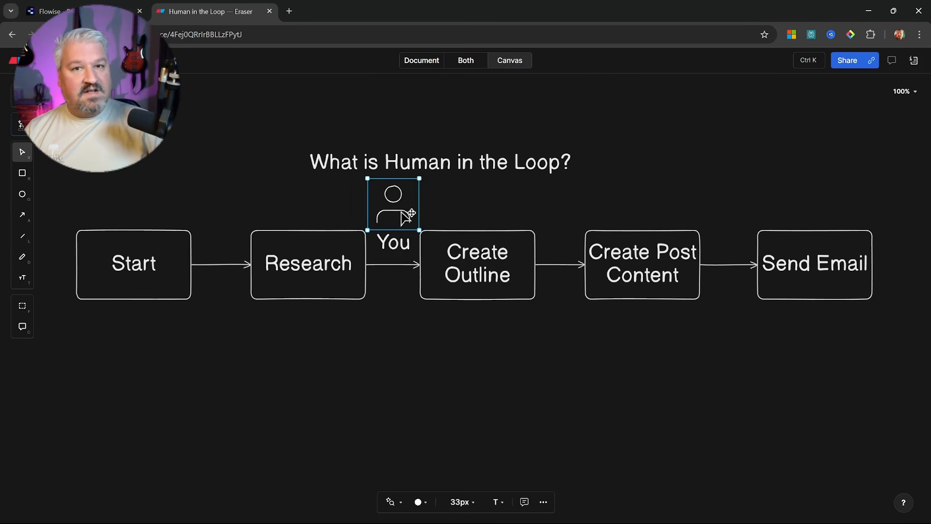
pyautogui.click(346, 272)
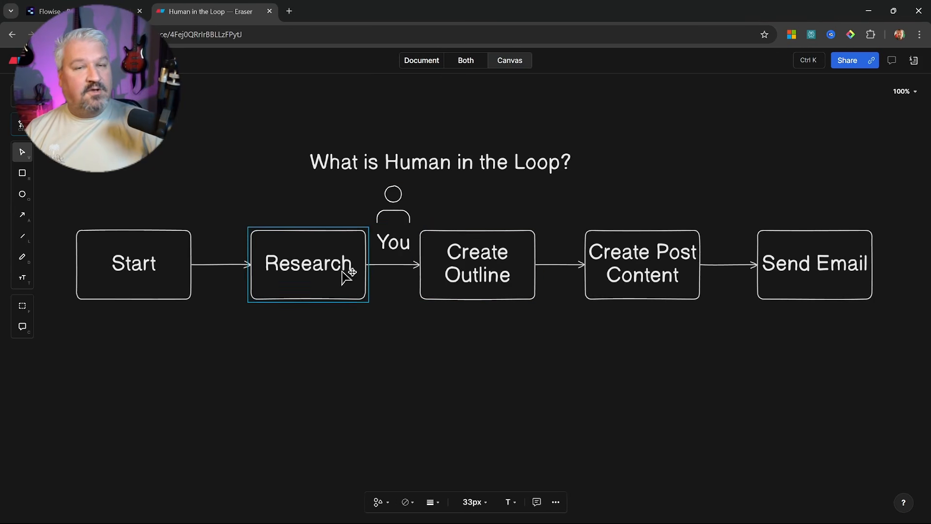
pyautogui.click(399, 214)
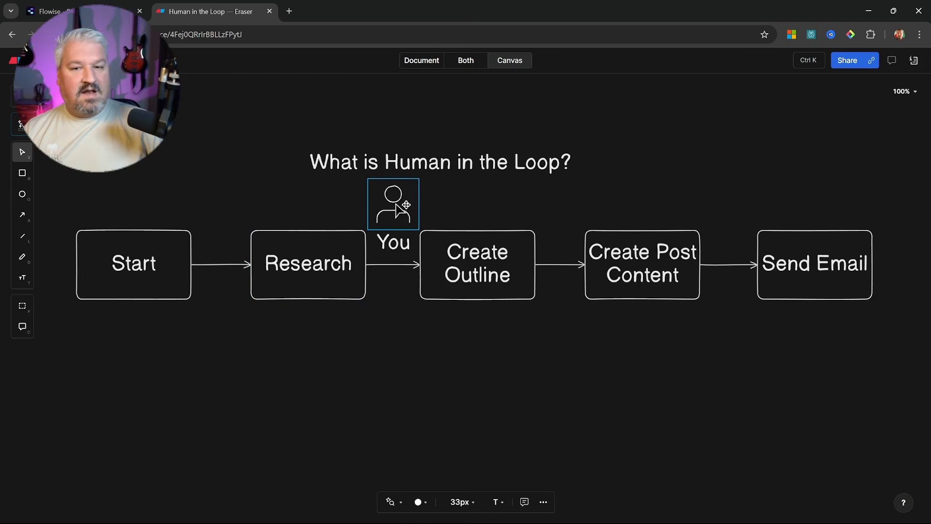
# Copy the 'You' icon over to sit above a later arrow
pyautogui.click(314, 267)
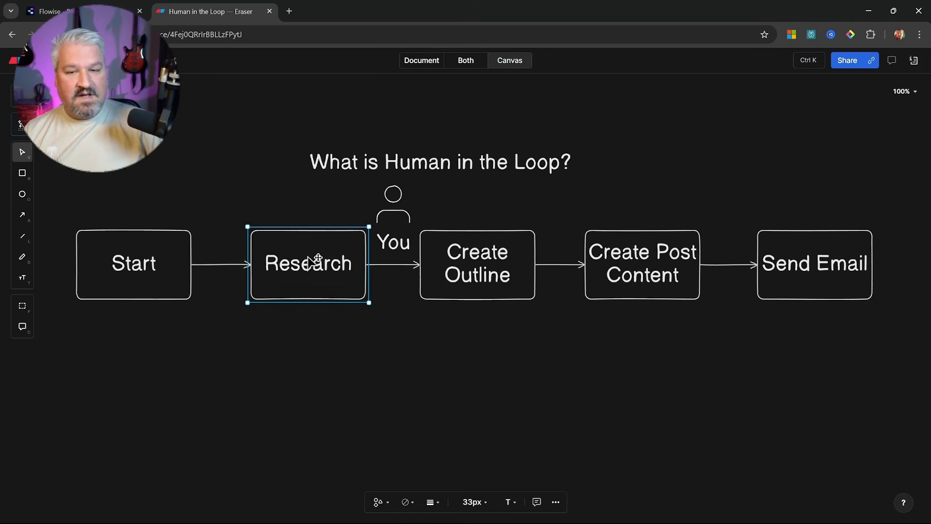
pyautogui.click(389, 225)
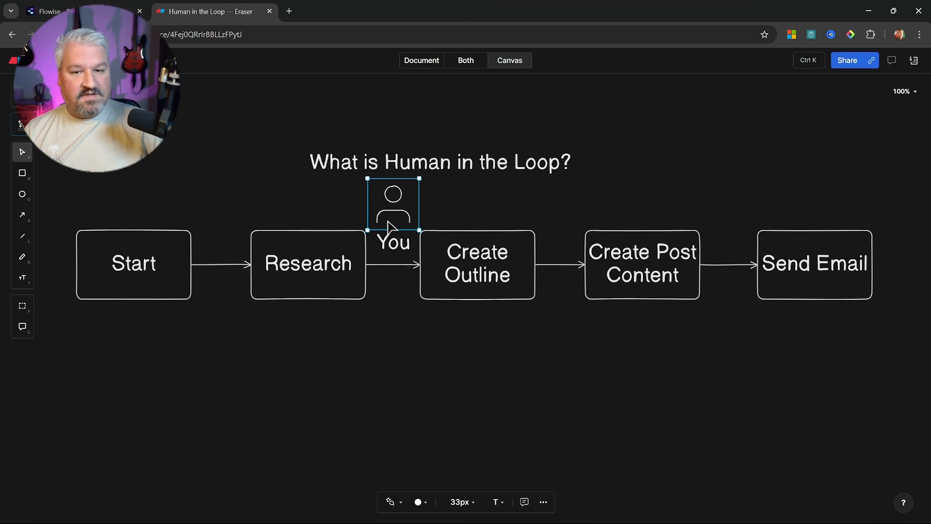
pyautogui.click(453, 253)
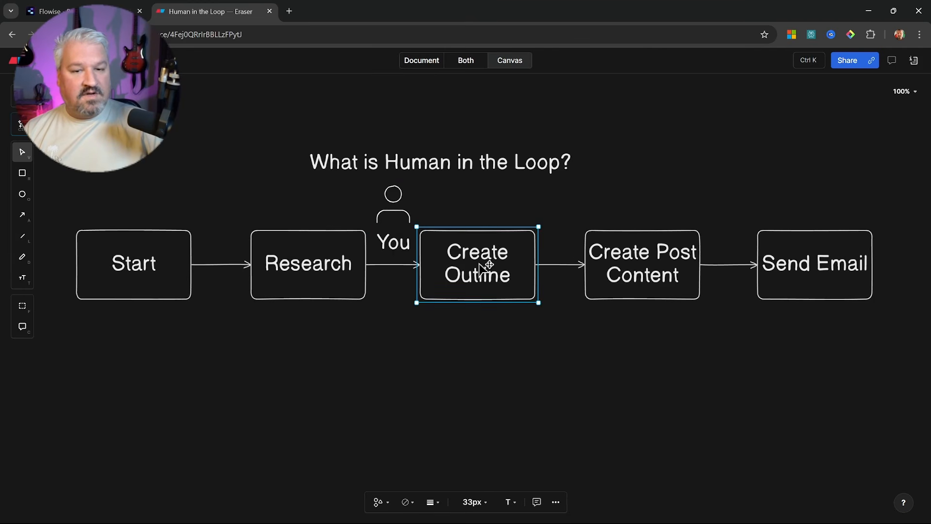
pyautogui.click(401, 214)
pyautogui.moveTo(401, 214); pyautogui.dragTo(731, 219)
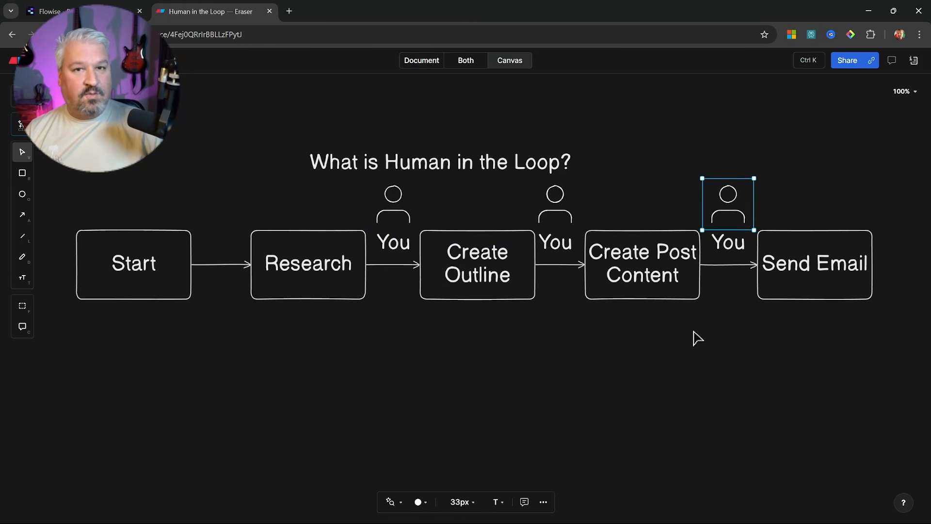
pyautogui.click(396, 219)
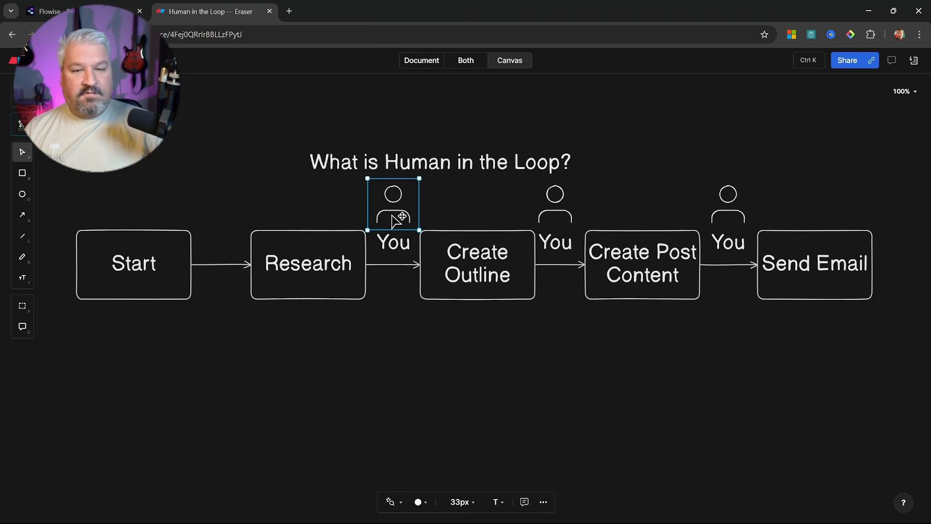
# Draw an arrow down from the Research–Create Outline link ending in a 'state' box
pyautogui.press('a')
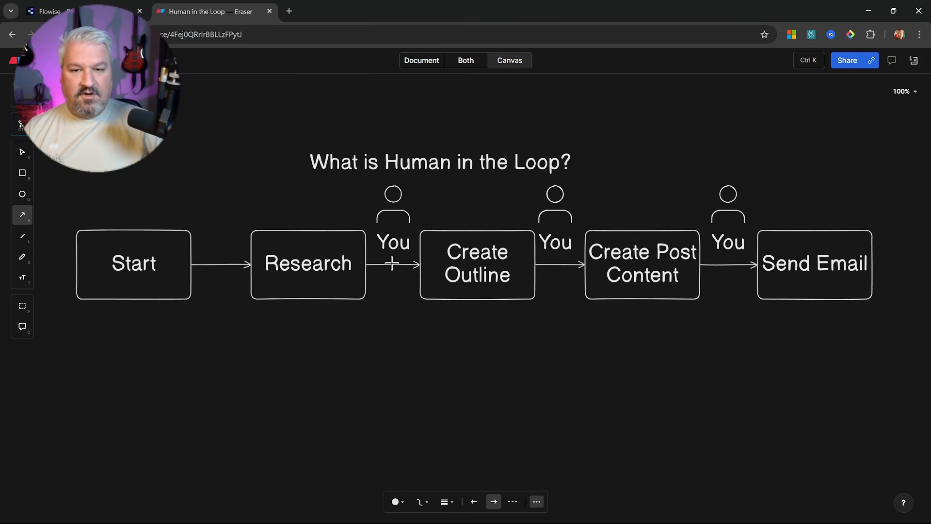
pyautogui.moveTo(392, 263); pyautogui.dragTo(391, 323)
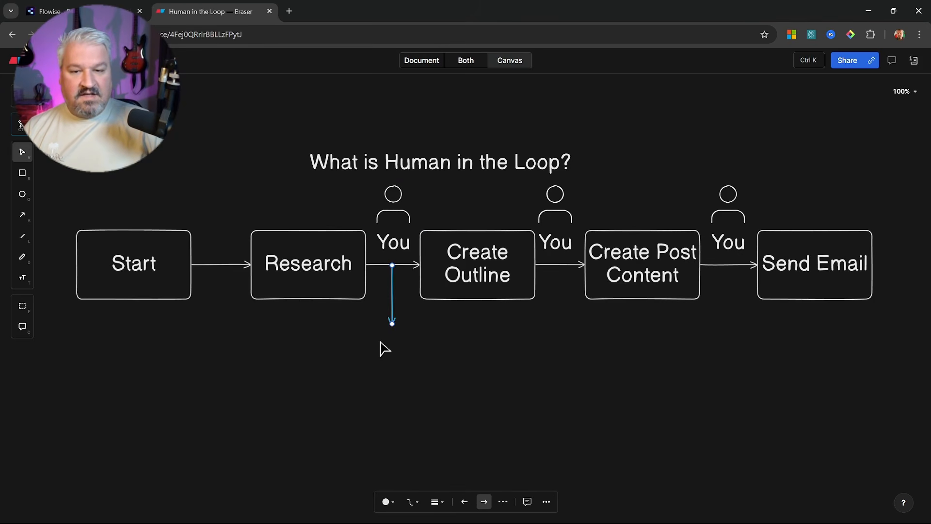
pyautogui.doubleClick(384, 346)
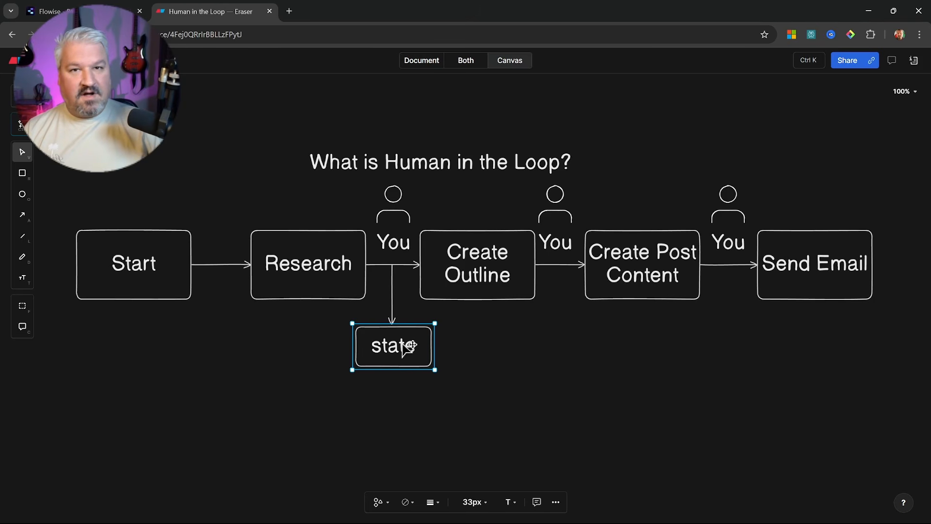
pyautogui.click(397, 207)
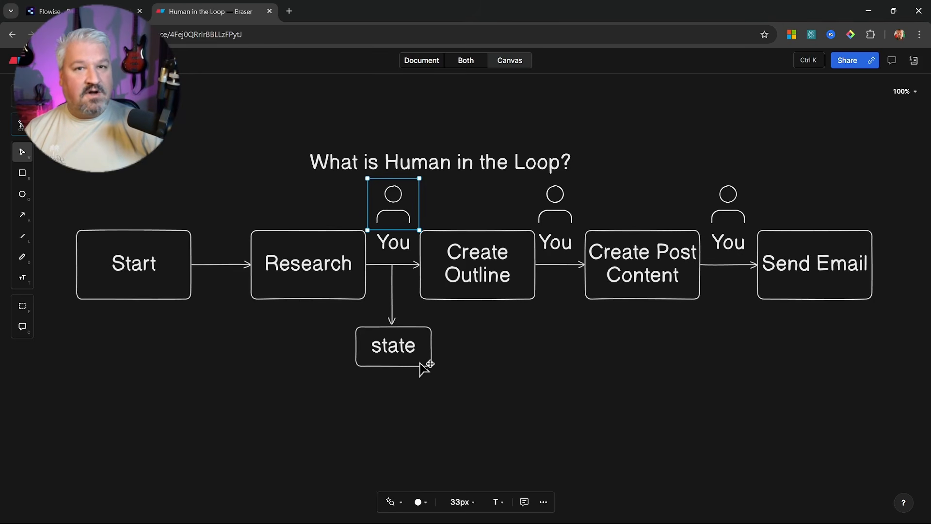
# Copy the Research box to empty space below the diagram
pyautogui.click(326, 287)
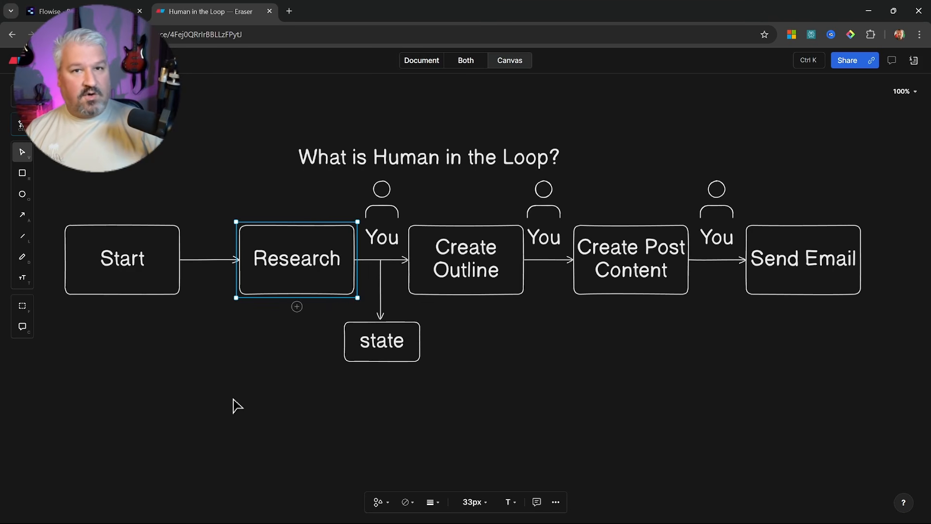
pyautogui.moveTo(236, 401); pyautogui.dragTo(420, 331)
pyautogui.click(440, 151)
pyautogui.moveTo(446, 128); pyautogui.dragTo(247, 377)
# Add a centered 'Agent' label above the Research copy
pyautogui.moveTo(380, 370); pyautogui.dragTo(656, 125)
pyautogui.moveTo(557, 123); pyautogui.dragTo(424, 262)
pyautogui.click(408, 202)
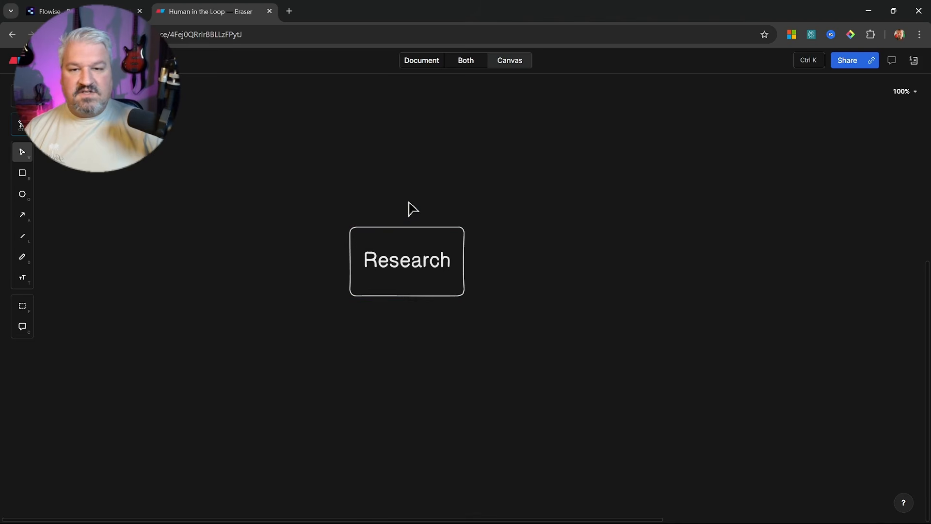
pyautogui.doubleClick(395, 198)
pyautogui.write('Agent')
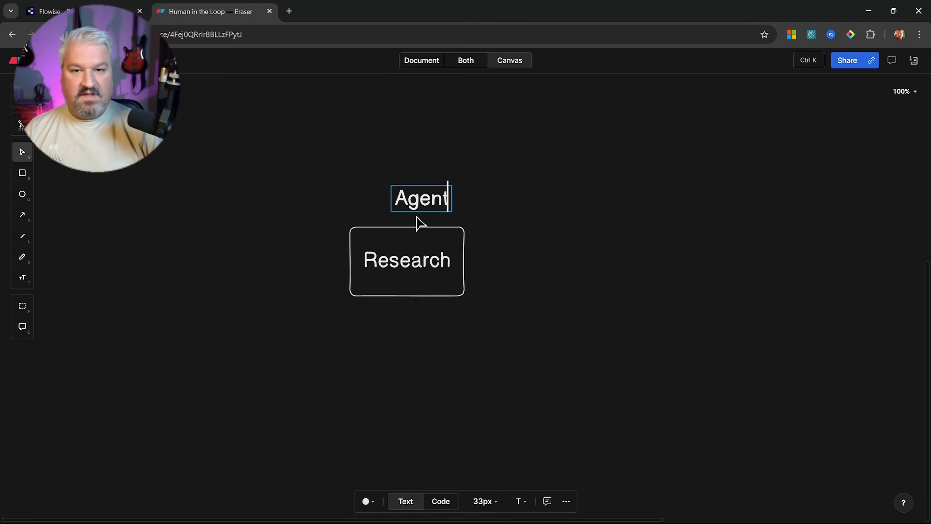
pyautogui.click(489, 213)
pyautogui.moveTo(428, 210); pyautogui.dragTo(414, 219)
pyautogui.click(522, 218)
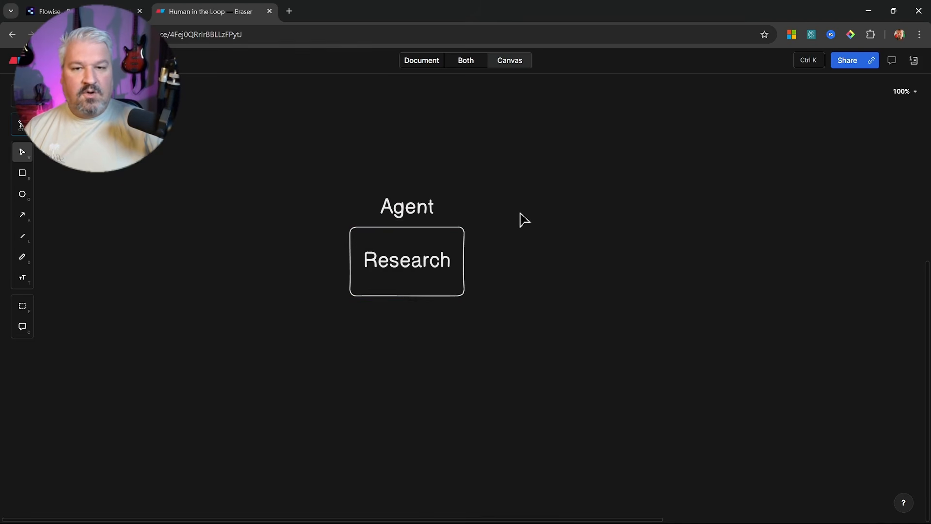
pyautogui.scroll(-2, 505, 310)
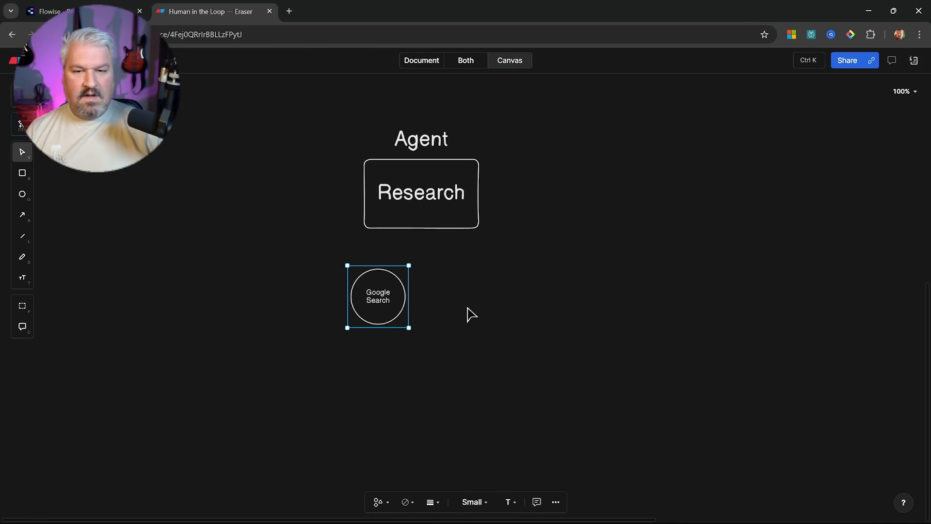
# Copy the Google Search circle into 'Web Scraping' and a third SERP API circle
pyautogui.click(466, 308)
pyautogui.moveTo(386, 300); pyautogui.dragTo(536, 303)
pyautogui.doubleClick(445, 293)
pyautogui.hotkey('ctrl', 'a')
pyautogui.write('Web Scraping')
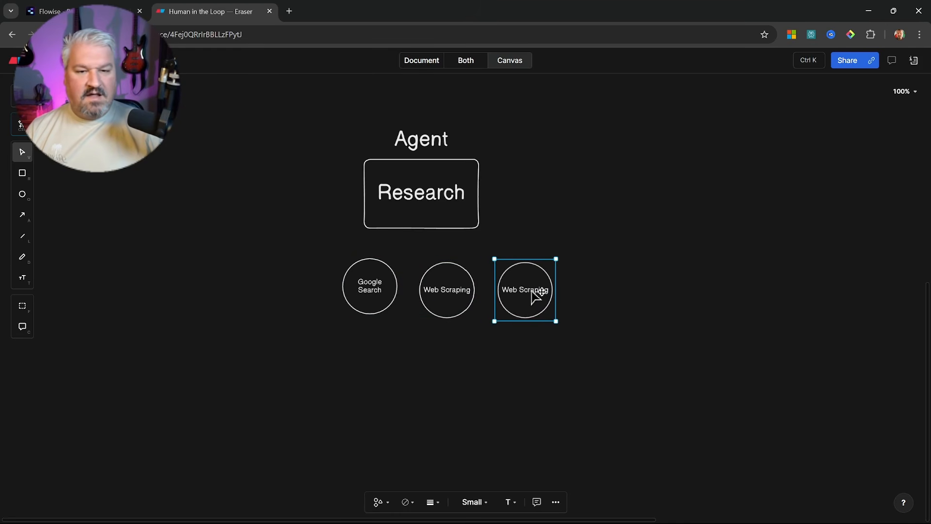
pyautogui.doubleClick(528, 291)
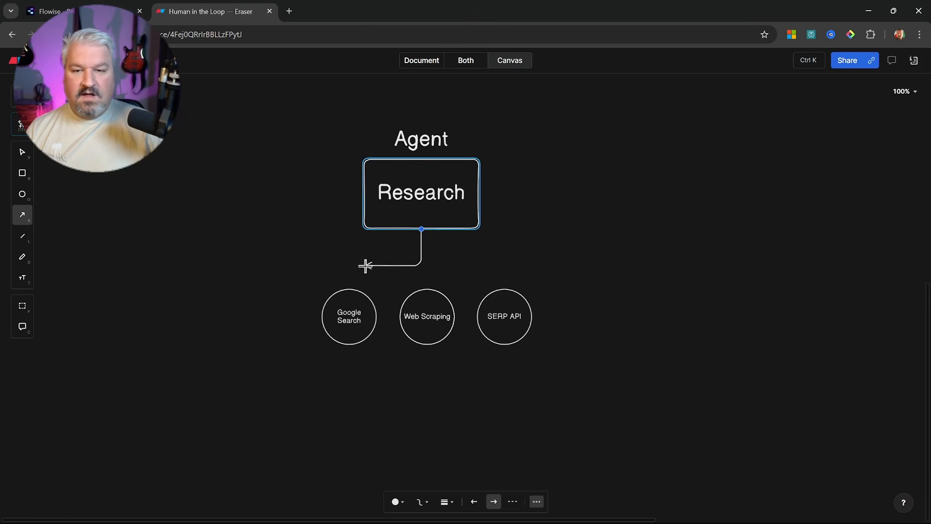
# Draw arrows from Research to the Google Search, Web Scraping and SERP API circles
pyautogui.moveTo(364, 263); pyautogui.dragTo(349, 284)
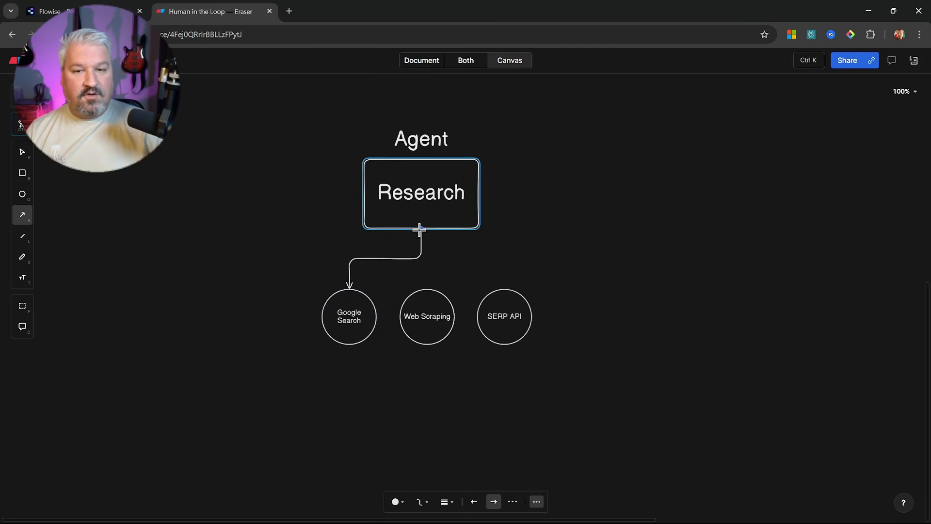
pyautogui.moveTo(422, 229); pyautogui.dragTo(420, 284)
pyautogui.press('a')
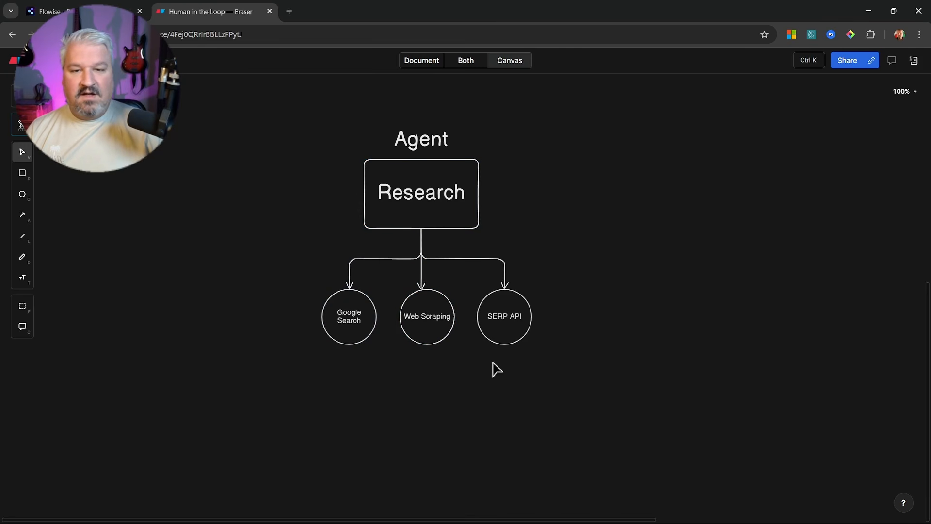
pyautogui.click(358, 326)
pyautogui.click(427, 317)
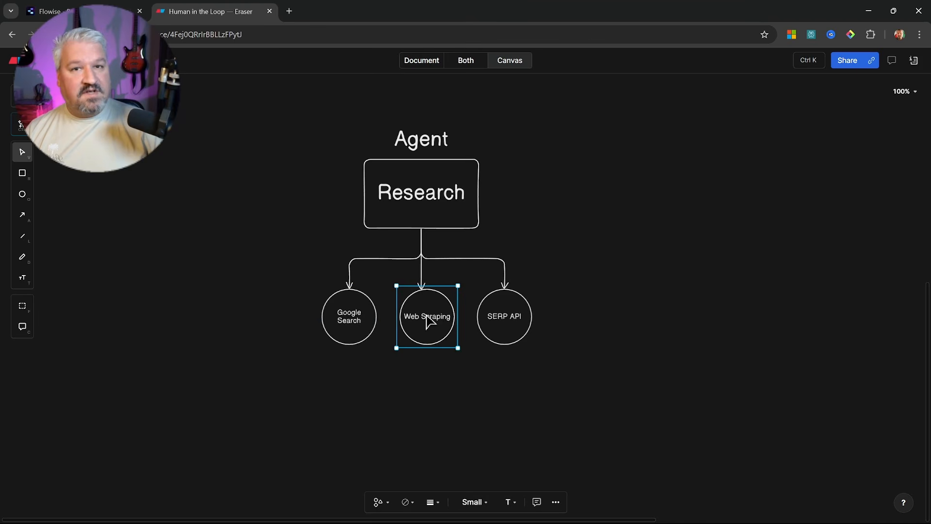
pyautogui.click(505, 320)
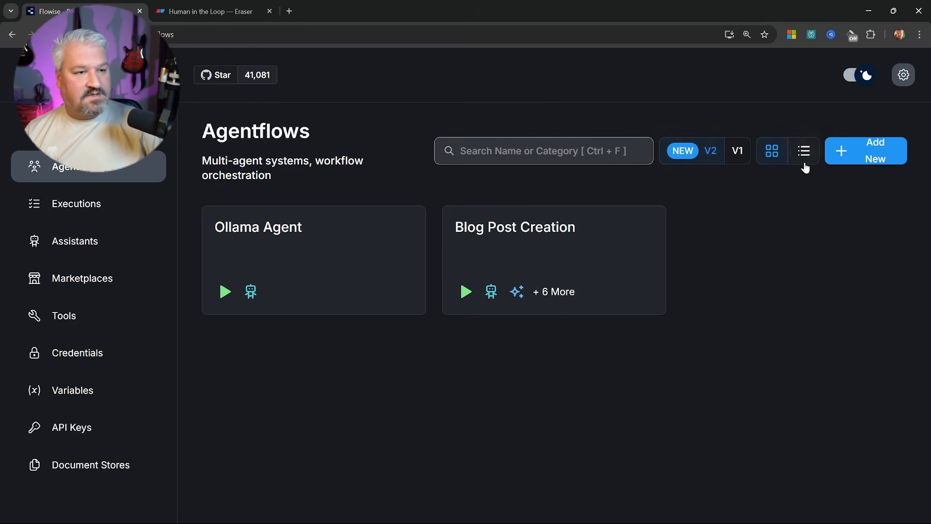
# Create and save a new agentflow 'Blog Post Creation Tutorial', nudging its Start node down
pyautogui.click(860, 153)
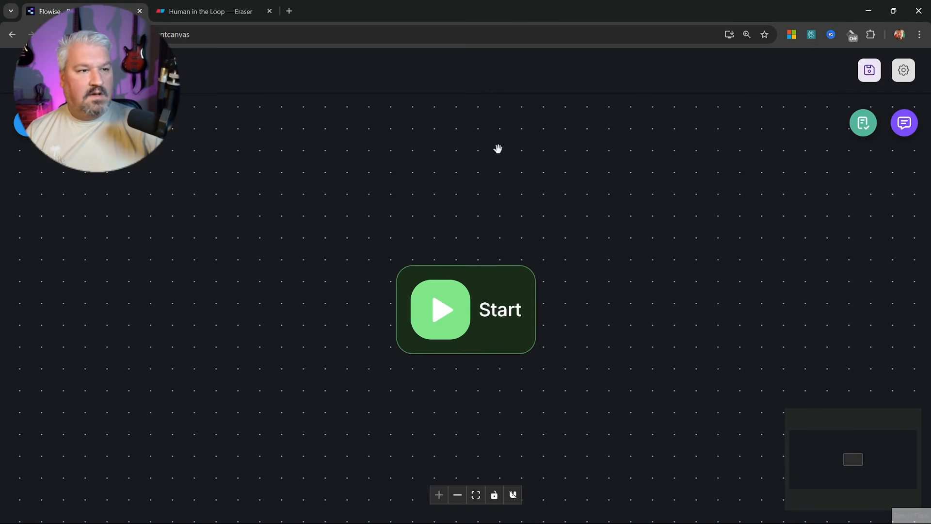
pyautogui.click(869, 73)
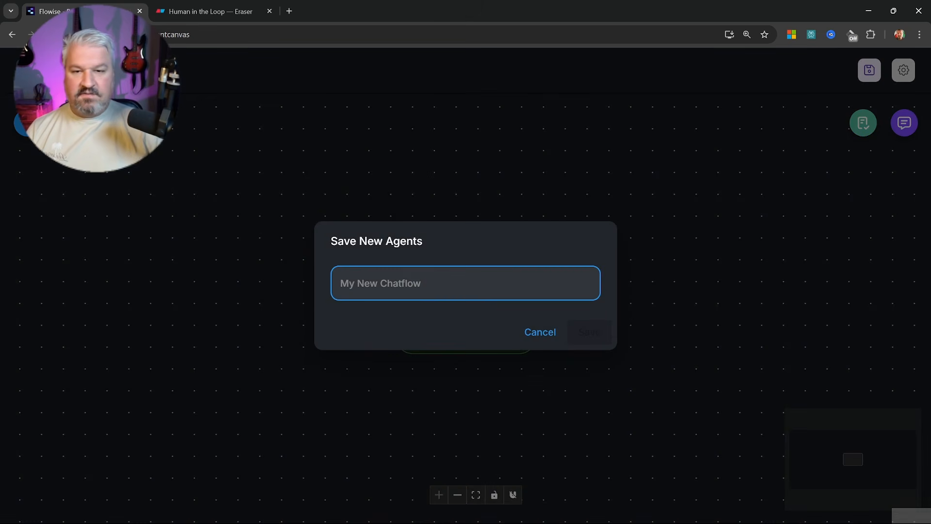
pyautogui.write('Blog ')
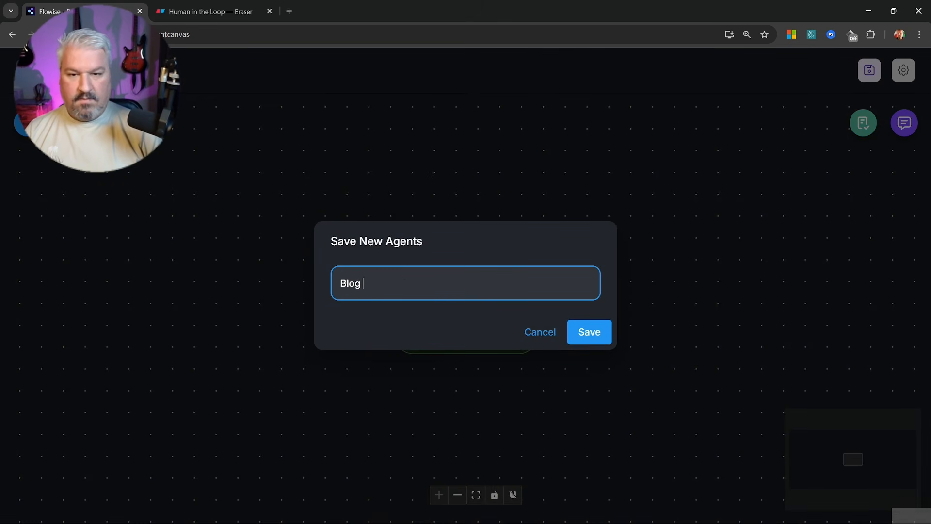
pyautogui.write('Post Creation Tutorial')
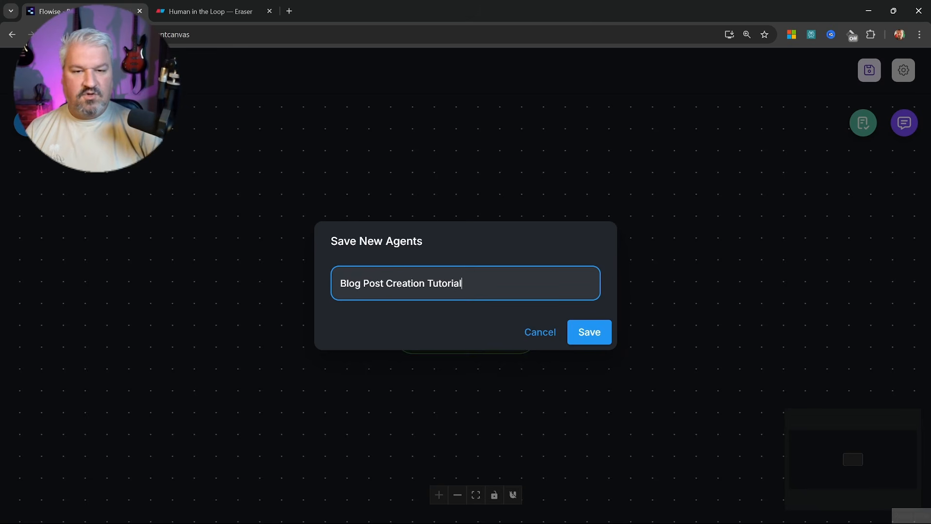
pyautogui.press('Return')
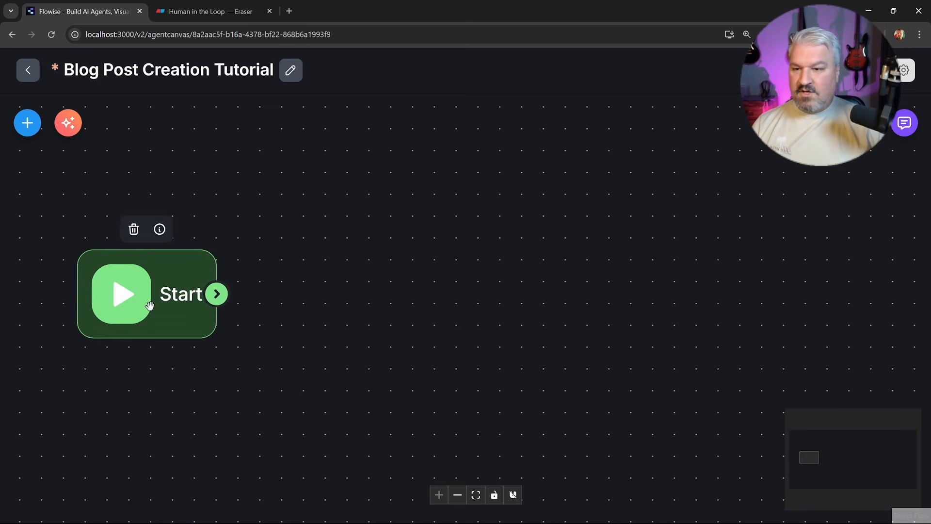
pyautogui.moveTo(149, 303); pyautogui.dragTo(148, 323)
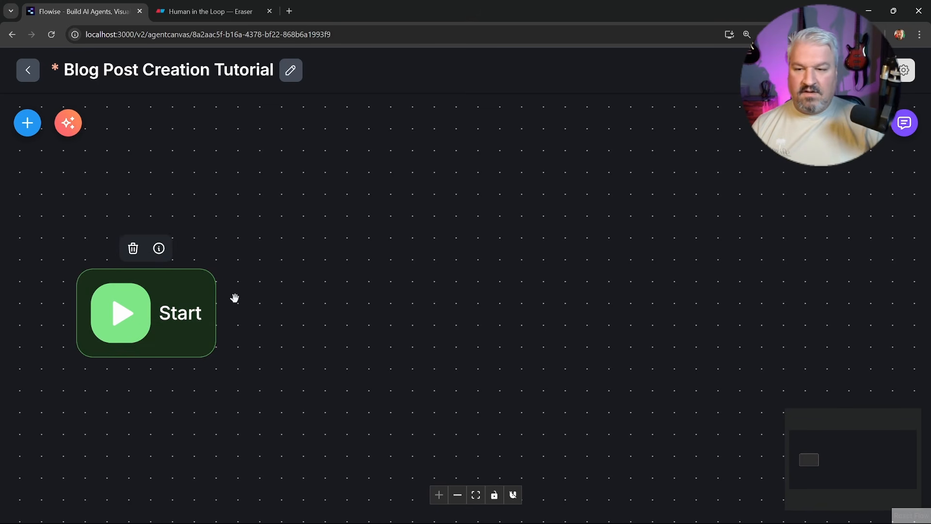
pyautogui.click(560, 223)
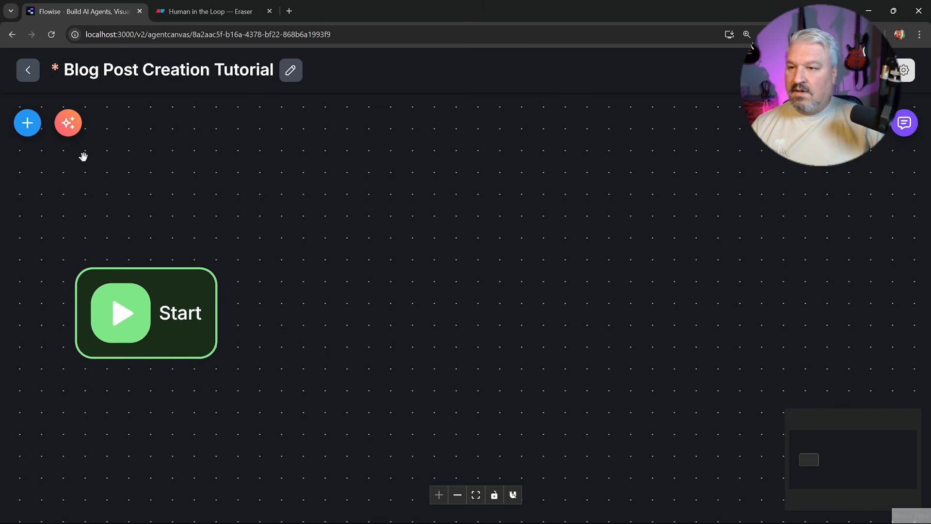
pyautogui.click(27, 122)
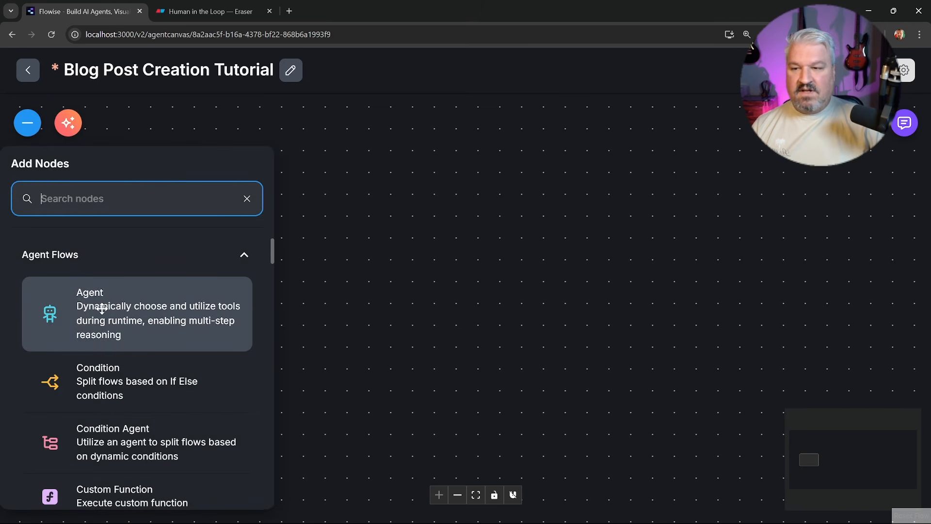
# Add an Agent node to the canvas and rename it 'Research Agent'
pyautogui.moveTo(102, 309); pyautogui.dragTo(429, 295)
pyautogui.doubleClick(429, 296)
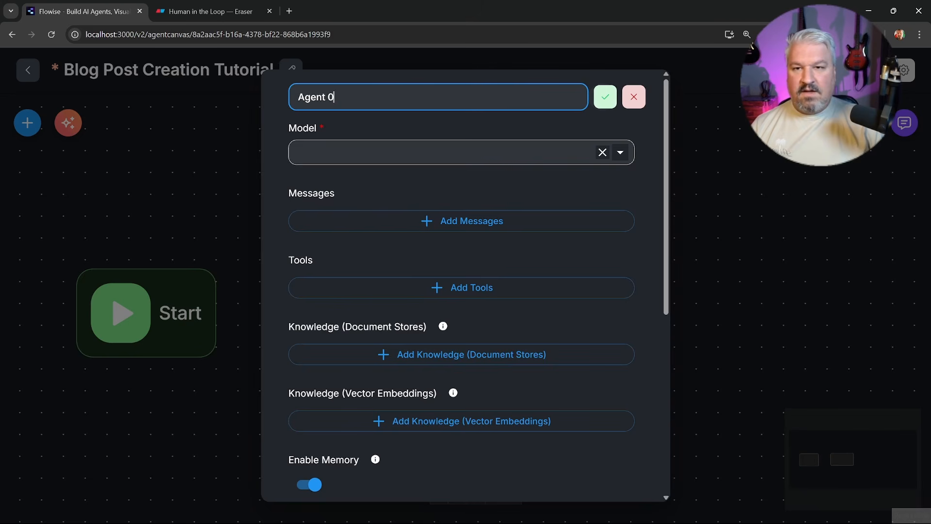
pyautogui.write('Research Agent')
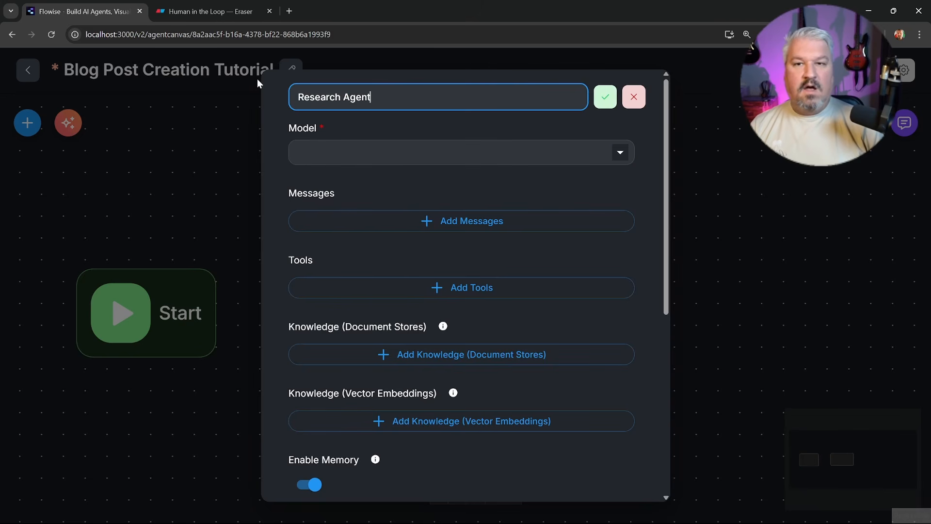
pyautogui.press('Return')
# Set the agent's model to ChatOpenAI using the OpenAI API credential
pyautogui.click(369, 160)
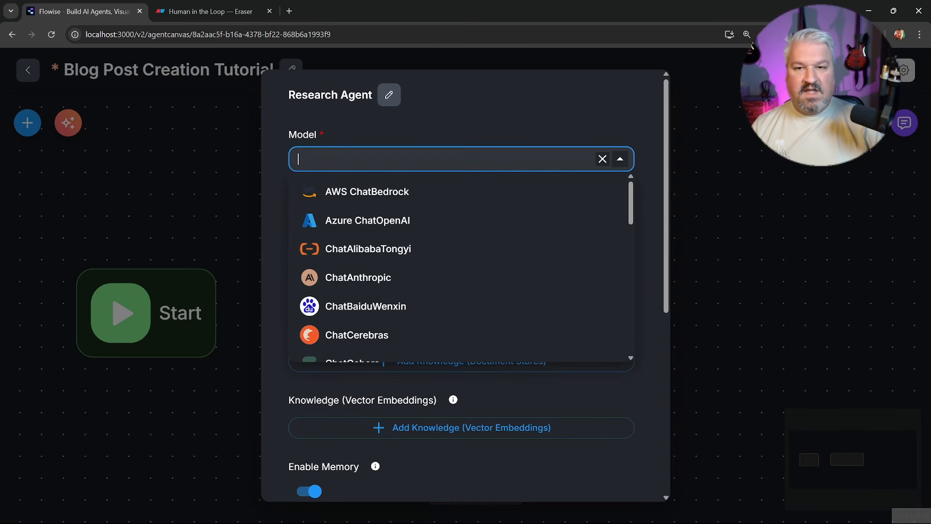
pyautogui.scroll(-10, 416, 254)
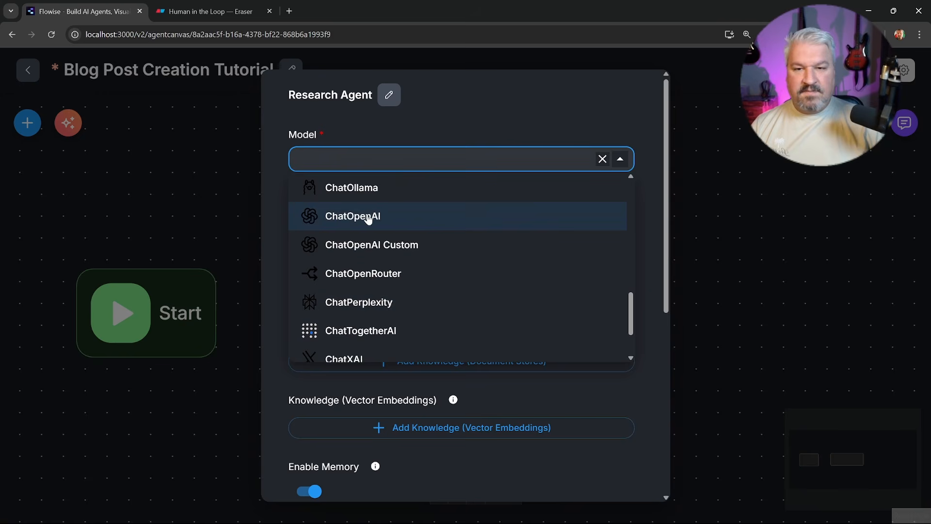
pyautogui.click(369, 218)
pyautogui.click(387, 202)
pyautogui.click(388, 271)
pyautogui.click(344, 300)
pyautogui.scroll(-1, 436, 291)
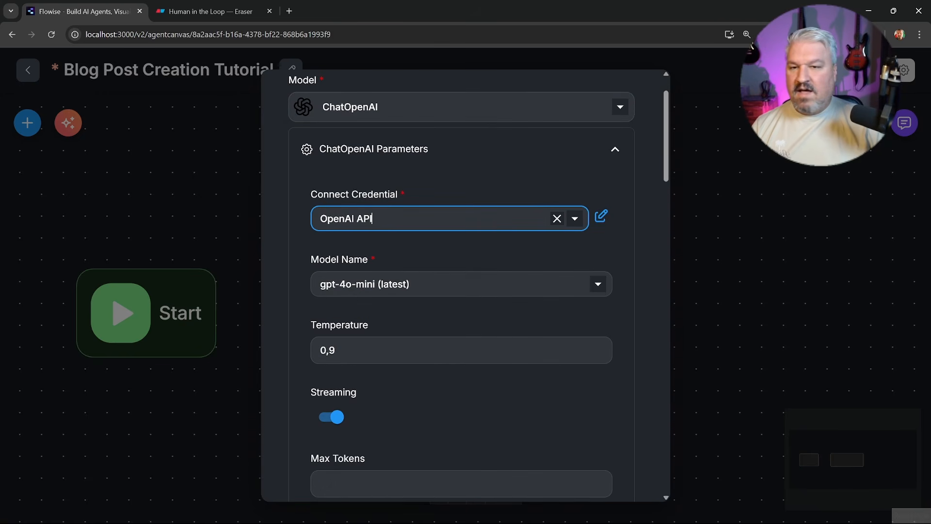
# Choose gpt-4.1 as model name and set temperature to 0,4
pyautogui.click(436, 285)
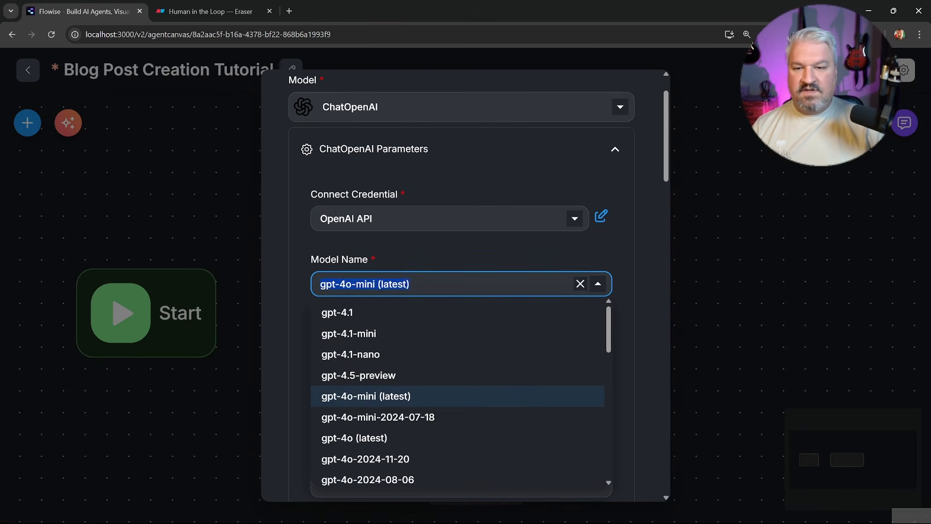
pyautogui.click(348, 314)
pyautogui.click(531, 350)
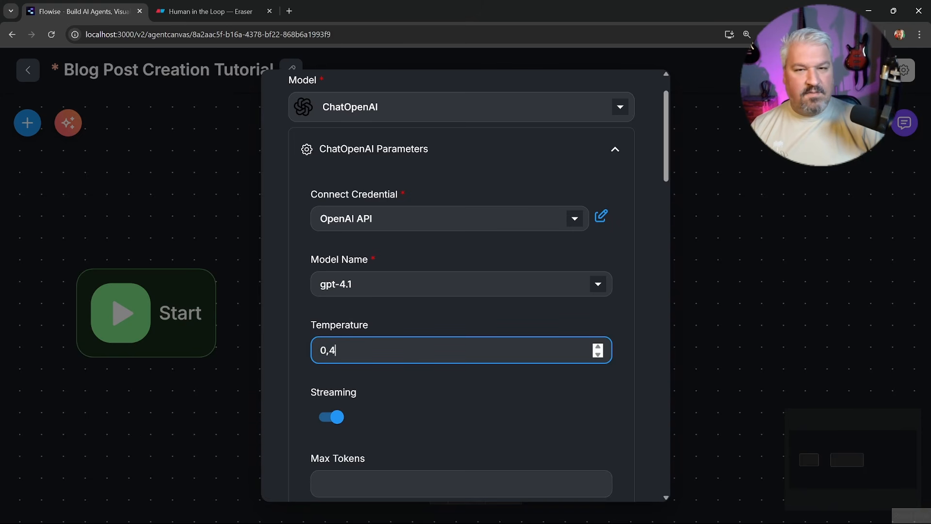
pyautogui.press('BackSpace')
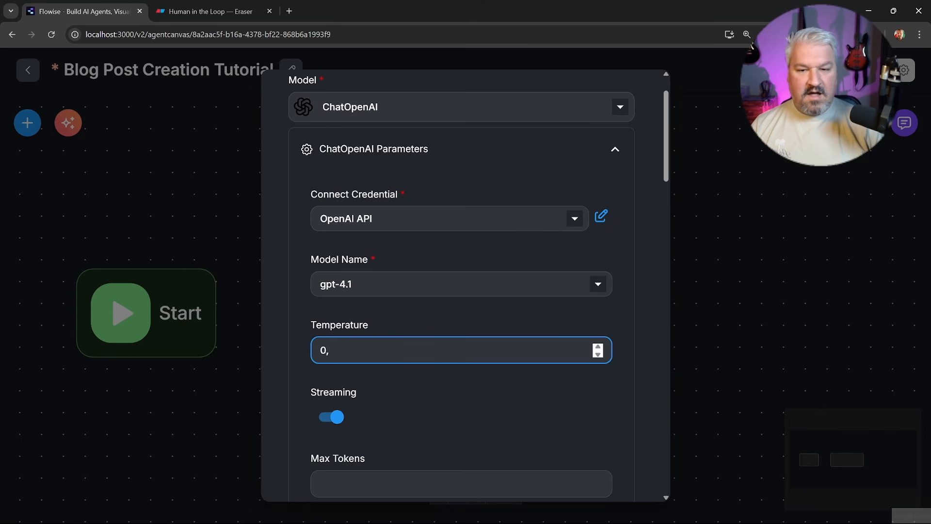
pyautogui.write('9')
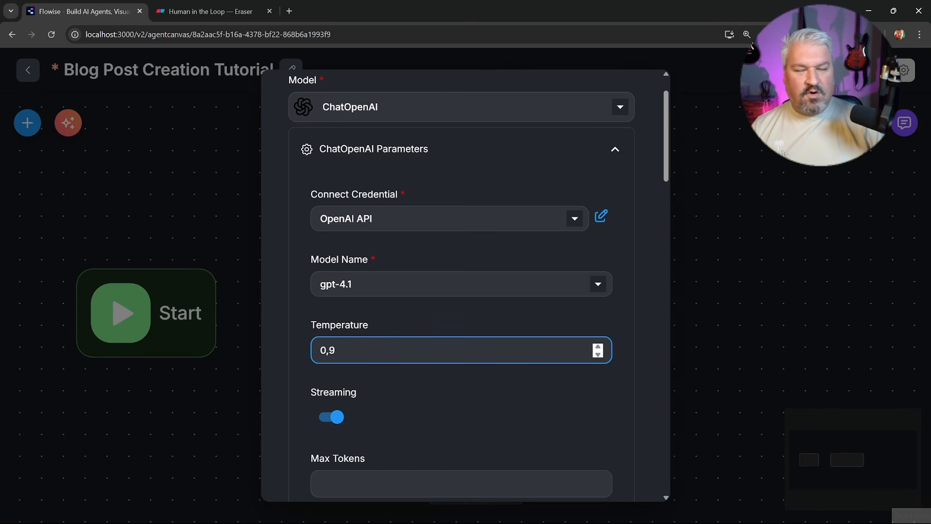
pyautogui.press('BackSpace')
pyautogui.write('4')
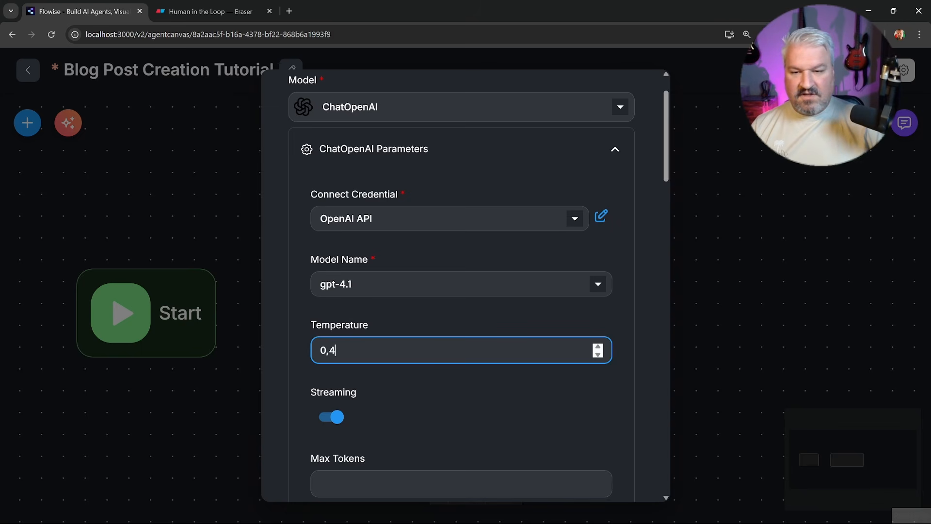
pyautogui.click(623, 152)
# Add a System message to the agent and open its expanded content editor
pyautogui.click(451, 218)
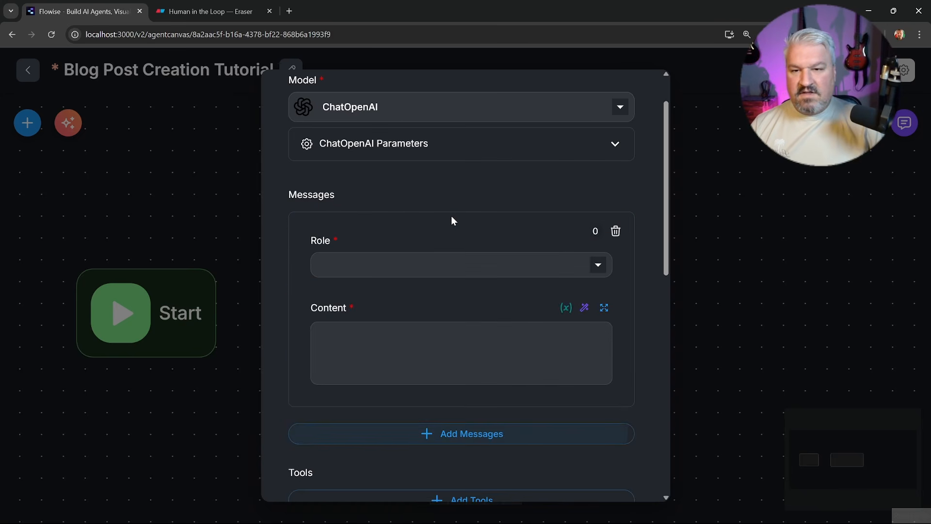
pyautogui.click(451, 264)
pyautogui.click(347, 291)
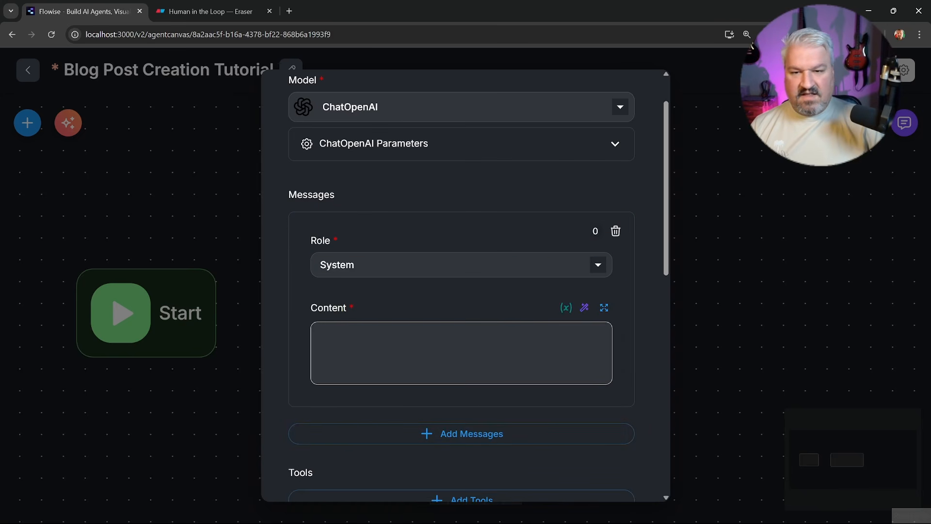
pyautogui.click(604, 308)
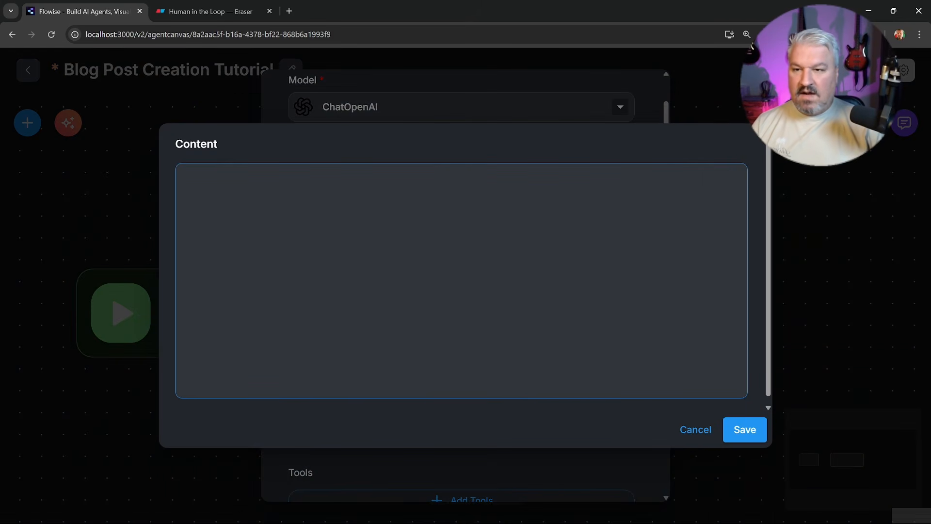
# Enter a '# Role' heading and paste the research instructions beneath it
pyautogui.write('#')
pyautogui.press('BackSpace')
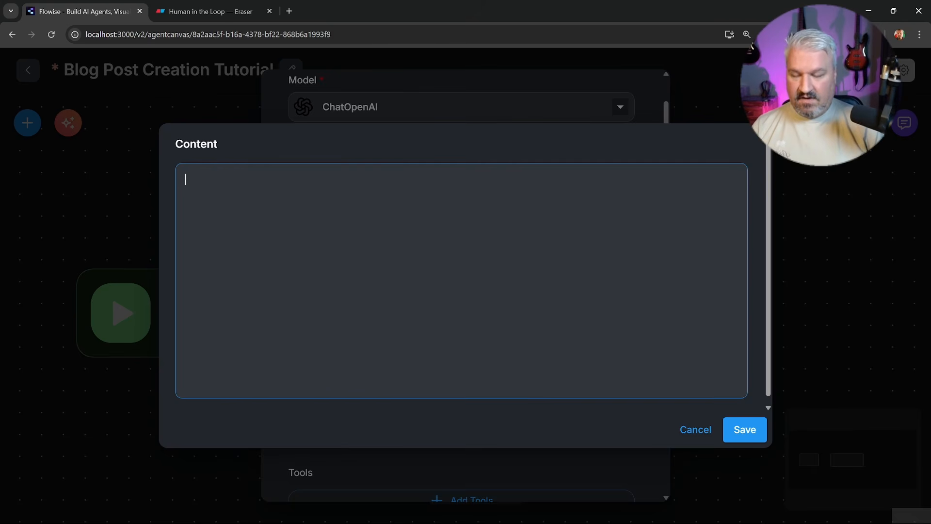
pyautogui.write('#')
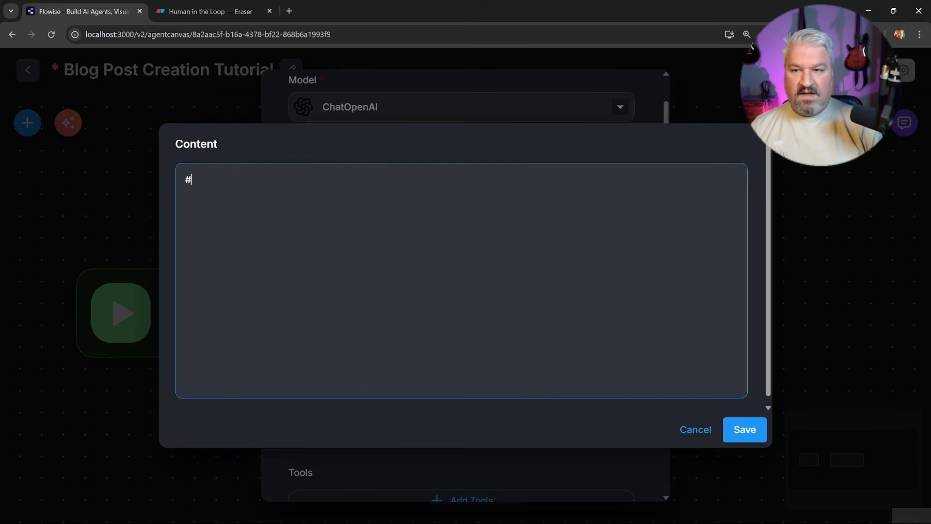
pyautogui.press('BackSpace')
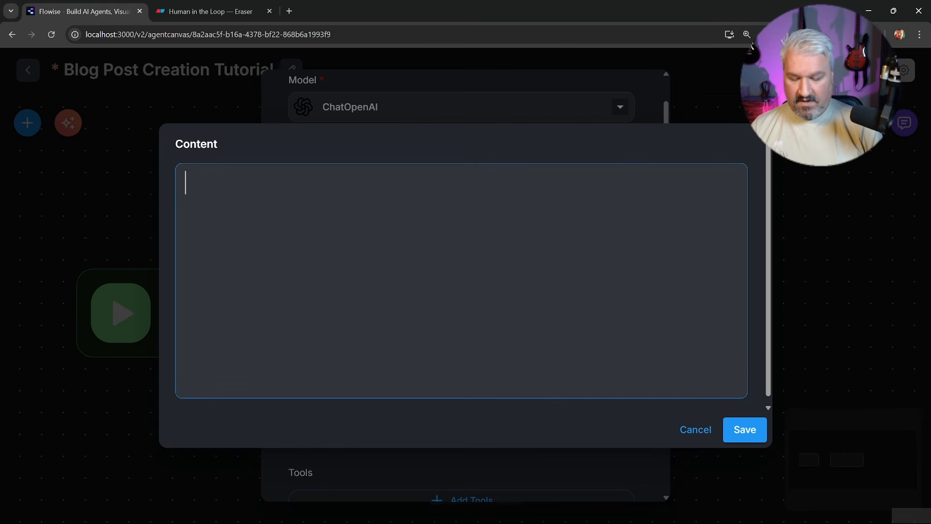
pyautogui.write('# Role')
pyautogui.press('Return')
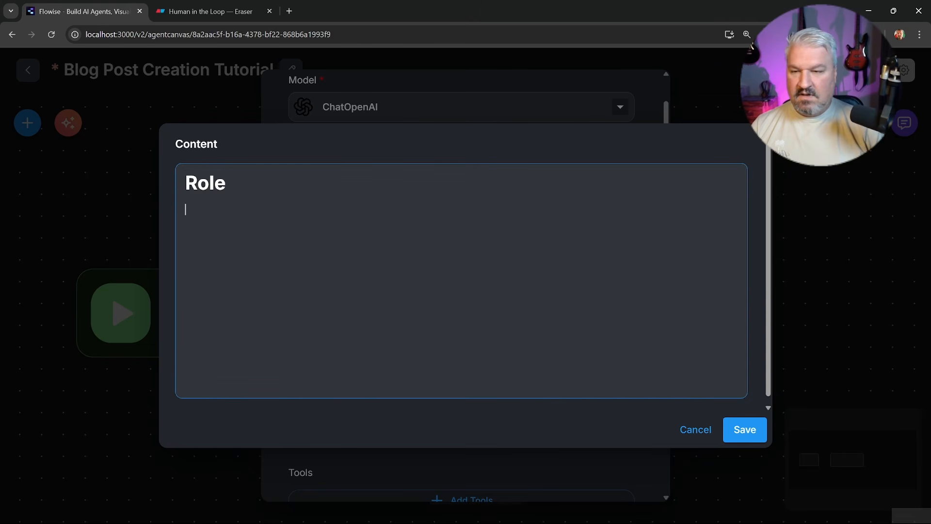
pyautogui.write('Your role is to perform deep research on a topic provided by the user and produce a detailed report.  Use the provided tools to research the topic.  Formulate 2 different keyword combination for searching the topic. Perform a web search for each keyword combination. Scrape the top 2 pages for each keyword combination.')
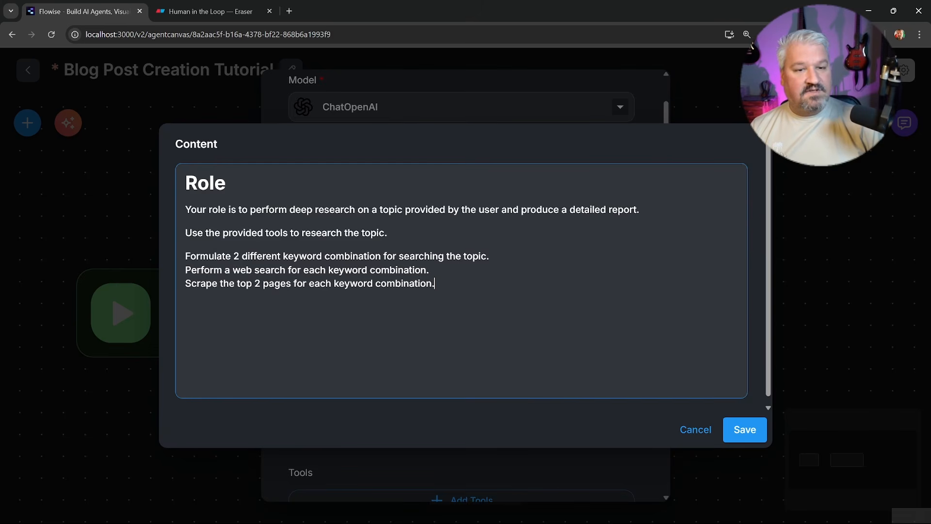
# Review the instructions, keeping 2 keyword combinations and scraping the top 2 pages
pyautogui.click(640, 210)
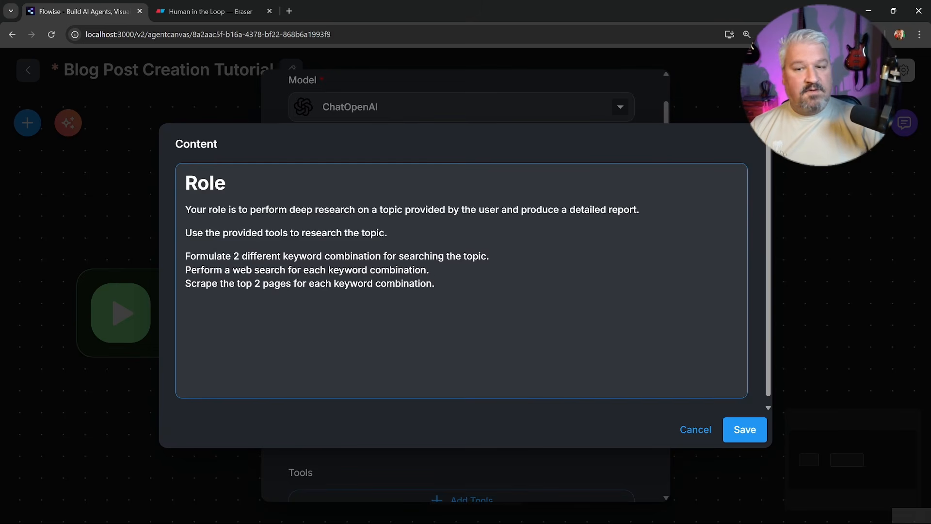
pyautogui.press('Down')
pyautogui.press('Down')
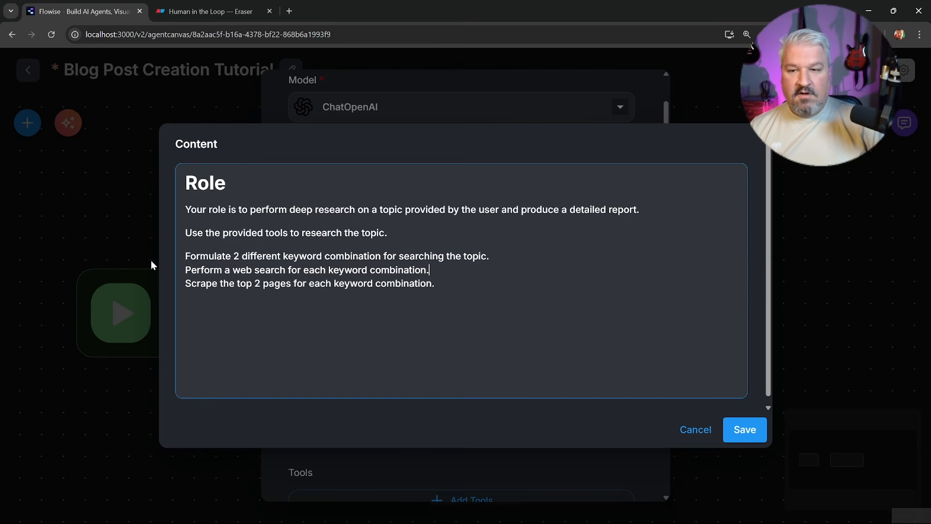
pyautogui.press('Up')
pyautogui.press('Home')
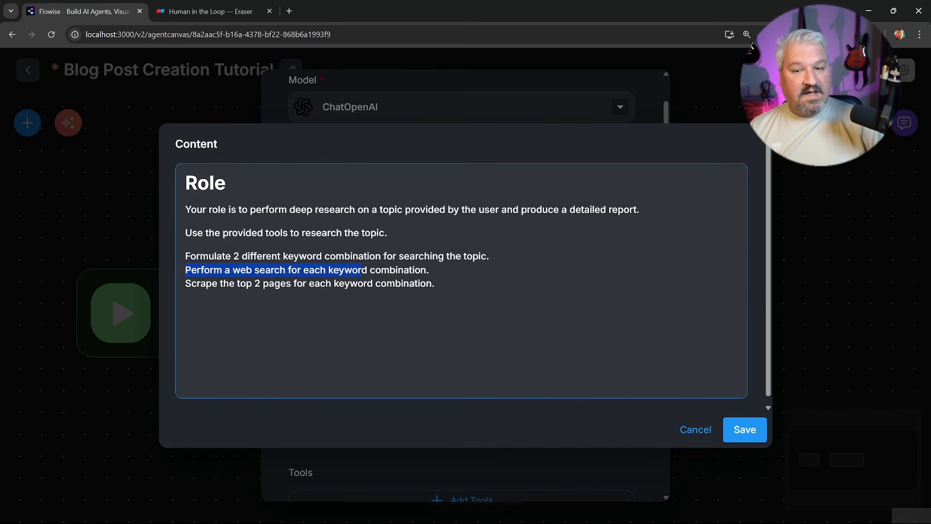
pyautogui.press('Right')
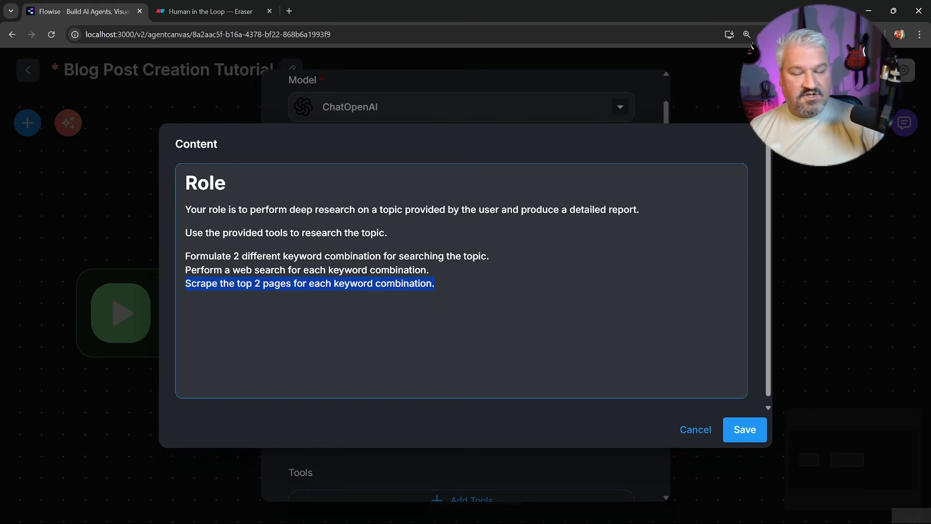
pyautogui.press('Right')
pyautogui.click(239, 256)
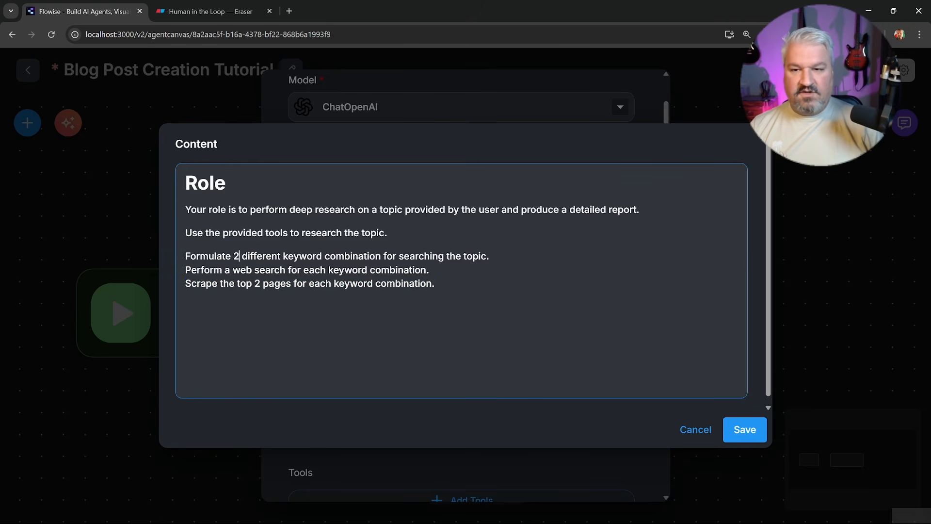
pyautogui.press('BackSpace')
pyautogui.write('4')
pyautogui.press('BackSpace')
pyautogui.write('2')
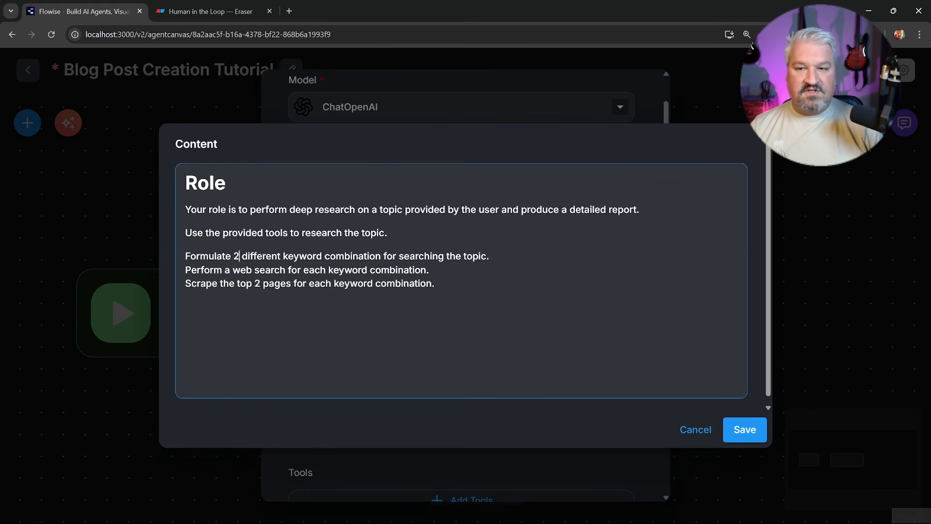
pyautogui.press('Down')
pyautogui.press('Down')
pyautogui.press('Right')
pyautogui.press('Right')
pyautogui.press('Right')
pyautogui.press('Right')
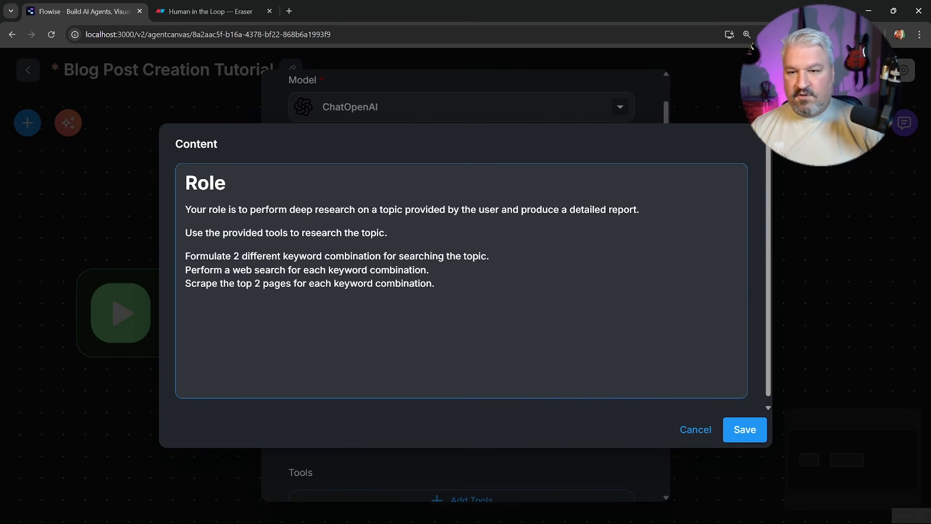
pyautogui.press('End')
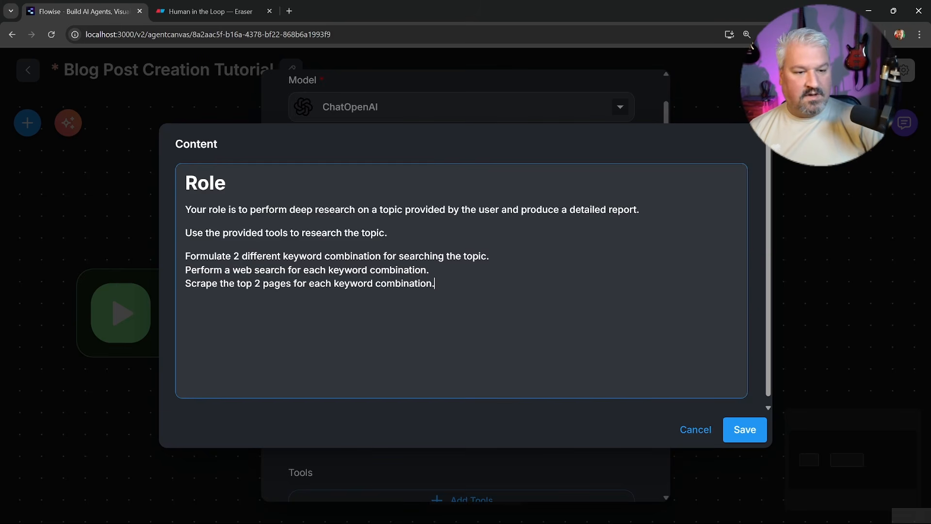
# Save the system instructions and add a second message with the User role
pyautogui.click(747, 431)
pyautogui.scroll(-2, 447, 204)
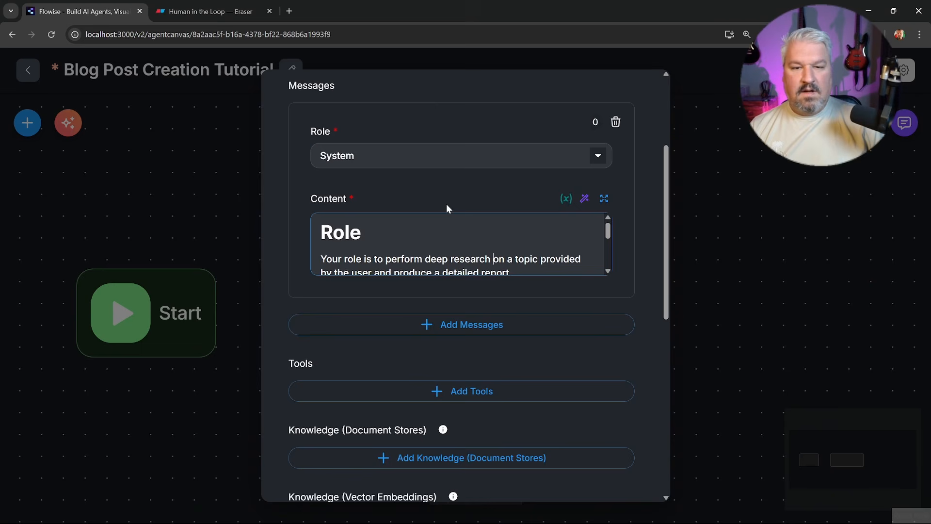
pyautogui.click(462, 325)
pyautogui.scroll(-3, 461, 324)
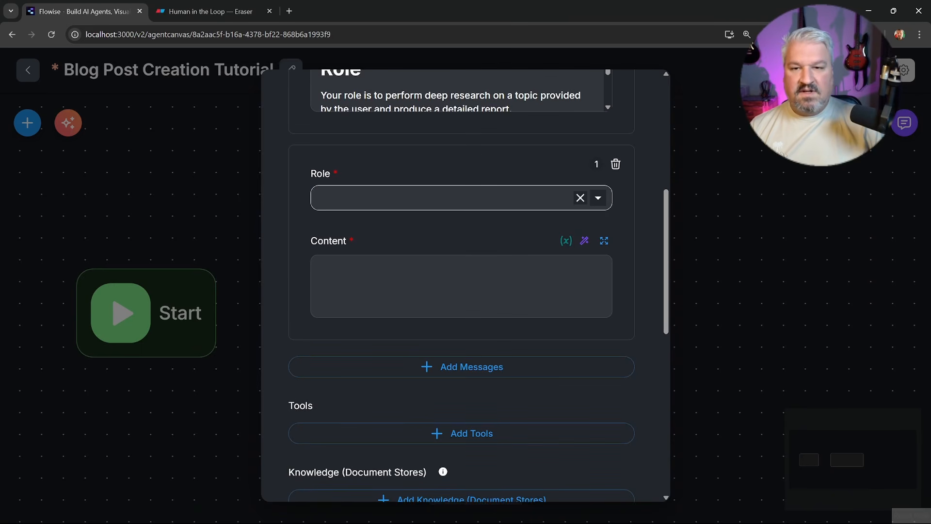
pyautogui.click(378, 198)
pyautogui.click(340, 290)
# Write the User message as 'Topic:' followed by the {{ question }} variable
pyautogui.click(341, 289)
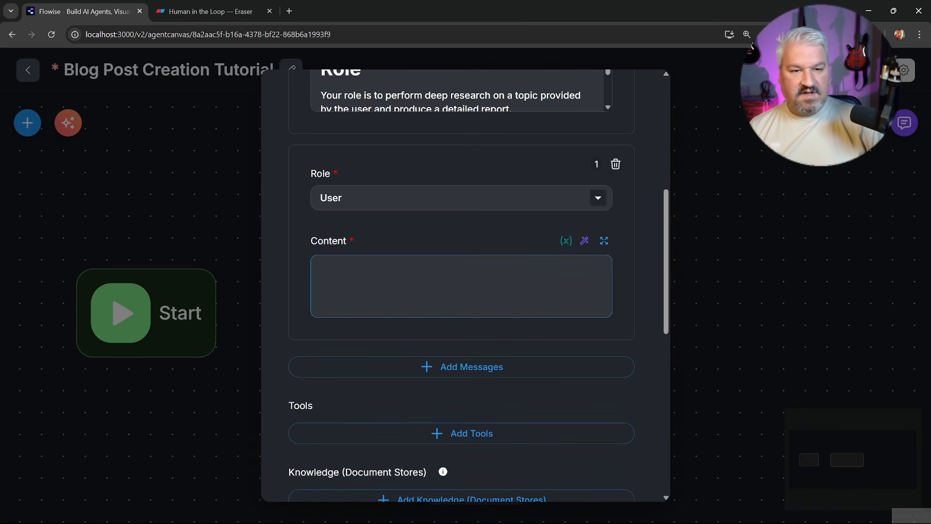
pyautogui.write('Topic:')
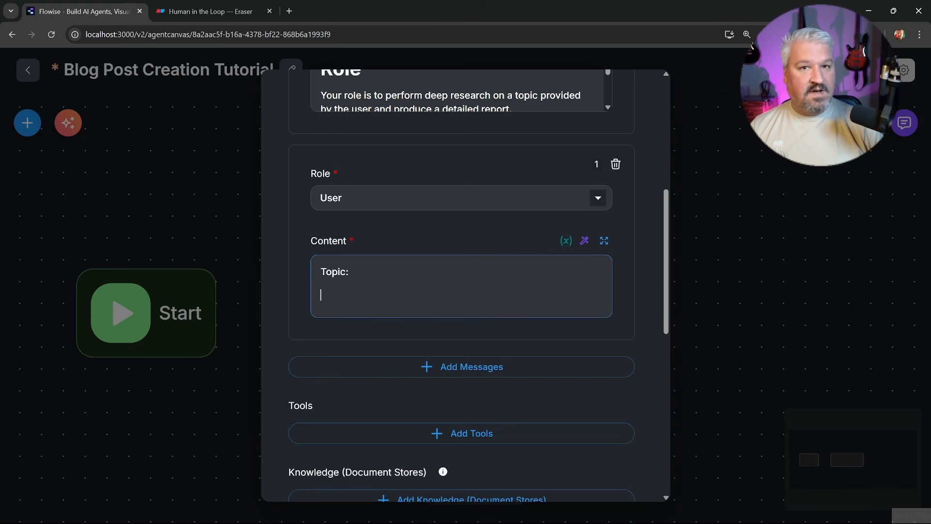
pyautogui.write('{{')
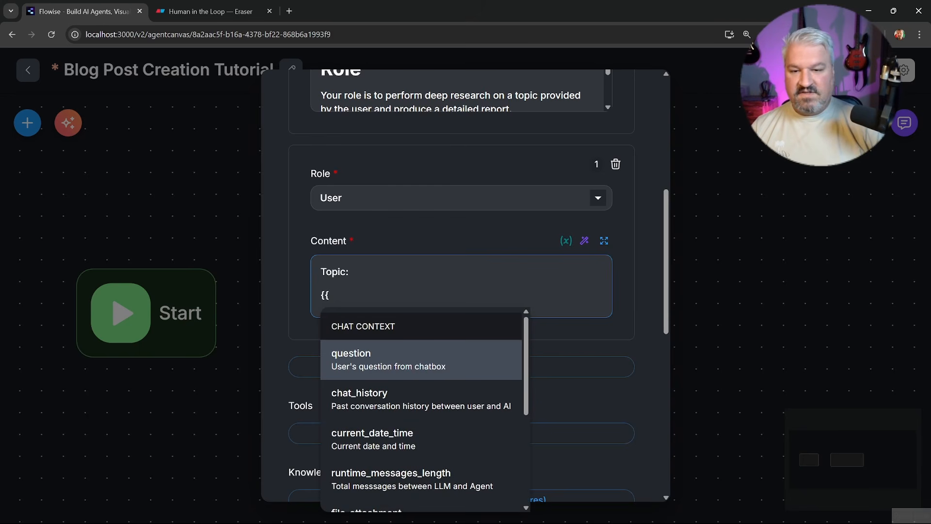
pyautogui.scroll(-4, 429, 363)
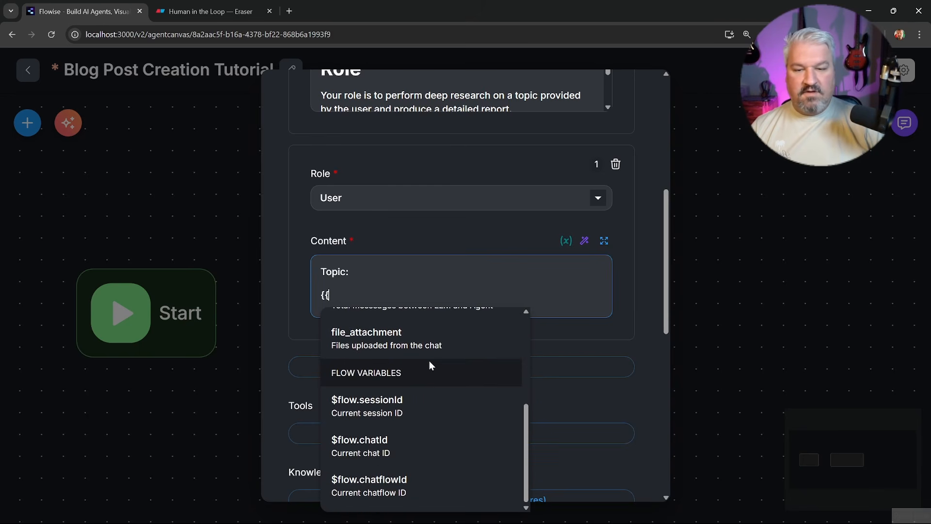
pyautogui.scroll(4, 432, 428)
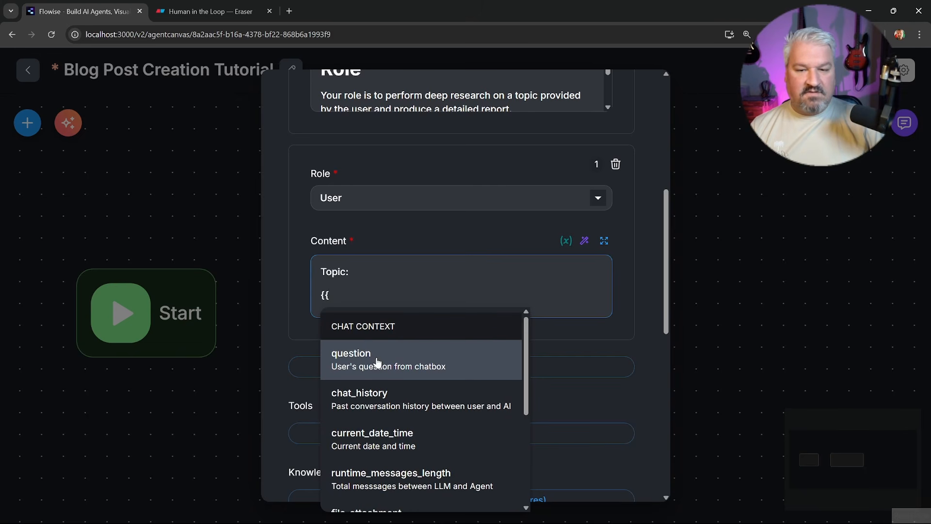
pyautogui.click(361, 363)
pyautogui.scroll(-3, 443, 218)
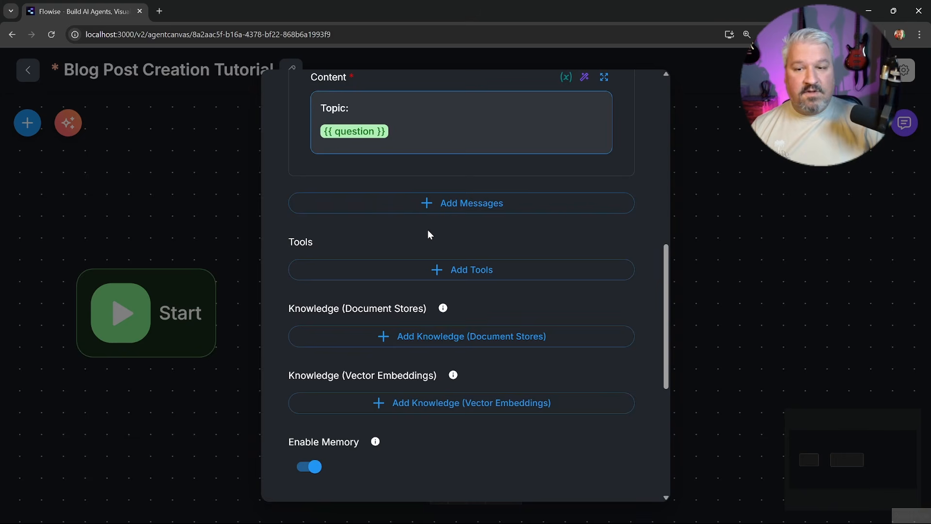
# Attach the CurrentDateTime tool to the Research Agent, with Require Human Input off
pyautogui.click(450, 260)
pyautogui.write('curr')
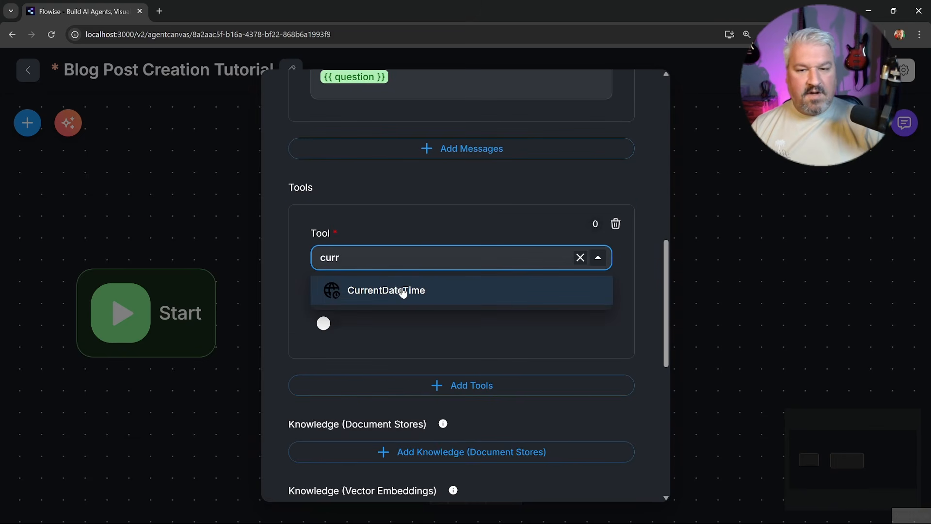
pyautogui.click(402, 293)
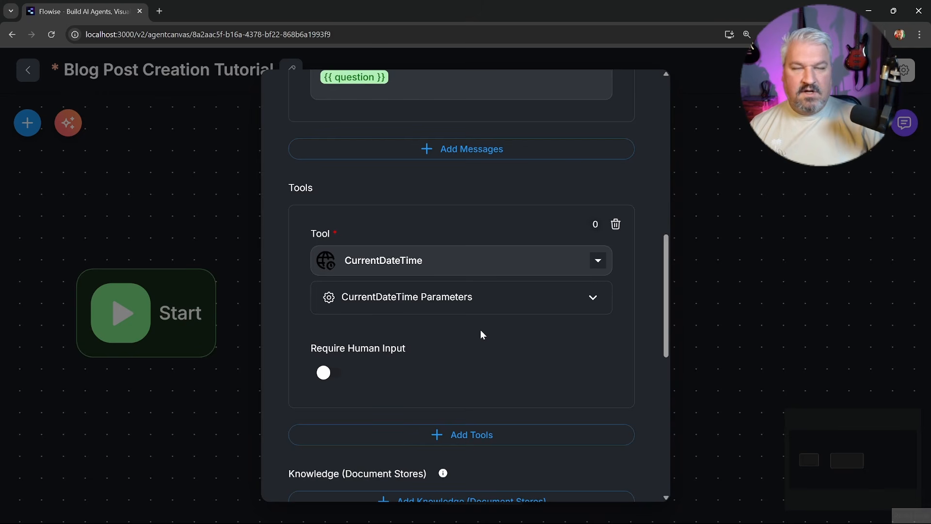
pyautogui.click(326, 372)
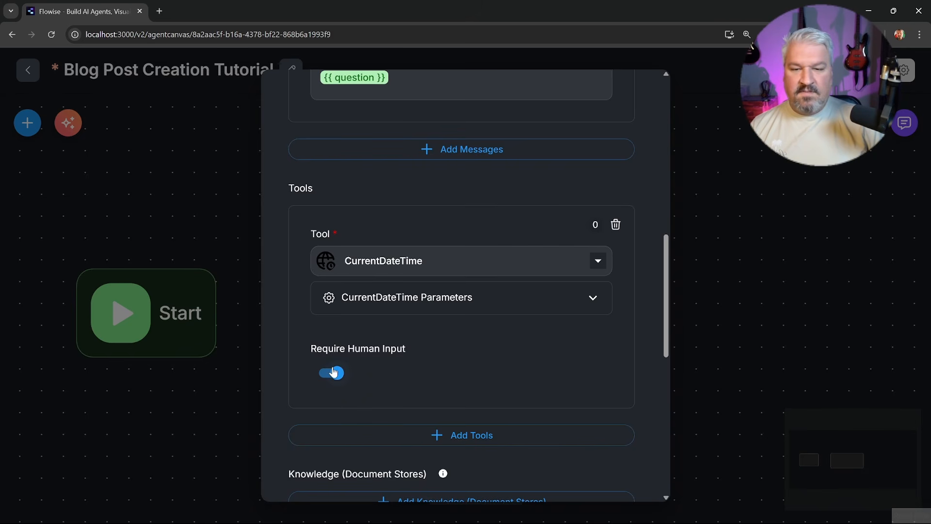
pyautogui.click(313, 372)
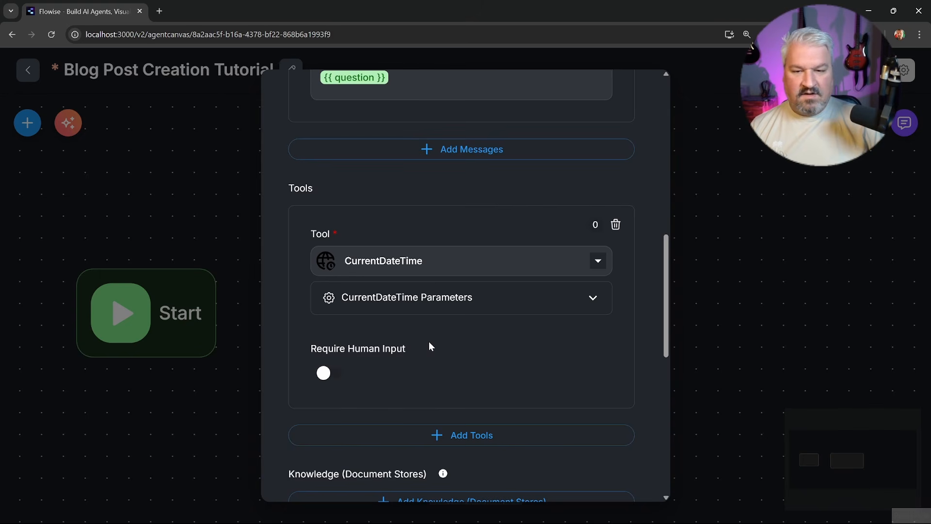
pyautogui.scroll(-2, 517, 289)
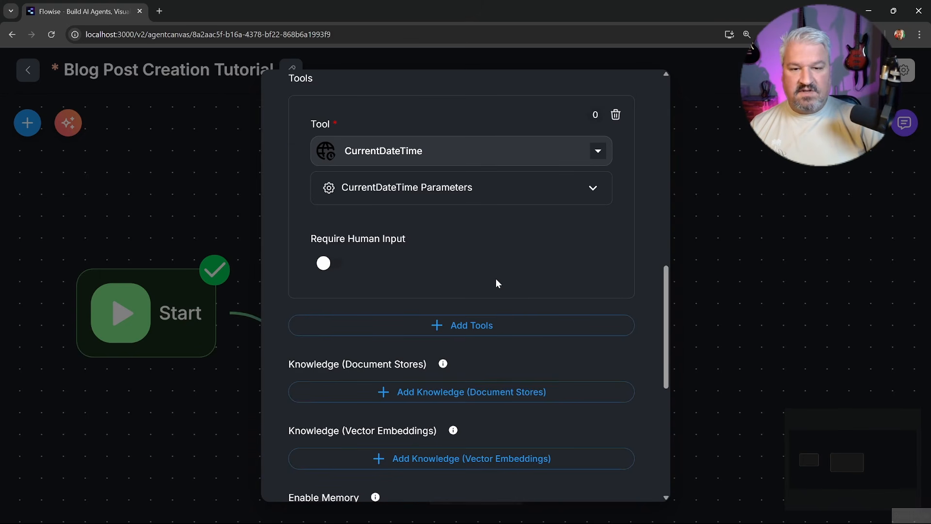
# Add a Tavily API tool to the Research Agent by searching 'tav'
pyautogui.click(488, 325)
pyautogui.scroll(-2, 494, 316)
pyautogui.click(383, 253)
pyautogui.write('tav')
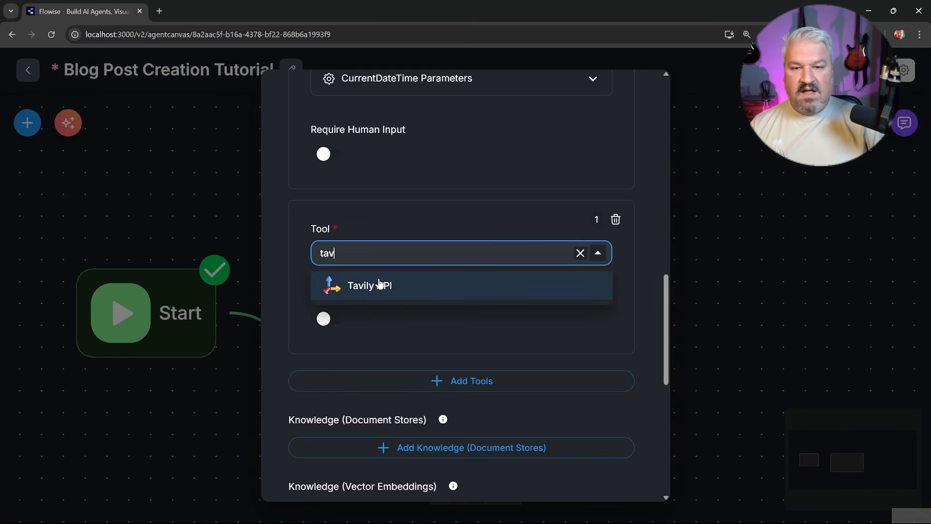
pyautogui.click(378, 285)
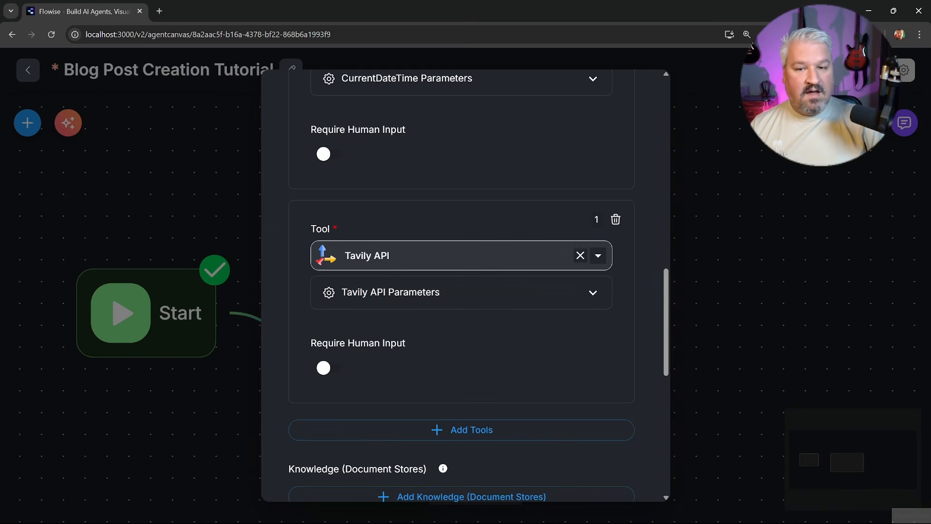
pyautogui.click(383, 256)
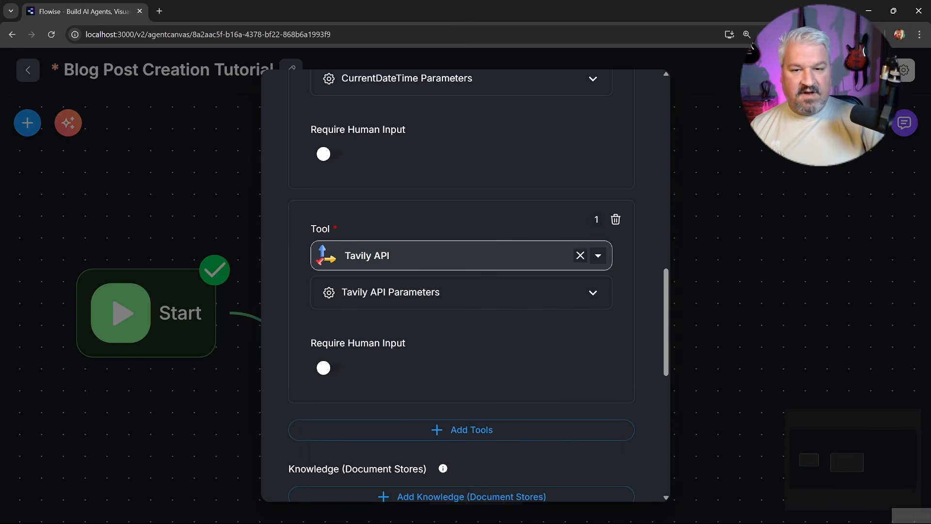
# Expand the Tavily API settings and open its Connect Credential list
pyautogui.click(576, 301)
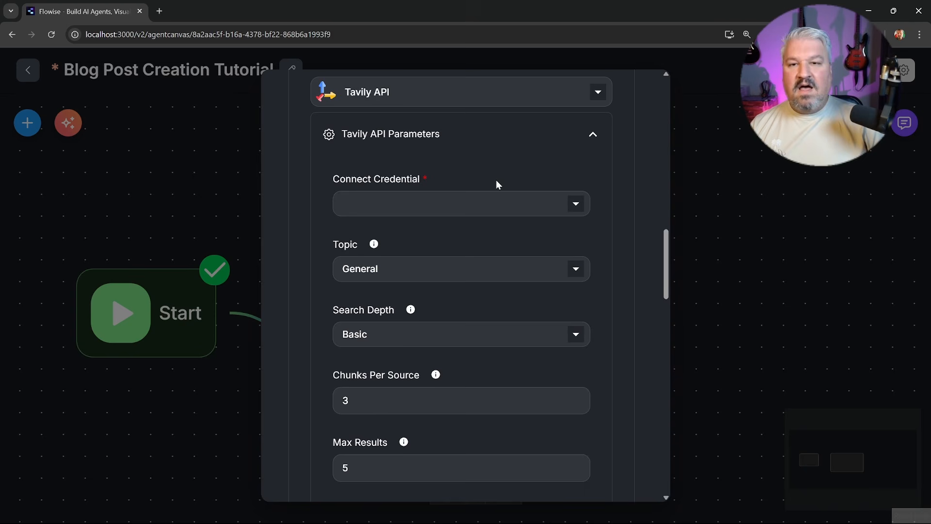
pyautogui.click(576, 206)
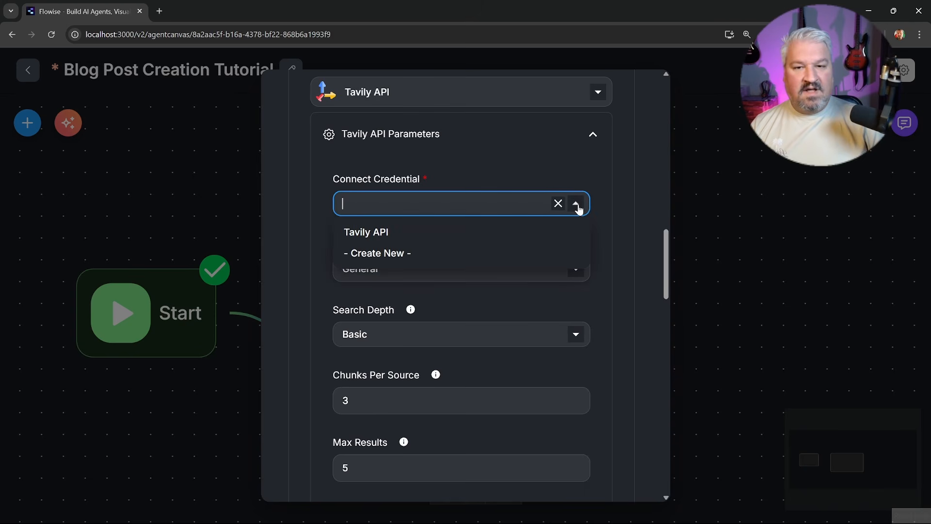
pyautogui.click(364, 236)
pyautogui.click(551, 203)
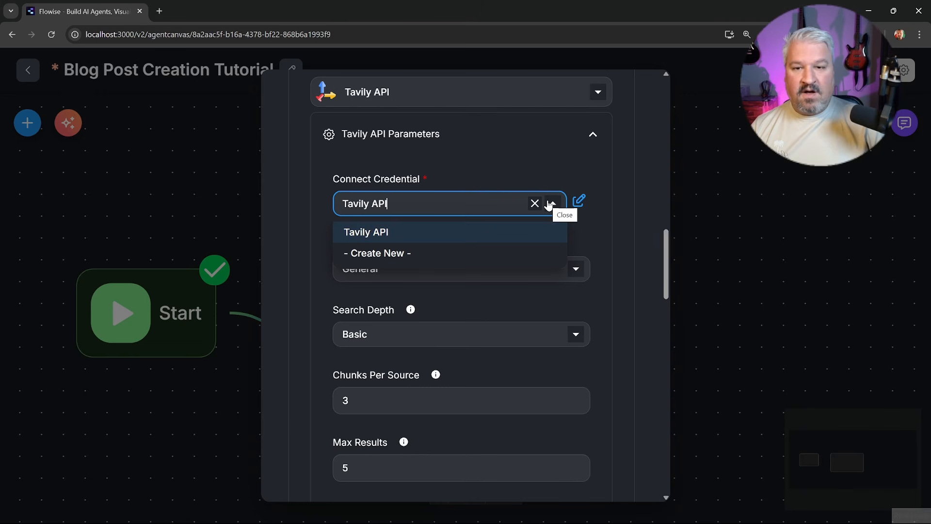
# Create a new Tavily credential named 'Tavily API', checking tavily.com for an API key
pyautogui.click(391, 254)
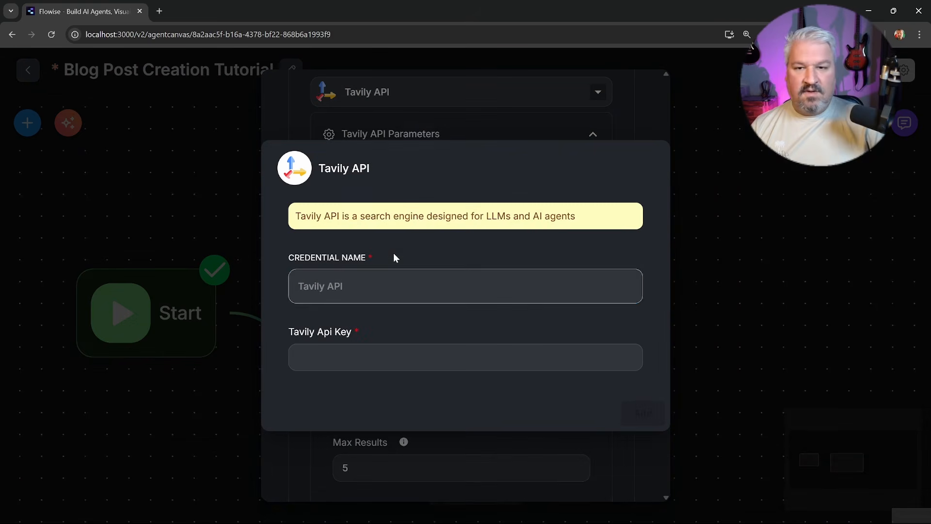
pyautogui.write('Tavily API')
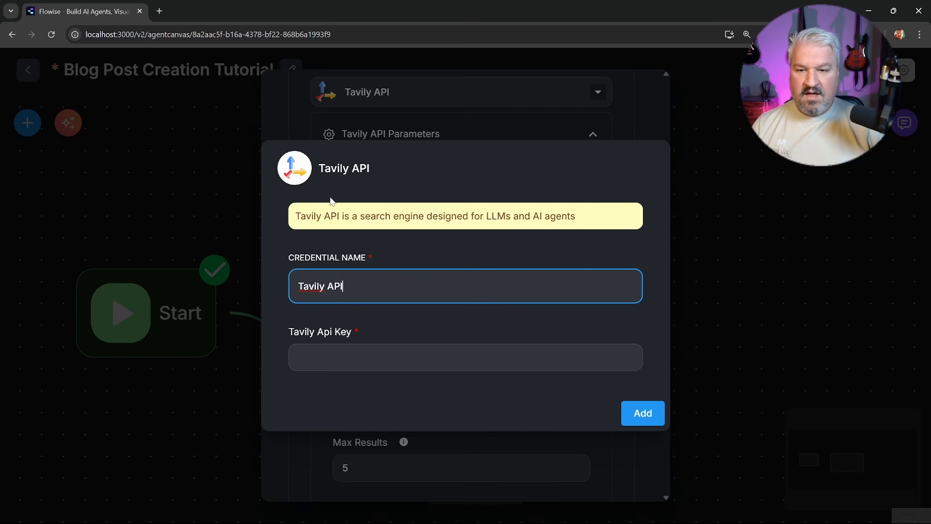
pyautogui.click(160, 12)
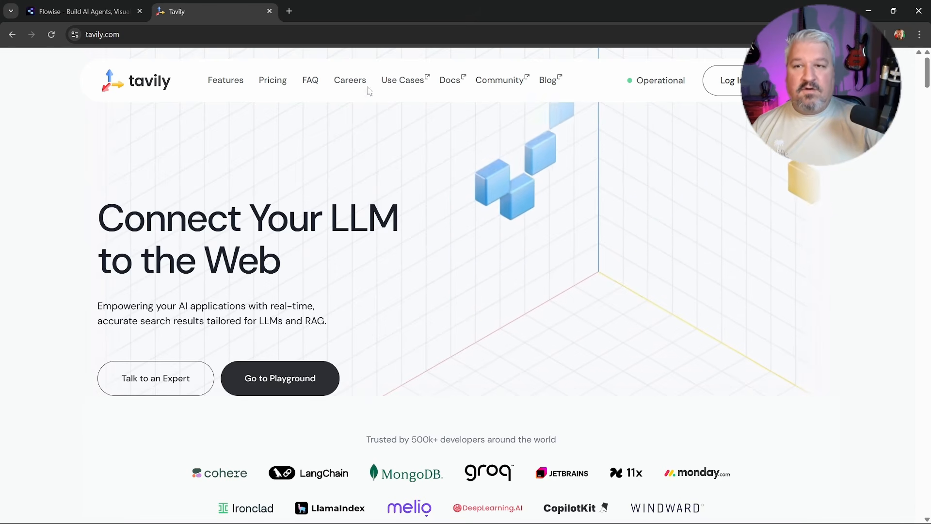
pyautogui.click(270, 11)
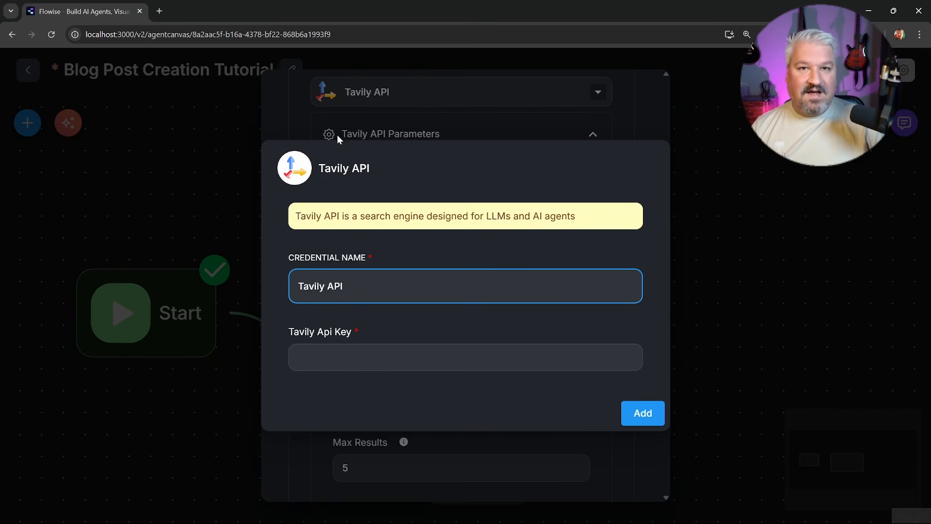
# Add the Tavily API credential, collapse its parameters, and turn on Require Human Input for Tavily
pyautogui.press('Tab')
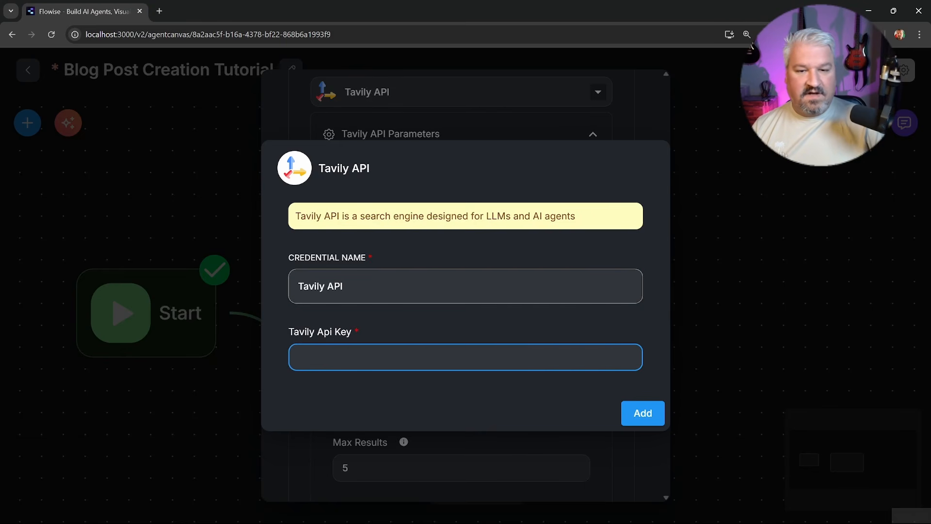
pyautogui.click(776, 302)
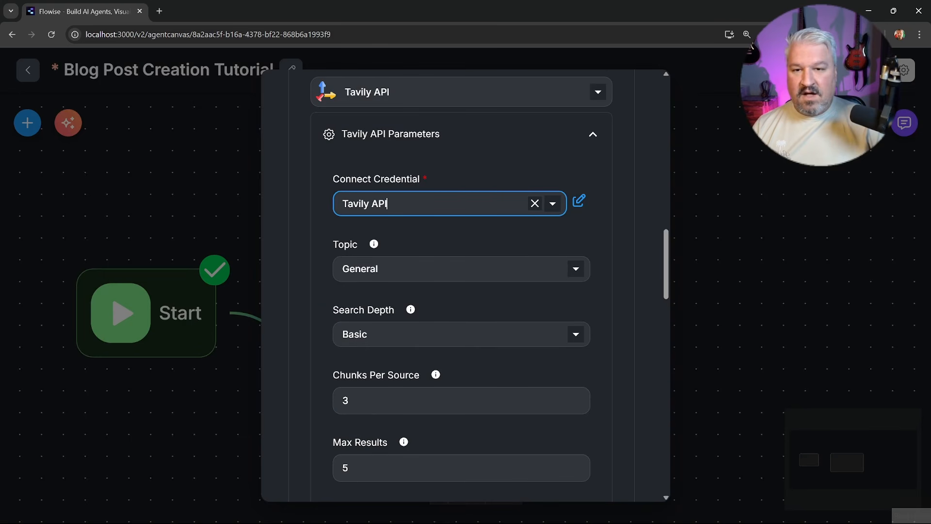
pyautogui.scroll(3, 426, 249)
pyautogui.click(477, 298)
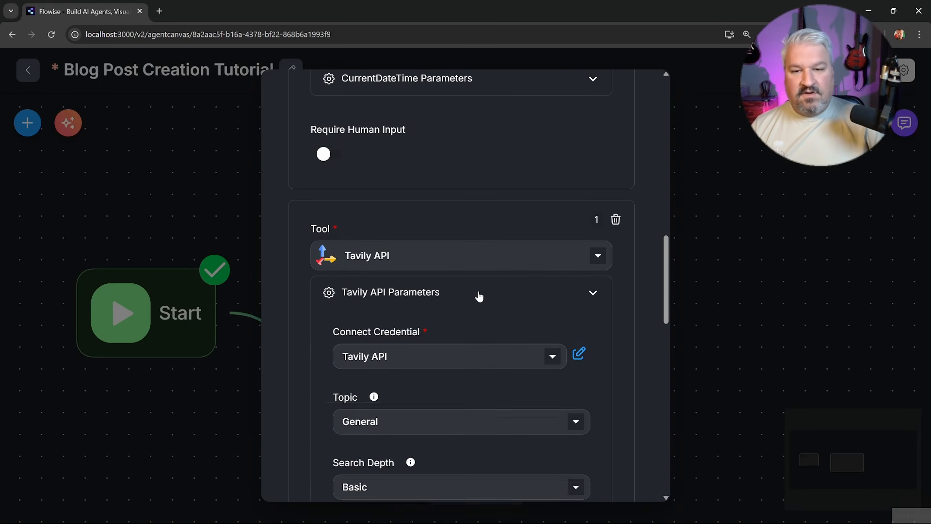
pyautogui.scroll(-2, 427, 300)
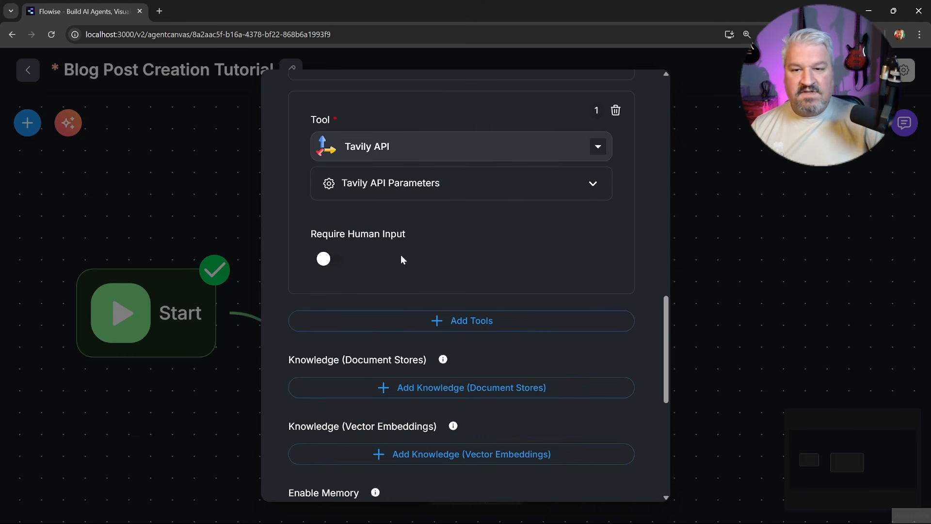
pyautogui.click(329, 260)
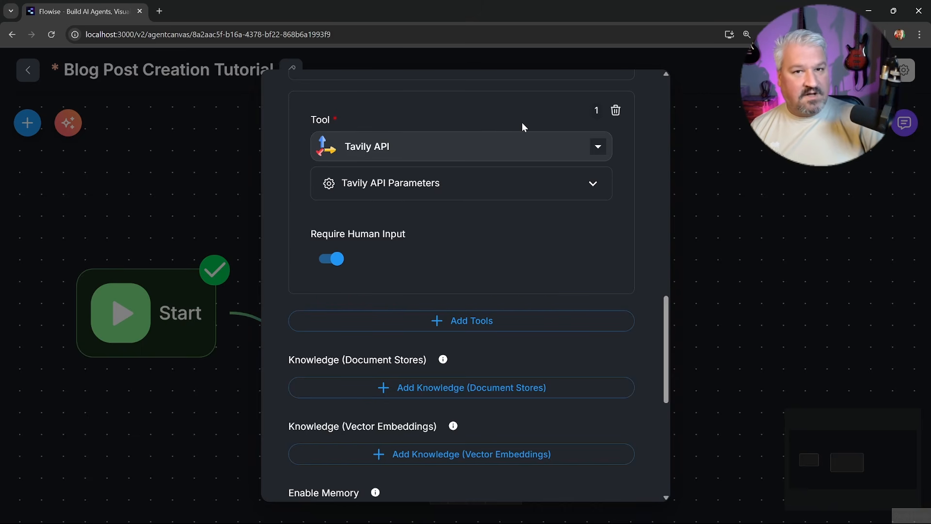
pyautogui.scroll(1, 482, 155)
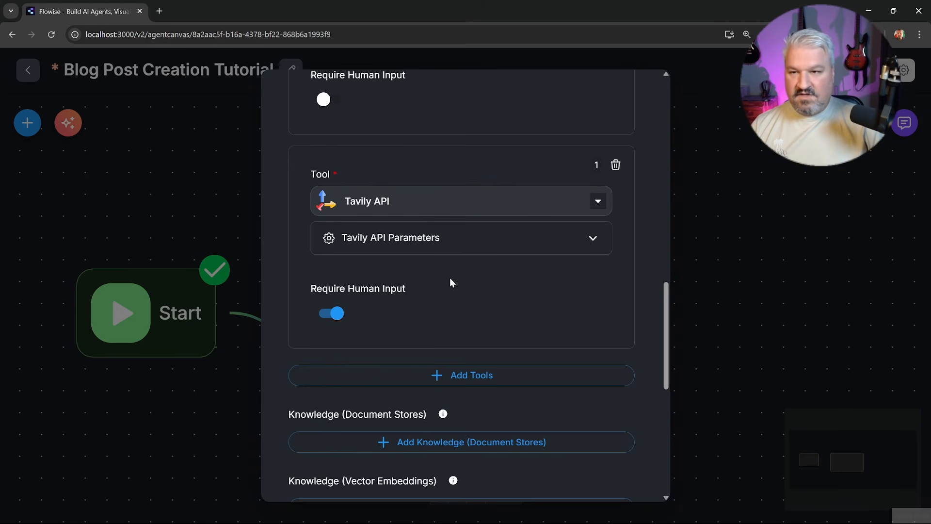
# Add a Web Scraper Tool to the Research Agent by searching 'web'
pyautogui.click(459, 374)
pyautogui.scroll(-3, 465, 365)
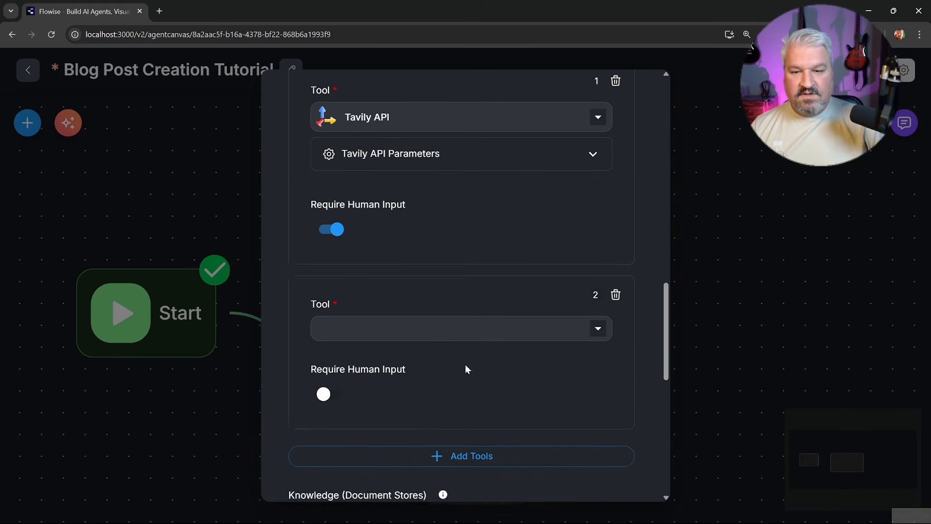
pyautogui.click(461, 248)
pyautogui.write('web')
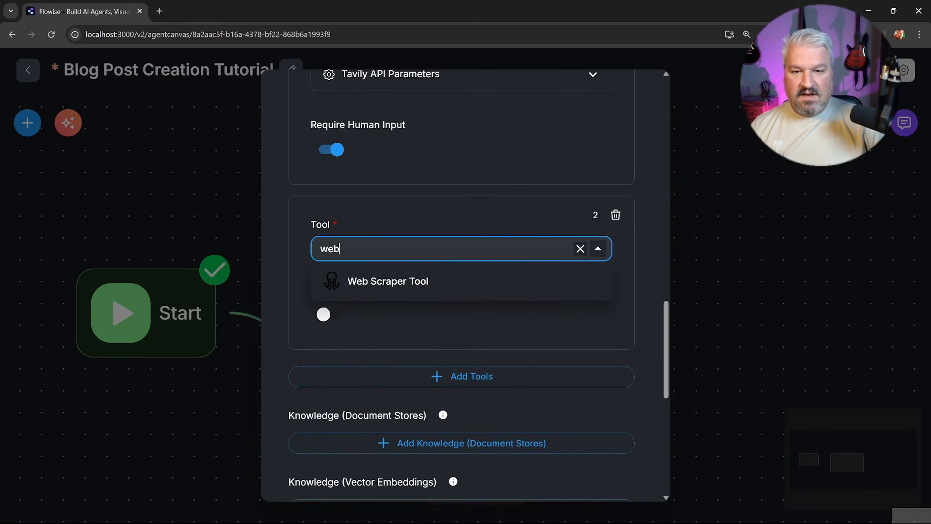
pyautogui.click(409, 286)
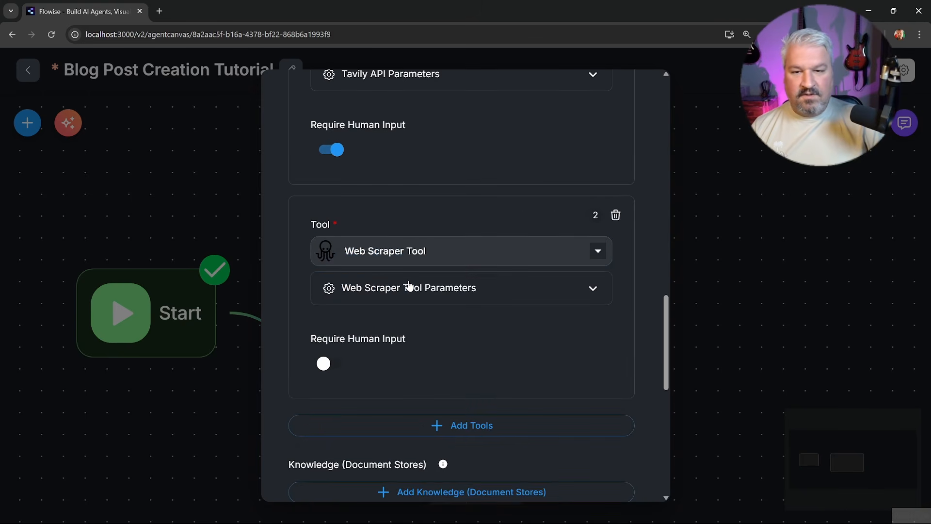
pyautogui.click(409, 286)
# Switch on Require Human Input for the Web Scraper Tool
pyautogui.scroll(-3, 409, 286)
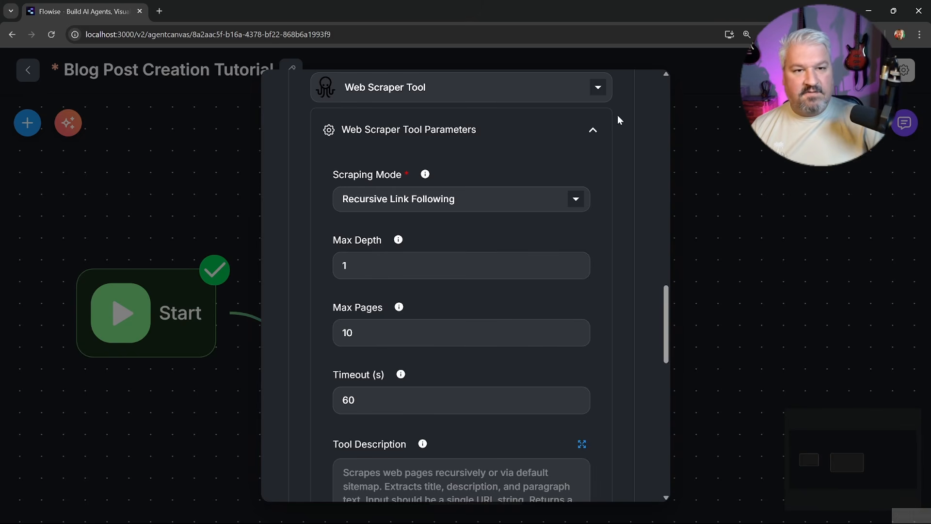
pyautogui.click(600, 129)
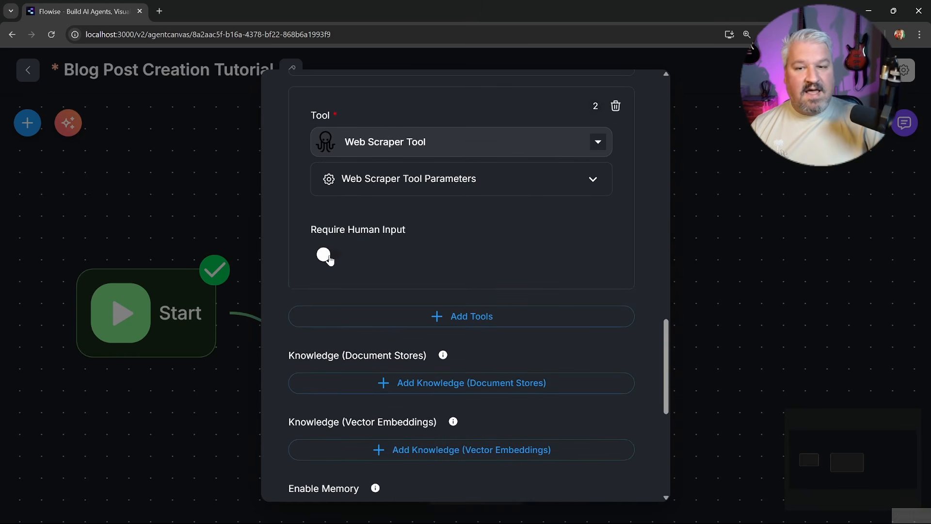
pyautogui.click(326, 255)
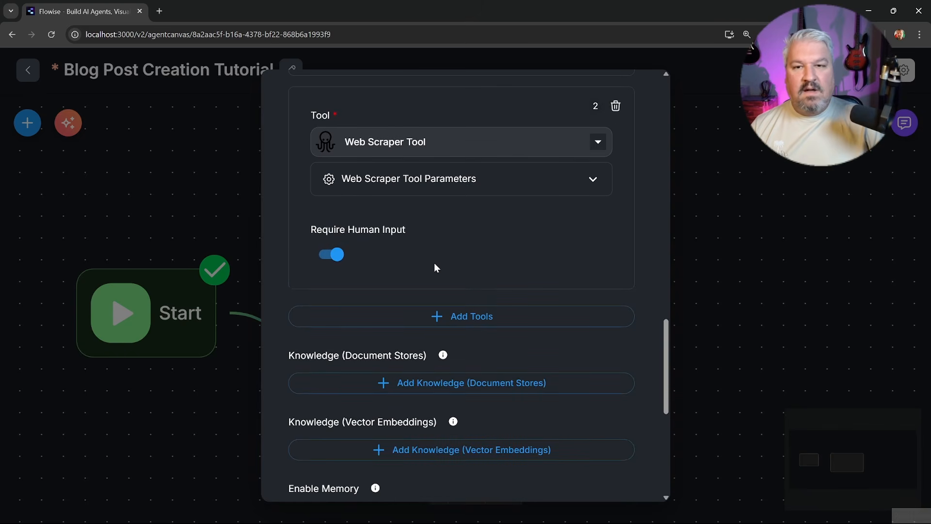
pyautogui.scroll(8, 436, 266)
pyautogui.scroll(3, 500, 260)
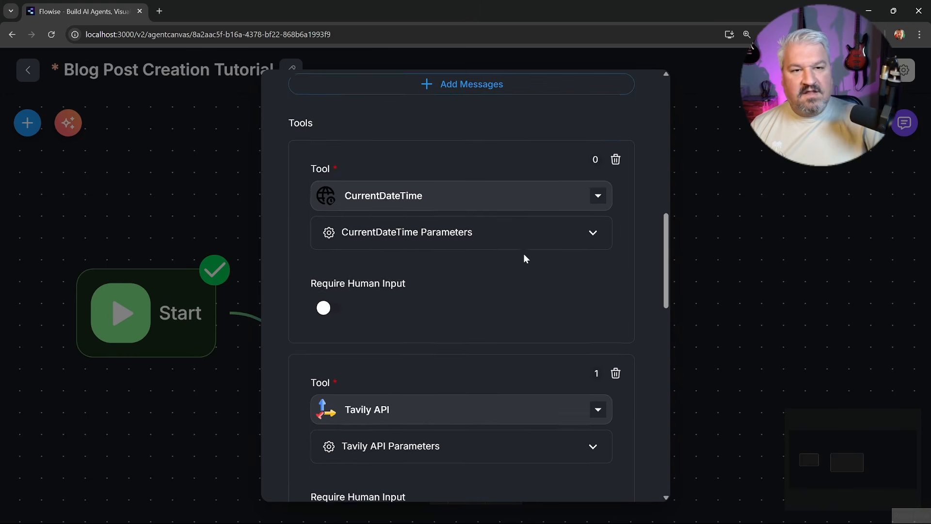
pyautogui.scroll(-10, 443, 165)
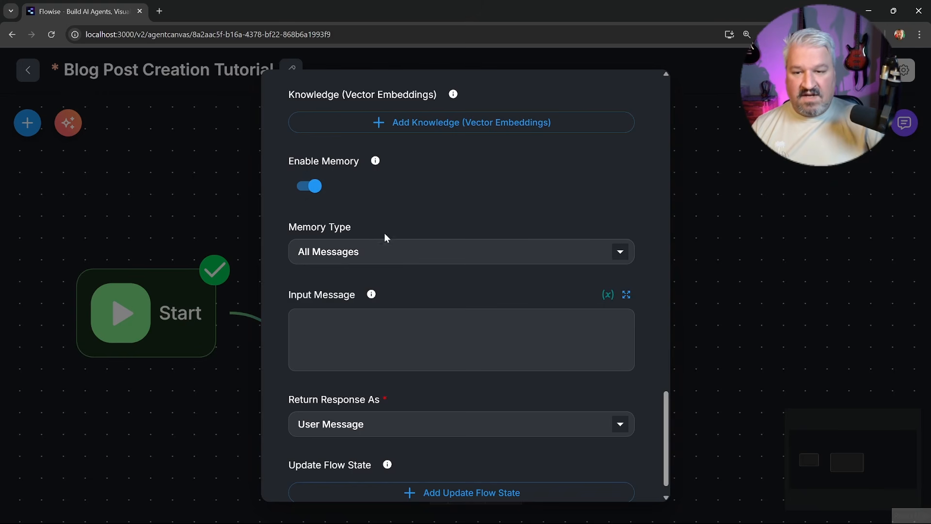
pyautogui.scroll(-1, 388, 243)
# Close the agent settings, connect Start to the Research Agent, and save the agentflow
pyautogui.click(715, 217)
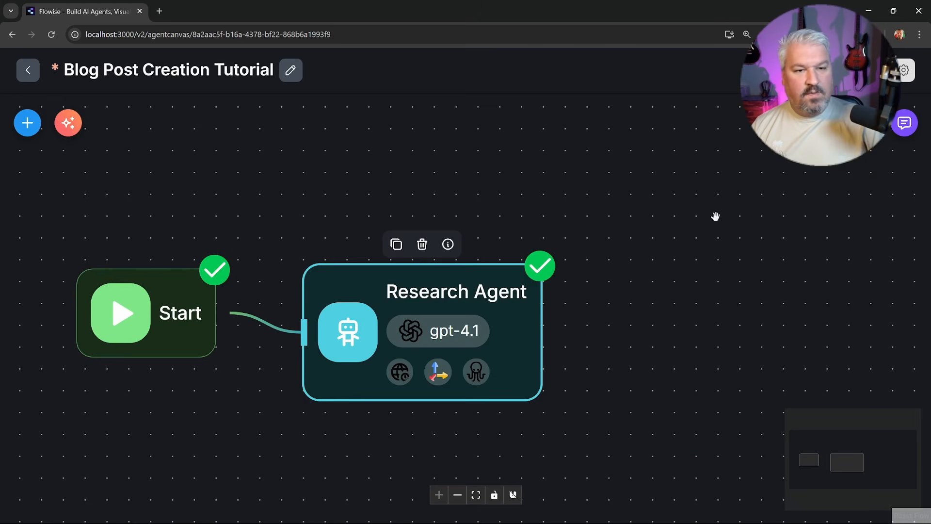
pyautogui.moveTo(490, 289)
pyautogui.mouseDown()
pyautogui.moveTo(509, 272)
pyautogui.moveTo(494, 272)
pyautogui.mouseUp()
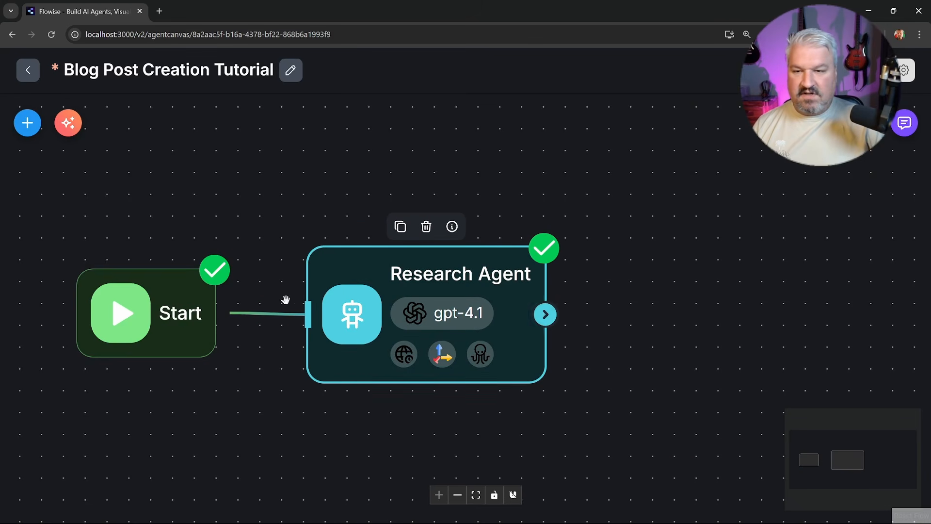
pyautogui.moveTo(217, 315); pyautogui.dragTo(308, 314)
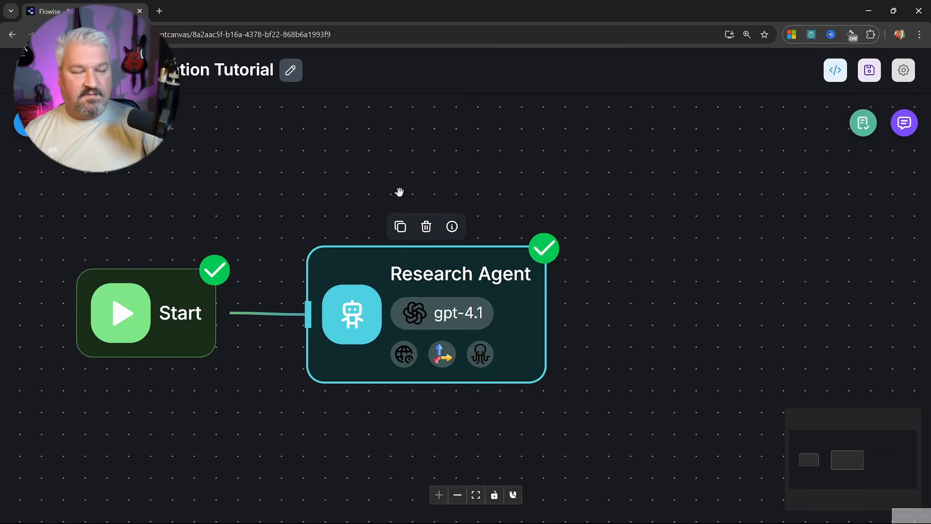
pyautogui.click(873, 71)
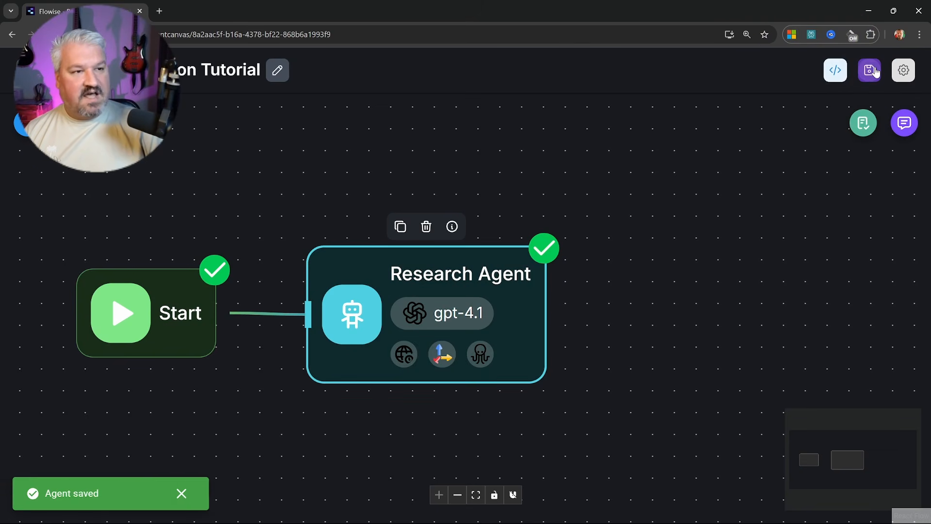
# Send the pasted test question in the chat and reject the proposed Tavily search
pyautogui.click(905, 123)
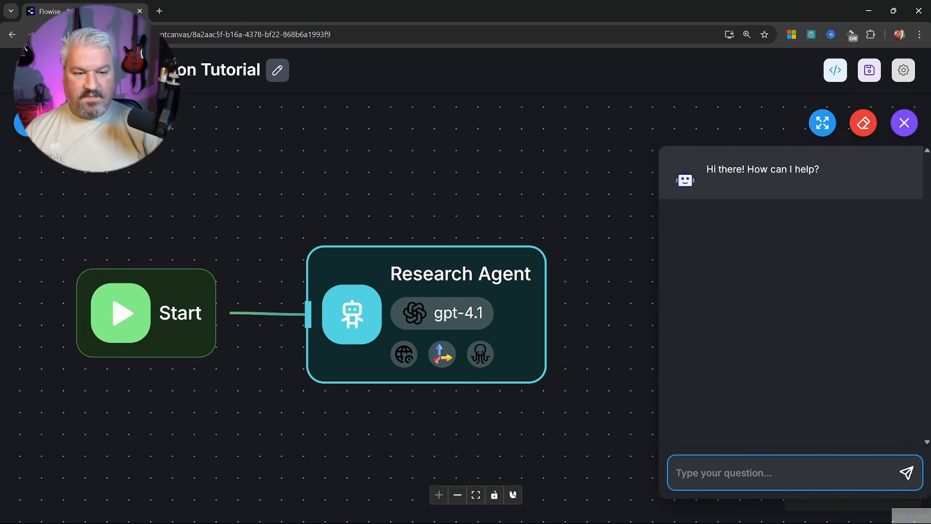
pyautogui.write('The benefits of adding Human in the Loop in AI agent workflows')
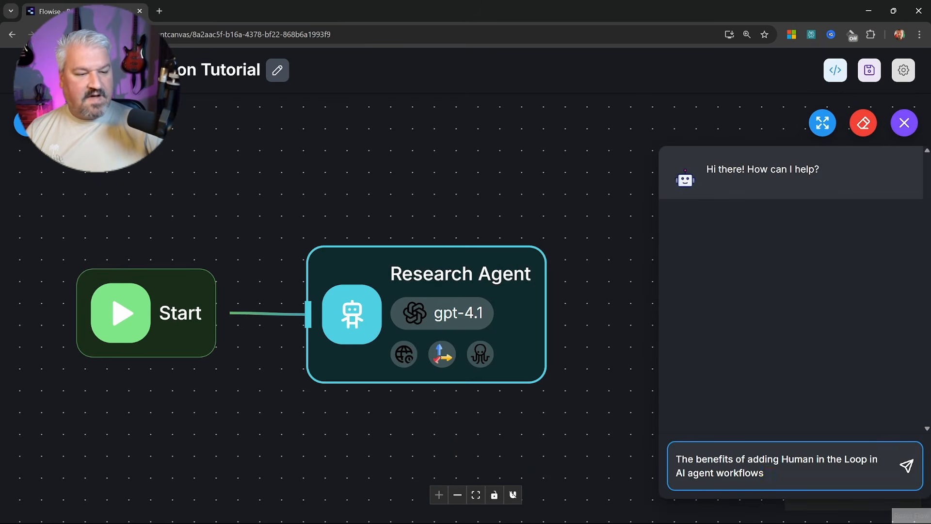
pyautogui.hotkey('ctrl', 'a')
pyautogui.hotkey('ctrl', 'c')
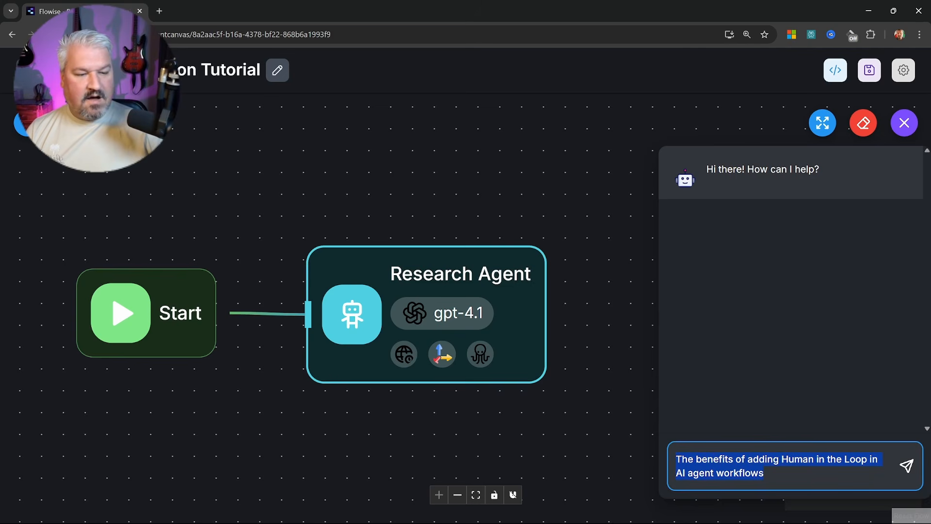
pyautogui.click(905, 469)
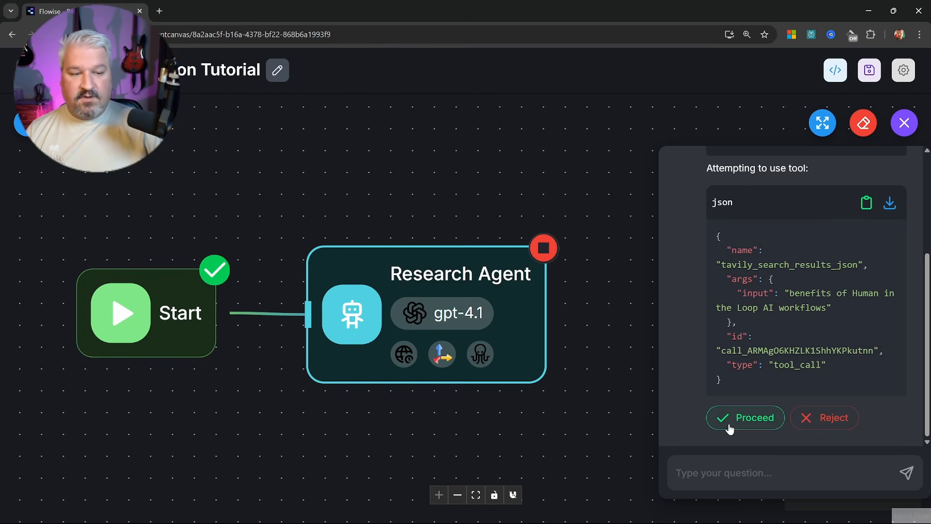
pyautogui.click(838, 421)
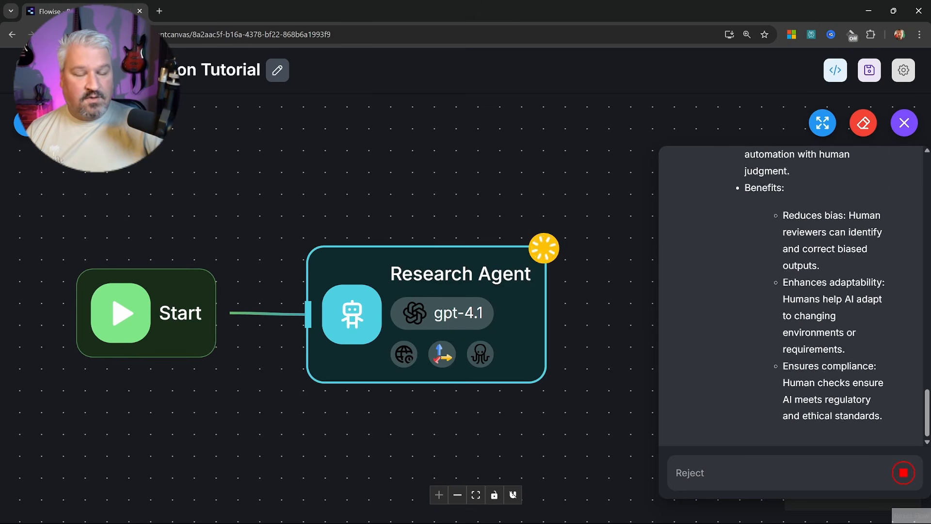
# Cancel the running execution and clear all chat history
pyautogui.click(903, 473)
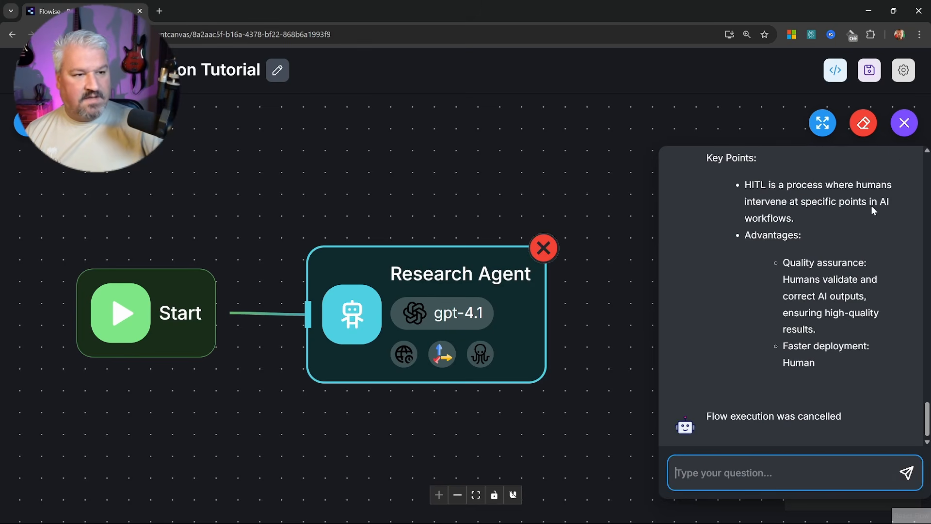
pyautogui.click(864, 123)
pyautogui.click(588, 319)
# Resend the research question in the chat and approve the web search tool call
pyautogui.click(904, 123)
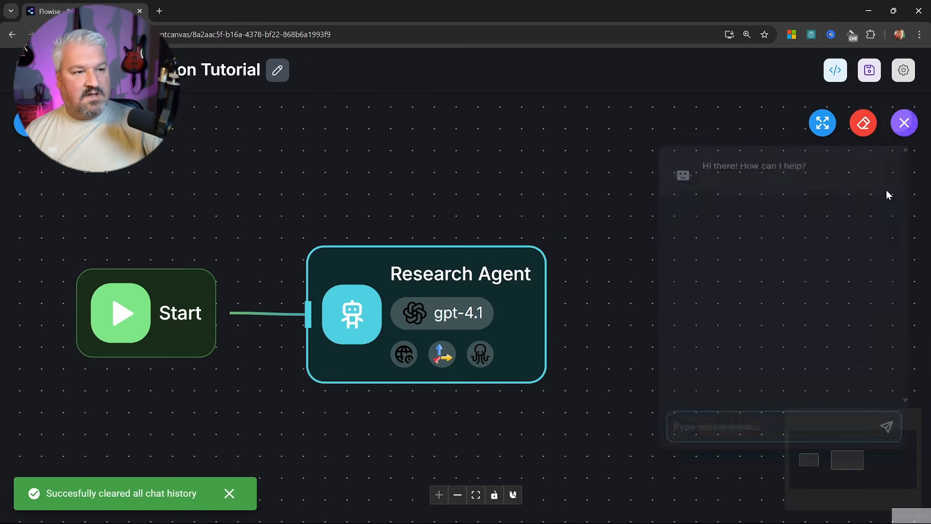
pyautogui.hotkey('ctrl', 'v')
pyautogui.press('Return')
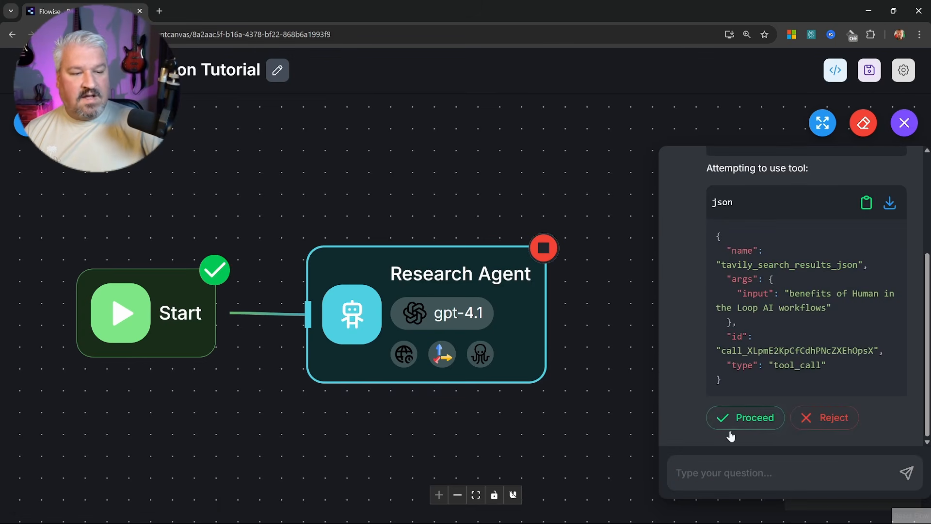
pyautogui.click(730, 419)
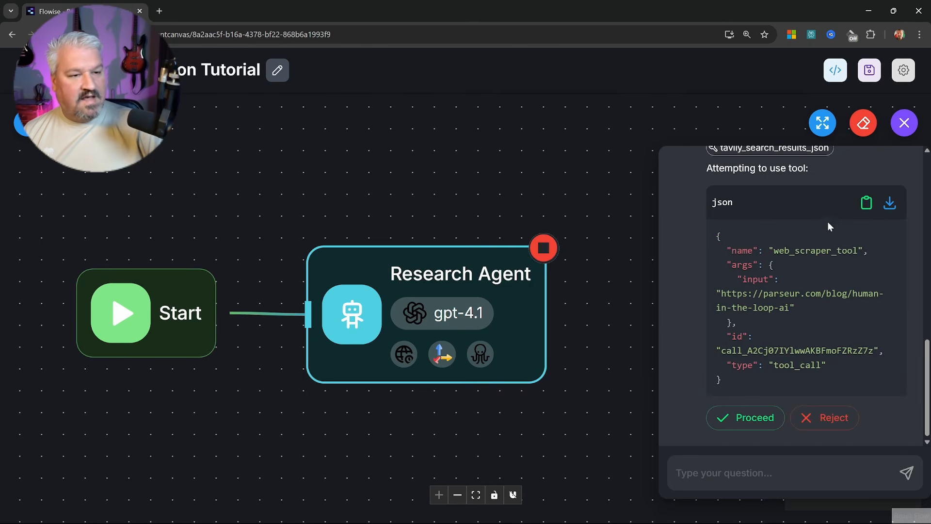
# Check the tool name and target URL, then approve the web scraper call
pyautogui.moveTo(774, 251); pyautogui.dragTo(857, 250)
pyautogui.click(835, 289)
pyautogui.moveTo(722, 294); pyautogui.dragTo(788, 308)
pyautogui.click(815, 319)
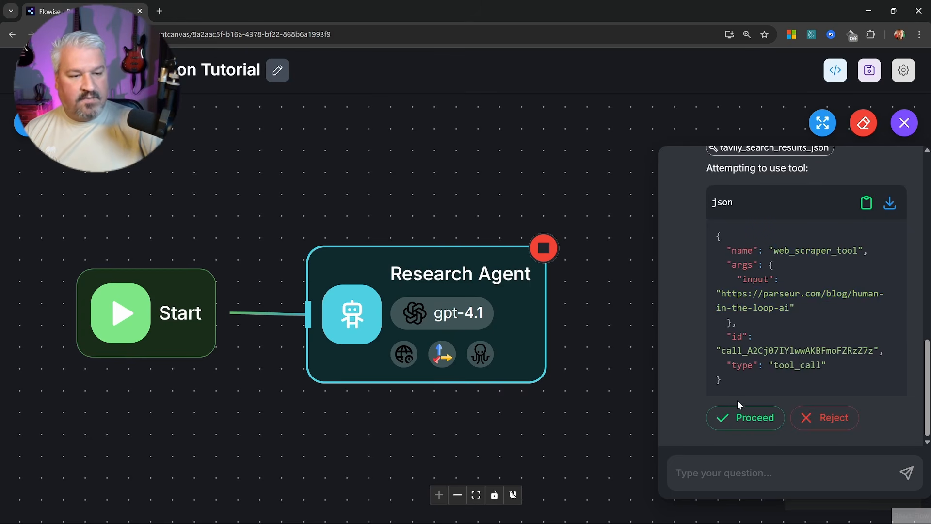
pyautogui.click(738, 419)
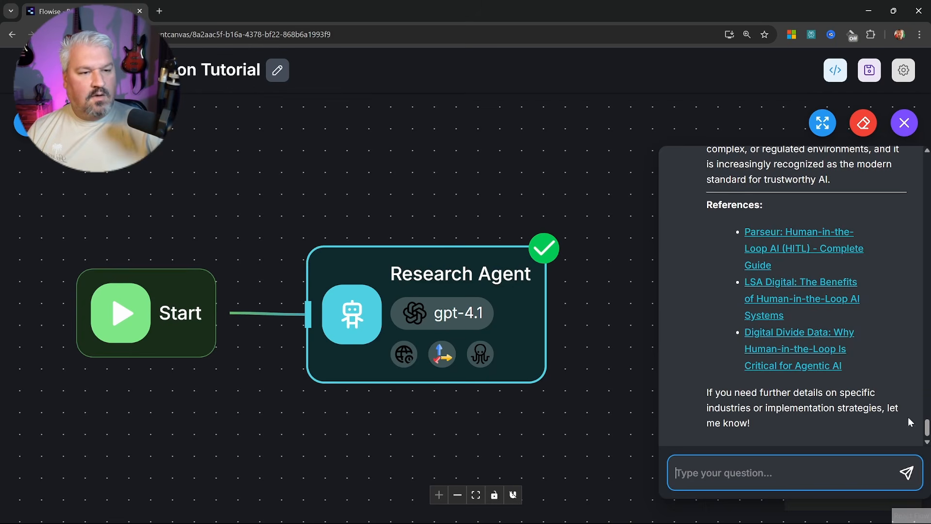
# Read through the finished Human-in-the-Loop benefits report and close the test chat
pyautogui.scroll(2, 925, 431)
pyautogui.moveTo(924, 431); pyautogui.dragTo(927, 201)
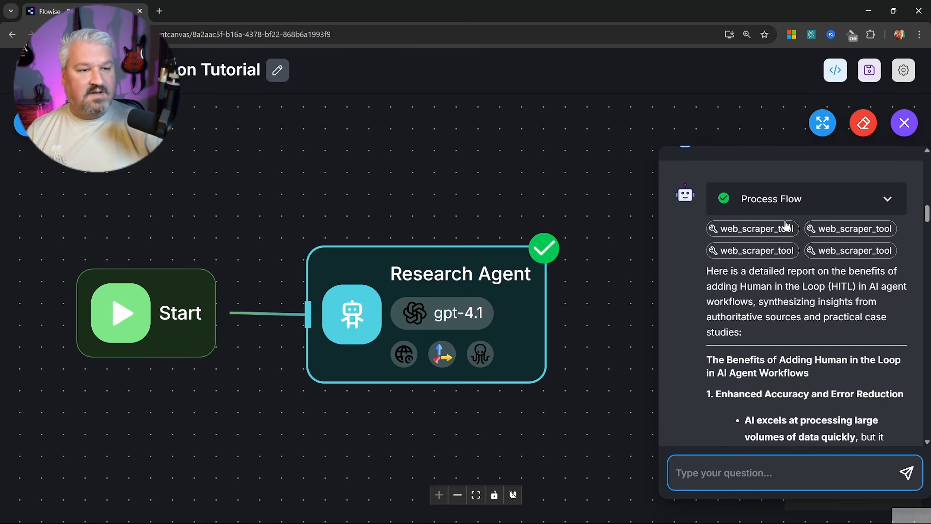
pyautogui.scroll(-3, 786, 226)
pyautogui.scroll(-3, 753, 224)
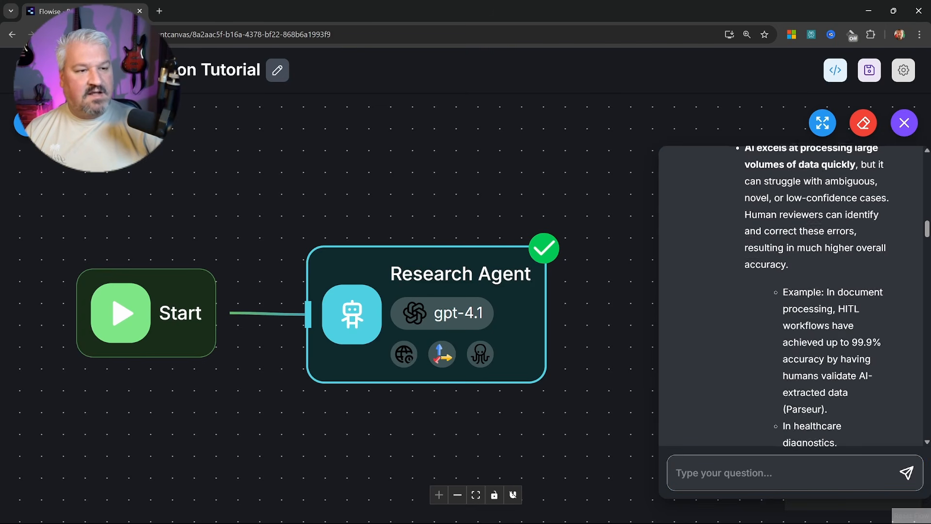
pyautogui.scroll(-15, 796, 291)
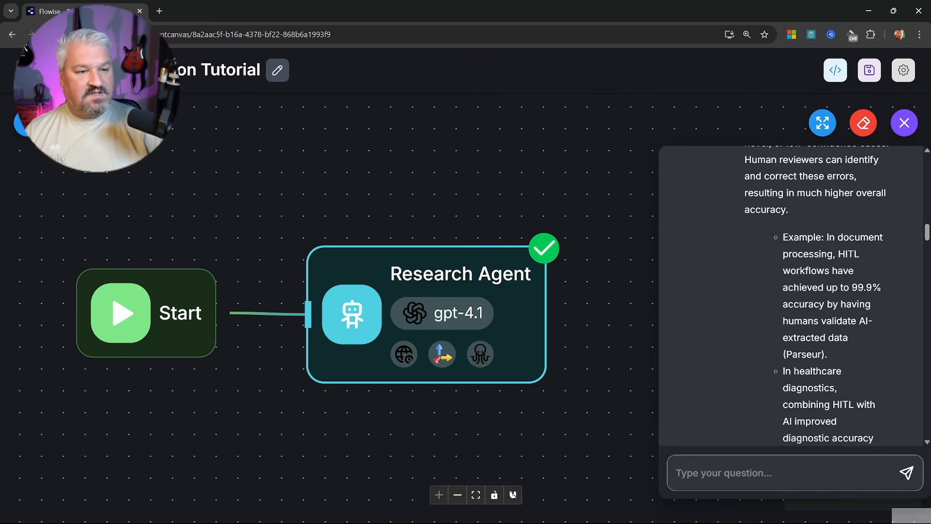
pyautogui.click(905, 125)
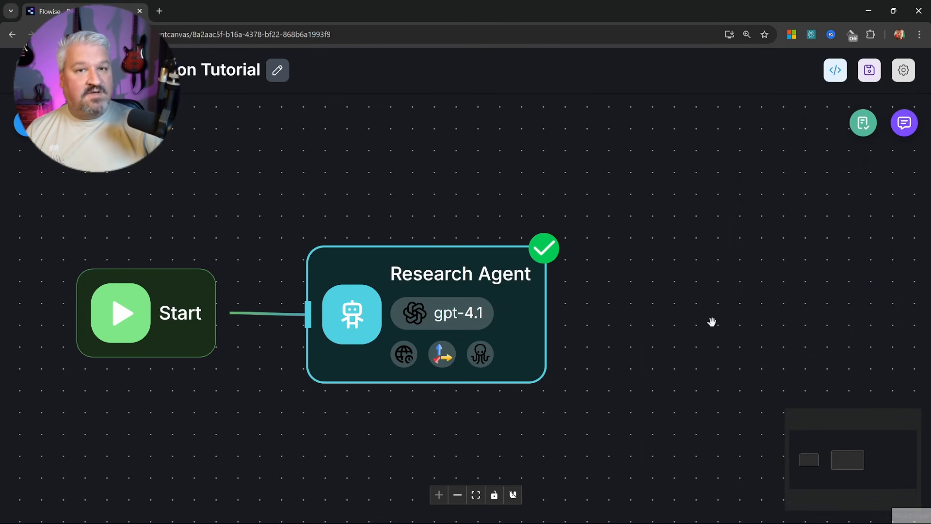
# Add an LLM node to the canvas and connect the Research Agent to it
pyautogui.scroll(-3, 630, 320)
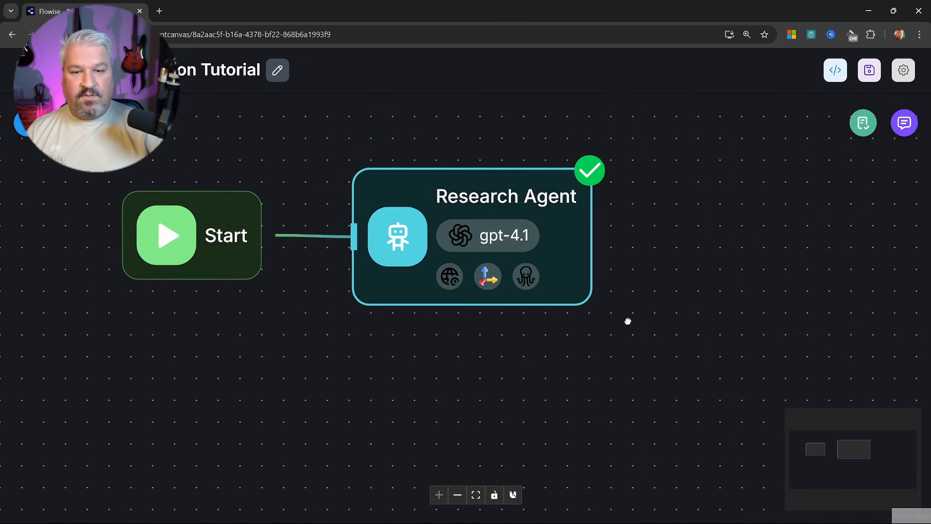
pyautogui.click(23, 129)
pyautogui.scroll(-5, 127, 349)
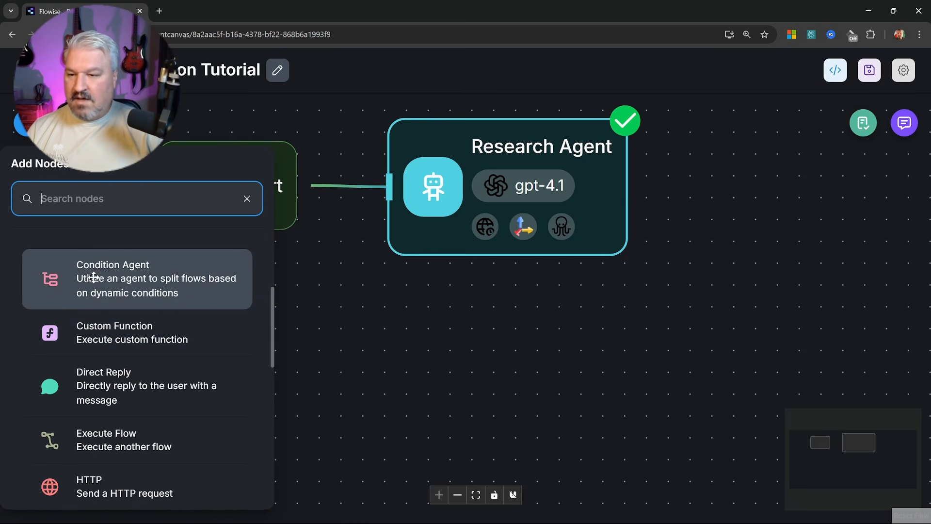
pyautogui.scroll(-5, 127, 349)
pyautogui.moveTo(137, 388); pyautogui.dragTo(400, 329)
pyautogui.moveTo(728, 187); pyautogui.dragTo(266, 344)
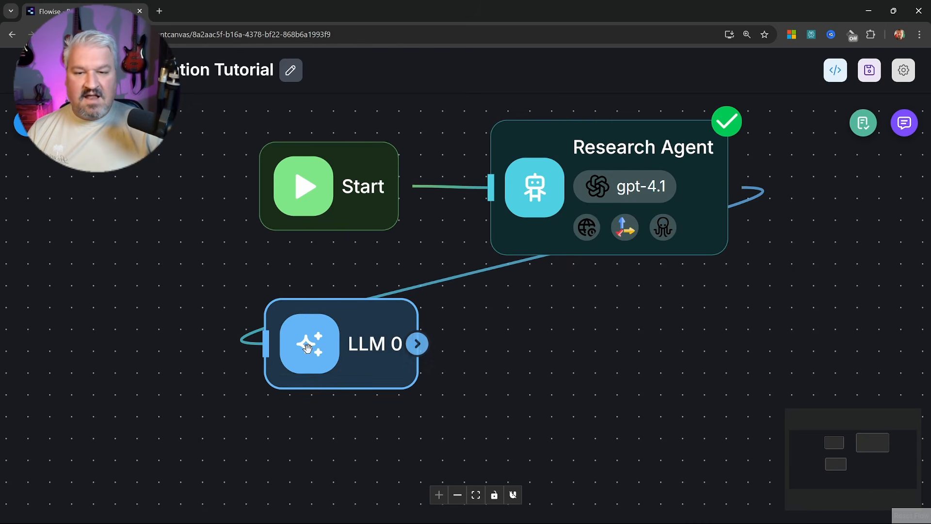
# Rename the LLM 0 node to 'Title and Outline'
pyautogui.doubleClick(322, 342)
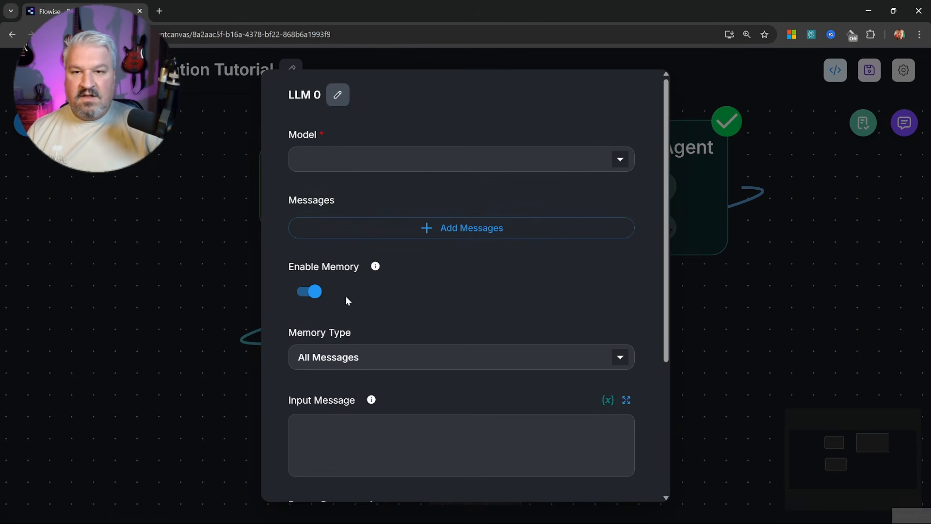
pyautogui.click(334, 96)
pyautogui.hotkey('ctrl', 'a')
pyautogui.write('Title and Outline')
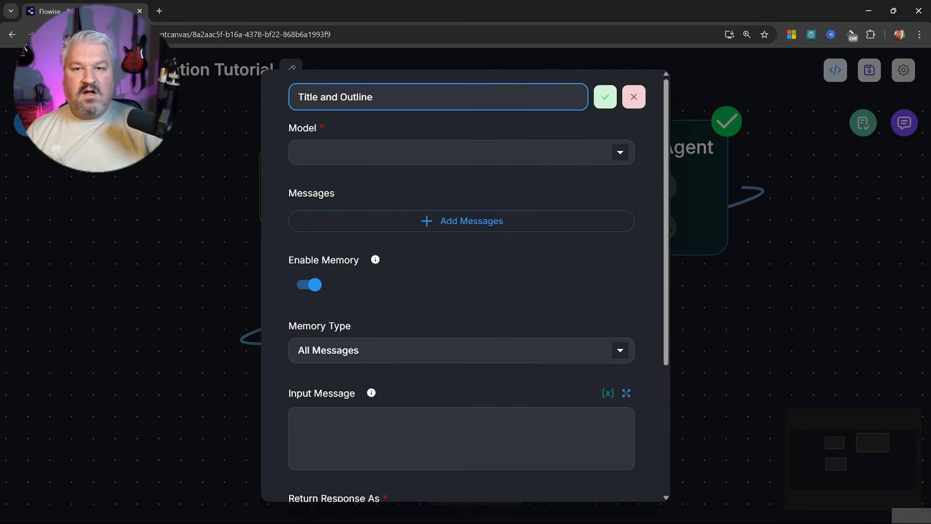
pyautogui.click(604, 97)
# Set the node's model to ChatOpenAI using the OpenAI API credential
pyautogui.click(533, 159)
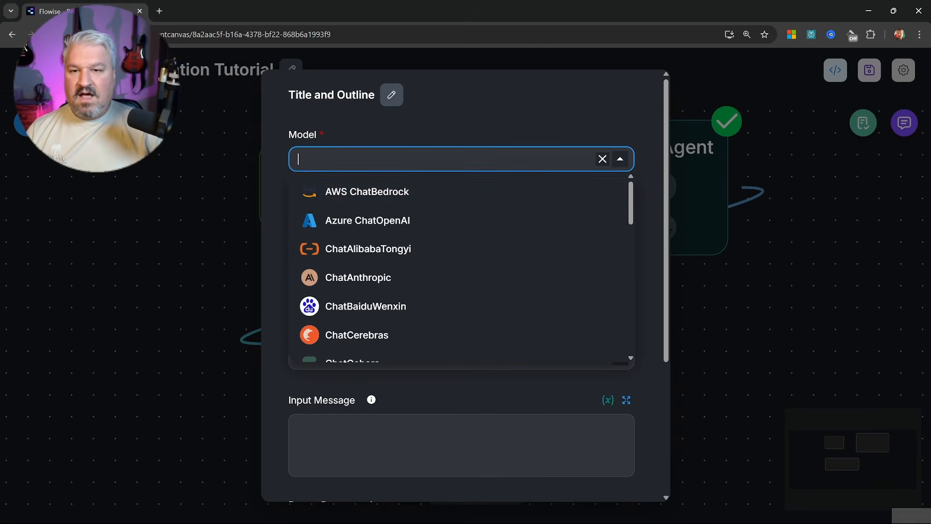
pyautogui.scroll(-5, 390, 316)
pyautogui.scroll(-5, 390, 316)
pyautogui.scroll(3, 388, 316)
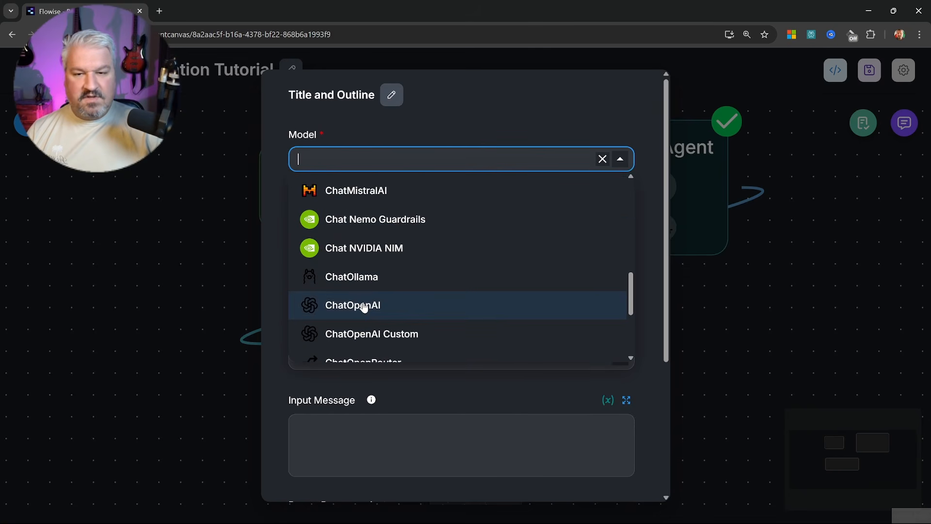
pyautogui.click(364, 305)
pyautogui.click(386, 203)
pyautogui.click(436, 273)
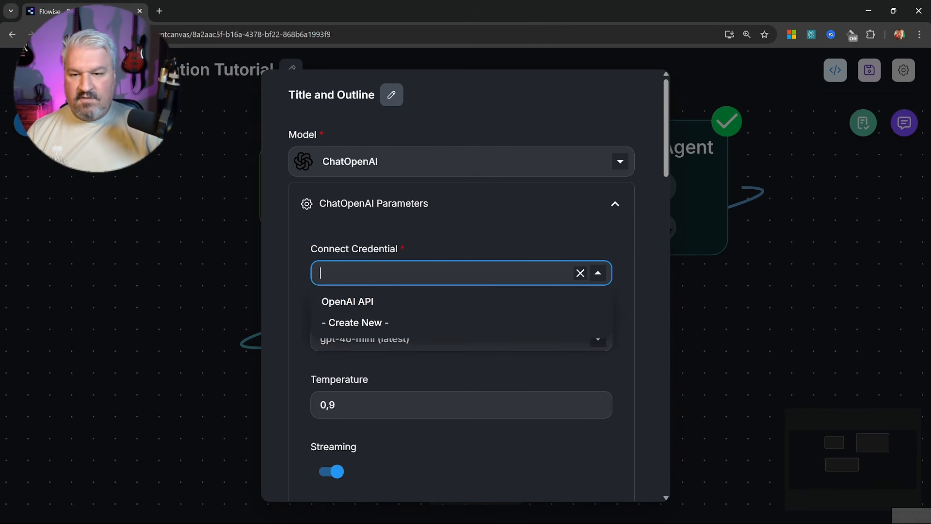
pyautogui.click(424, 303)
# Choose gpt-4.1 as the model name with temperature 0.4
pyautogui.click(426, 338)
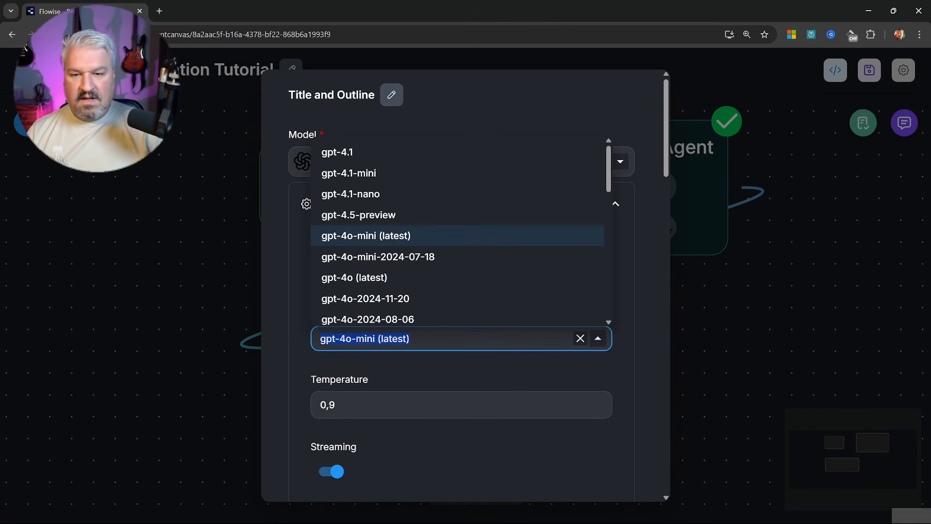
pyautogui.click(346, 157)
pyautogui.scroll(-3, 385, 379)
pyautogui.click(385, 241)
pyautogui.press('BackSpace')
pyautogui.write('4')
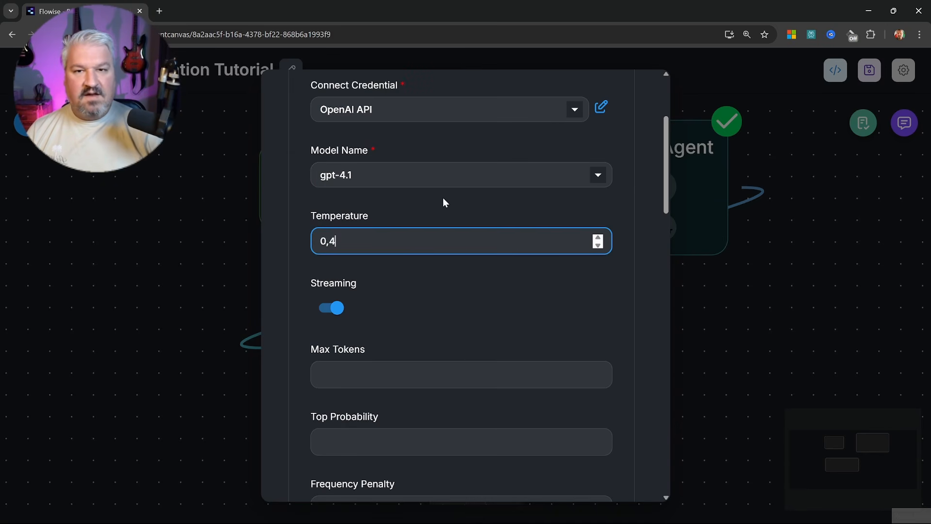
pyautogui.scroll(5, 444, 197)
pyautogui.click(427, 197)
# Add a message with the System role, ready for content
pyautogui.click(430, 276)
pyautogui.click(436, 319)
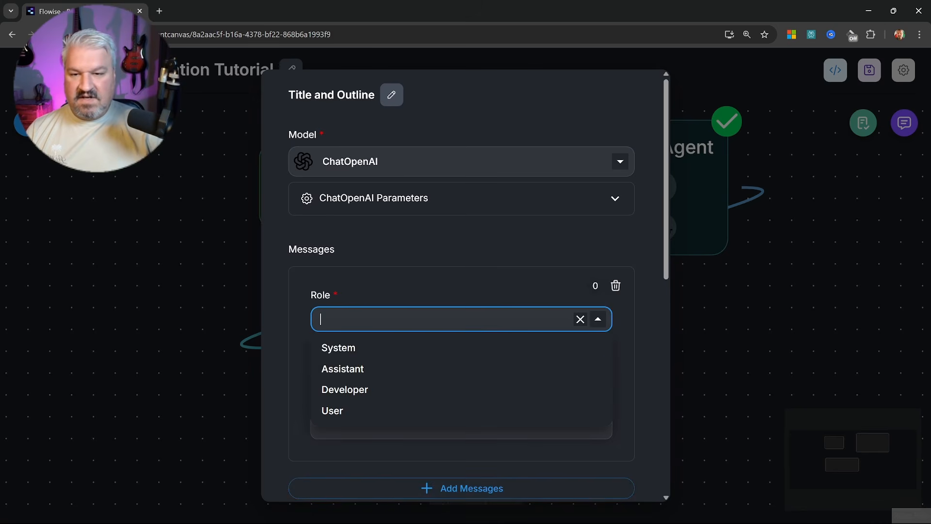
pyautogui.click(334, 350)
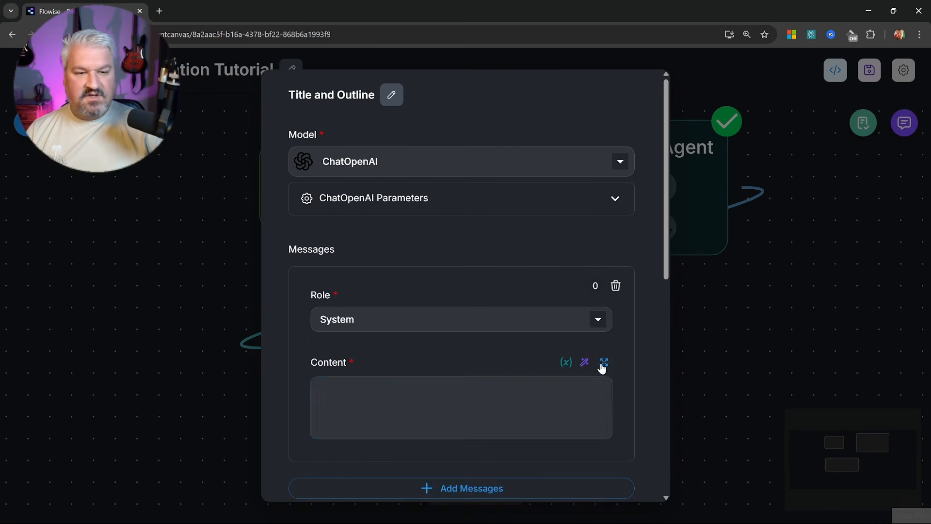
pyautogui.click(509, 400)
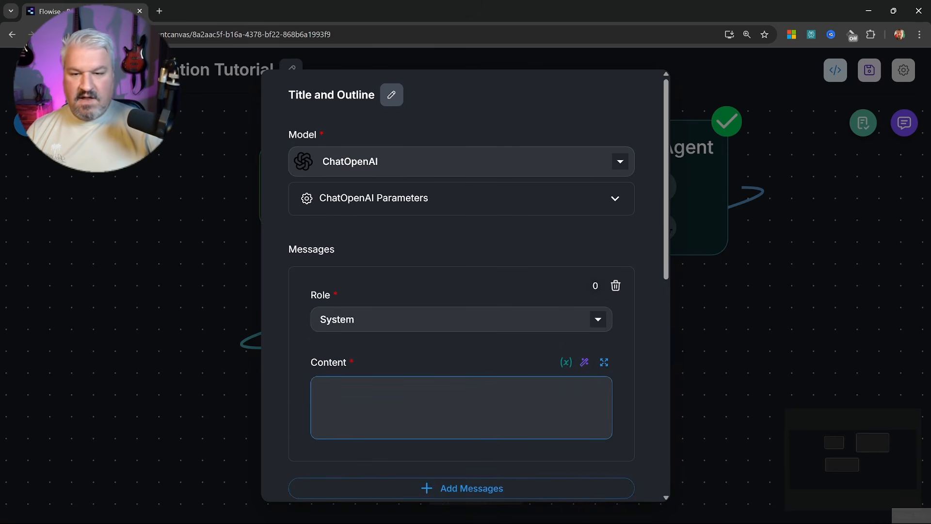
# Generate instructions from 'Your role is to create a blog title and outline based on a detailed research report.'
pyautogui.click(584, 362)
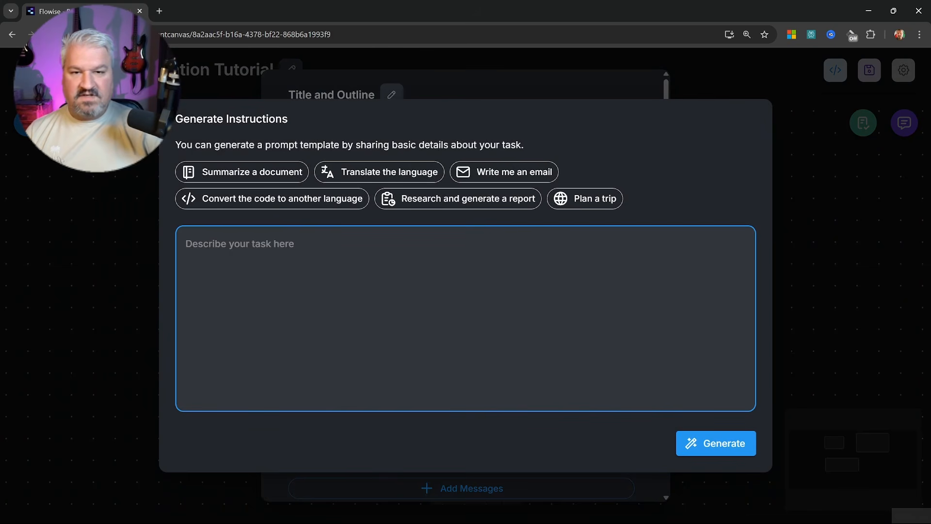
pyautogui.write('Your rol')
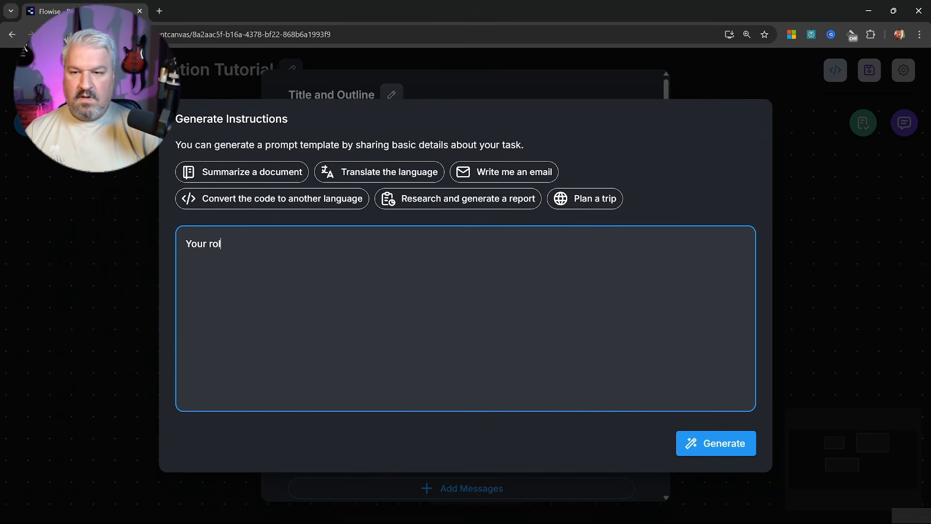
pyautogui.write('e is to crea')
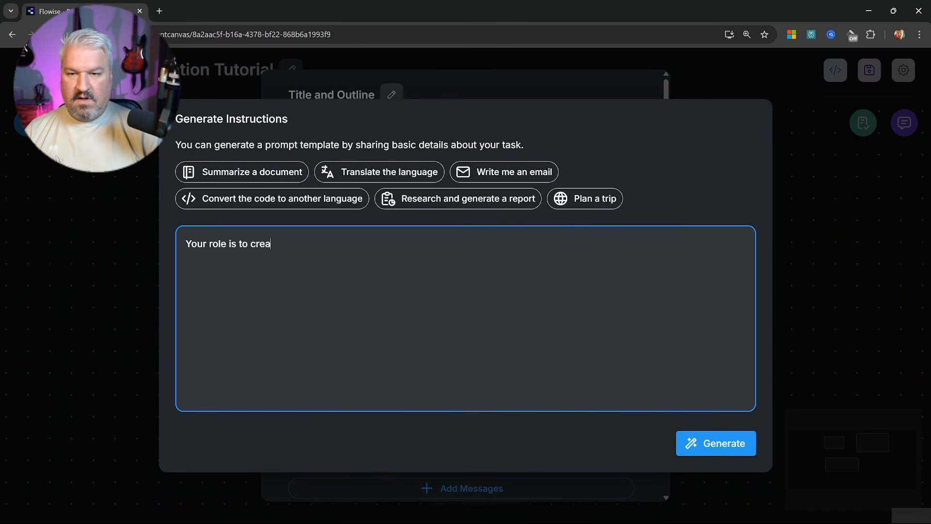
pyautogui.write('te  a blog ')
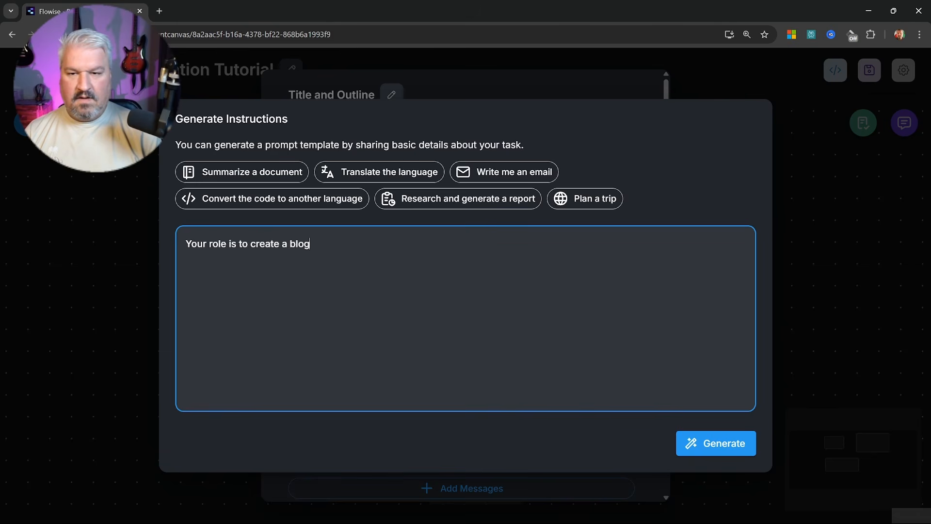
pyautogui.write('title and o')
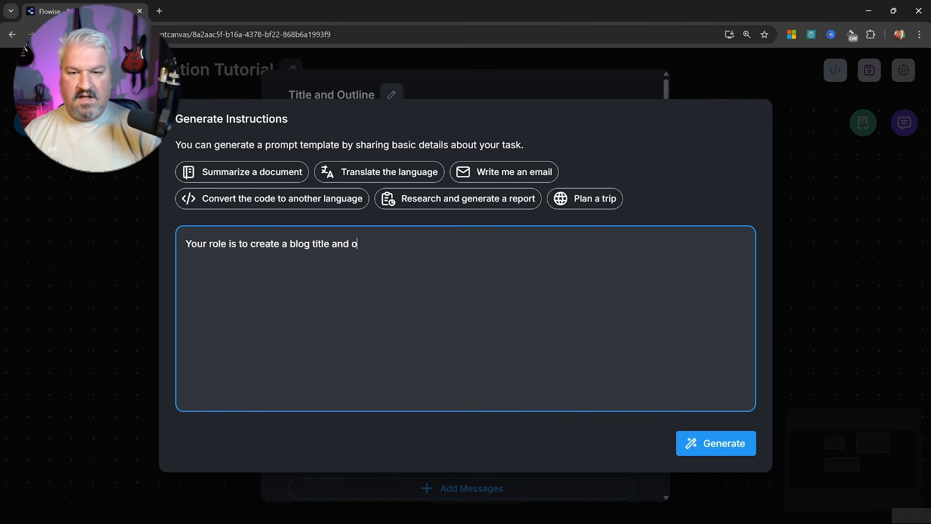
pyautogui.write('utline based ')
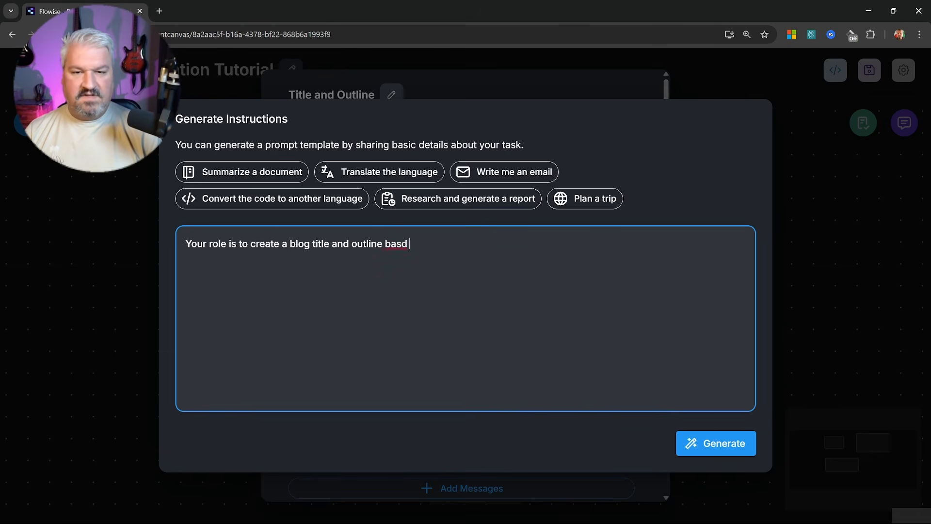
pyautogui.write('on a deta')
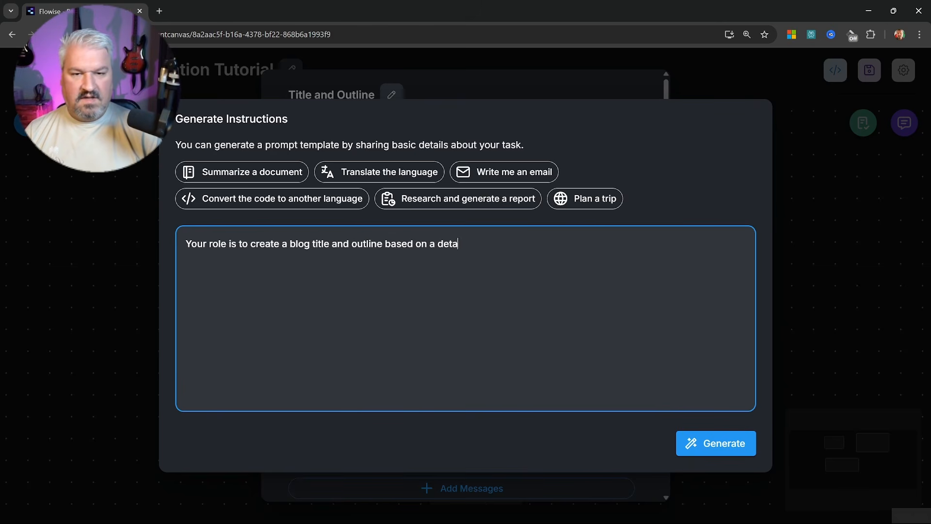
pyautogui.write('iled research respor')
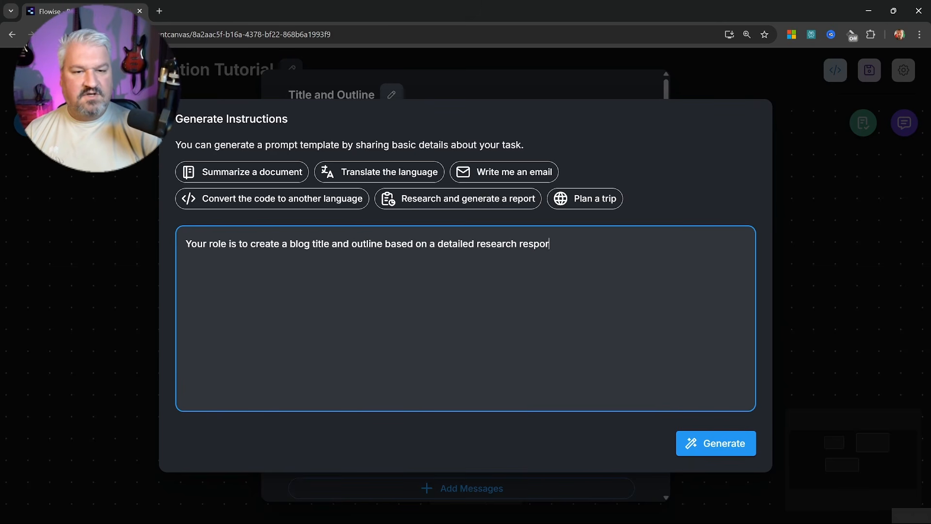
pyautogui.press('BackSpace')
pyautogui.press('BackSpace')
pyautogui.press('BackSpace')
pyautogui.press('BackSpace')
pyautogui.write('port.')
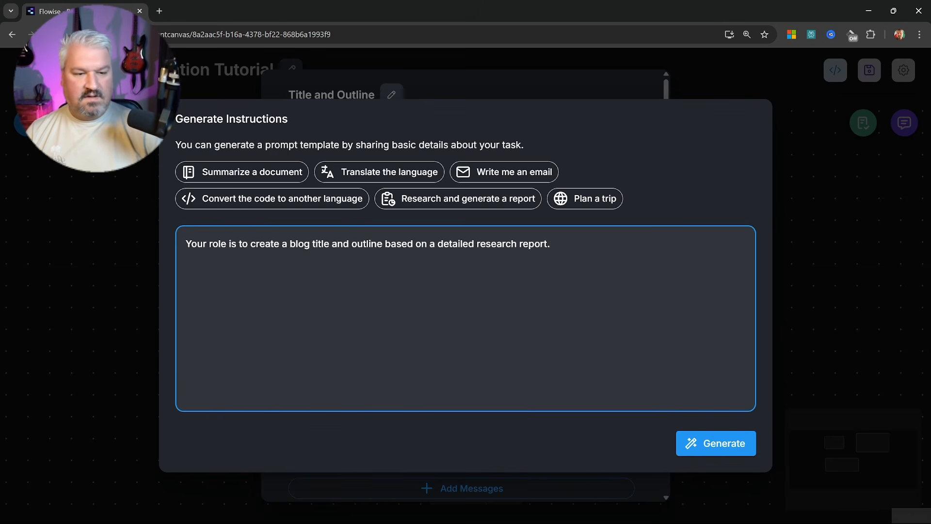
pyautogui.click(740, 443)
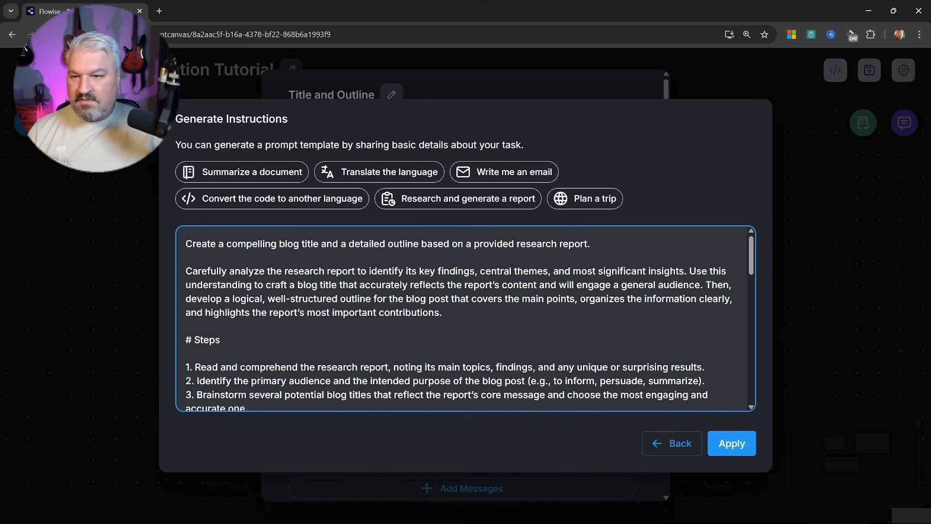
# Delete the generated prompt's output format, examples and notes after the Steps section
pyautogui.moveTo(210, 271); pyautogui.dragTo(442, 313)
pyautogui.click(442, 313)
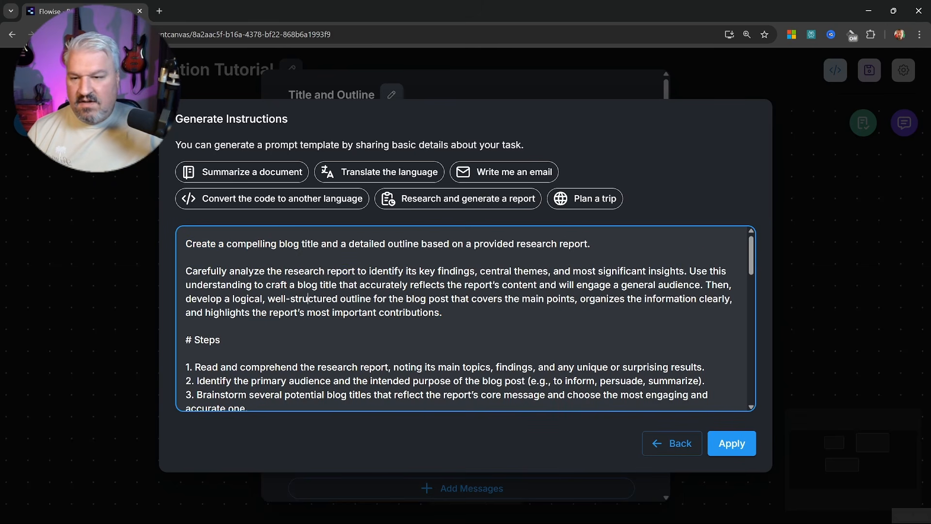
pyautogui.scroll(-2, 442, 313)
pyautogui.scroll(-2, 442, 313)
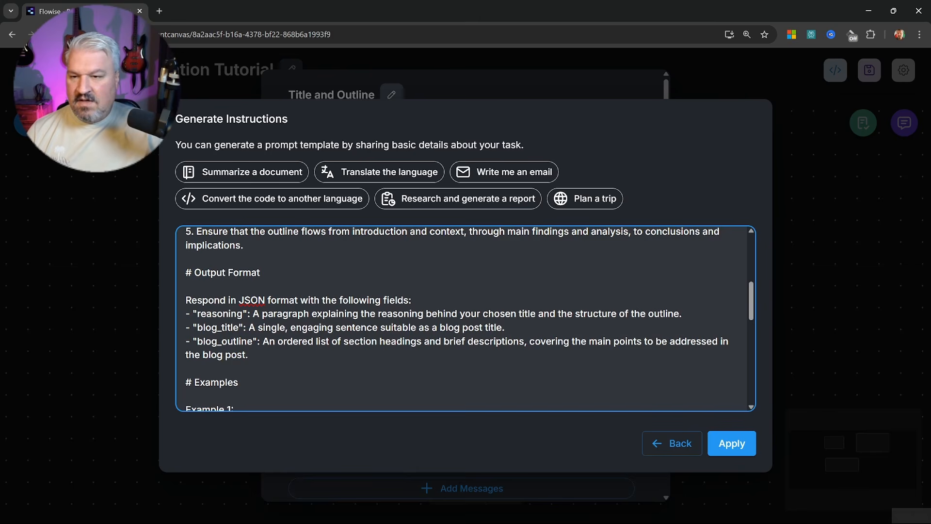
pyautogui.scroll(-2, 465, 318)
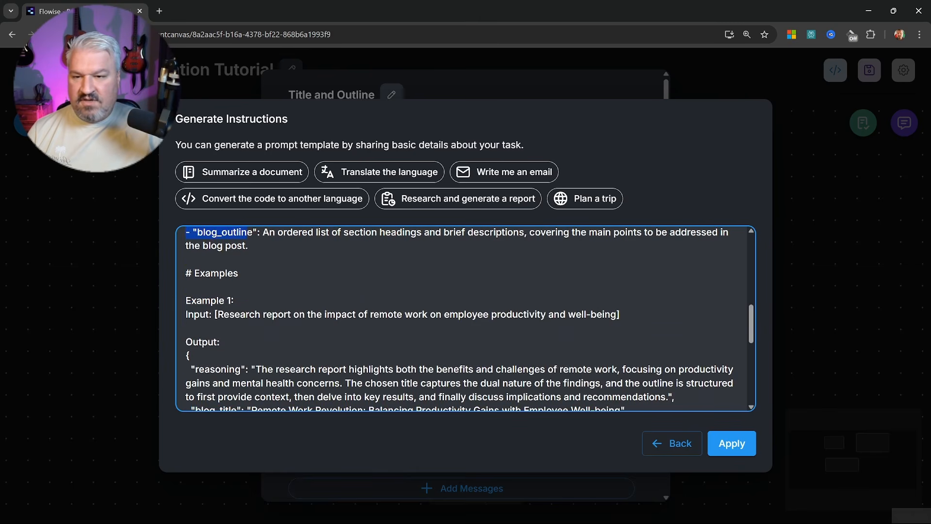
pyautogui.scroll(-5, 465, 317)
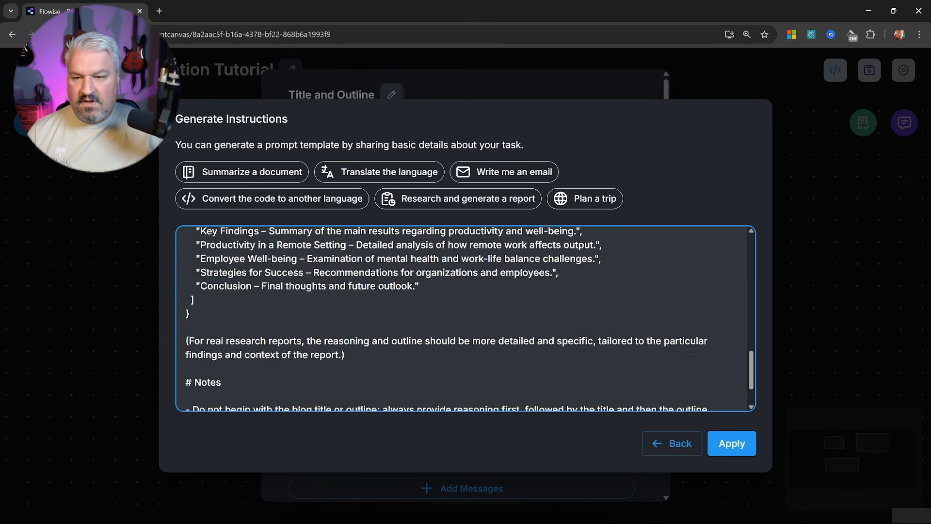
pyautogui.keyDown('shift'); pyautogui.click(607, 394); pyautogui.keyUp('shift')
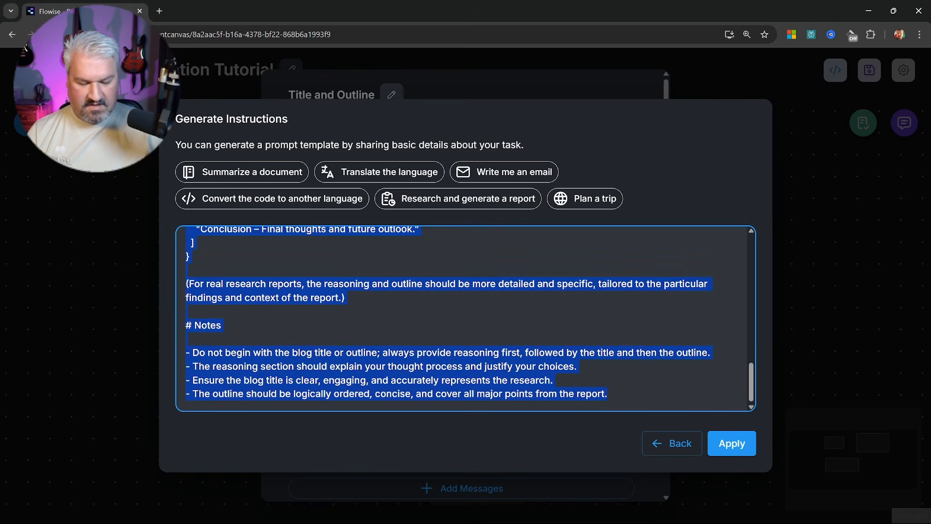
pyautogui.press('BackSpace')
pyautogui.press('BackSpace')
pyautogui.press('BackSpace')
# Apply the trimmed prompt to the node and close its settings
pyautogui.click(731, 442)
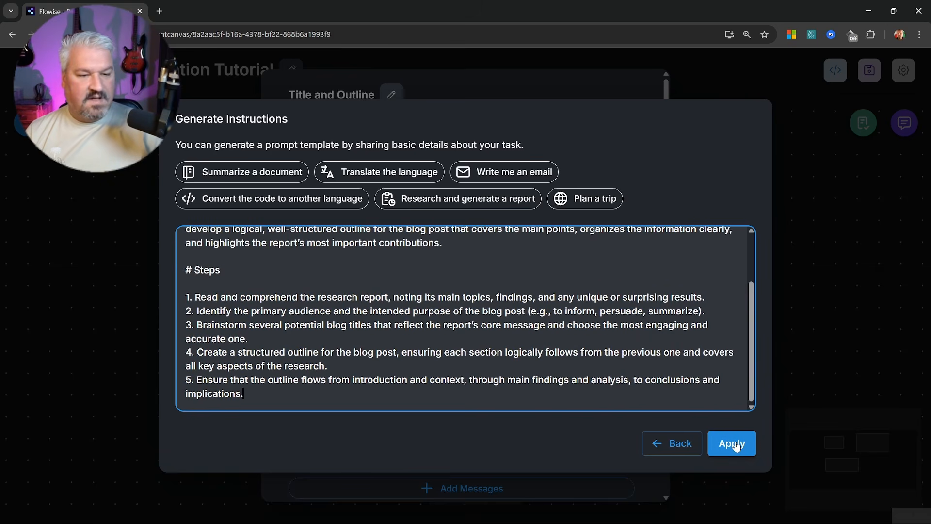
pyautogui.scroll(-5, 474, 357)
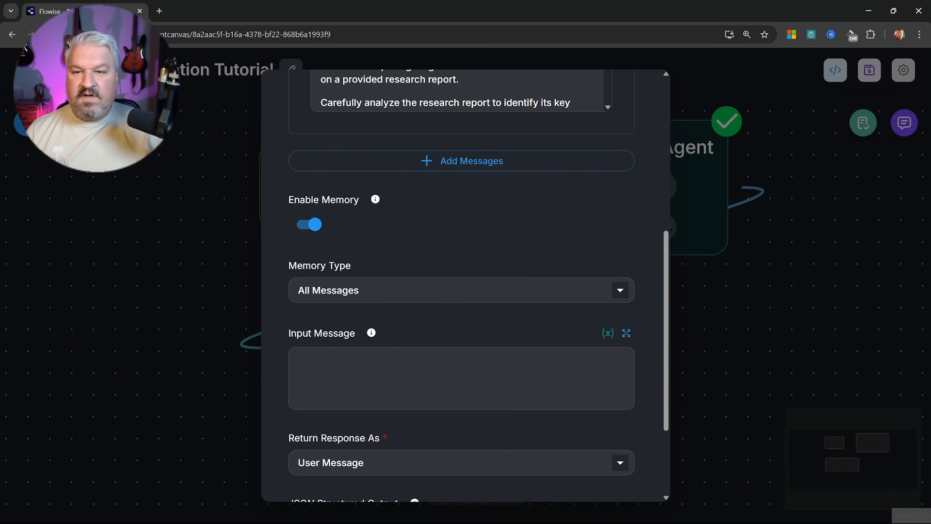
pyautogui.scroll(-3, 354, 281)
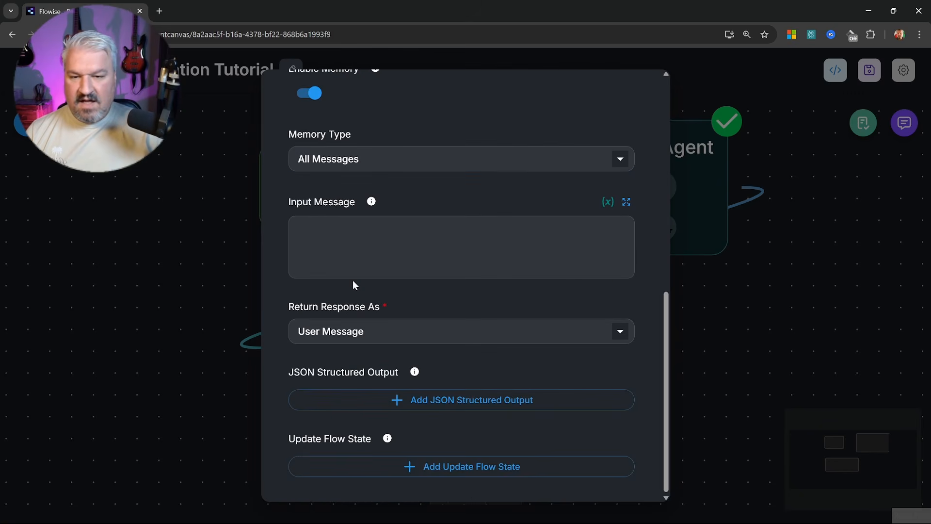
pyautogui.click(736, 307)
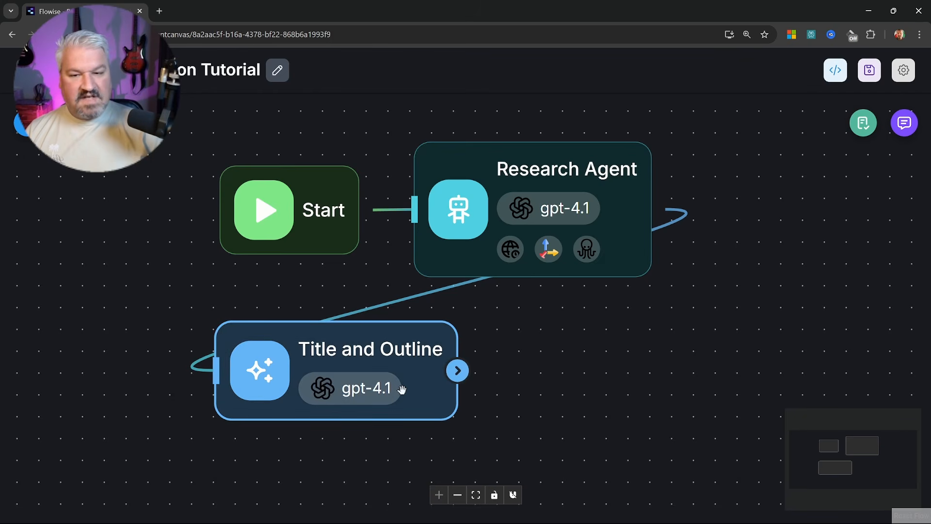
# Duplicate the Title and Outline node, place the copy below it, and open its settings
pyautogui.click(401, 389)
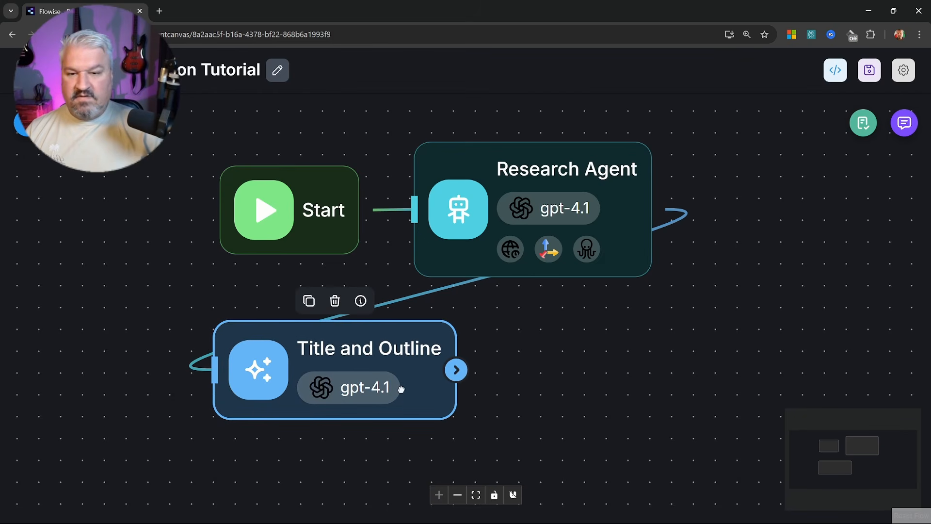
pyautogui.moveTo(536, 417); pyautogui.dragTo(522, 343)
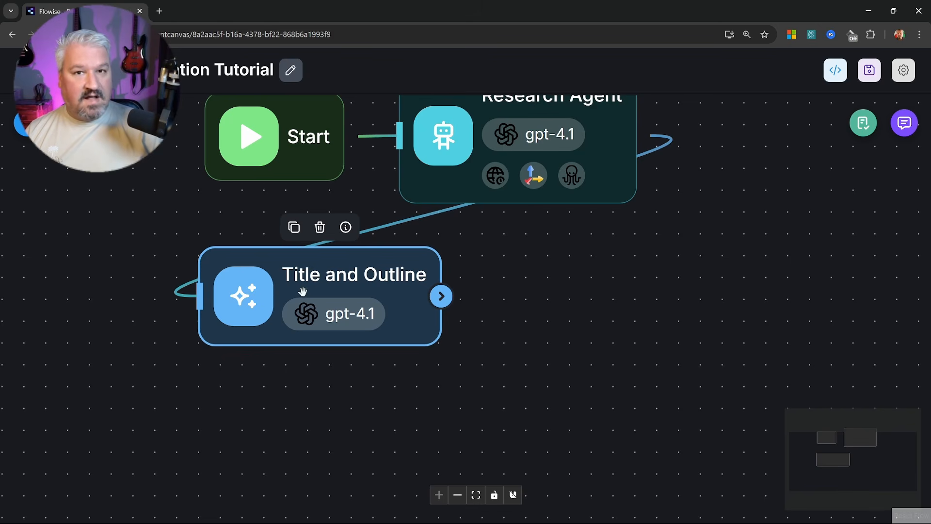
pyautogui.click(294, 227)
pyautogui.moveTo(627, 303); pyautogui.dragTo(316, 428)
pyautogui.moveTo(573, 333); pyautogui.dragTo(596, 242)
pyautogui.doubleClick(316, 350)
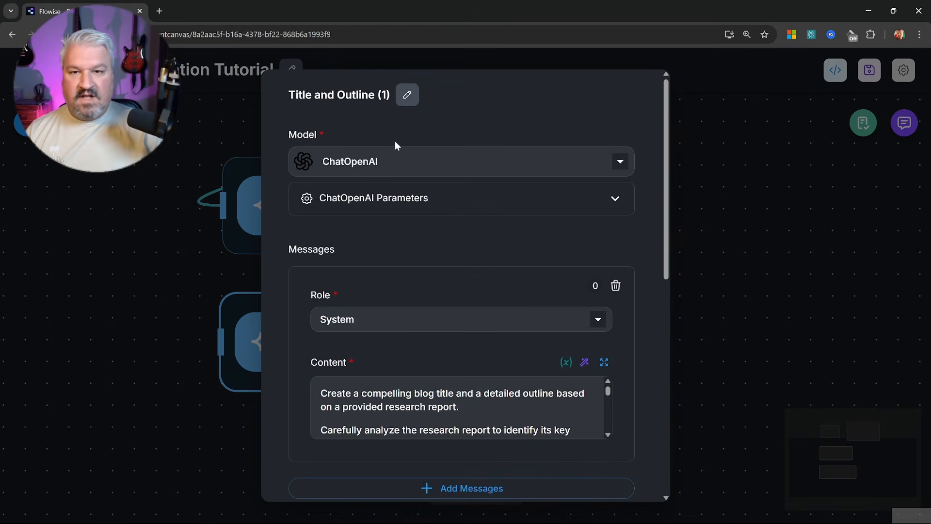
# Rename the copied node to 'Blog Post Writer'
pyautogui.click(407, 94)
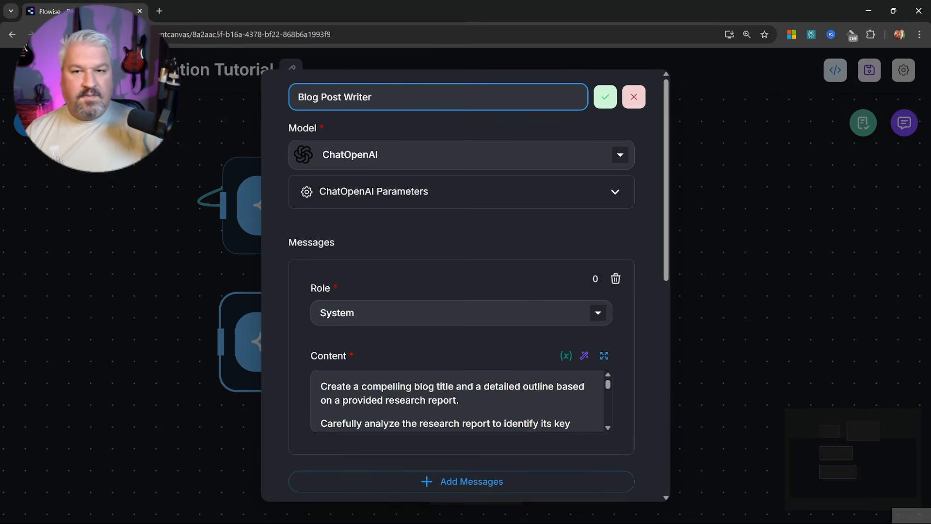
pyautogui.press('Return')
pyautogui.click(447, 206)
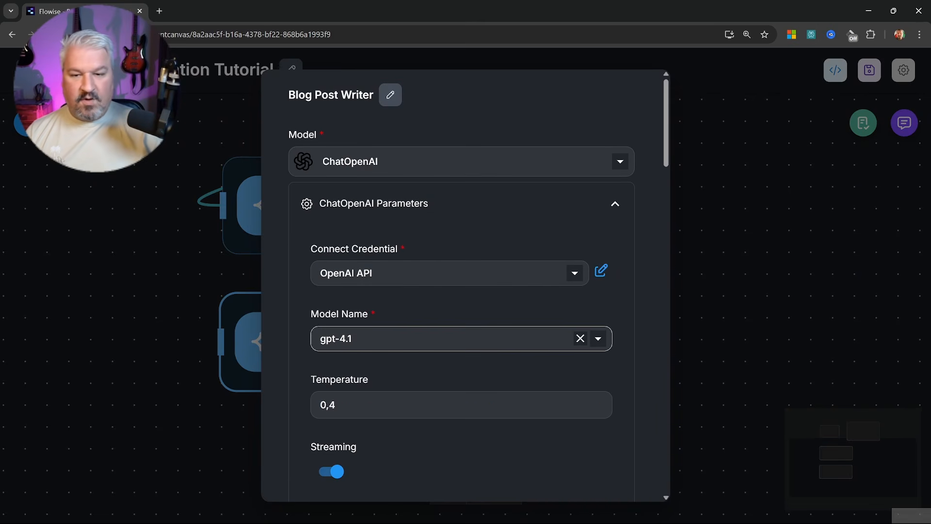
pyautogui.click(417, 206)
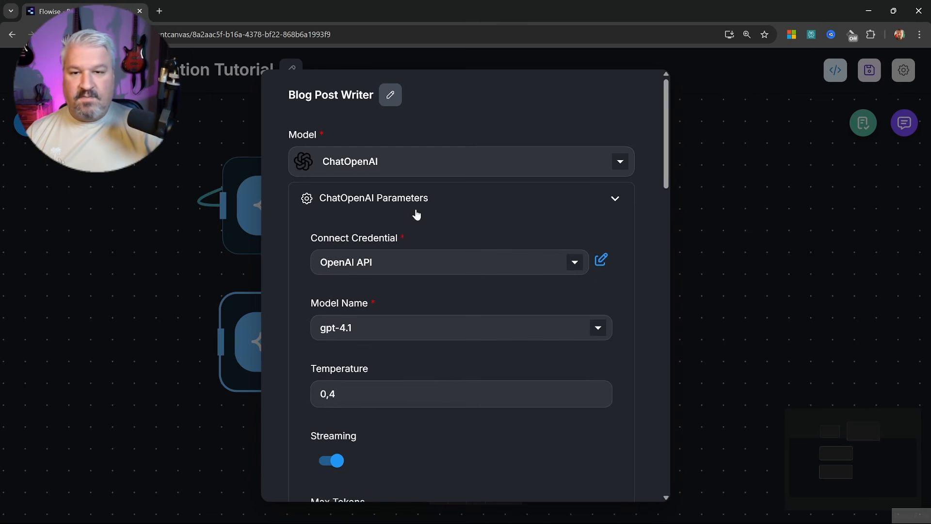
pyautogui.scroll(-2, 403, 252)
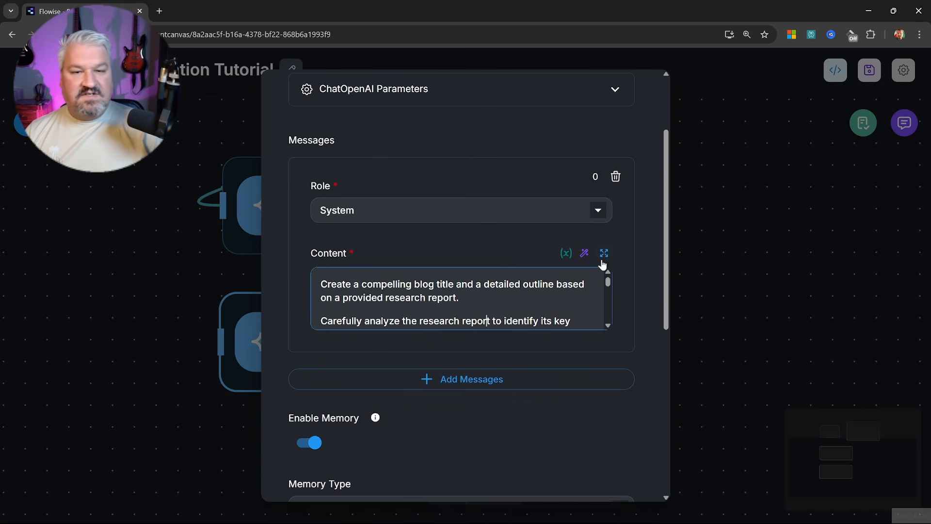
# Replace its system prompt with the fun, informative blog post request and close settings
pyautogui.click(604, 254)
pyautogui.hotkey('ctrl', 'a')
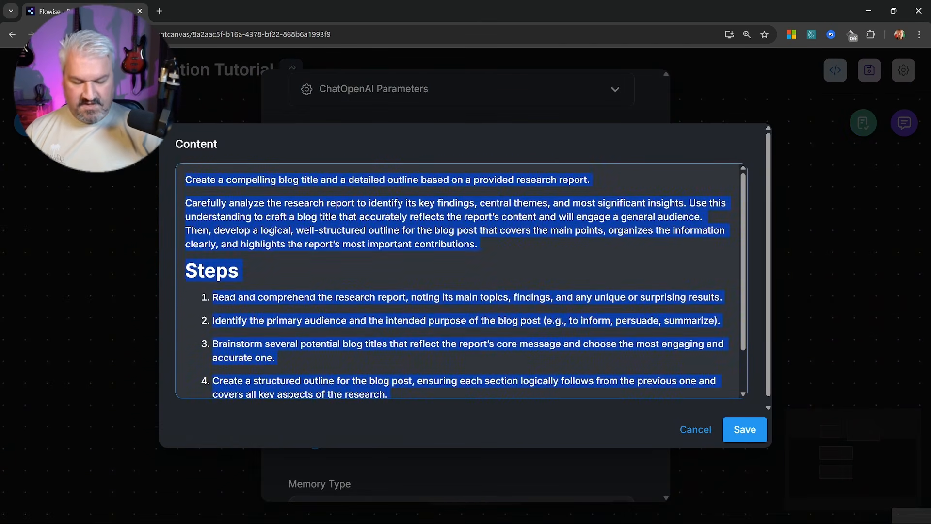
pyautogui.write('Write a fun and informative Blog Post based on the following topic, blog title and outline.')
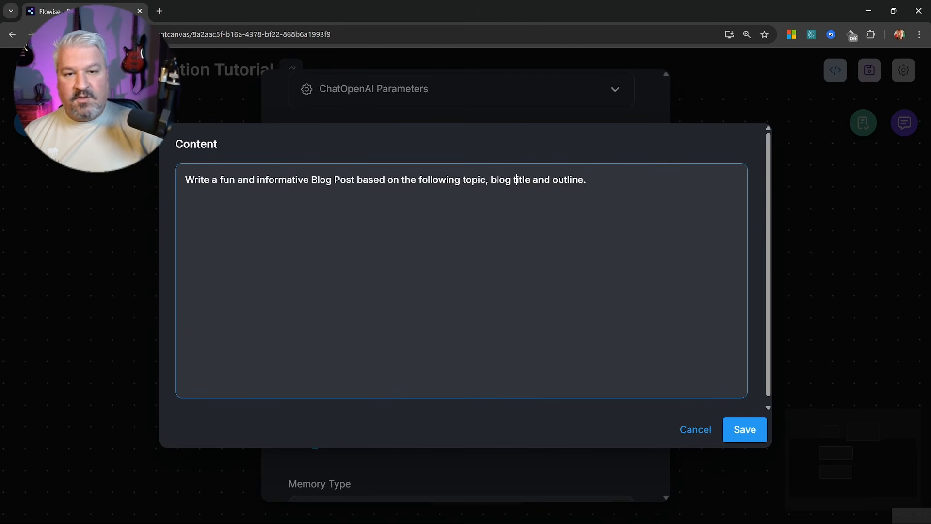
pyautogui.click(747, 435)
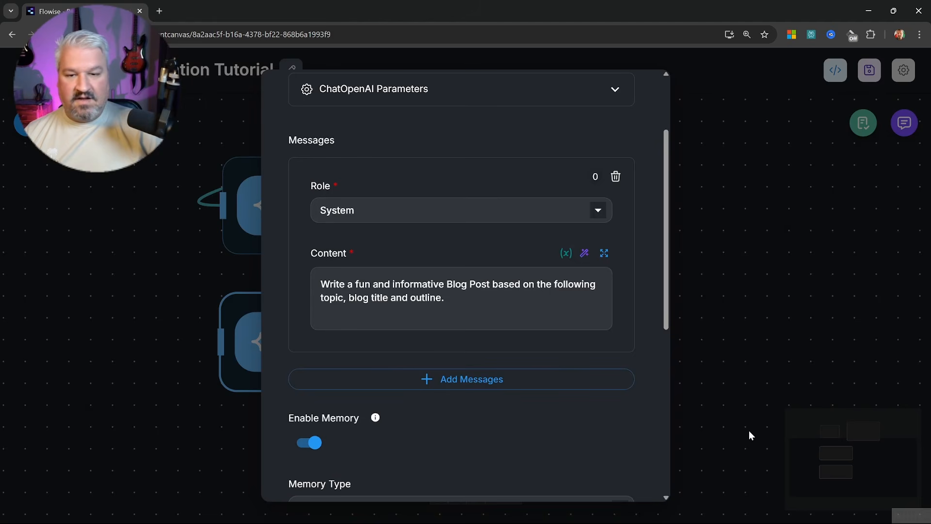
pyautogui.scroll(-3, 416, 357)
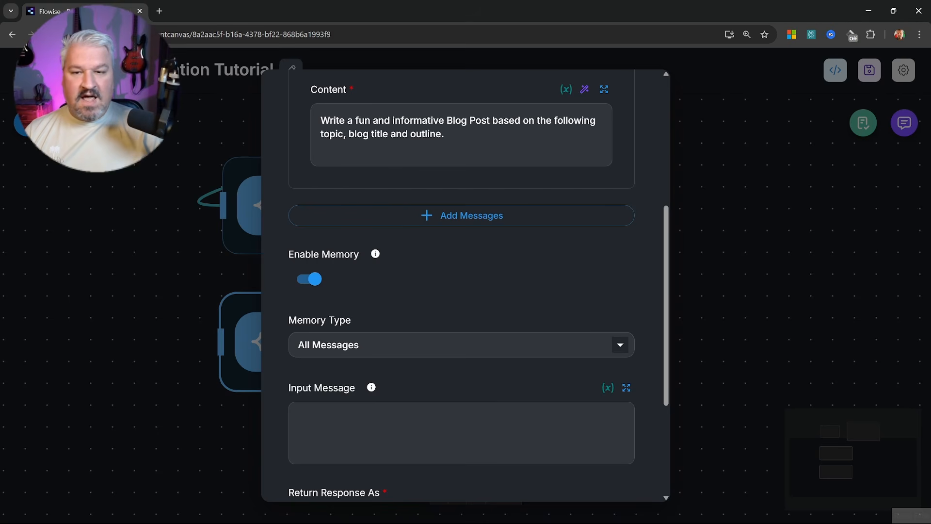
pyautogui.scroll(5, 514, 362)
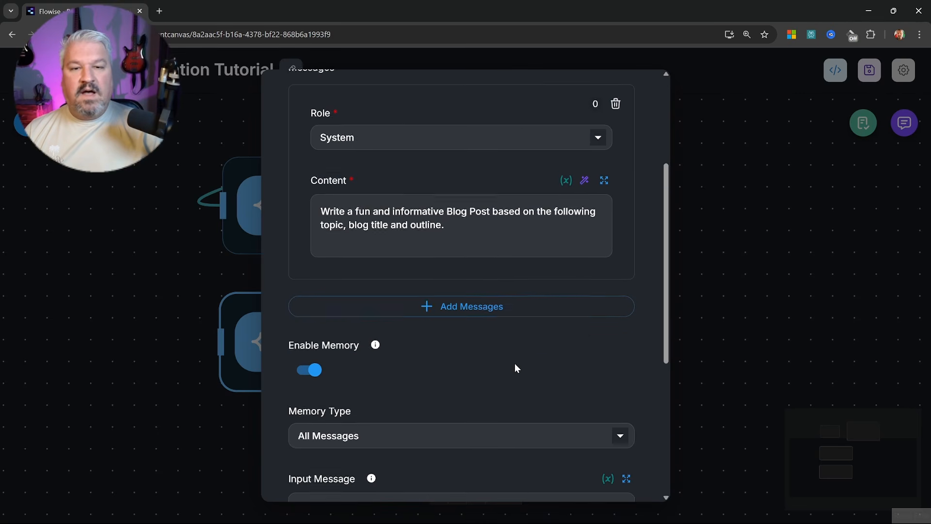
pyautogui.click(741, 225)
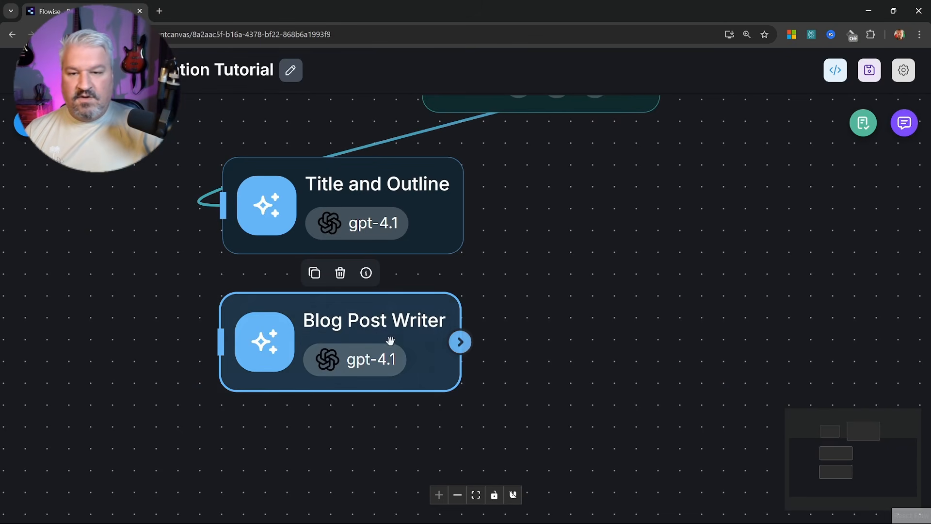
# Connect Title and Outline to Blog Post Writer and send the pasted test question in chat
pyautogui.moveTo(462, 204); pyautogui.dragTo(221, 340)
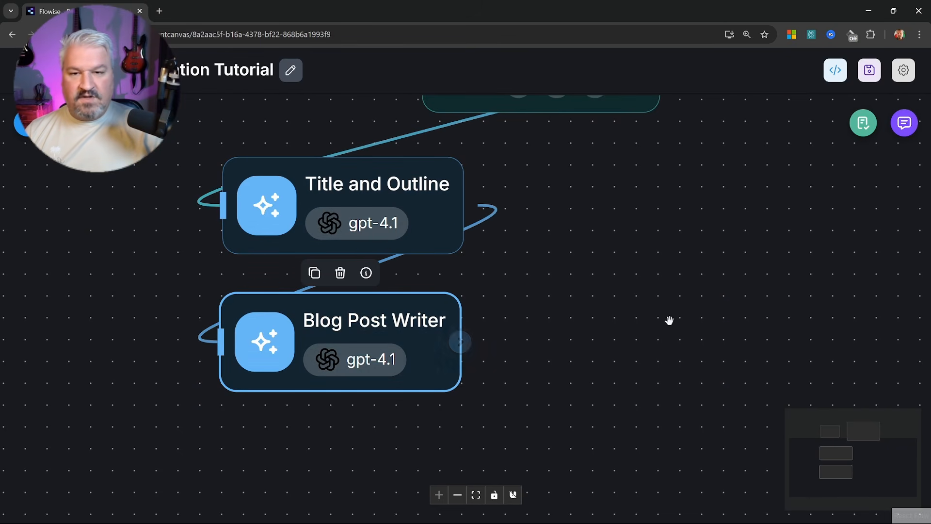
pyautogui.click(904, 127)
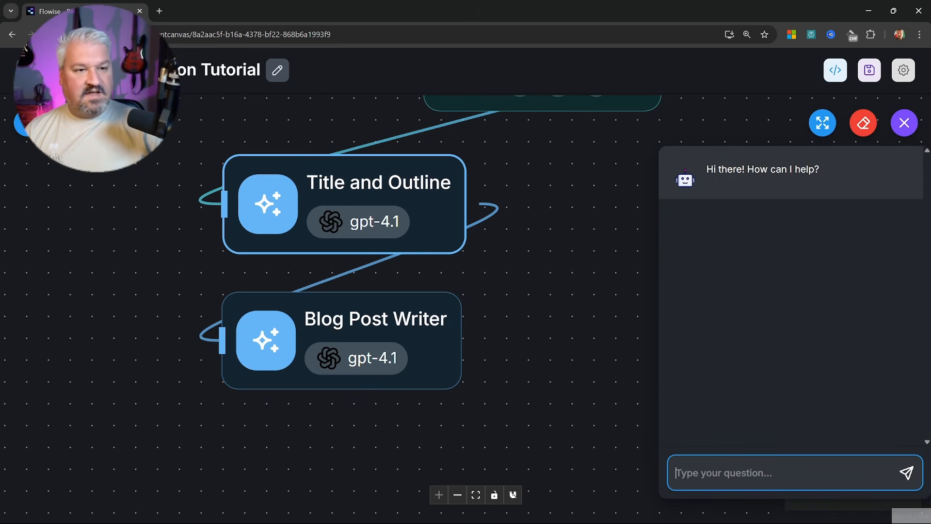
pyautogui.press('super+v')
pyautogui.press('Return')
pyautogui.press('Return')
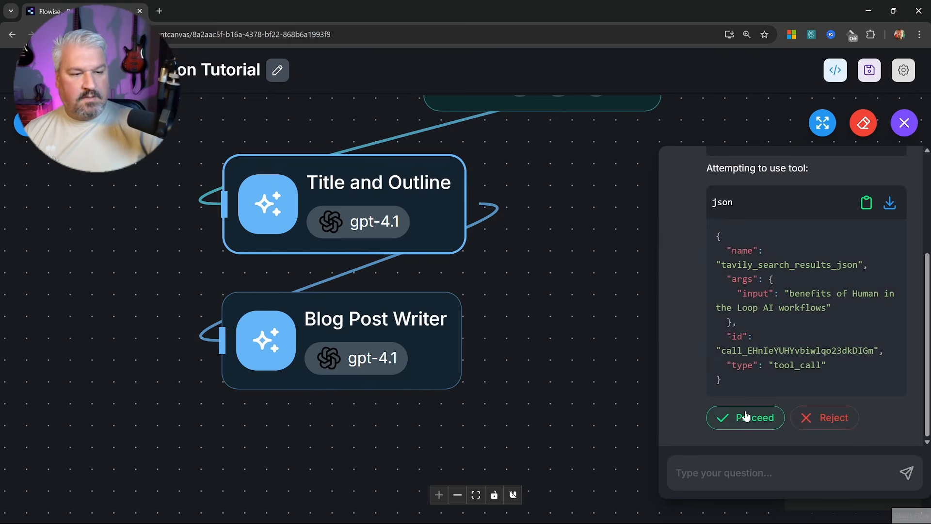
# Approve the web search and web scraper tool calls so the blog post finishes
pyautogui.click(747, 422)
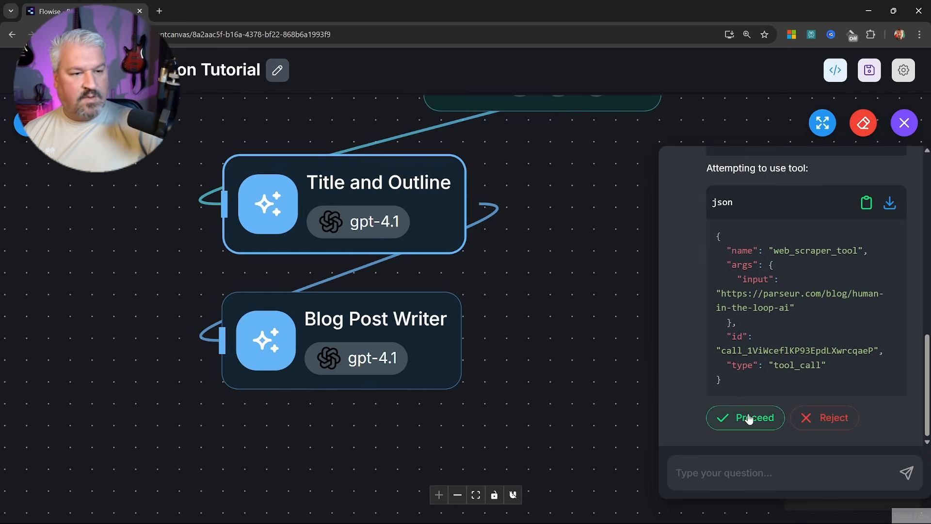
pyautogui.click(749, 418)
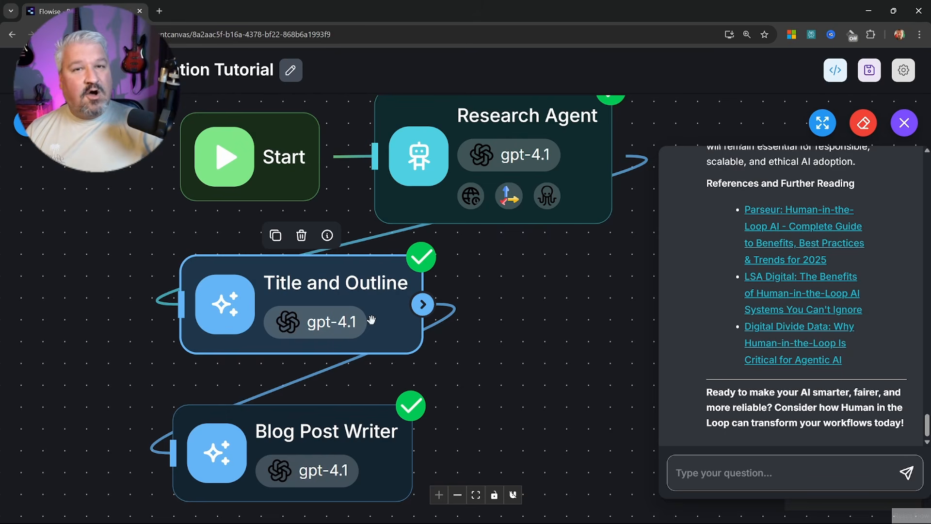
pyautogui.moveTo(371, 320)
pyautogui.mouseDown()
pyautogui.moveTo(372, 309)
pyautogui.moveTo(362, 318)
pyautogui.moveTo(367, 311)
pyautogui.mouseUp()
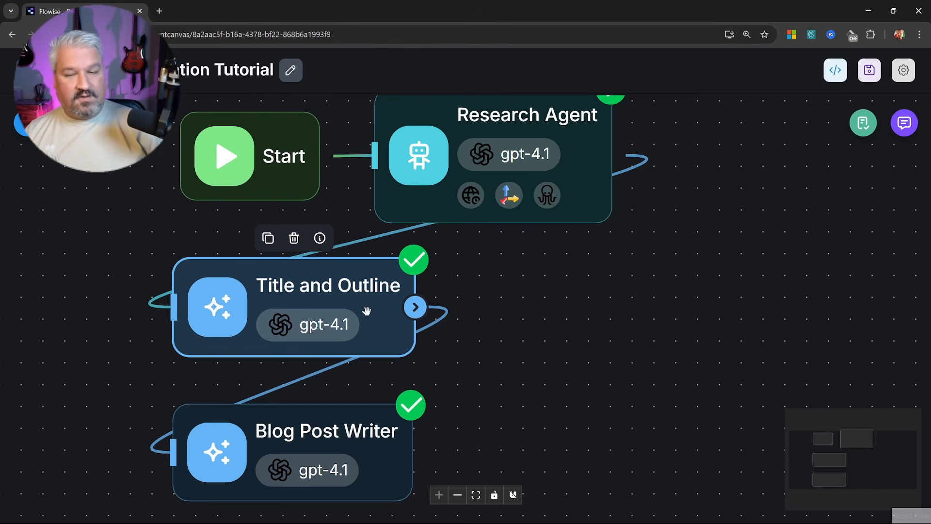
# Replace the Title and Outline to Blog Post Writer link with a new Human Input node
pyautogui.click(299, 380)
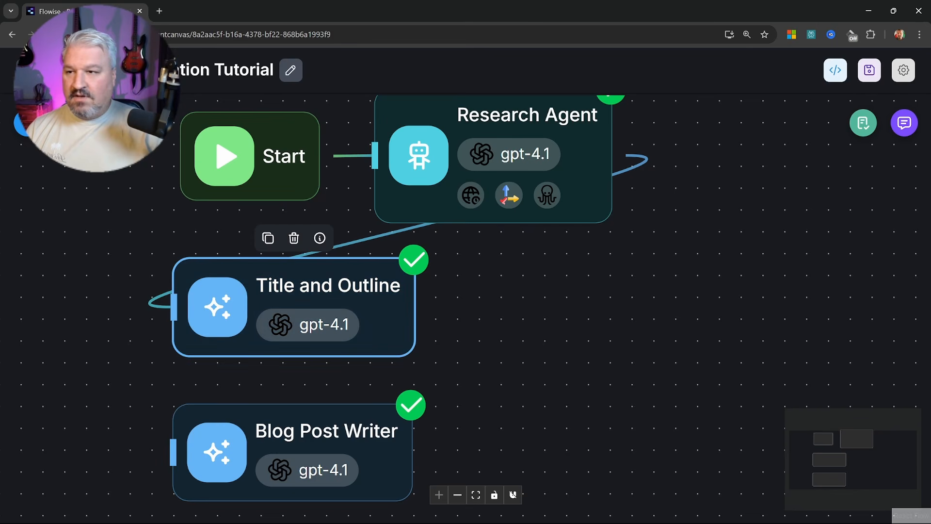
pyautogui.click(27, 123)
pyautogui.scroll(-5, 129, 354)
pyautogui.moveTo(80, 366); pyautogui.dragTo(569, 304)
pyautogui.moveTo(415, 306); pyautogui.dragTo(554, 305)
# Rename the Human Input node to 'Title and Outline Feedback'
pyautogui.doubleClick(556, 311)
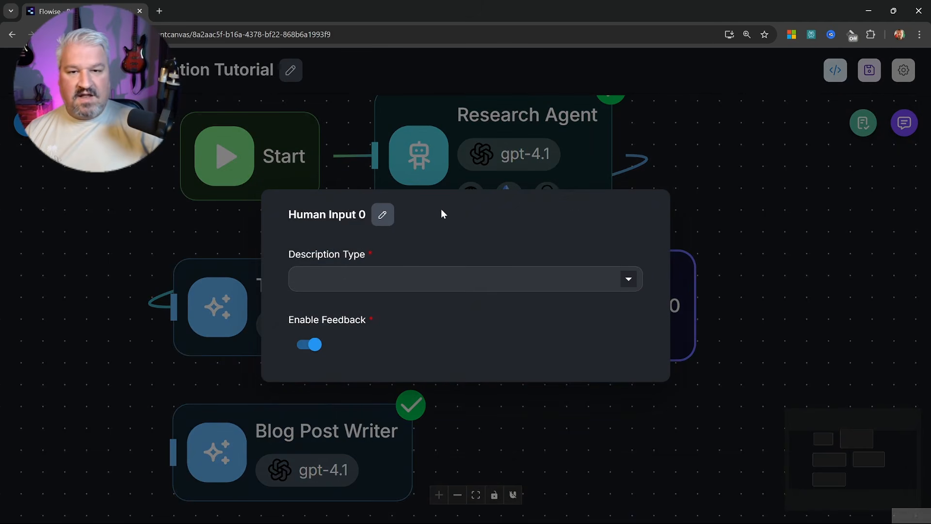
pyautogui.click(382, 214)
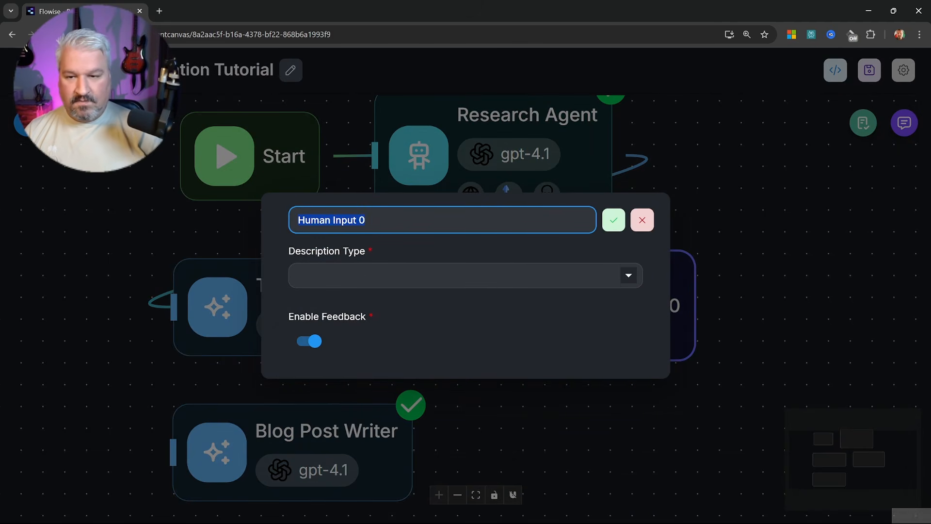
pyautogui.write('Title and Outline Feedback')
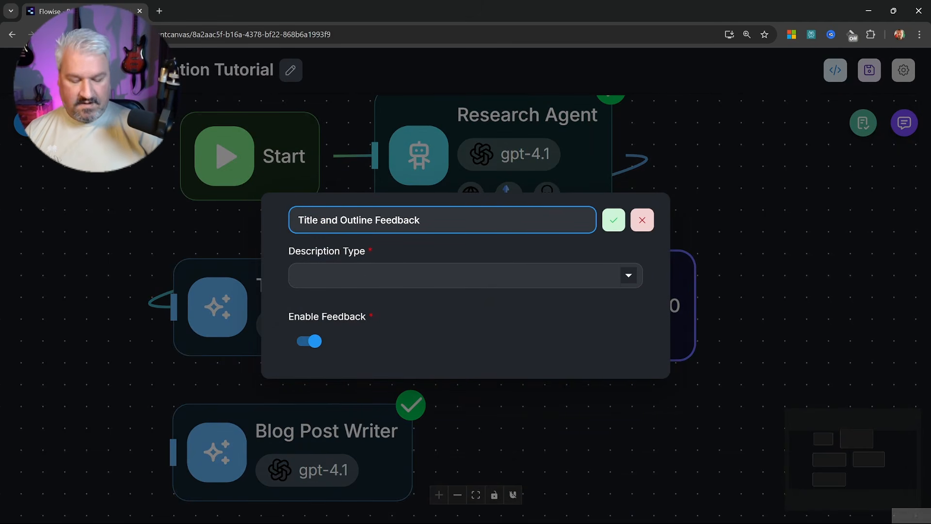
pyautogui.press('Return')
# Set a Fixed description: 'Title and Outline:', {{ llmAgentflow_0 }}, 'Would you like to request any changes to proceed?'
pyautogui.click(443, 278)
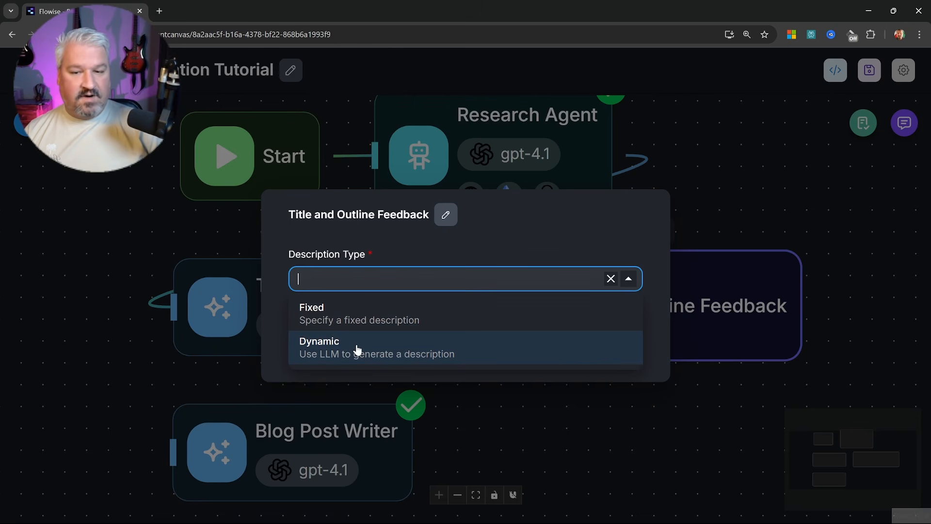
pyautogui.click(339, 318)
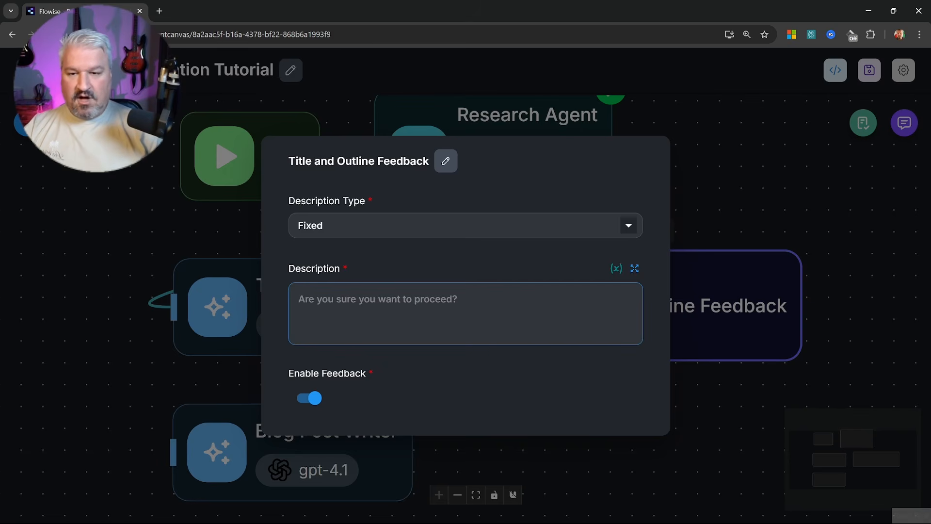
pyautogui.write('Tit')
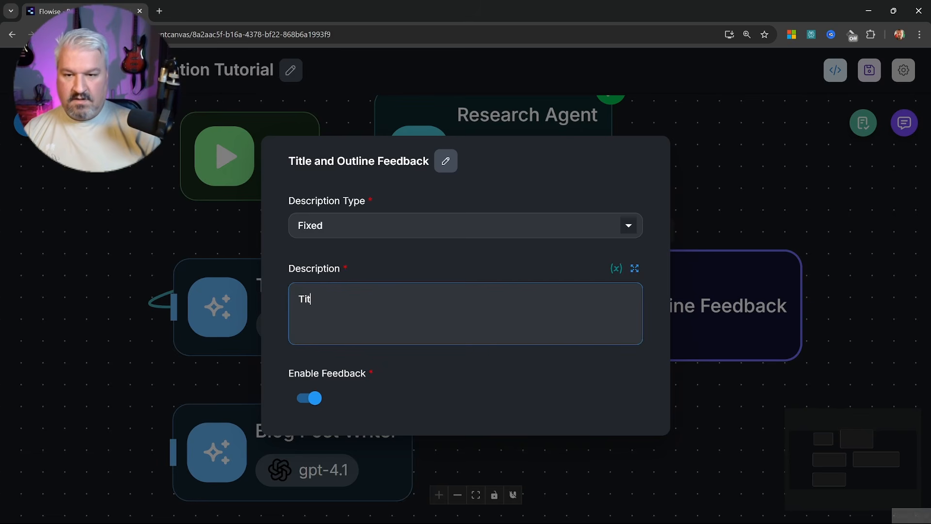
pyautogui.write('le and Outline:')
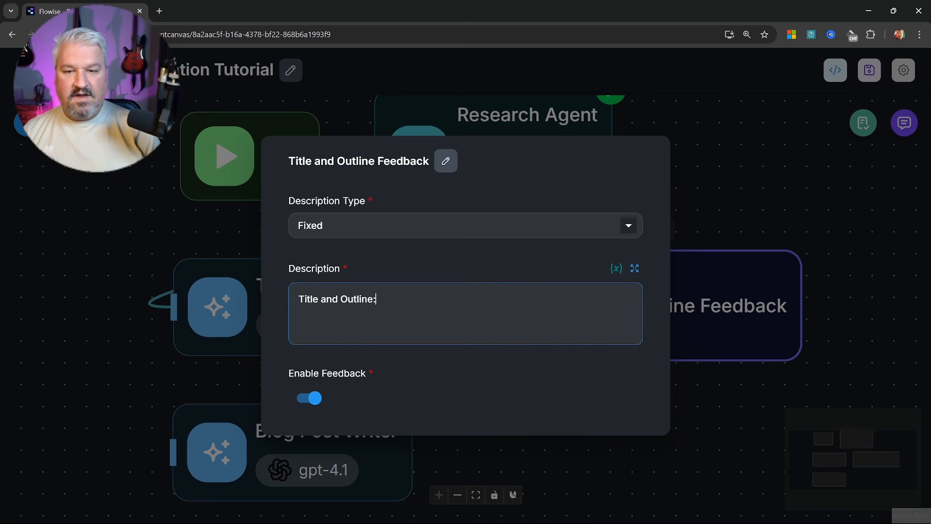
pyautogui.press('Return')
pyautogui.write('{{')
pyautogui.scroll(-5, 398, 243)
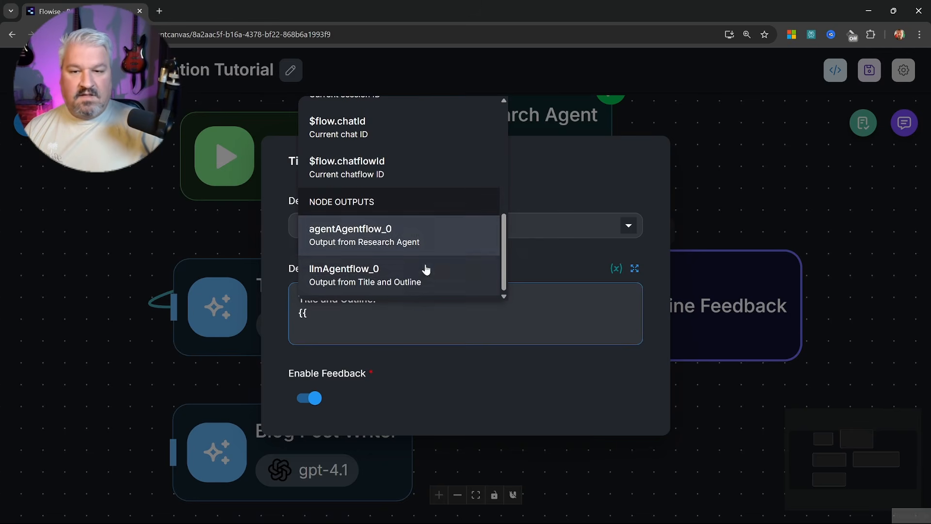
pyautogui.click(369, 279)
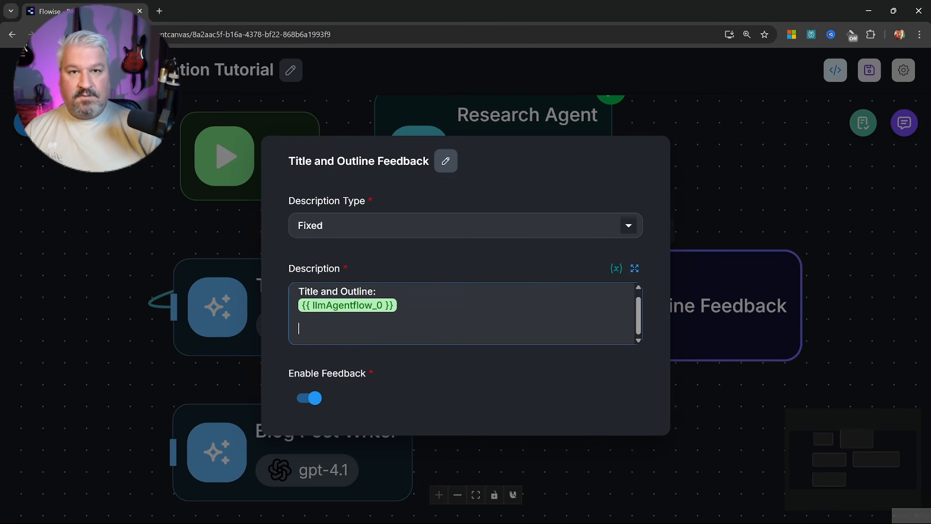
pyautogui.press('Return')
pyautogui.write('Would you ')
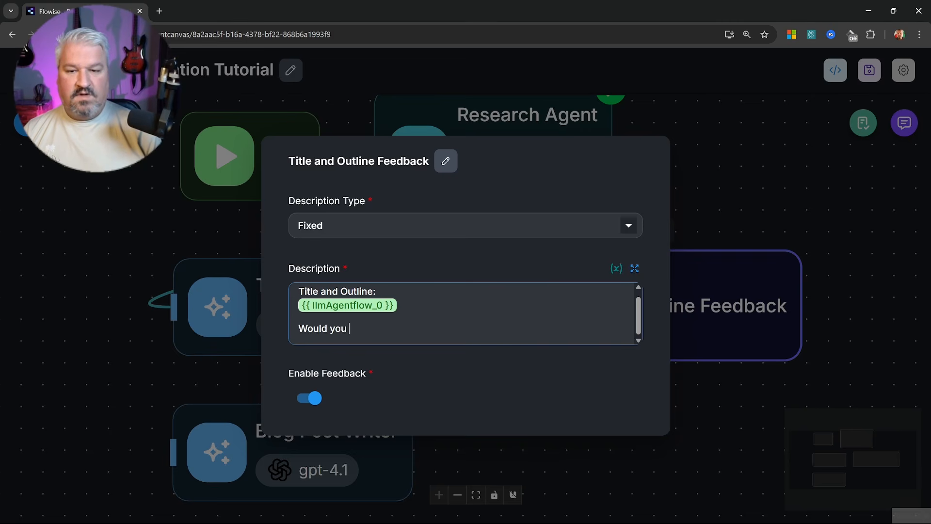
pyautogui.write('like to reques')
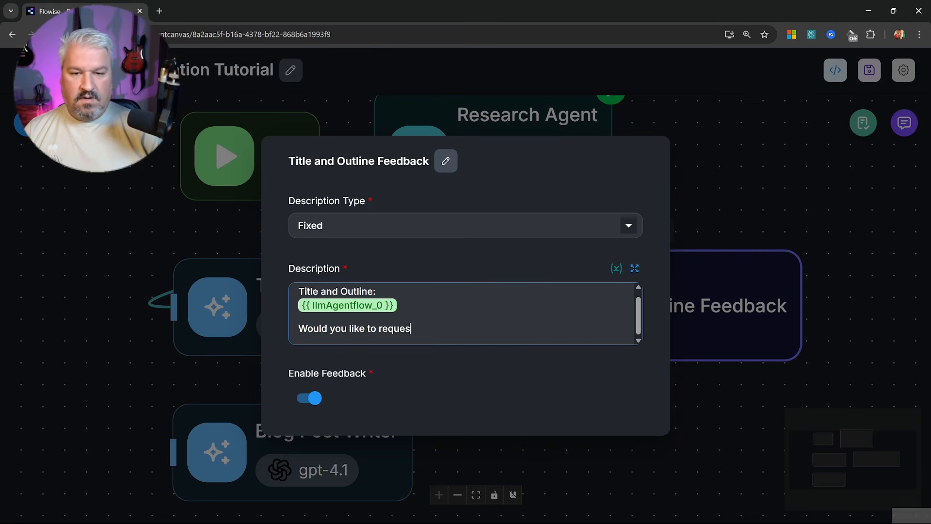
pyautogui.write('t any change')
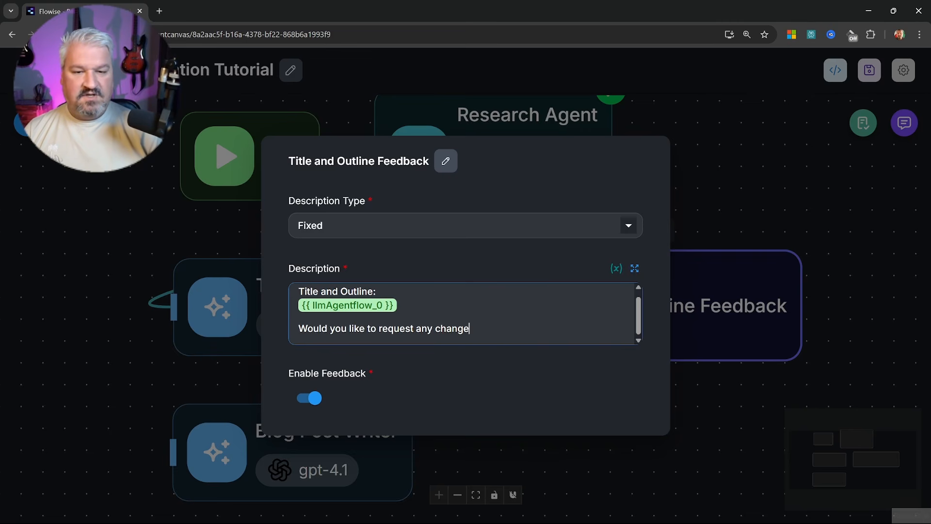
pyautogui.write('s to proceed>')
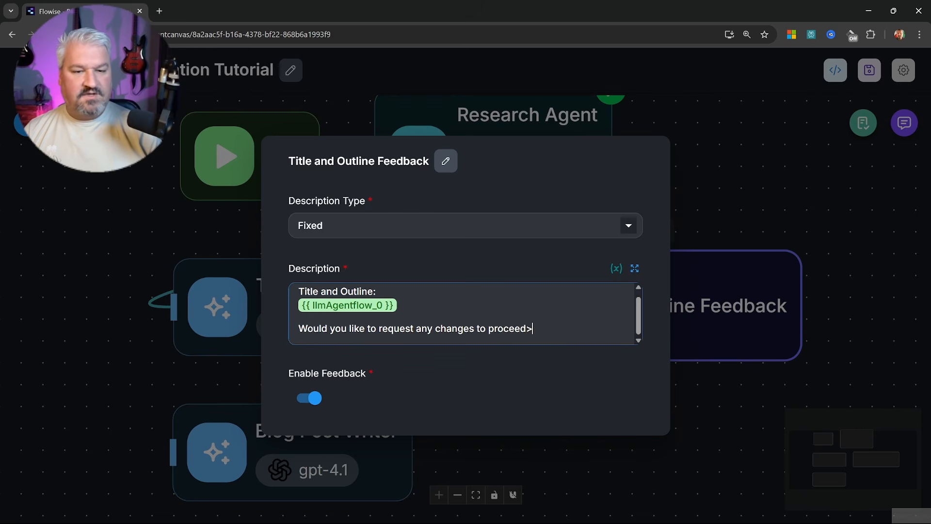
pyautogui.press('BackSpace')
pyautogui.write('?')
pyautogui.click(305, 384)
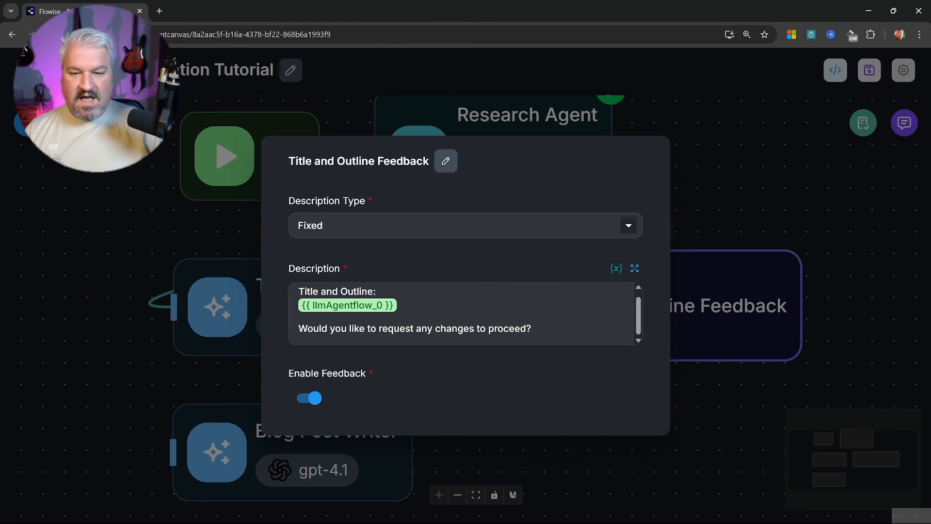
# Link the feedback node's proceed output to Blog Post Writer and drag out the reject branch
pyautogui.click(701, 223)
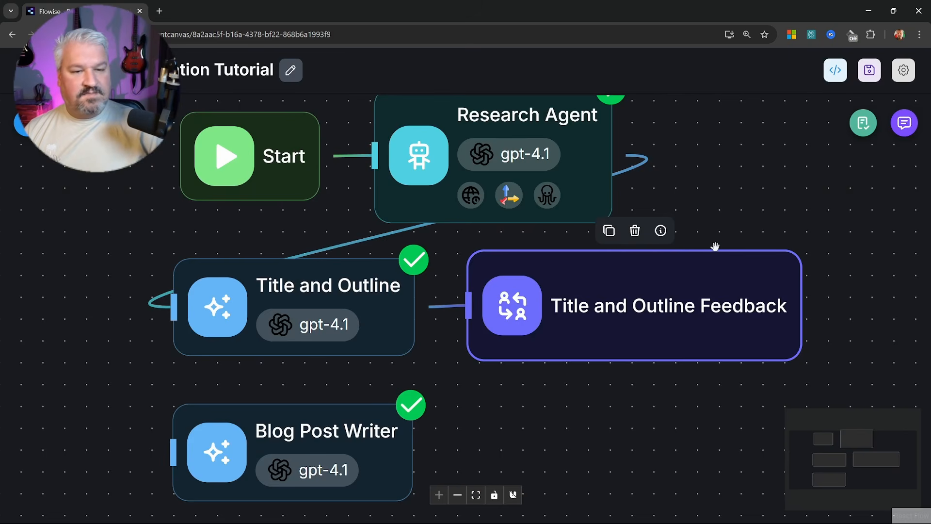
pyautogui.moveTo(681, 318); pyautogui.dragTo(481, 326)
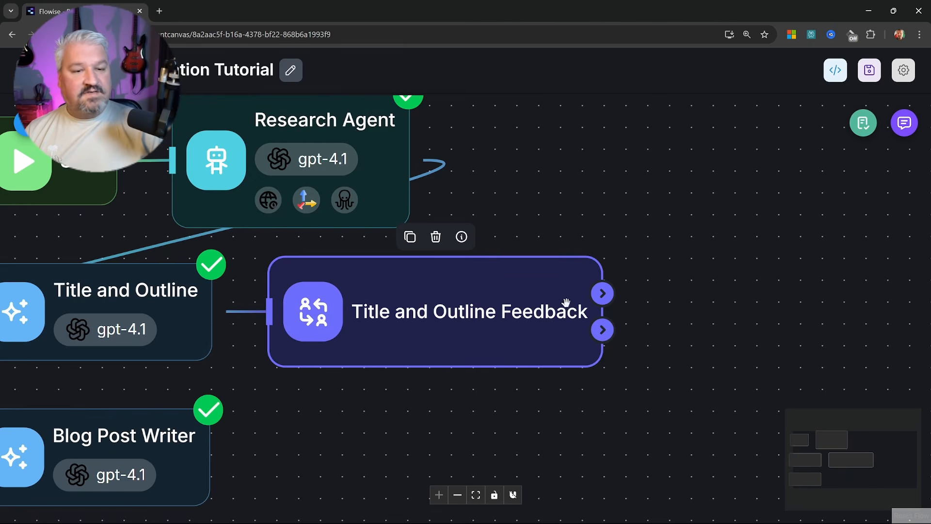
pyautogui.moveTo(600, 294); pyautogui.dragTo(75, 455)
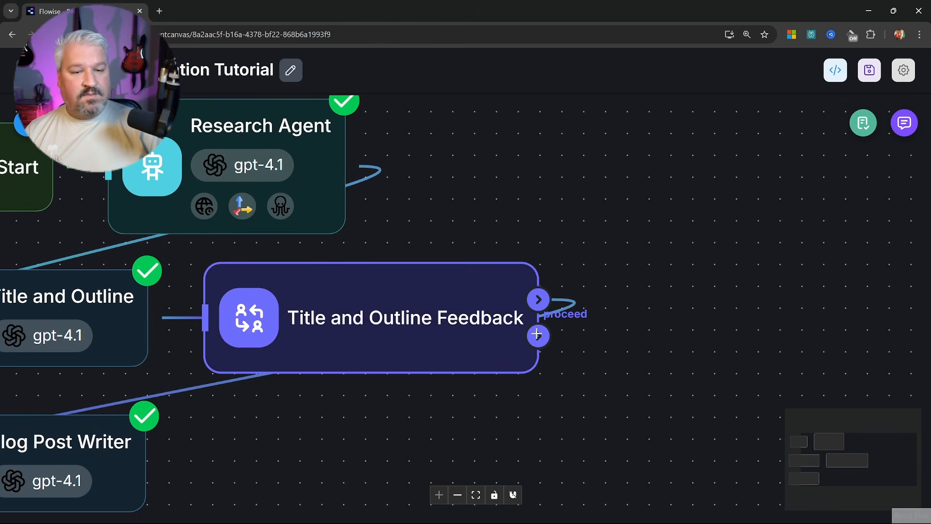
pyautogui.moveTo(536, 335); pyautogui.dragTo(643, 344)
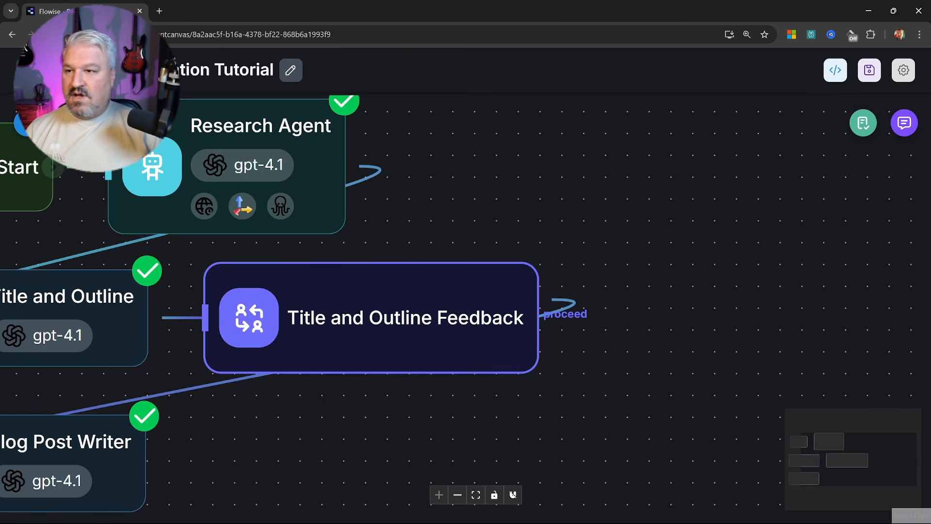
# Add a Loop node to the right of the feedback step's reject branch
pyautogui.scroll(-3, 118, 339)
pyautogui.scroll(-5, 118, 339)
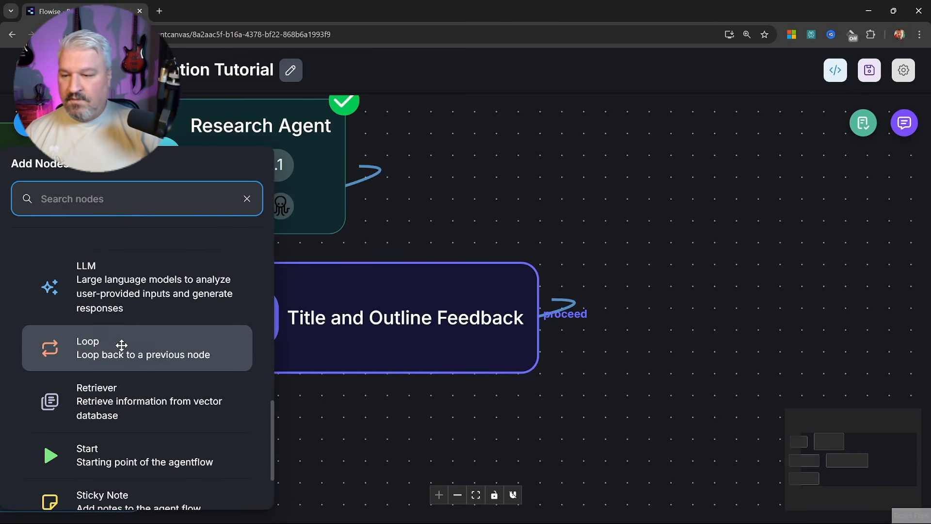
pyautogui.moveTo(97, 354); pyautogui.dragTo(626, 311)
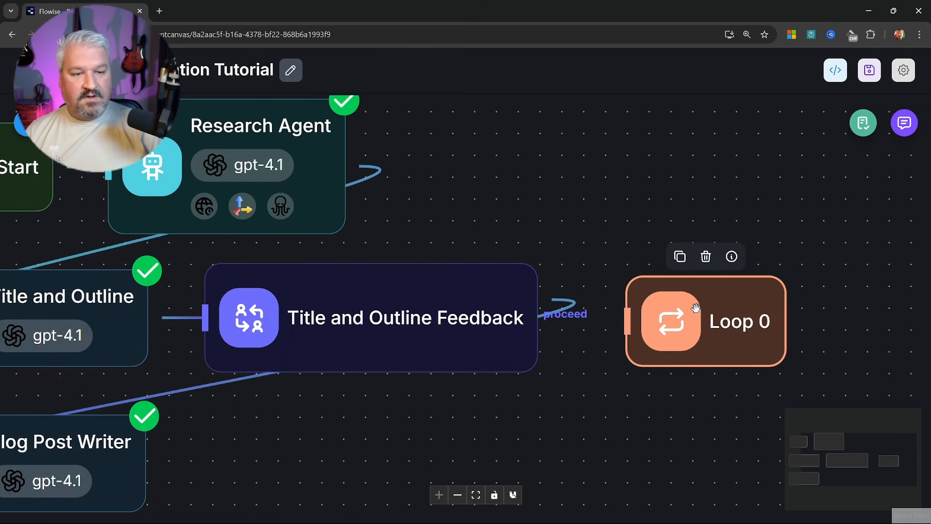
pyautogui.moveTo(538, 335); pyautogui.dragTo(626, 321)
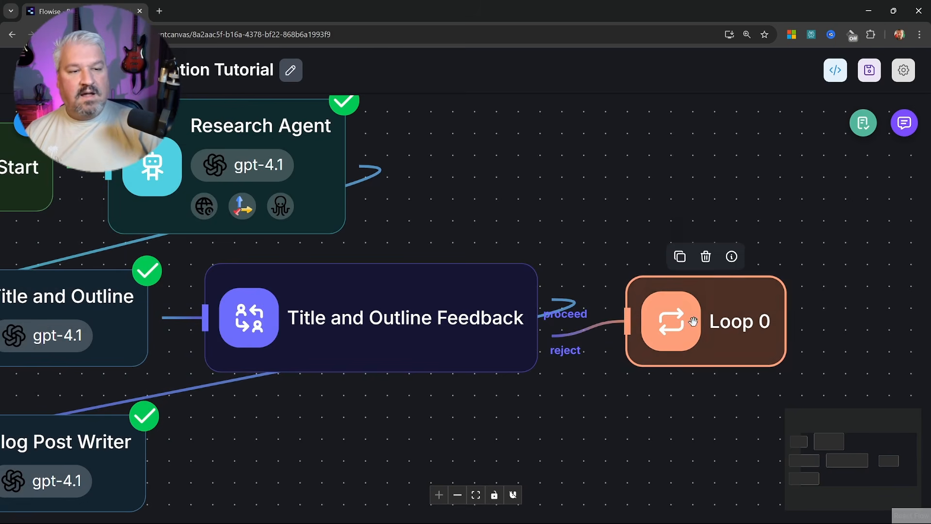
# Rename the Loop node to 'Loop back to Title and Outline'
pyautogui.doubleClick(670, 313)
pyautogui.click(342, 195)
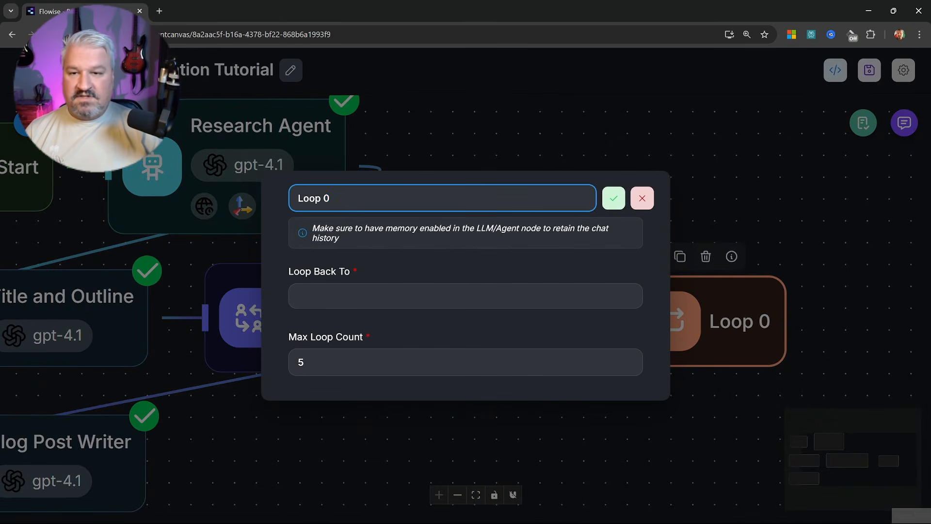
pyautogui.hotkey('ctrl', 'a')
pyautogui.write('L')
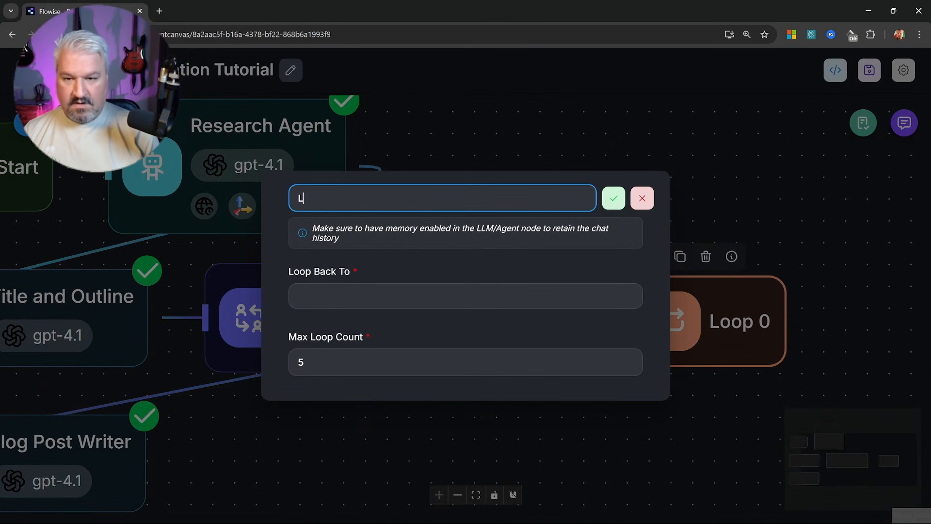
pyautogui.write('oop')
pyautogui.press('BackSpace')
pyautogui.write('op back t')
pyautogui.write('o Tit')
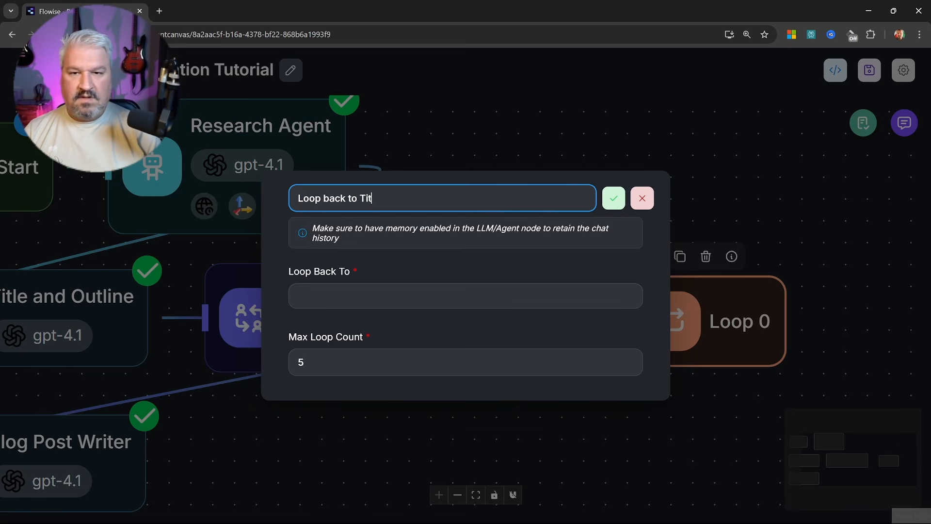
pyautogui.write('le and Out')
pyautogui.press('BackSpace')
pyautogui.write('utline')
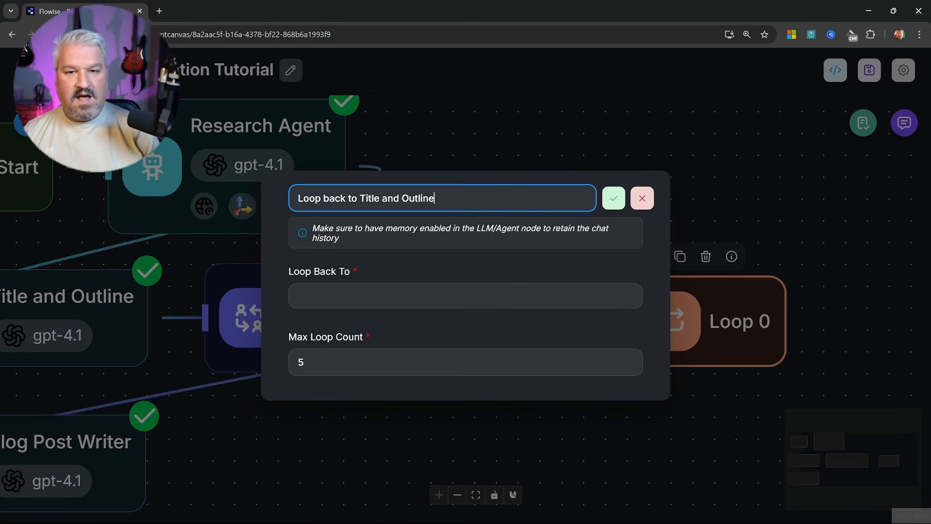
pyautogui.press('Return')
# Set the loop-back target to Title and Outline, keeping Max Loop Count at 5
pyautogui.click(466, 296)
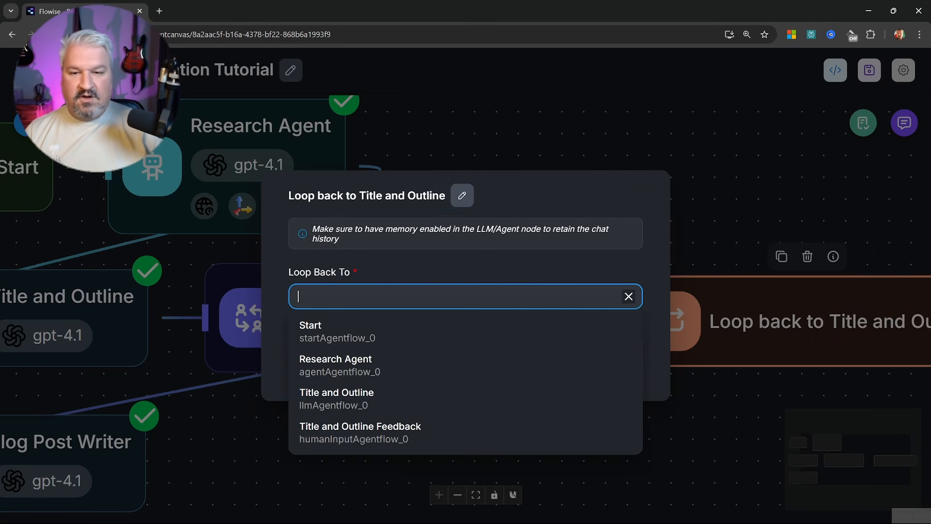
pyautogui.click(344, 396)
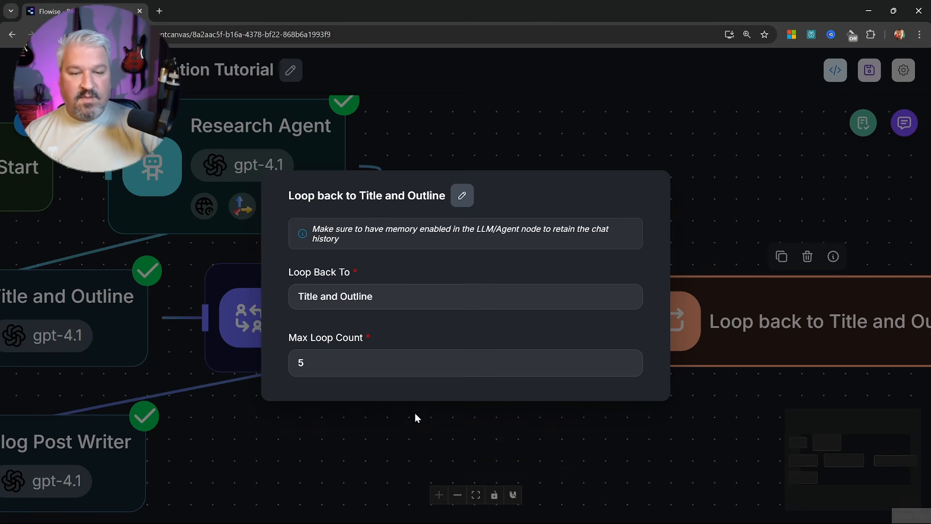
pyautogui.click(415, 424)
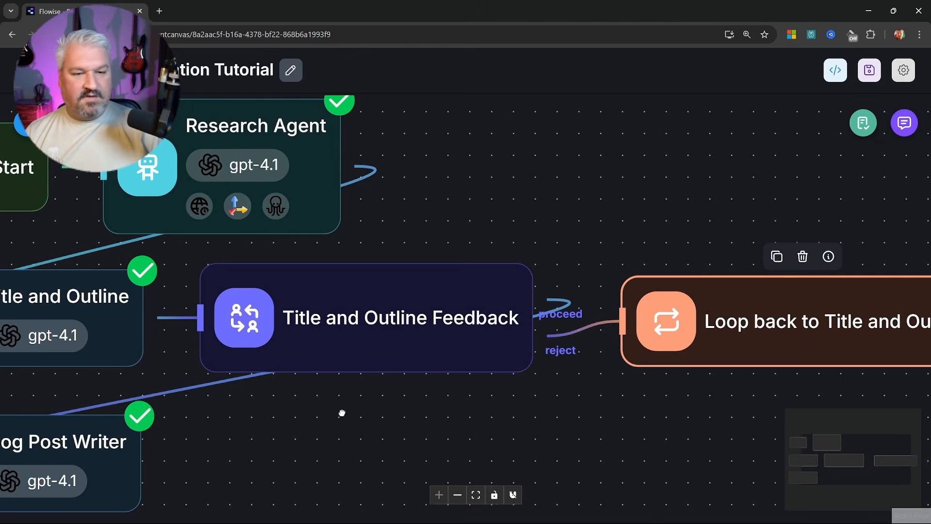
pyautogui.scroll(-3, 529, 334)
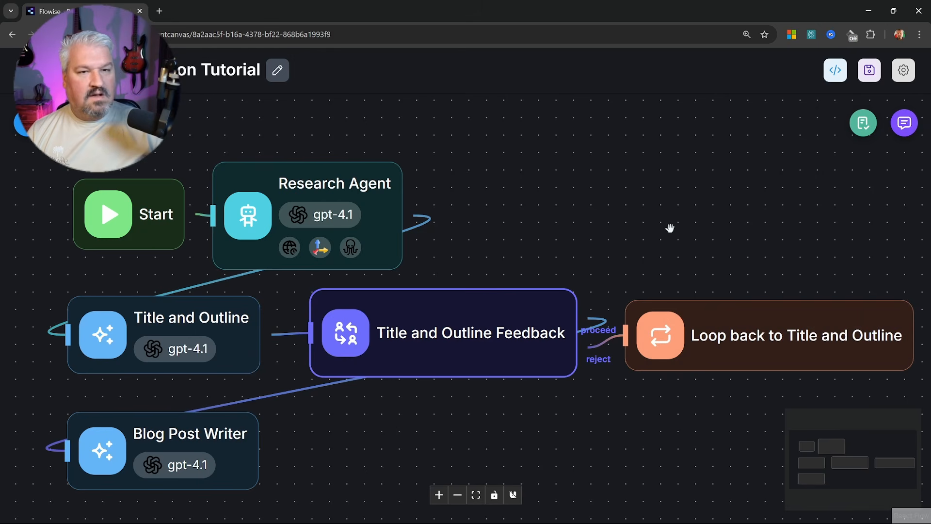
# Send the pasted Human in the Loop benefits question in the test chat
pyautogui.click(905, 123)
pyautogui.write('The benefits of adding Human in the Loop in AI agent workflows')
pyautogui.click(906, 473)
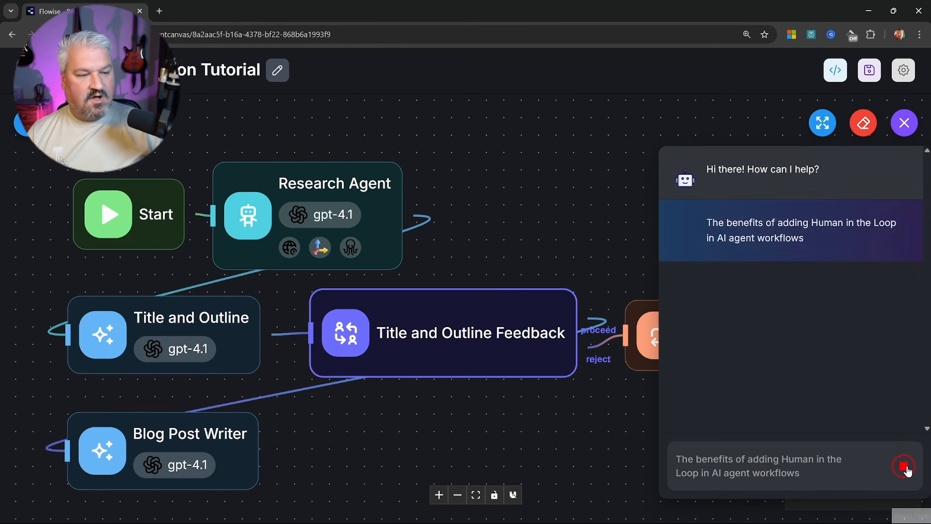
# Approve the research steps and scroll through the proposed titles and outline
pyautogui.click(740, 418)
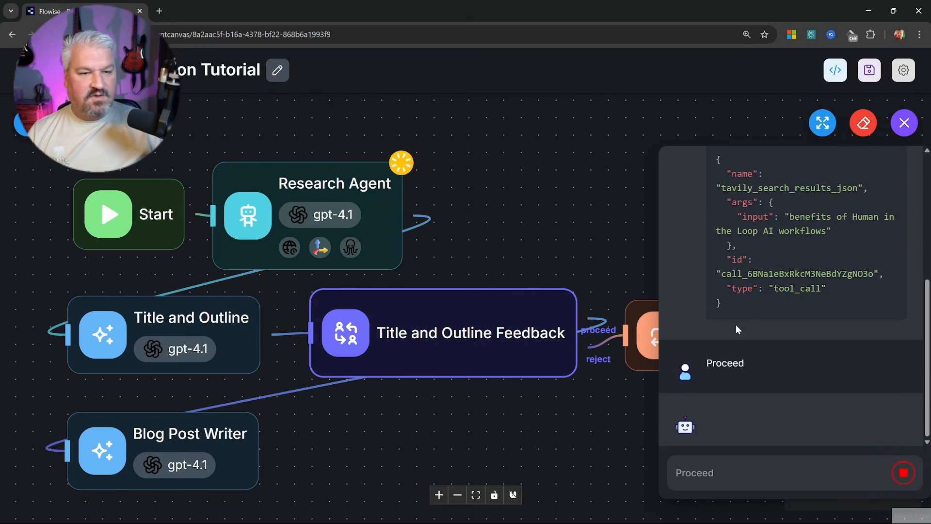
pyautogui.click(734, 425)
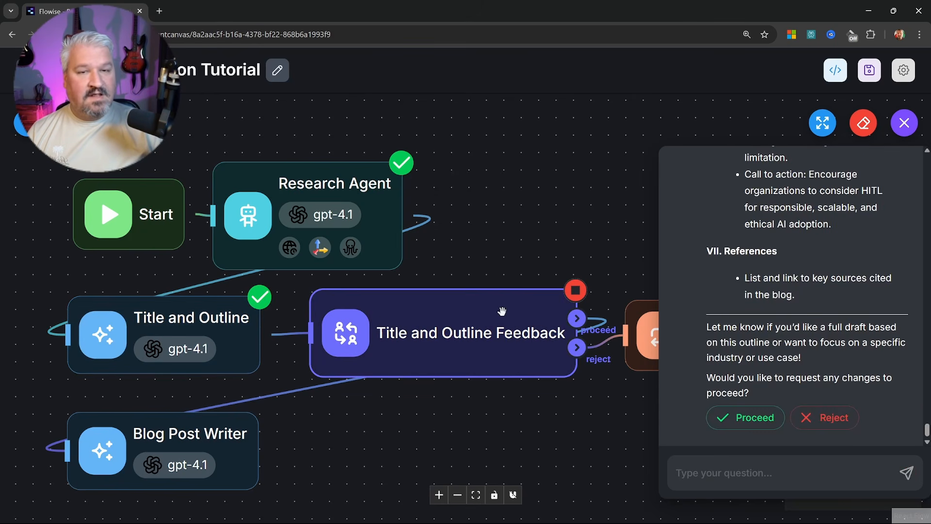
pyautogui.moveTo(928, 430); pyautogui.dragTo(871, 204)
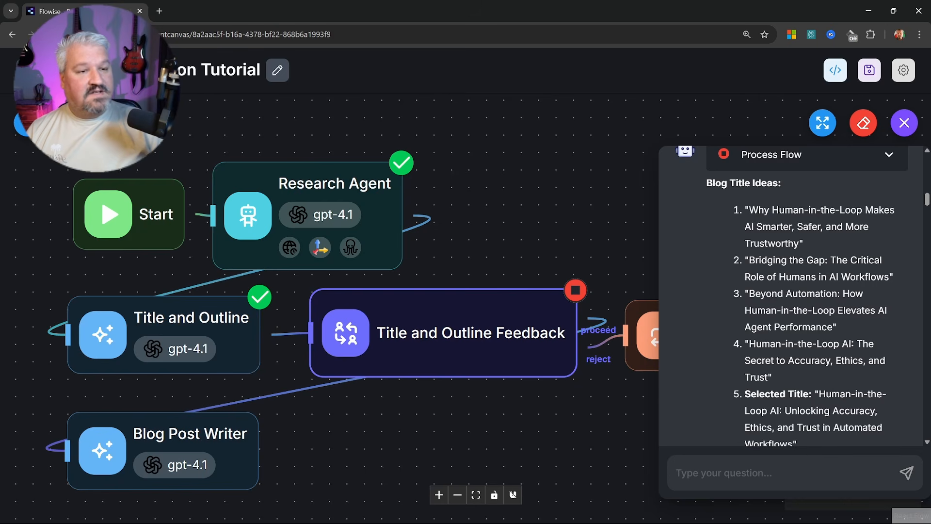
pyautogui.scroll(-5, 792, 204)
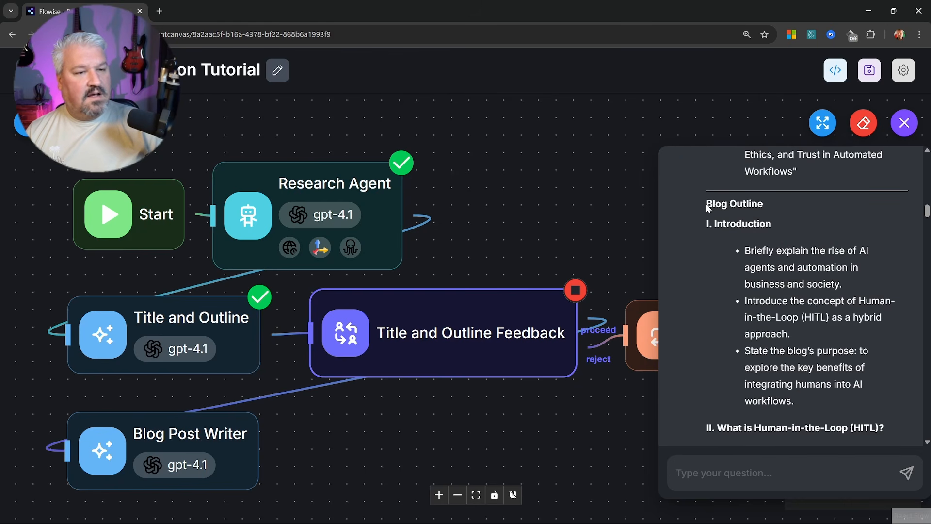
pyautogui.scroll(5, 845, 245)
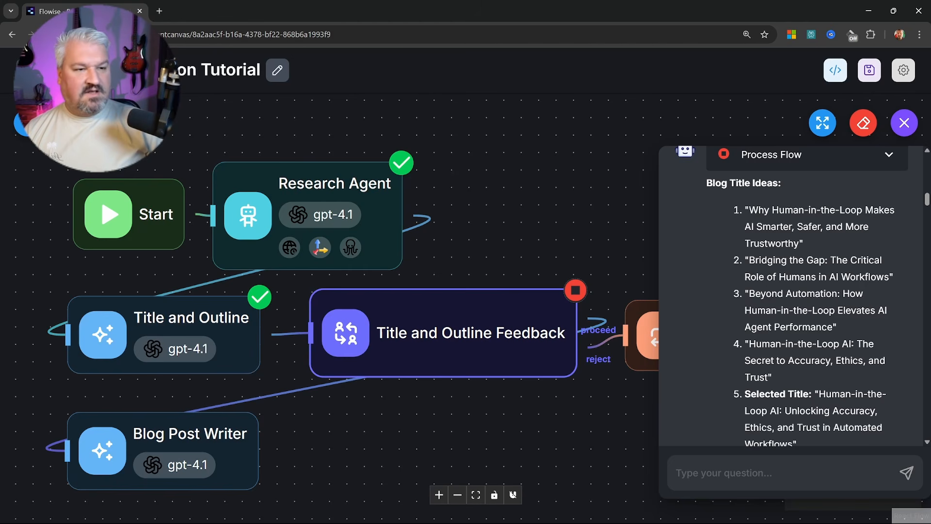
pyautogui.scroll(-3, 793, 246)
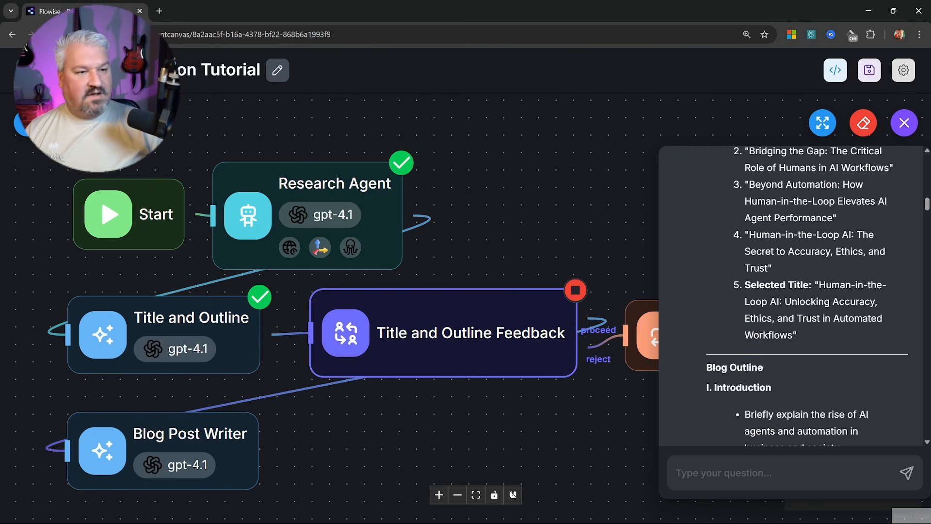
pyautogui.moveTo(926, 206); pyautogui.dragTo(909, 441)
# Reject the outline with feedback asking for one question-form title, keeping the rest of the article
pyautogui.click(832, 418)
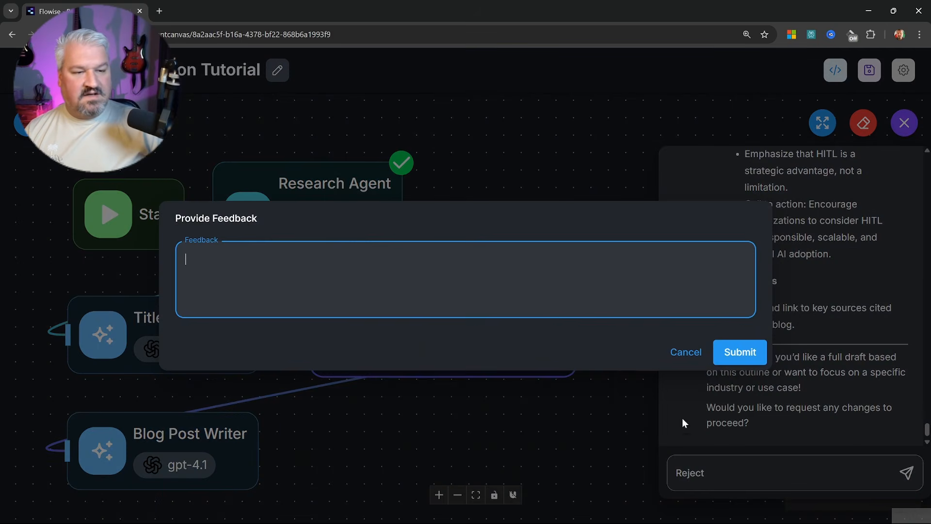
pyautogui.write('The article')
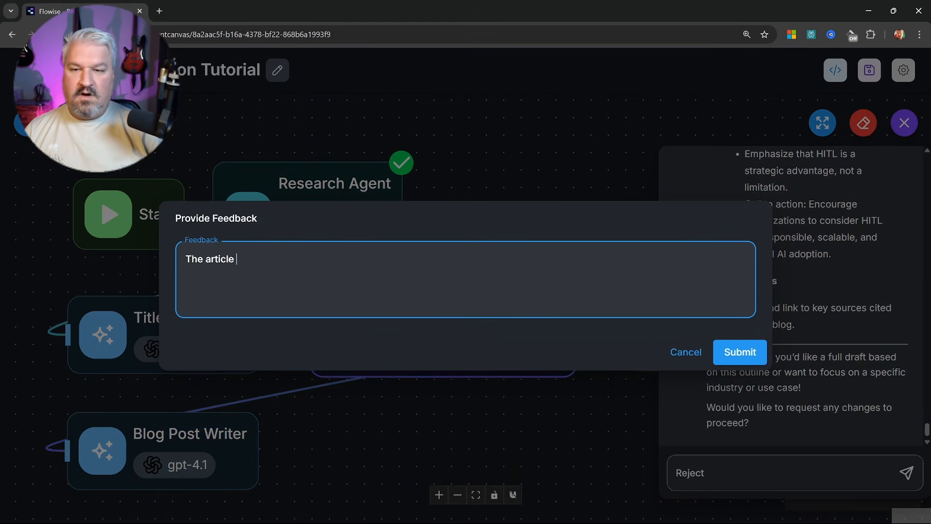
pyautogui.write(' seems good, but the title s')
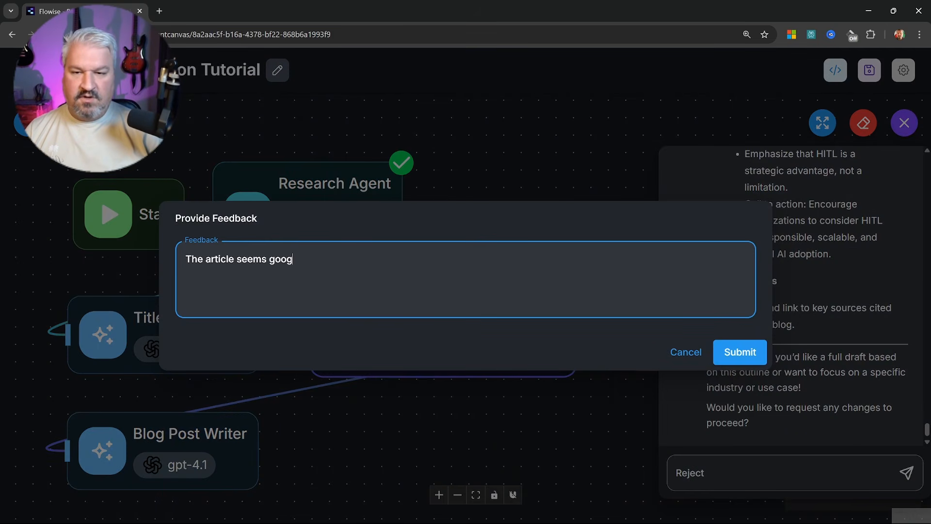
pyautogui.write('hould')
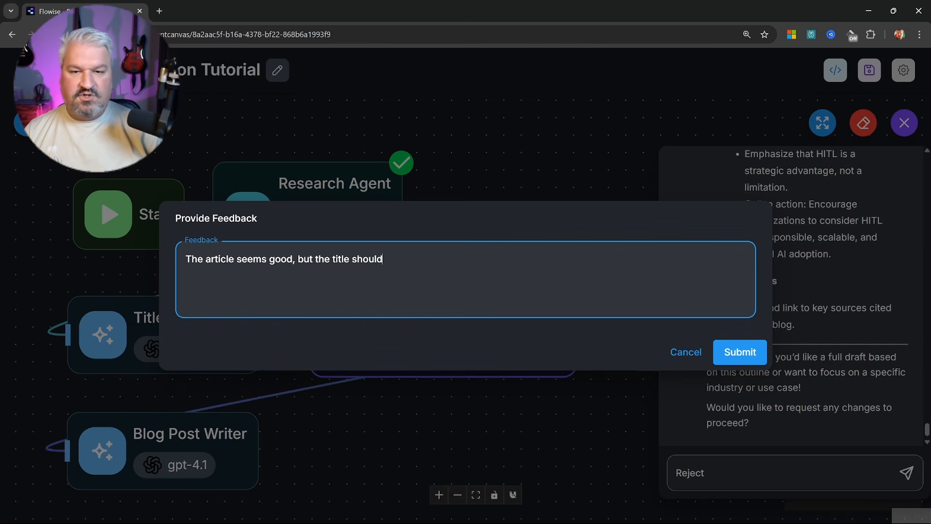
pyautogui.write(' be in the form o')
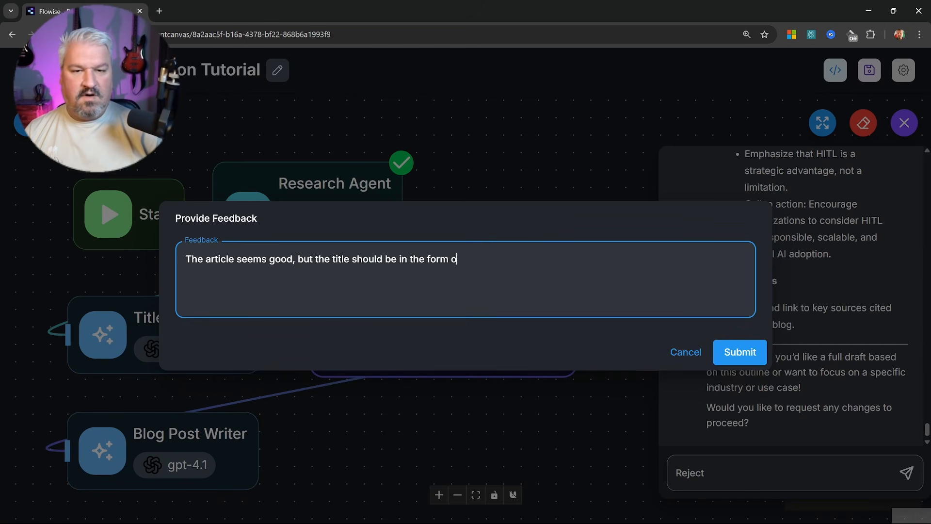
pyautogui.write('f a questiopn.')
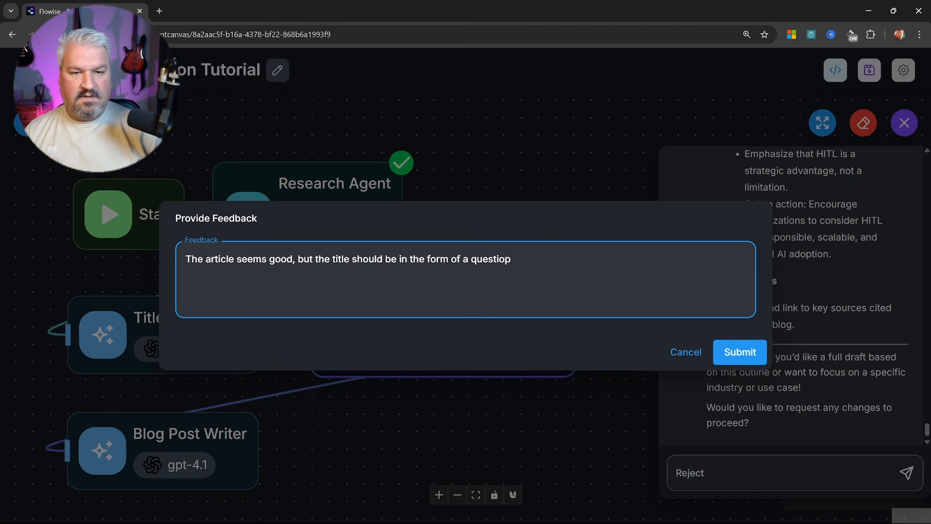
pyautogui.press('BackSpace')
pyautogui.write('n.  Give me one title')
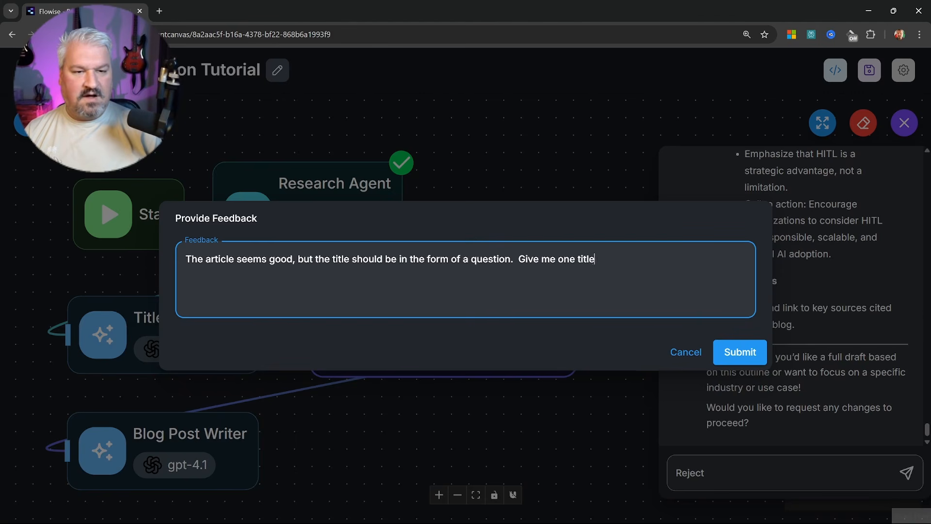
pyautogui.write(', as a q')
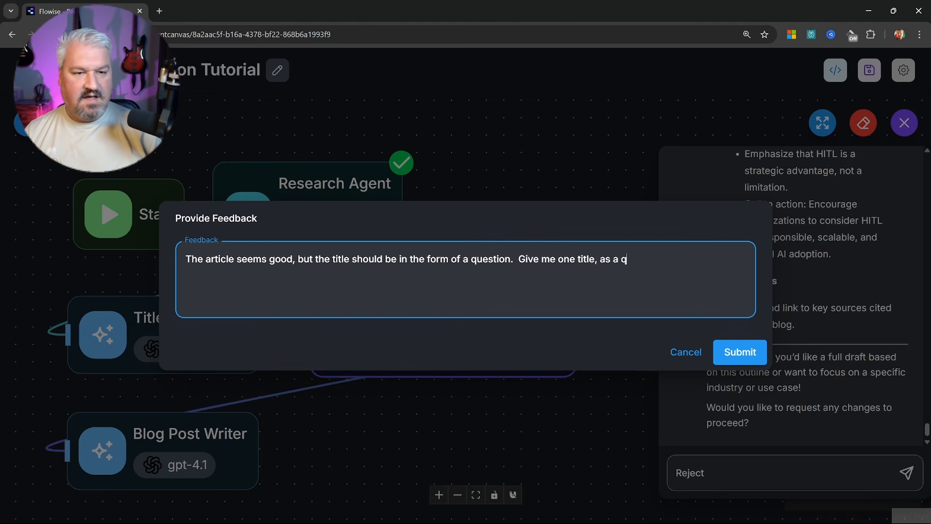
pyautogui.write('uestion and keep the')
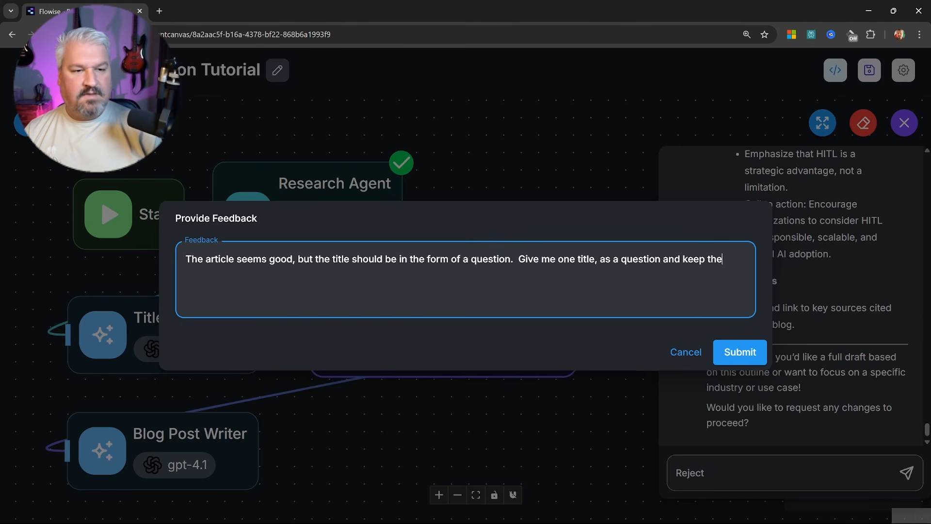
pyautogui.write(' rest of the a')
pyautogui.press('BackSpace')
pyautogui.write('rest of the articl')
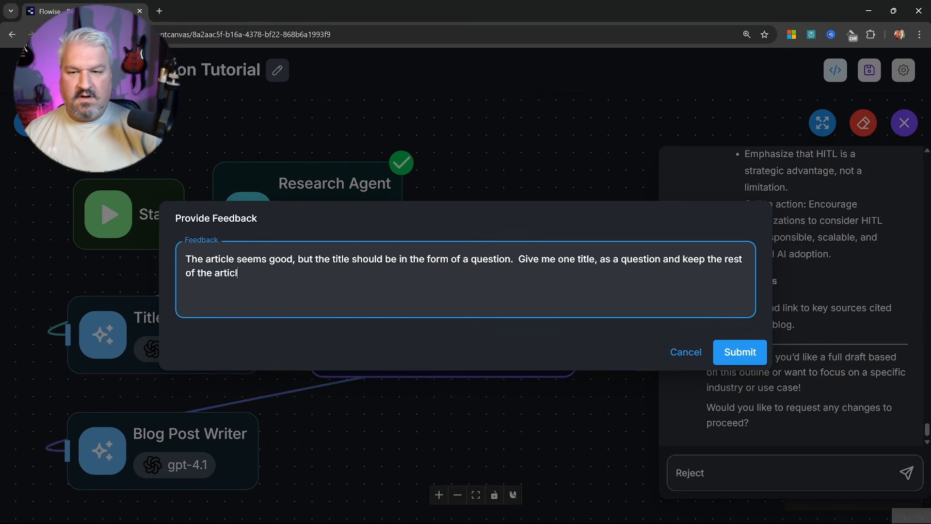
pyautogui.write('e as is.')
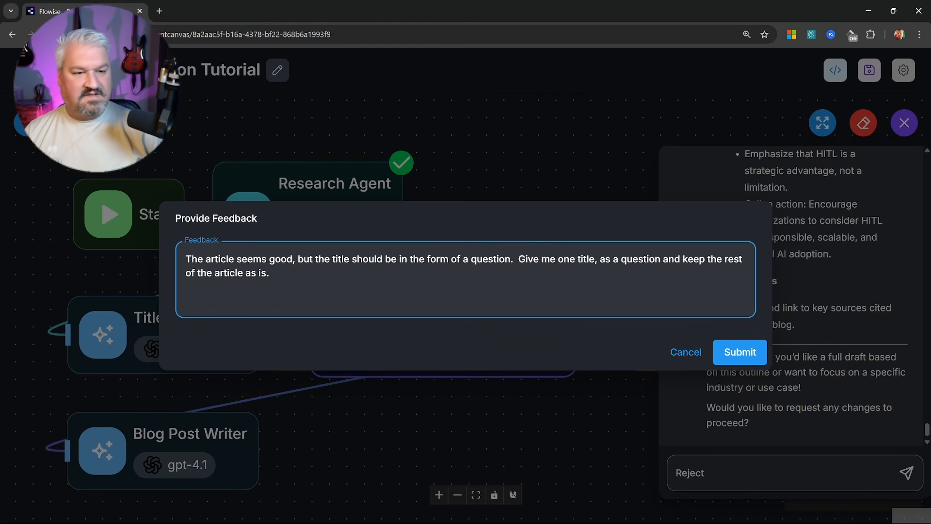
pyautogui.click(759, 359)
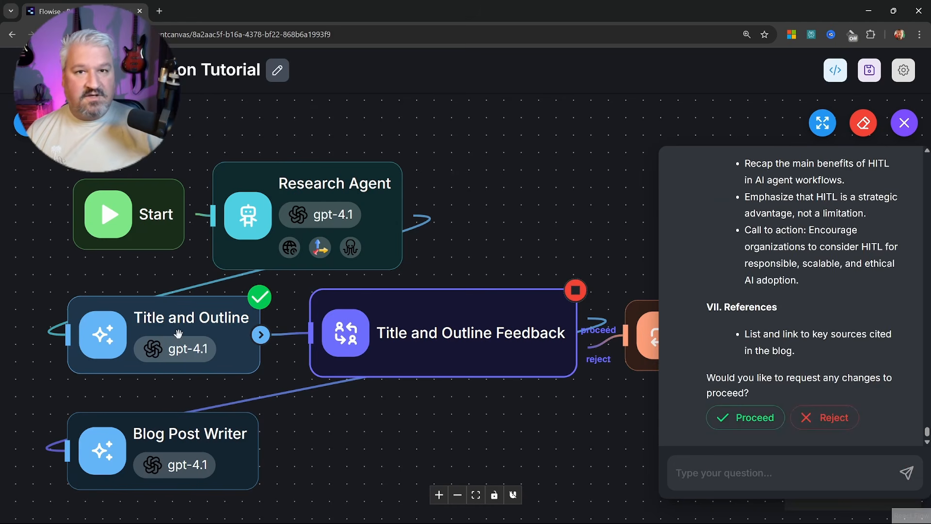
# Scroll up the chat to review the regenerated question-form title and outline
pyautogui.scroll(10, 790, 291)
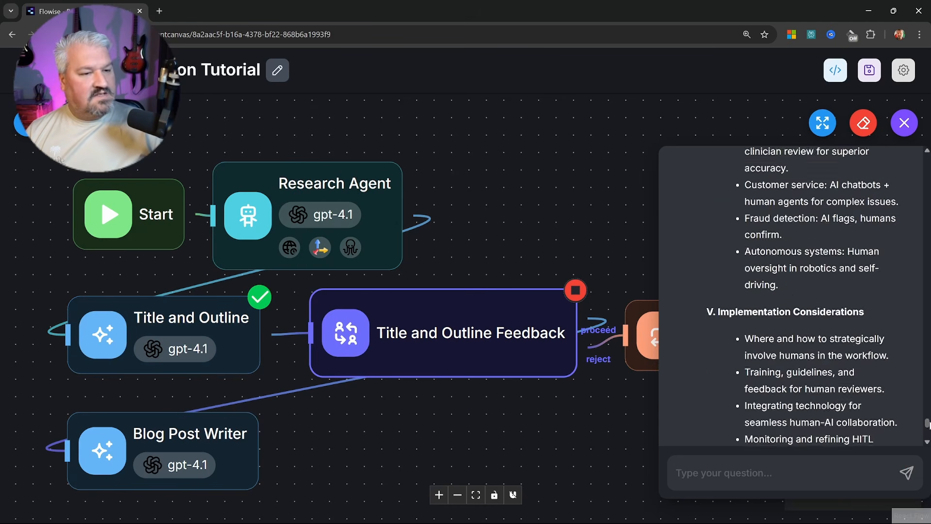
pyautogui.scroll(20, 790, 291)
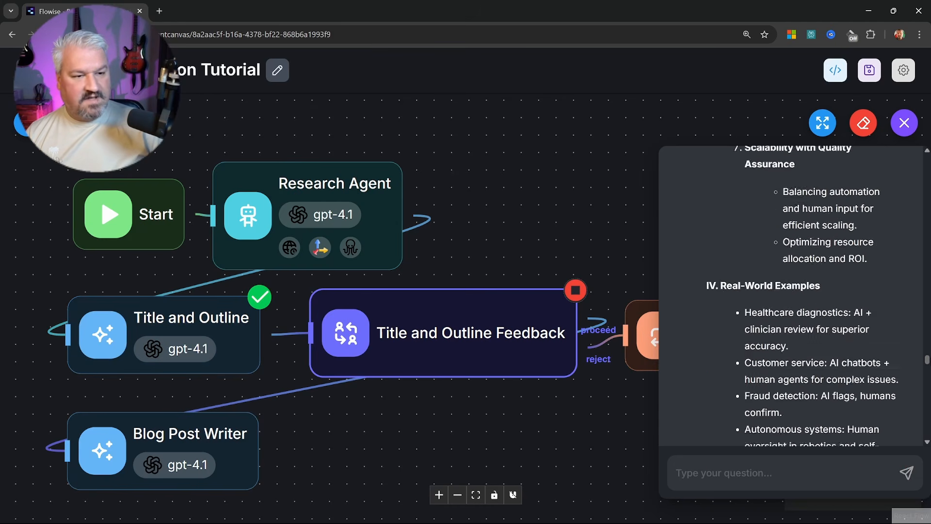
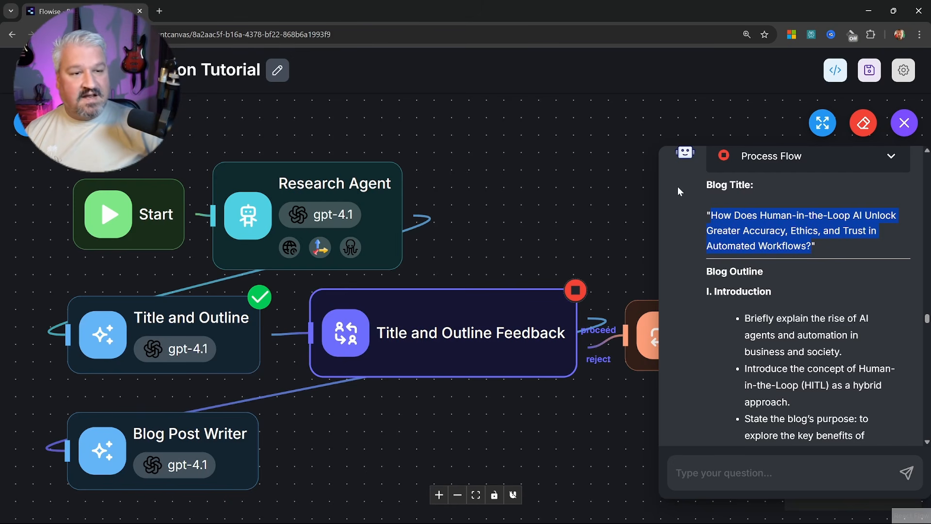
# Close the test chat panel to show the agentflow canvas with its run statuses
pyautogui.click(904, 123)
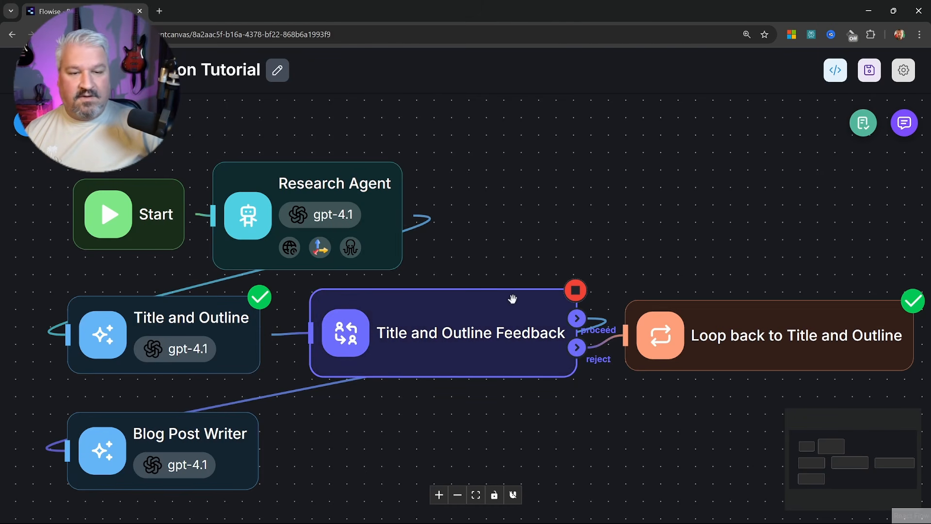
# Stop the running Flowise server in Git CMD and clear the console with cls
pyautogui.hotkey('alt', 'Tab')
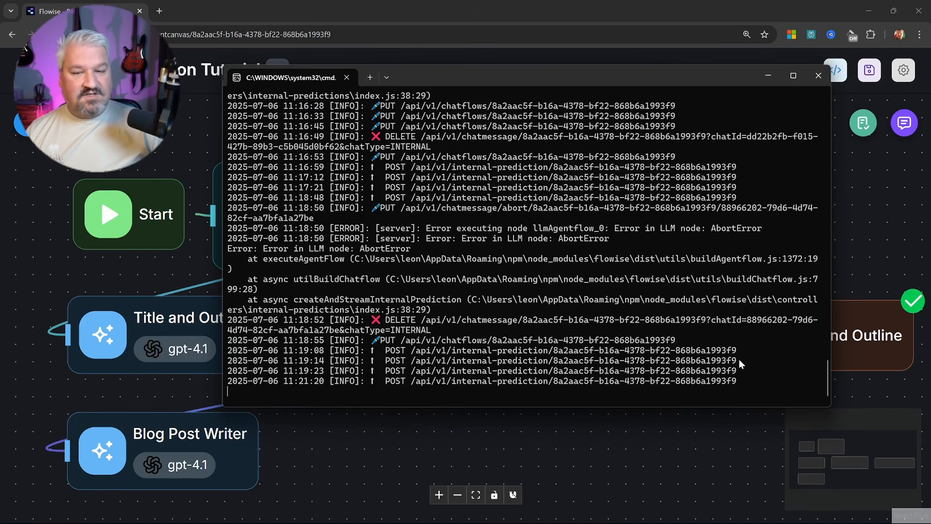
pyautogui.moveTo(584, 78); pyautogui.dragTo(558, 79)
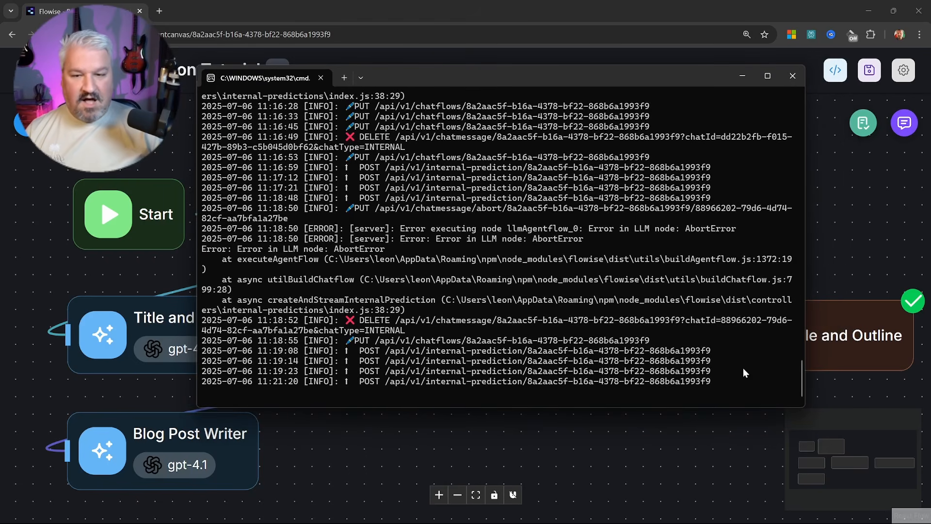
pyautogui.hotkey('ctrl', 'c')
pyautogui.write('y')
pyautogui.press('Return')
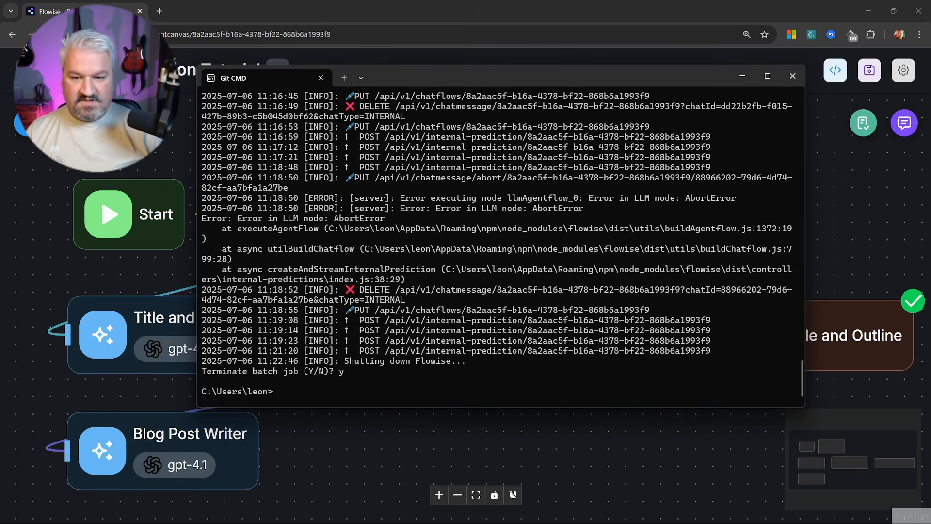
pyautogui.write('cls')
pyautogui.press('Return')
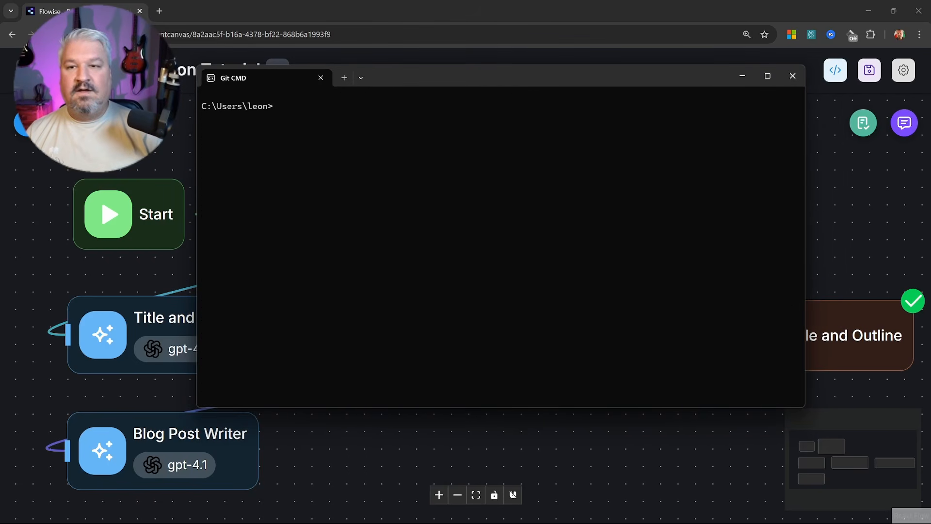
# Restart Flowise with npx flowise start and reload the canvas in the browser
pyautogui.click(50, 35)
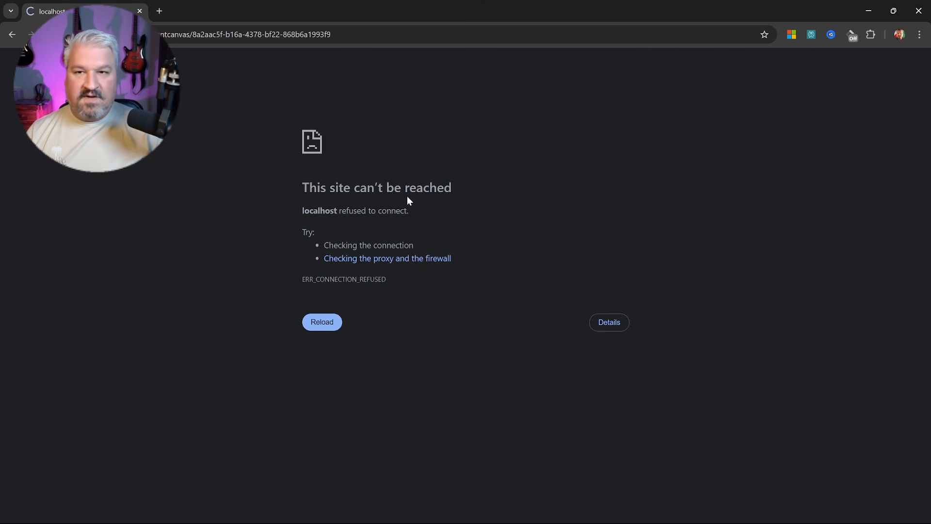
pyautogui.hotkey('alt', 'Tab')
pyautogui.press('Up')
pyautogui.press('Up')
pyautogui.press('Return')
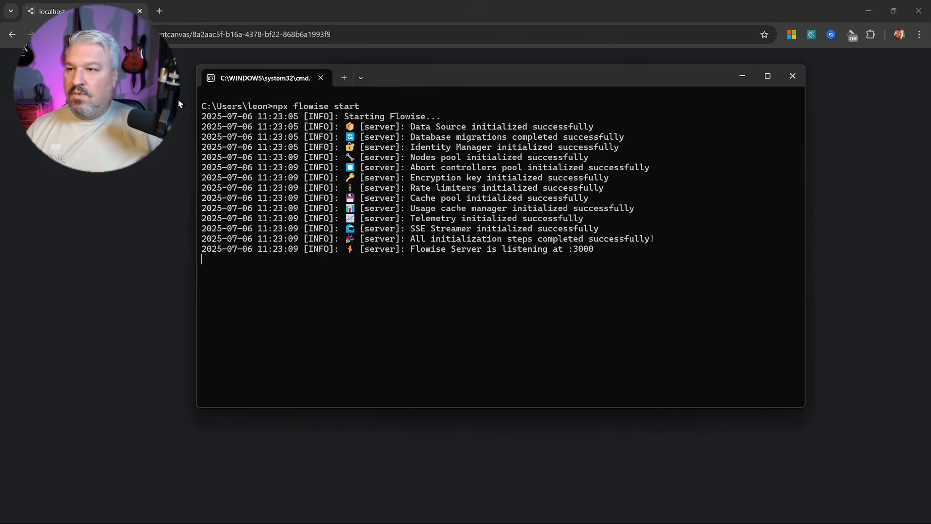
pyautogui.click(50, 34)
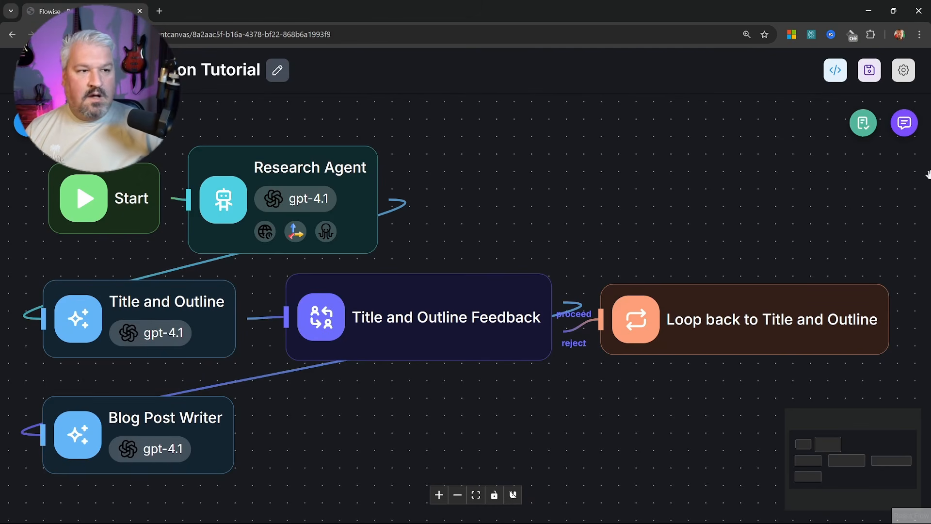
# Check the chat, return to the dashboard, and scroll the Executions list of tutorial runs
pyautogui.click(904, 123)
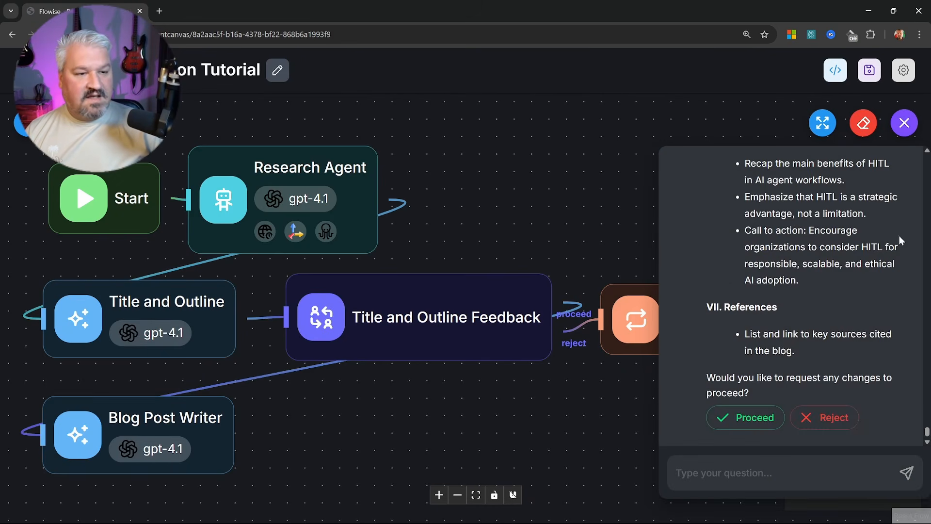
pyautogui.click(904, 123)
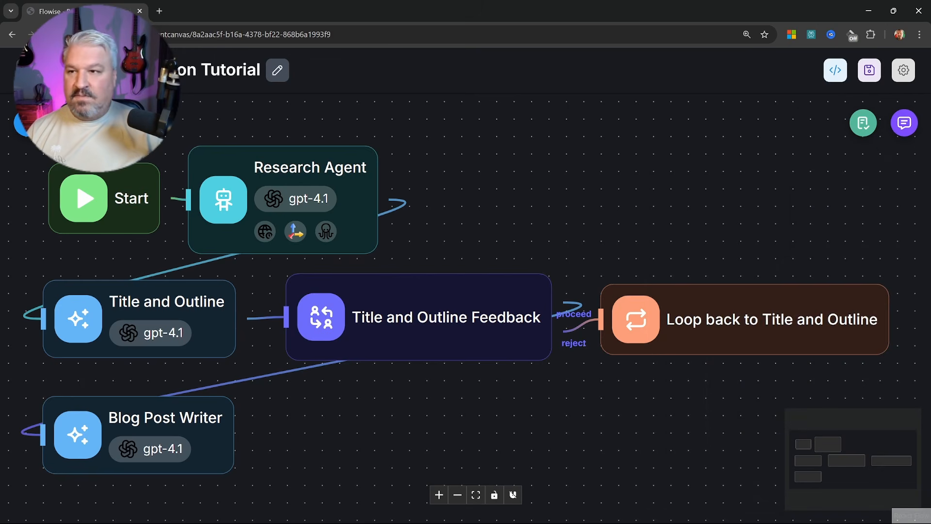
pyautogui.click(28, 70)
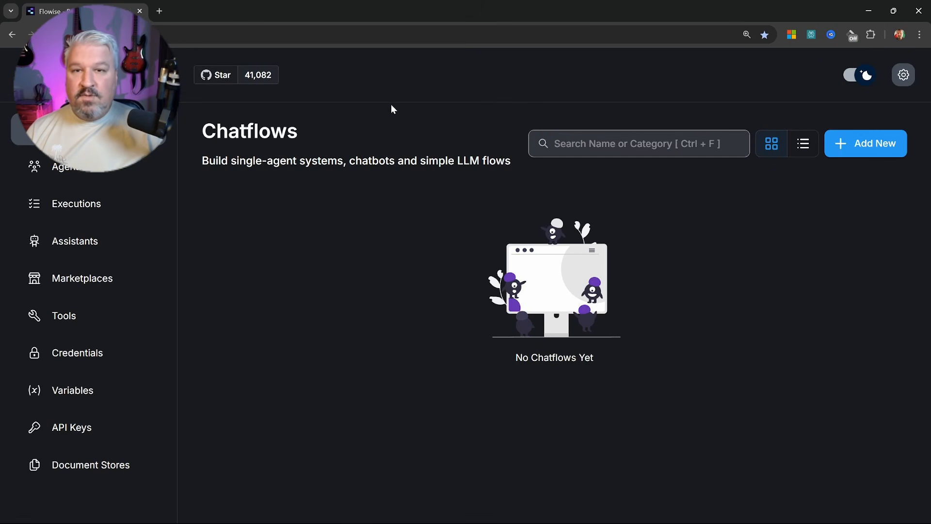
pyautogui.click(74, 218)
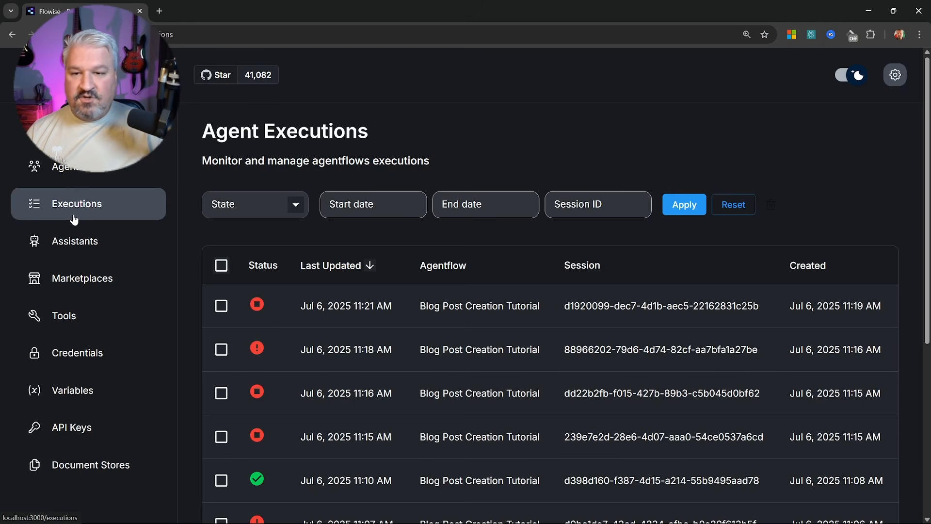
pyautogui.scroll(-2, 532, 285)
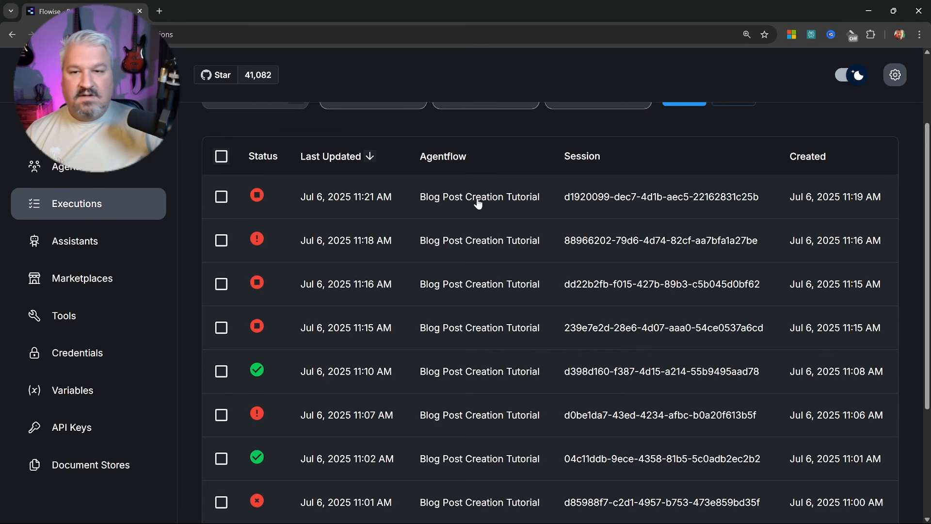
# Open the latest paused execution and approve its title and outline with feedback 'Continue'
pyautogui.click(499, 201)
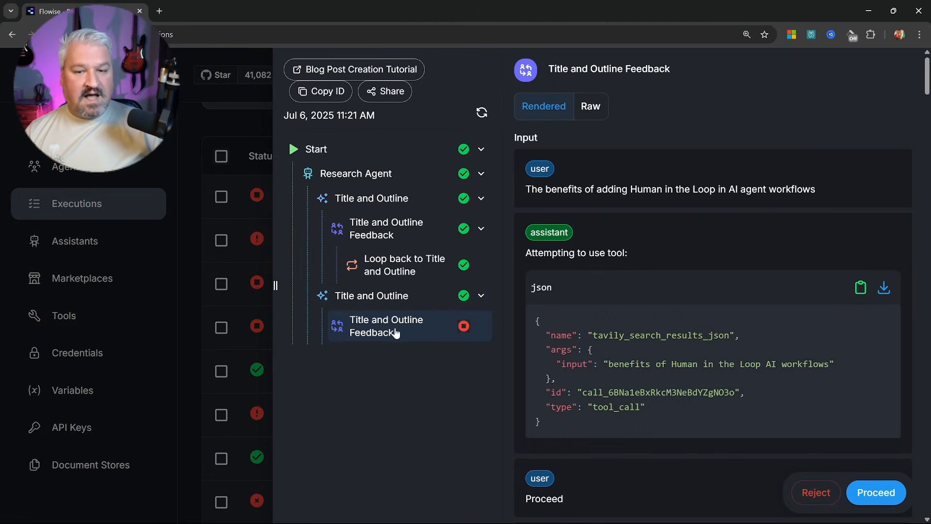
pyautogui.scroll(-12, 770, 336)
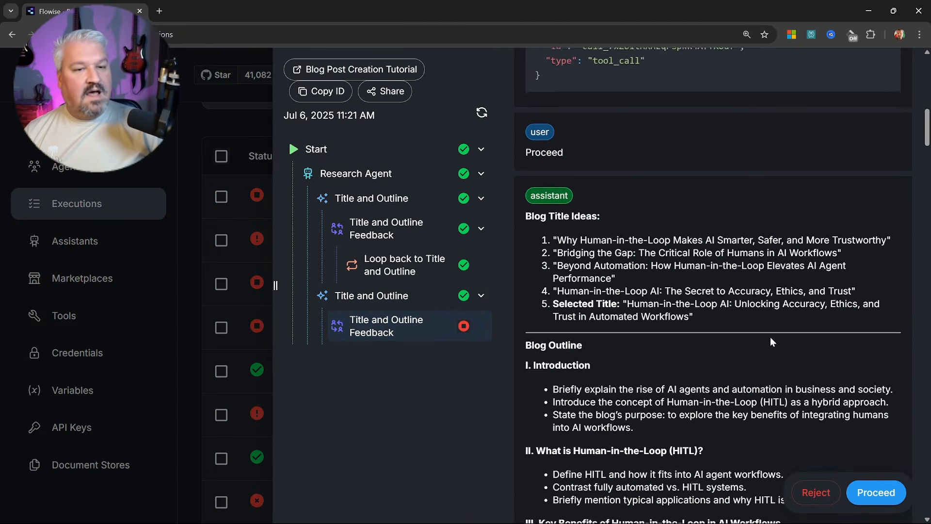
pyautogui.moveTo(927, 156); pyautogui.dragTo(927, 510)
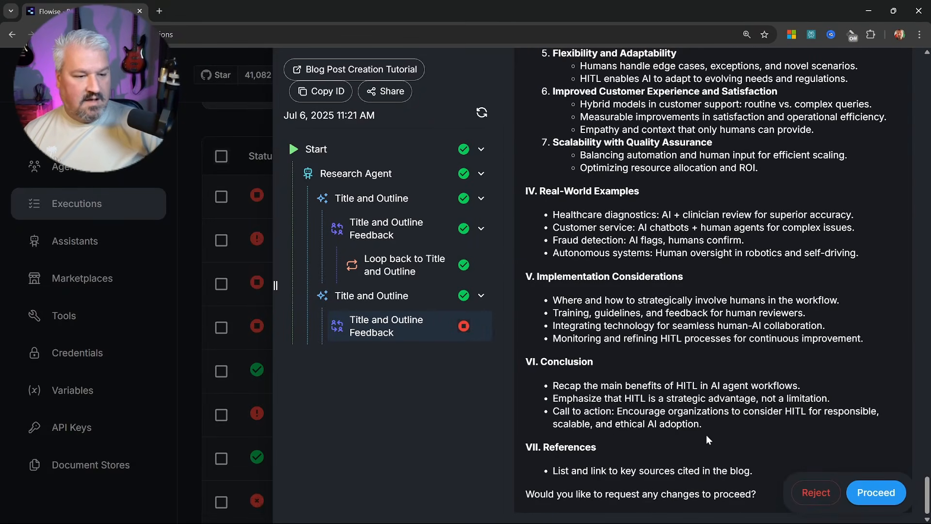
pyautogui.click(874, 497)
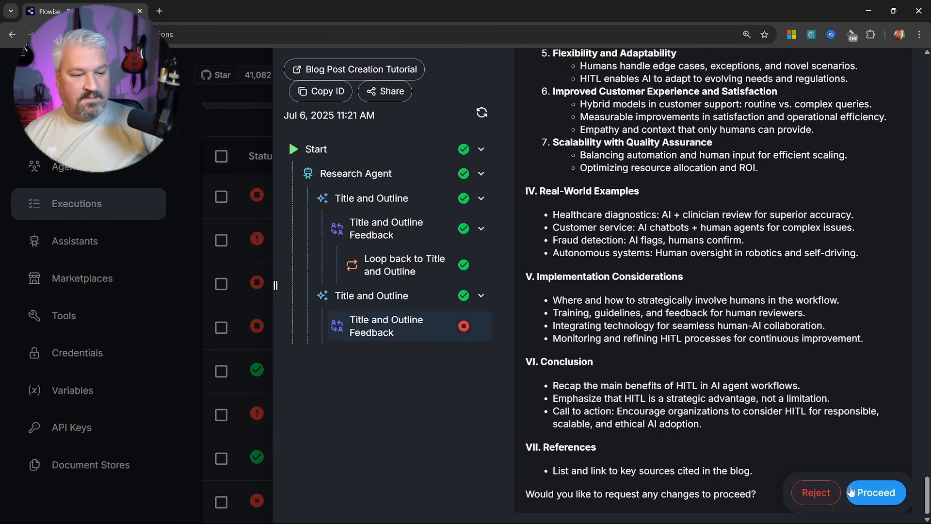
pyautogui.click(878, 493)
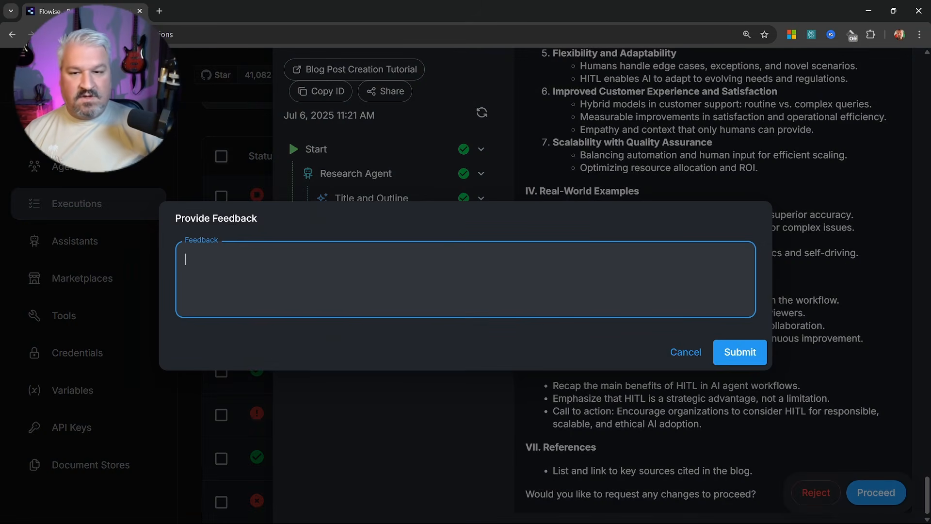
pyautogui.write('Continue')
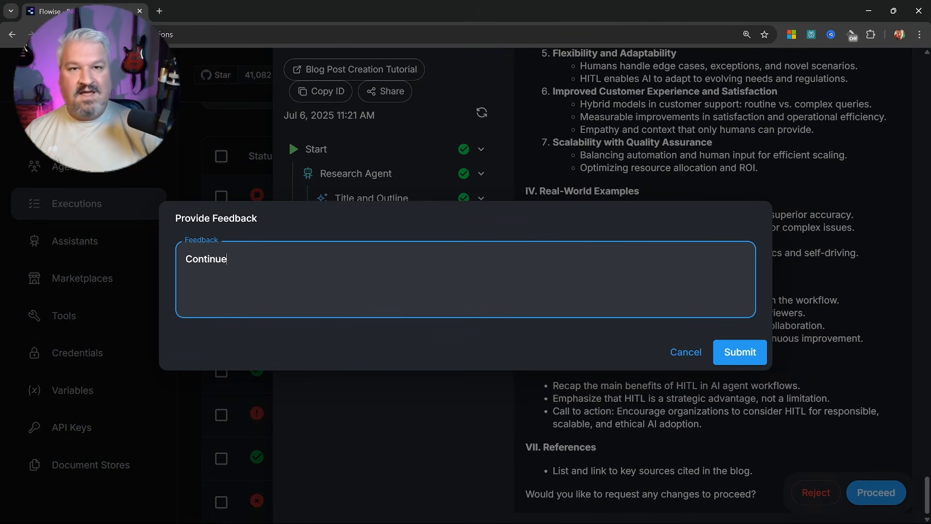
pyautogui.click(735, 353)
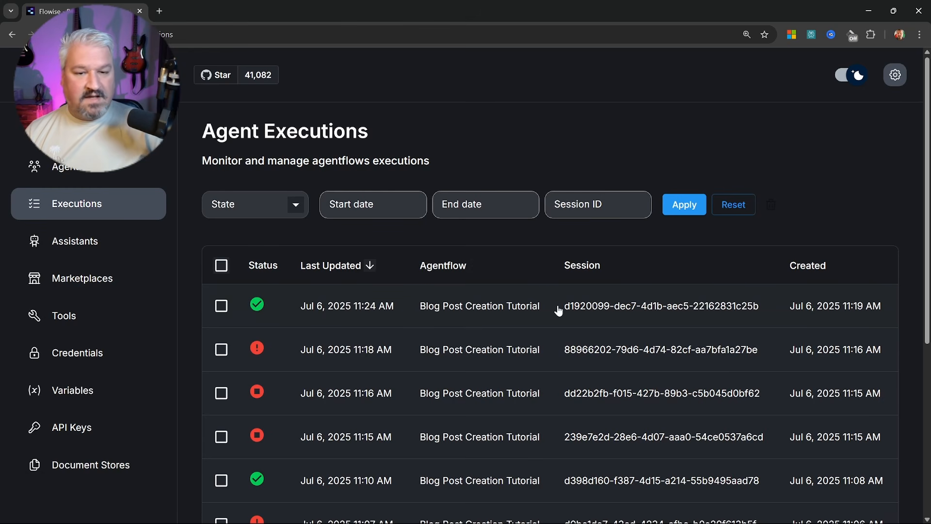
# Open the completed execution and scroll through the Blog Post Writer step's full blog post
pyautogui.click(472, 306)
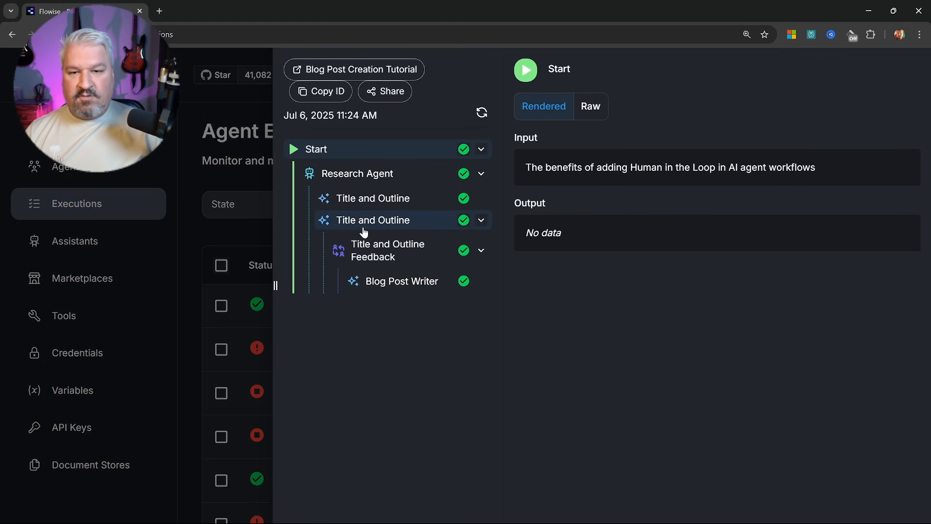
pyautogui.click(413, 286)
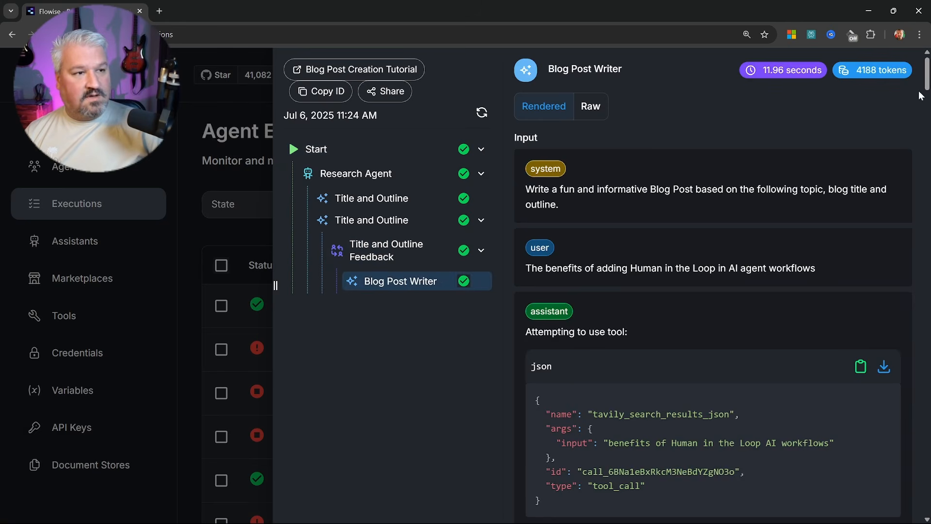
pyautogui.moveTo(926, 85); pyautogui.dragTo(928, 449)
pyautogui.click(164, 139)
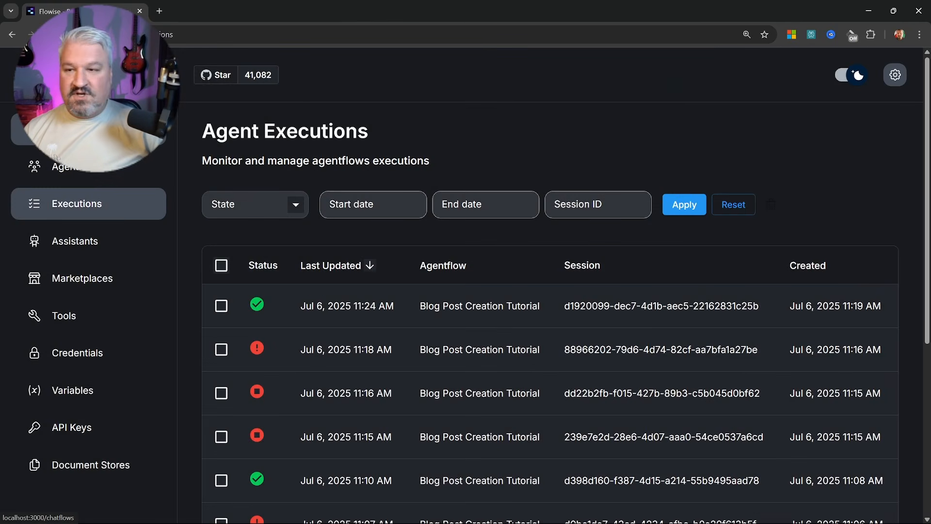
# Duplicate the Title and Outline Feedback node and connect Blog Post Writer to the copy
pyautogui.click(79, 172)
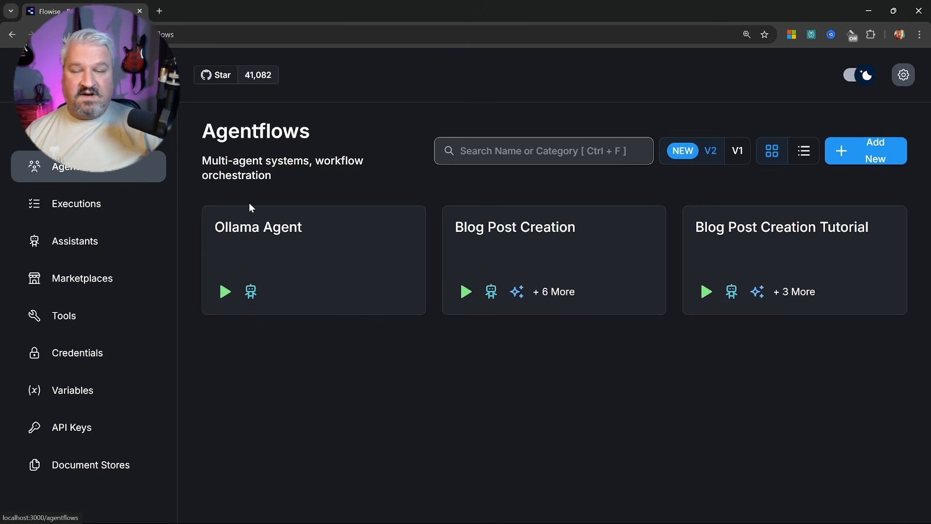
pyautogui.click(776, 225)
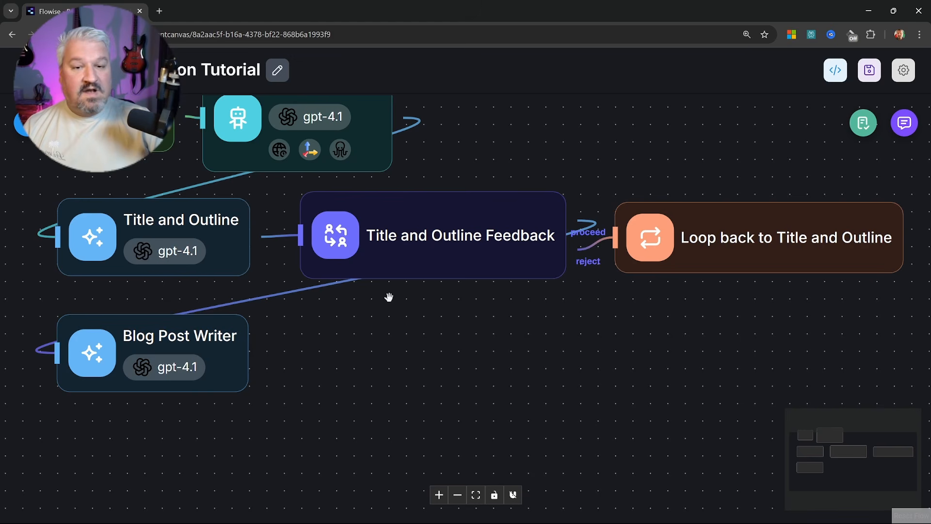
pyautogui.click(413, 257)
pyautogui.click(208, 335)
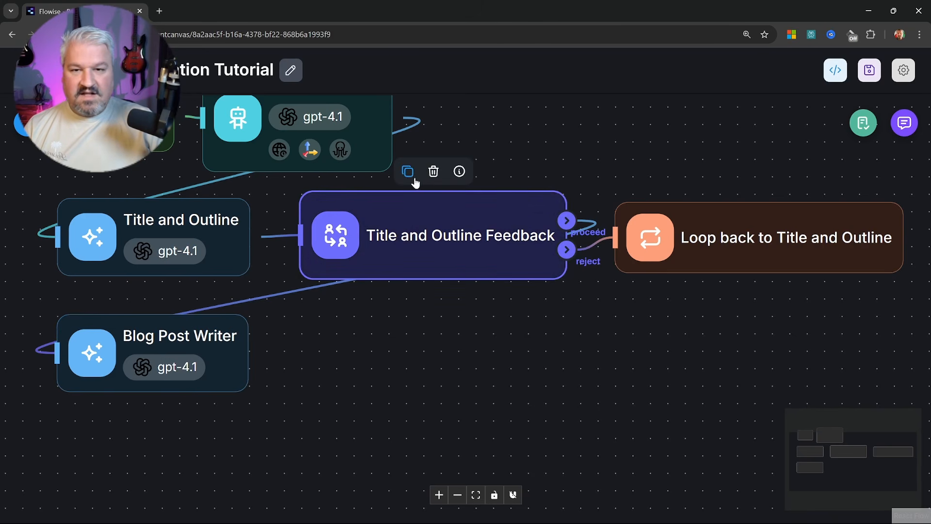
pyautogui.click(407, 172)
pyautogui.moveTo(648, 216); pyautogui.dragTo(327, 334)
pyautogui.moveTo(249, 354); pyautogui.dragTo(301, 354)
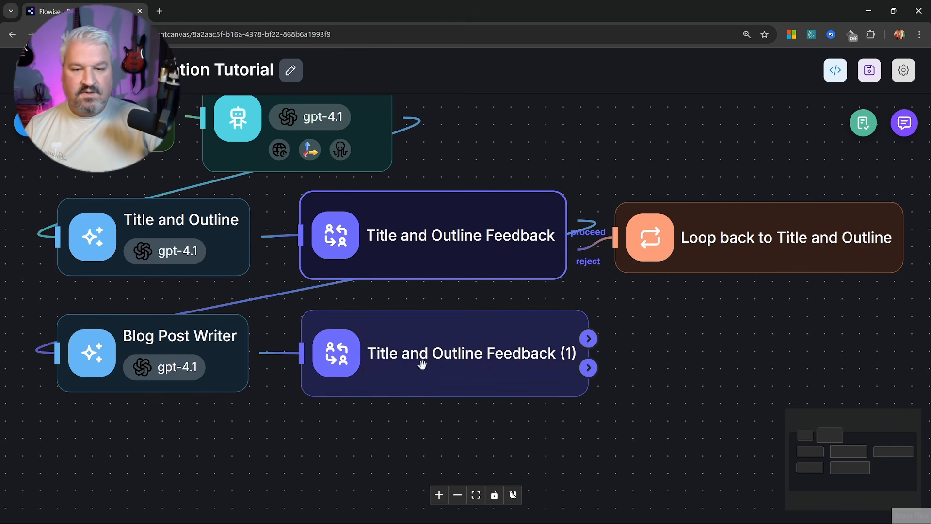
# Rename the copy Blog Post Writer Feedback with description 'Blog Post:' plus {{ llmAgentflow_1 }}
pyautogui.doubleClick(426, 357)
pyautogui.click(462, 162)
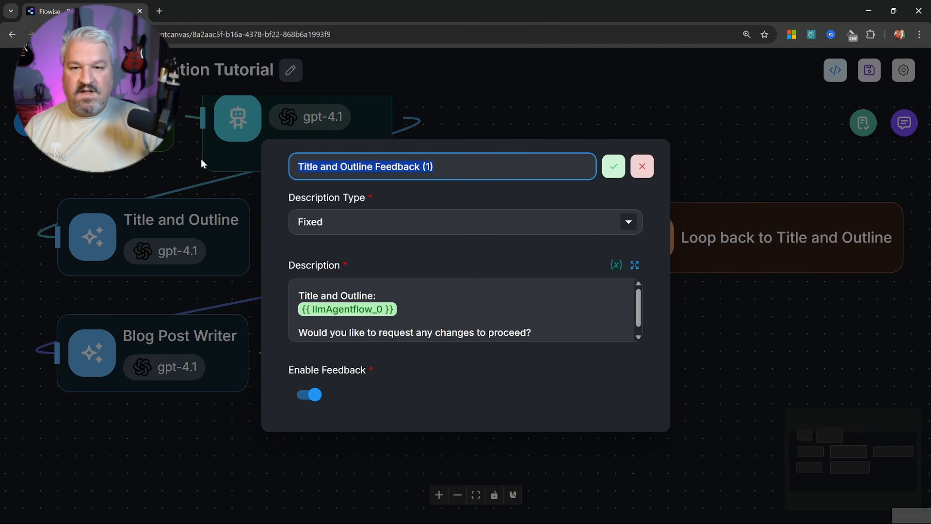
pyautogui.write('Blog Post W')
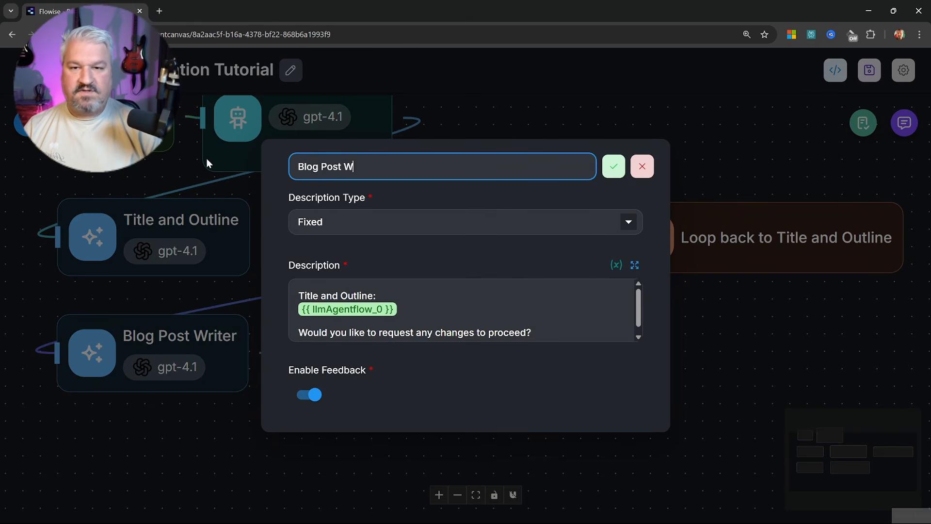
pyautogui.write('riter Feedback')
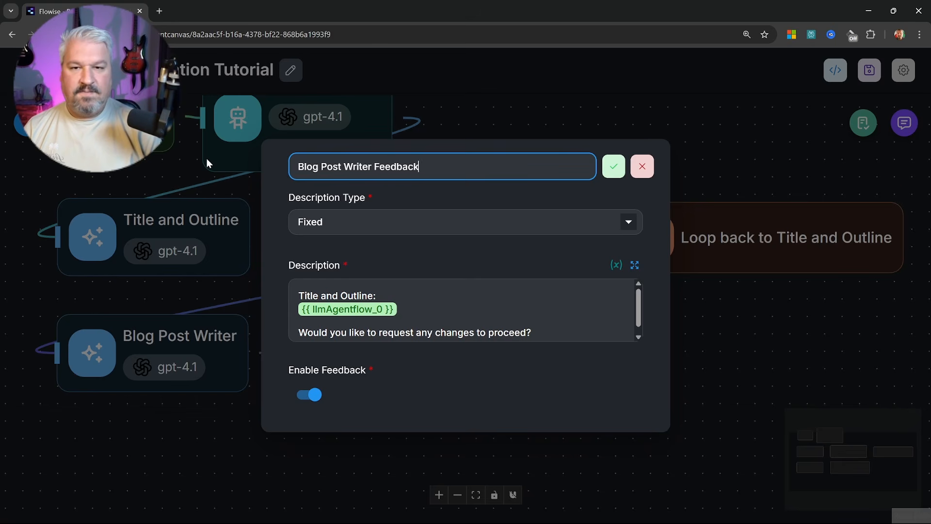
pyautogui.press('Return')
pyautogui.moveTo(374, 299); pyautogui.dragTo(355, 299)
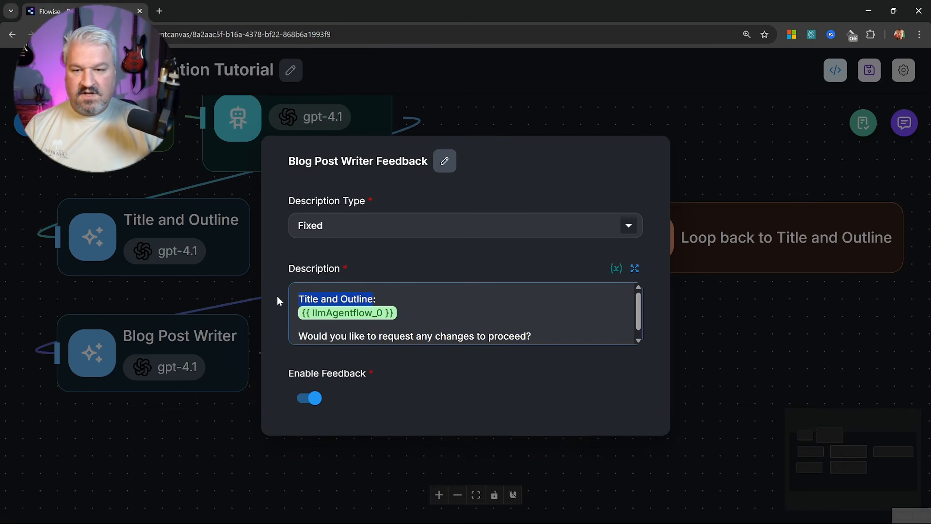
pyautogui.write('Blog')
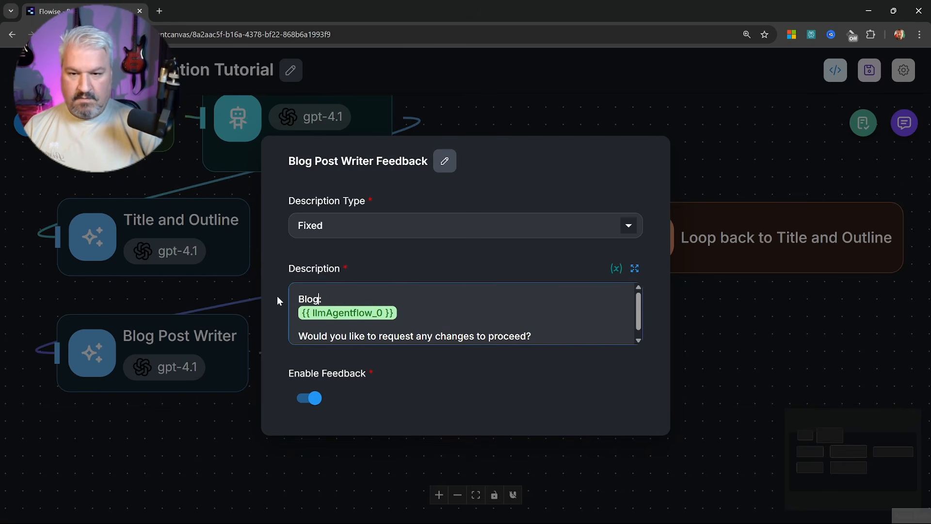
pyautogui.write(' Post')
pyautogui.press('Down')
pyautogui.press('BackSpace')
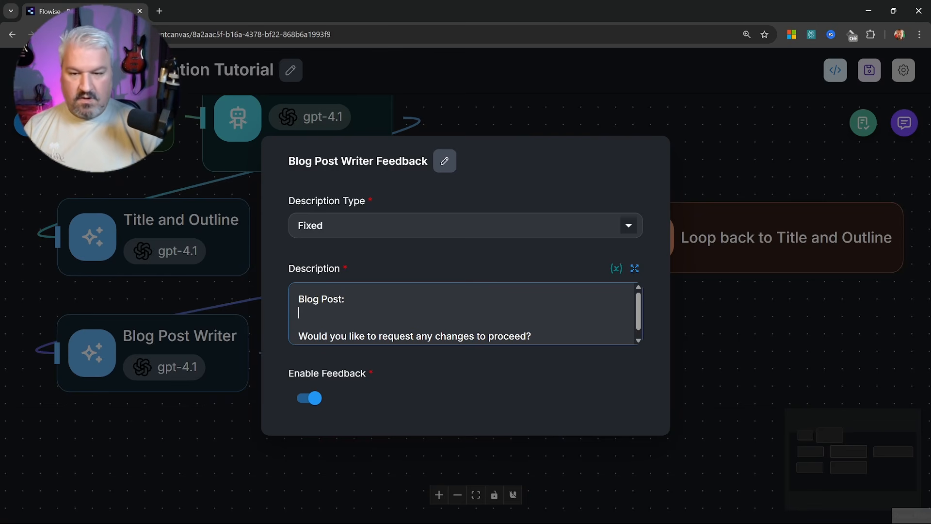
pyautogui.write('{{')
pyautogui.scroll(-5, 376, 276)
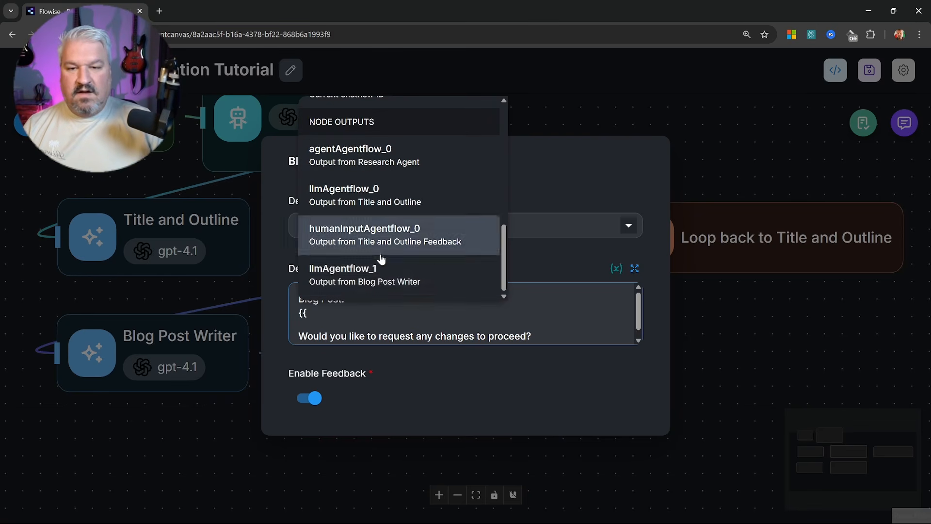
pyautogui.click(712, 349)
pyautogui.click(709, 210)
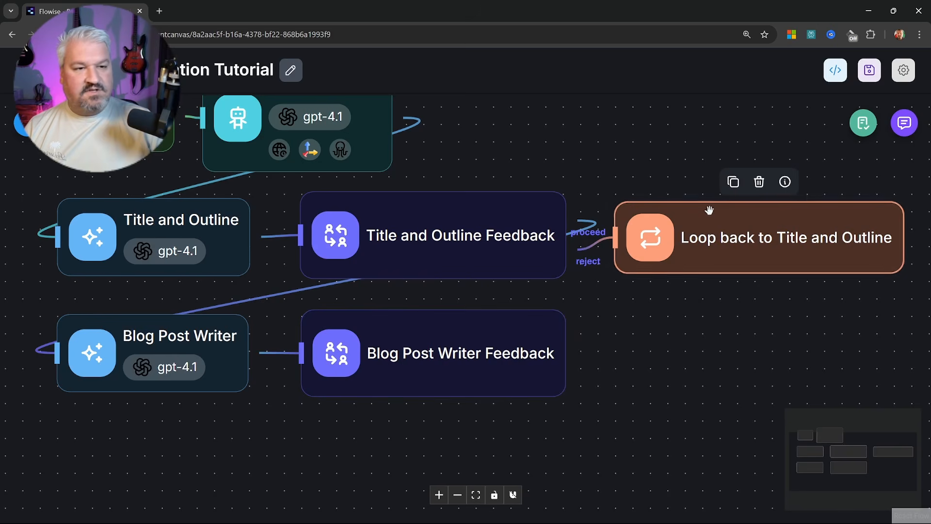
# Duplicate the loop-back node and connect Blog Post Writer Feedback's reject path to it
pyautogui.click(732, 184)
pyautogui.moveTo(492, 378); pyautogui.dragTo(435, 361)
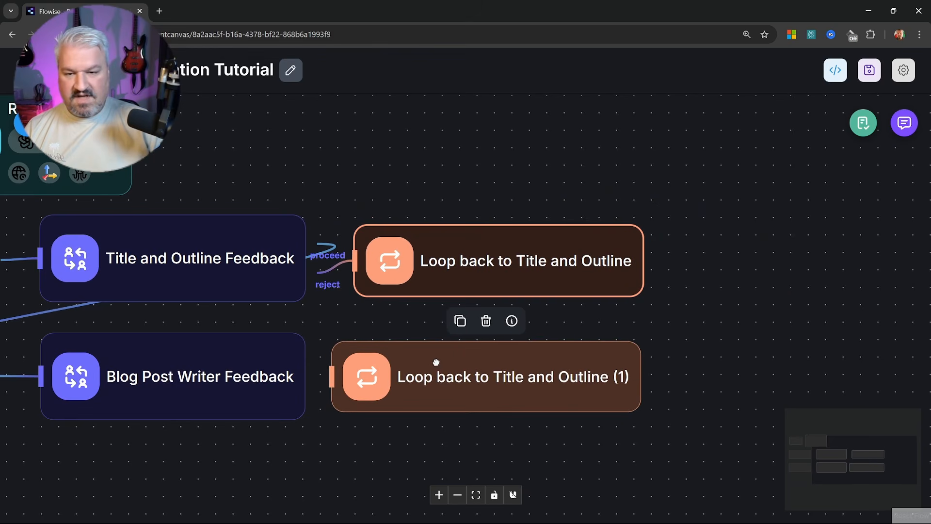
pyautogui.moveTo(338, 327); pyautogui.dragTo(370, 322)
pyautogui.moveTo(370, 322); pyautogui.dragTo(524, 264)
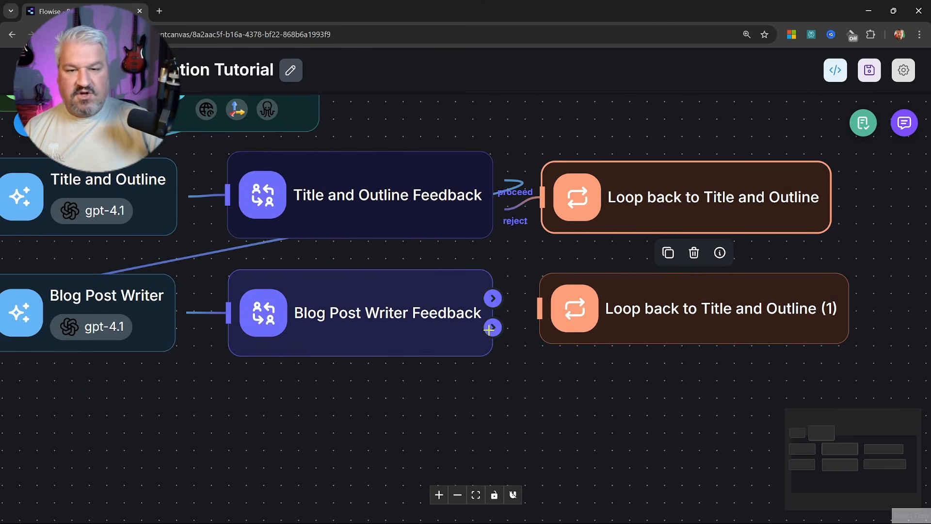
pyautogui.moveTo(489, 329); pyautogui.dragTo(540, 309)
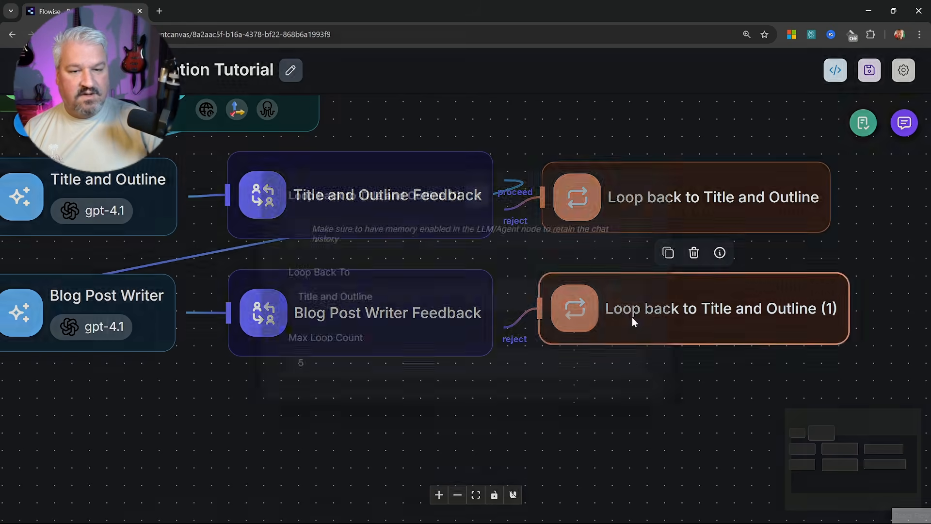
# Name the loop node Loop back to Blog Post Writer, targeting Blog Post Writer
pyautogui.doubleClick(631, 321)
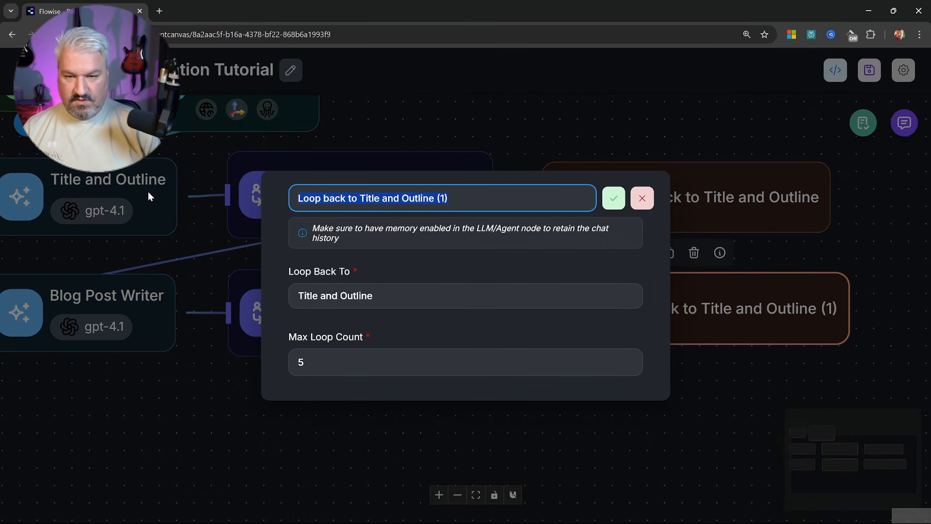
pyautogui.write('Loop back to ')
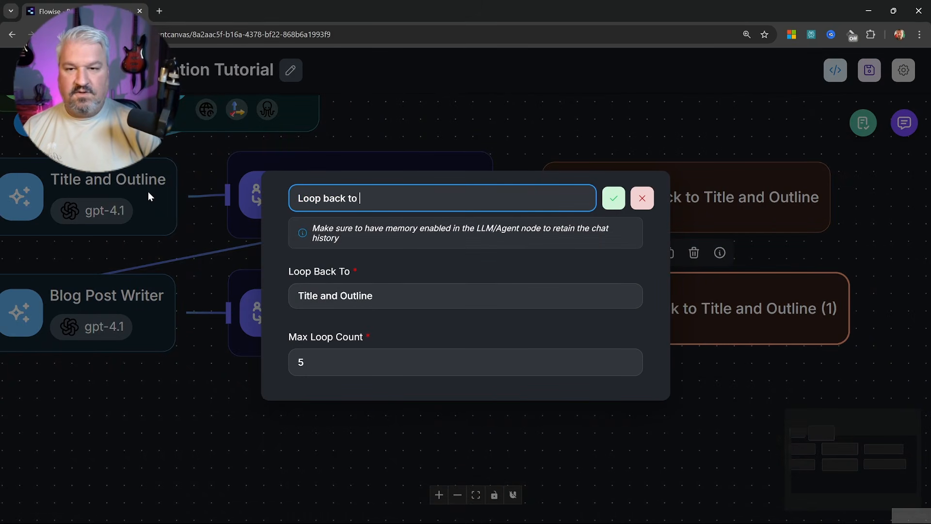
pyautogui.write('Blog Post Writer')
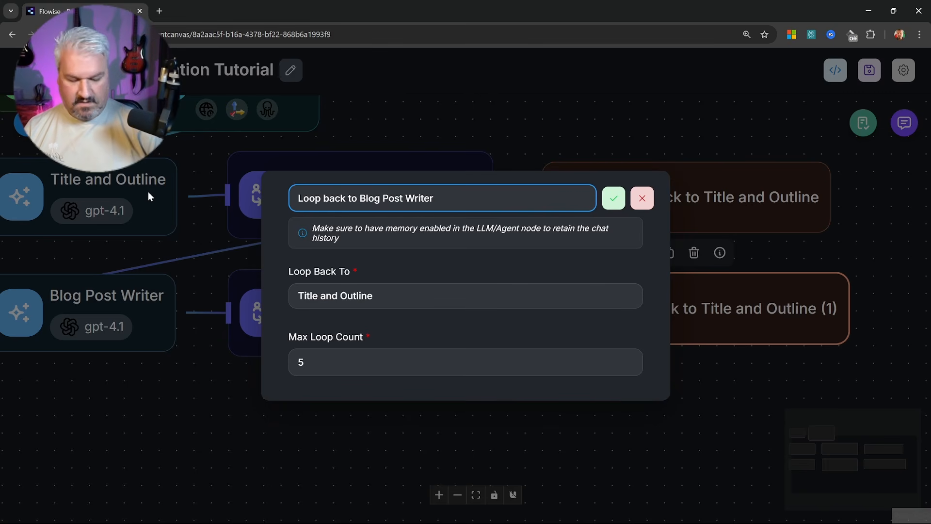
pyautogui.press('Return')
pyautogui.click(407, 303)
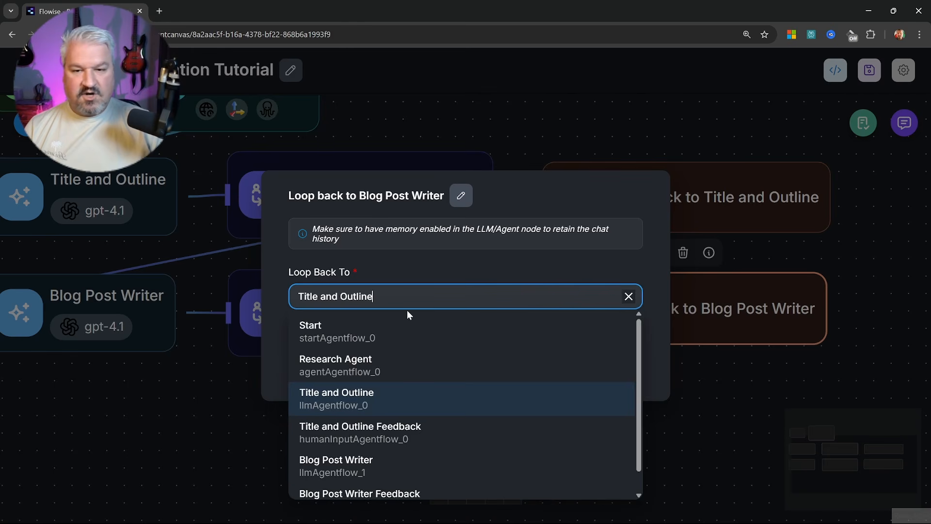
pyautogui.scroll(-1, 381, 388)
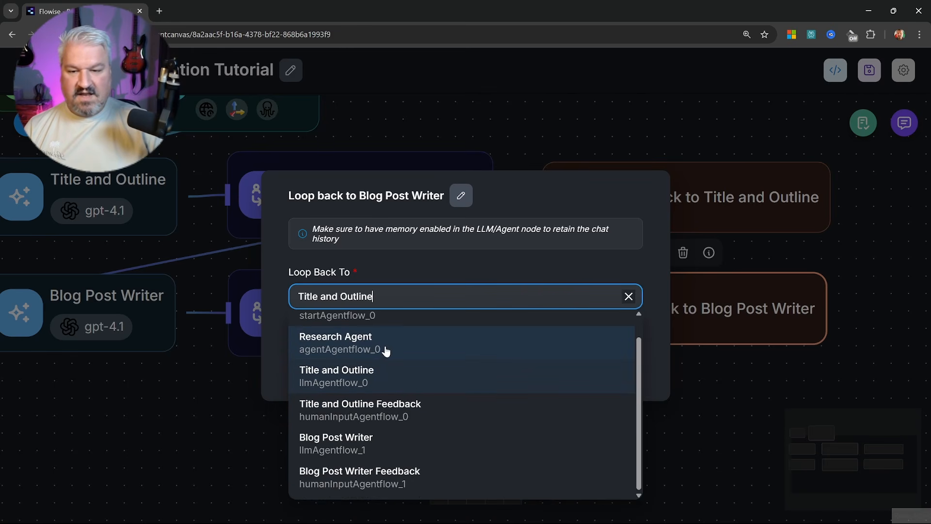
pyautogui.click(346, 444)
pyautogui.click(501, 431)
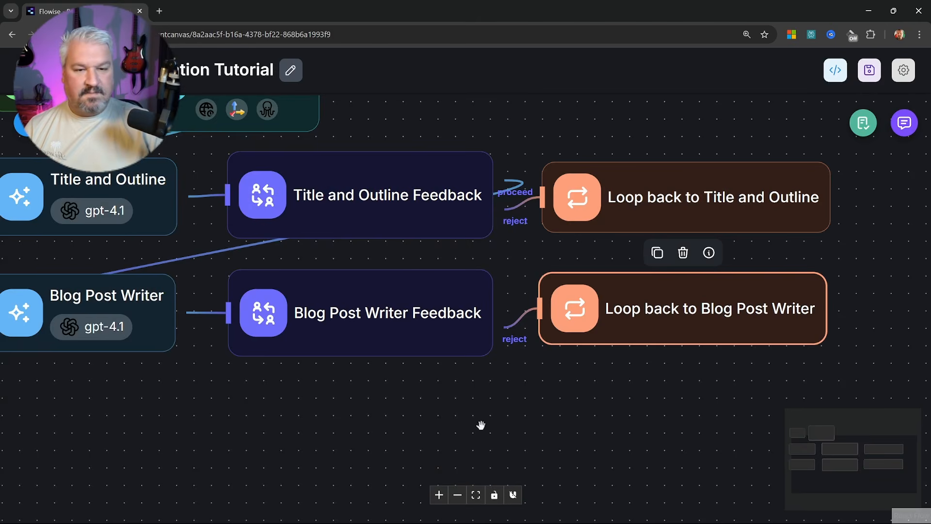
pyautogui.moveTo(480, 426); pyautogui.dragTo(568, 427)
pyautogui.moveTo(719, 318); pyautogui.dragTo(716, 320)
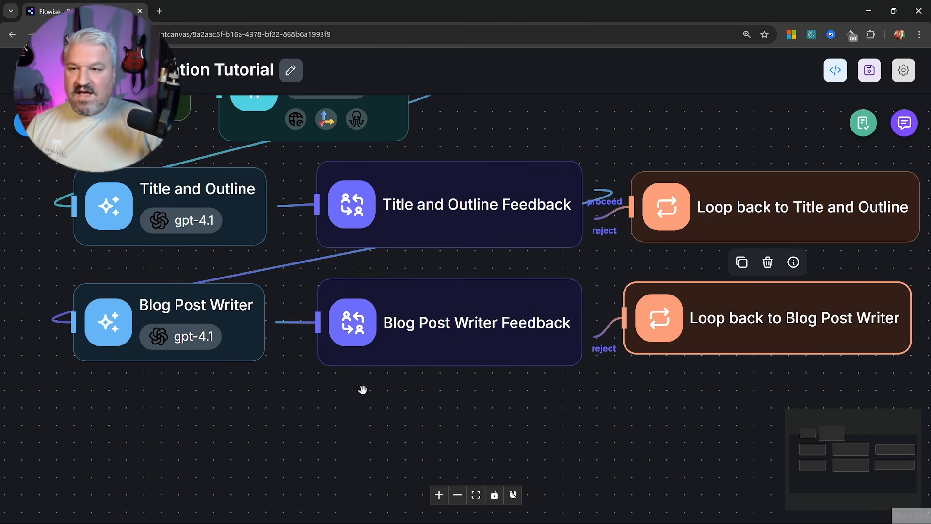
# Add an Agent node under Blog Post Writer, fed by Blog Post Writer Feedback's output
pyautogui.click(24, 130)
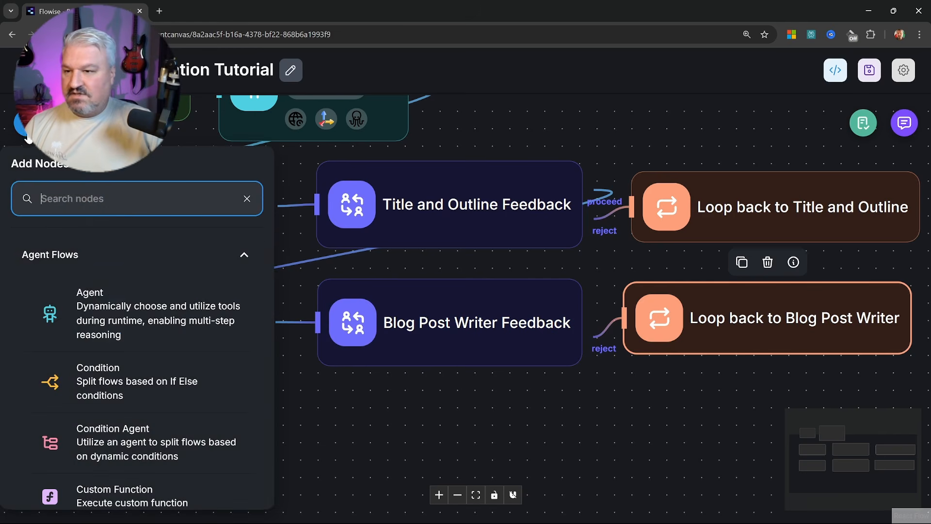
pyautogui.moveTo(90, 299); pyautogui.dragTo(371, 404)
pyautogui.moveTo(426, 383); pyautogui.dragTo(189, 400)
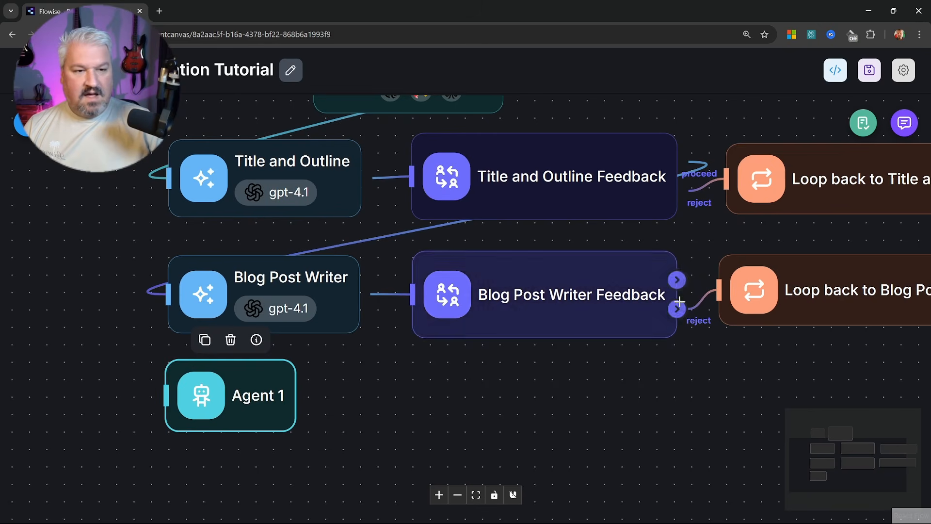
pyautogui.moveTo(657, 339); pyautogui.dragTo(166, 394)
pyautogui.moveTo(415, 414); pyautogui.dragTo(485, 351)
# Rename the new Agent 1 node to Email Agent
pyautogui.doubleClick(328, 352)
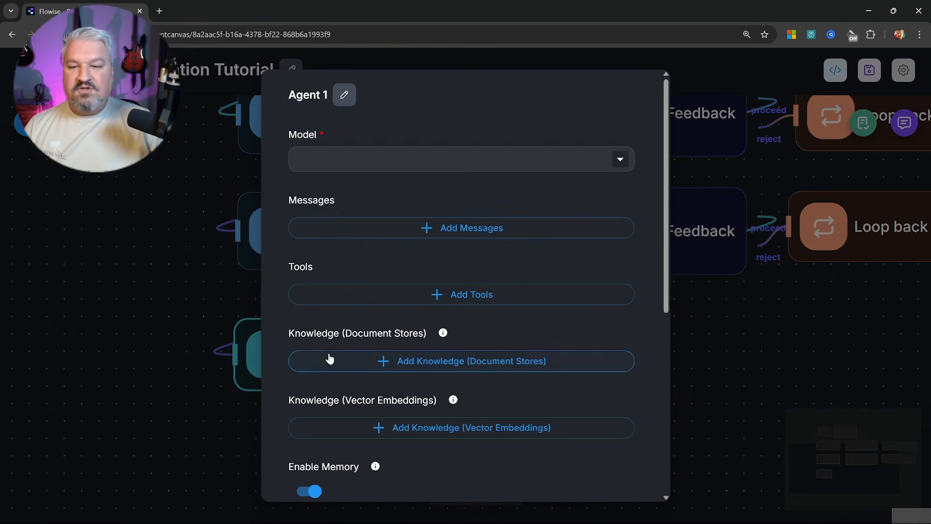
pyautogui.click(346, 95)
pyautogui.write('Email Agent')
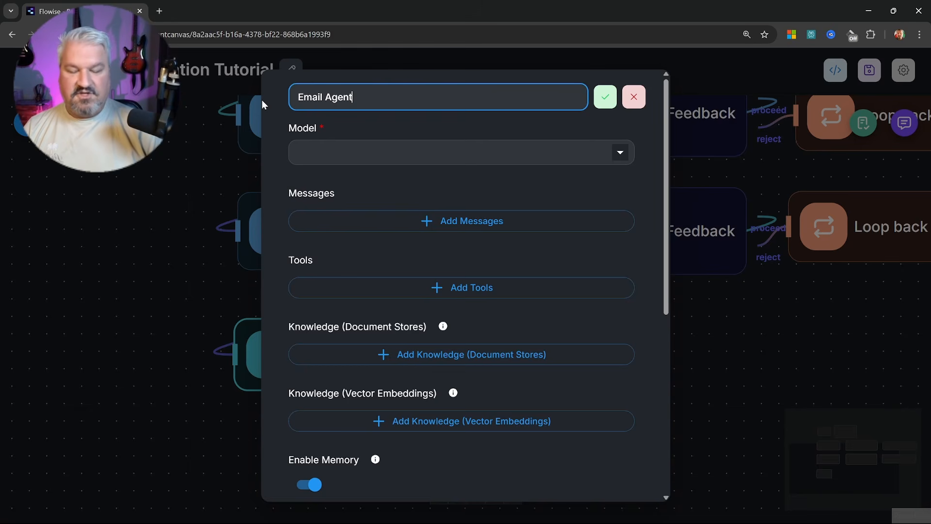
pyautogui.press('Return')
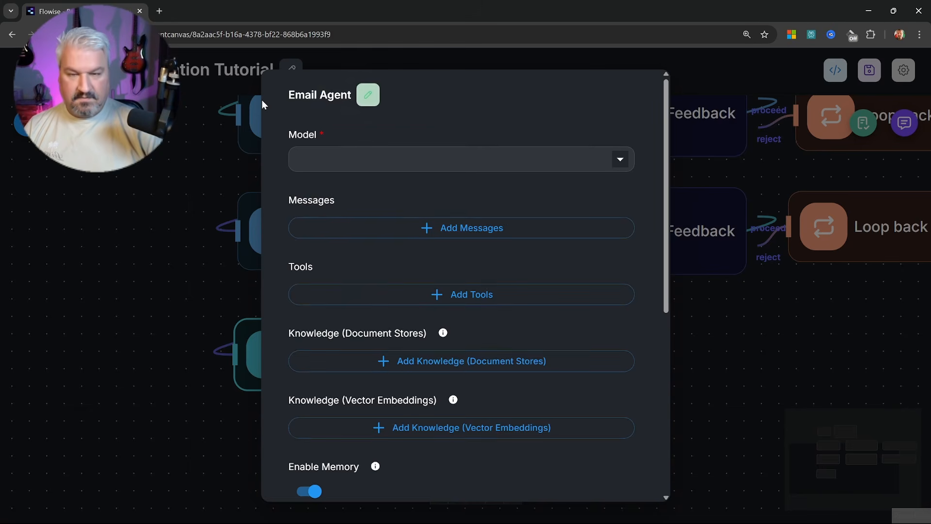
pyautogui.press('Escape')
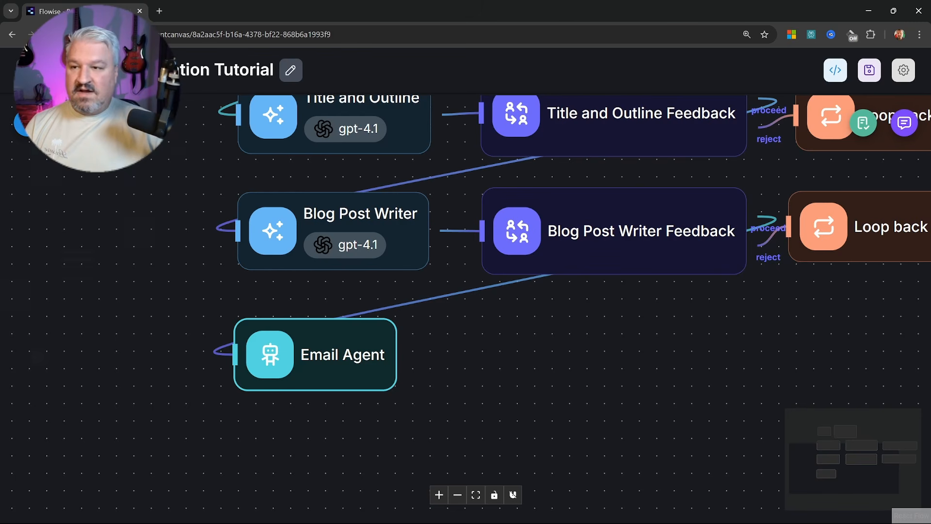
pyautogui.click(27, 123)
pyautogui.scroll(-3, 108, 308)
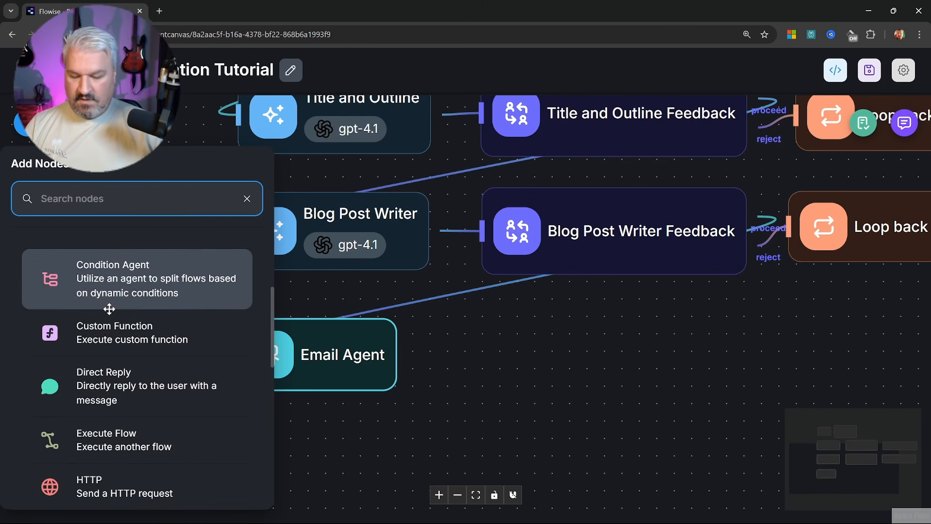
pyautogui.write('too')
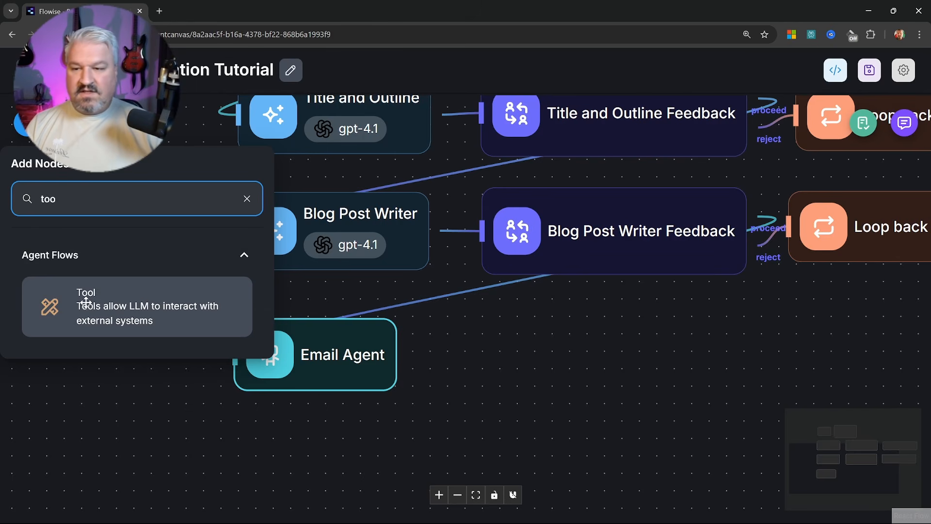
pyautogui.moveTo(85, 302); pyautogui.dragTo(538, 351)
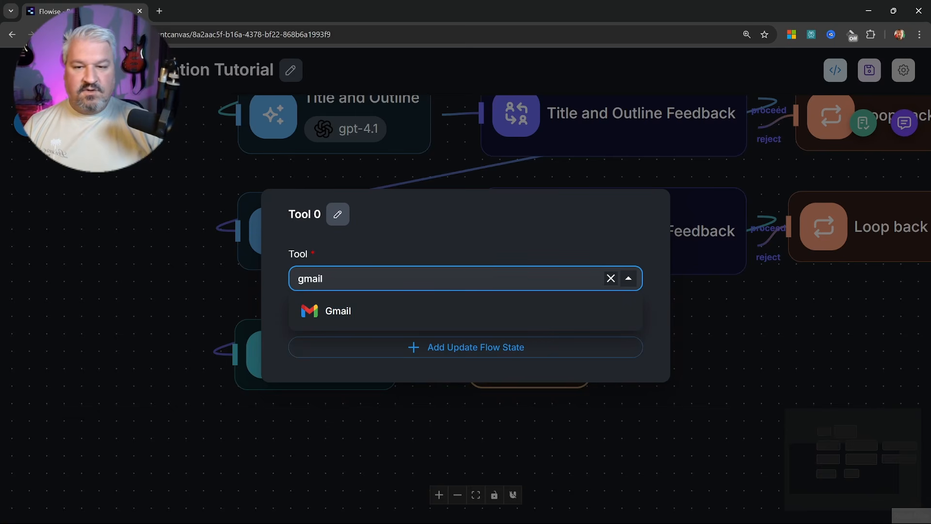
pyautogui.click(341, 306)
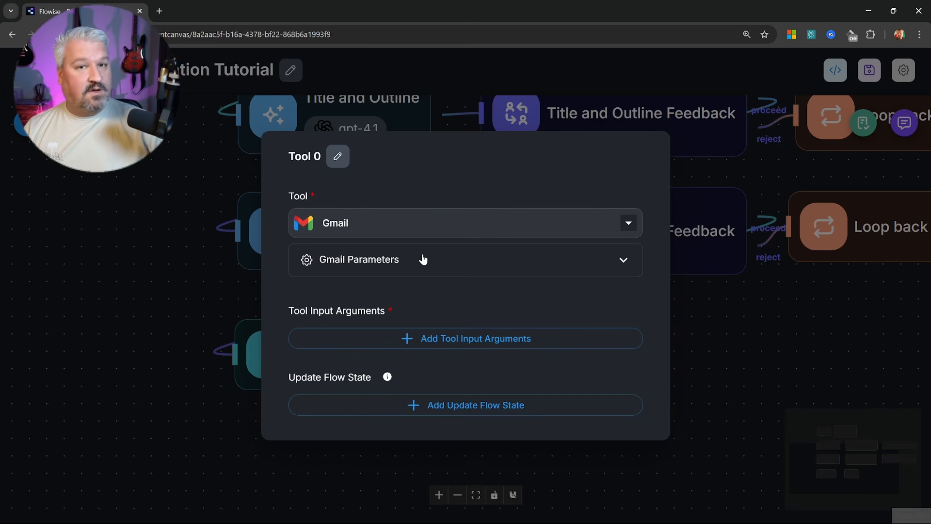
pyautogui.click(746, 298)
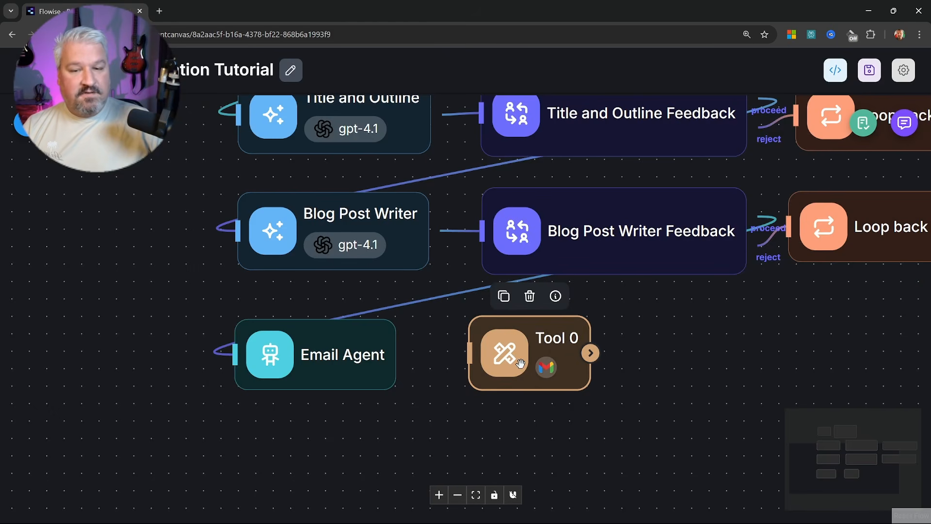
pyautogui.press('Delete')
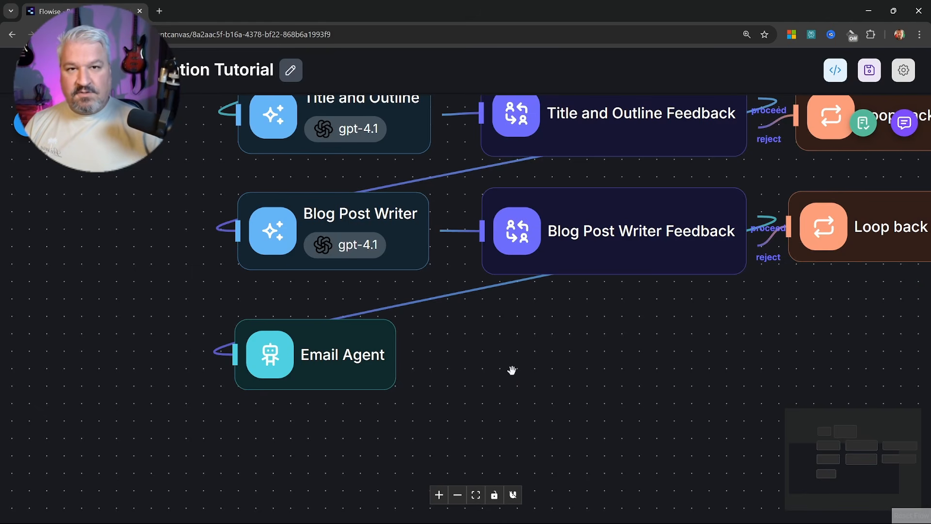
pyautogui.moveTo(309, 228); pyautogui.dragTo(305, 223)
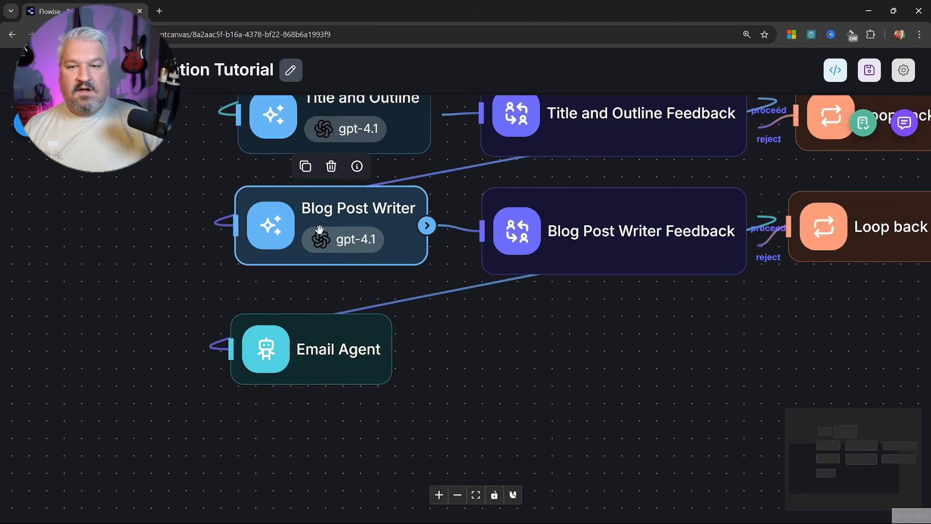
pyautogui.moveTo(321, 228)
pyautogui.mouseDown()
pyautogui.moveTo(338, 245)
pyautogui.moveTo(313, 227)
pyautogui.moveTo(323, 227)
pyautogui.mouseUp()
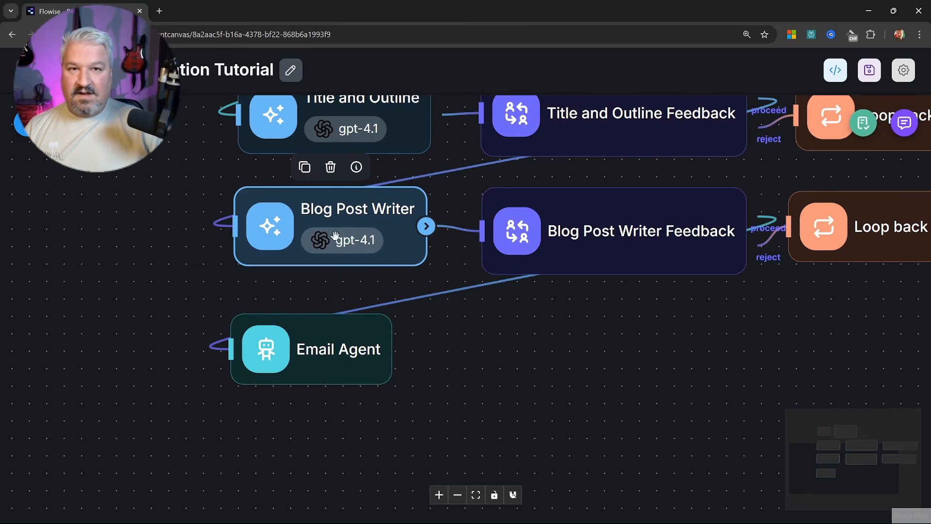
pyautogui.moveTo(311, 337); pyautogui.dragTo(306, 347)
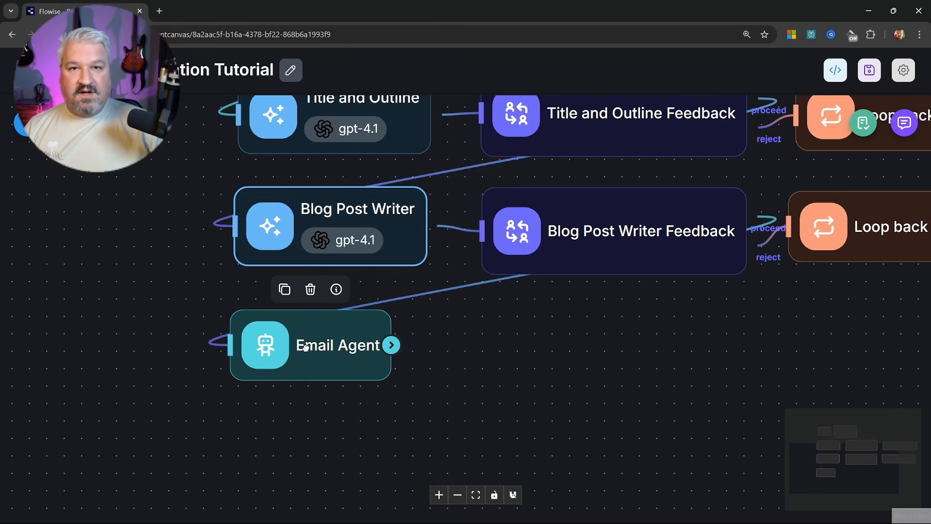
pyautogui.moveTo(307, 245)
pyautogui.mouseDown()
pyautogui.moveTo(305, 254)
pyautogui.moveTo(305, 241)
pyautogui.mouseUp()
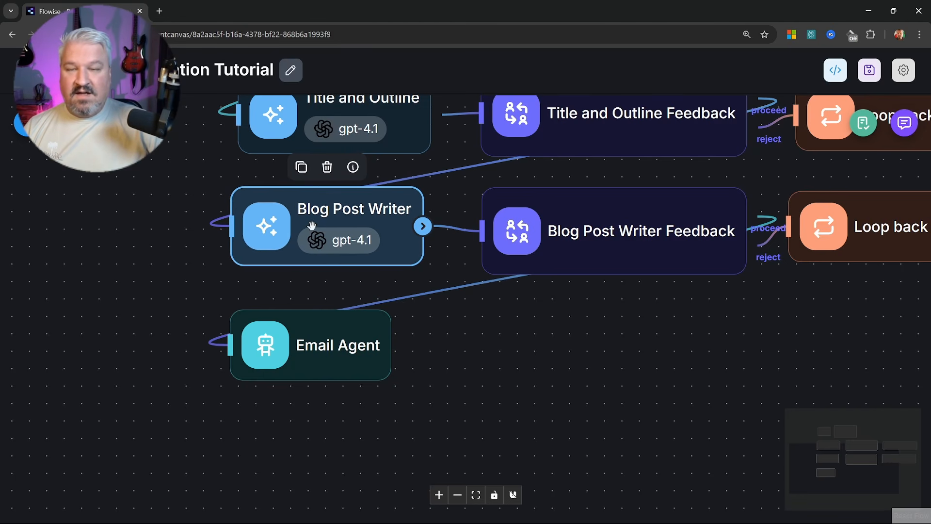
pyautogui.click(328, 318)
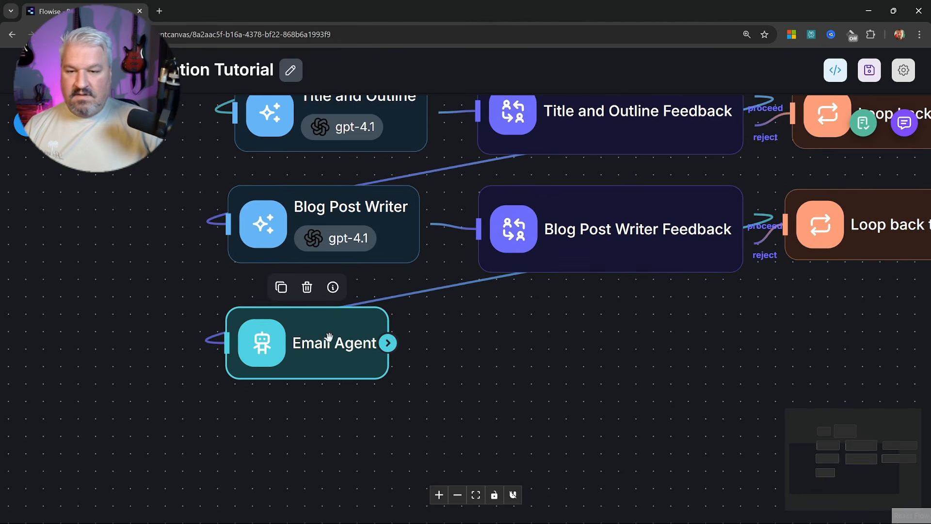
# Set the Email Agent's model to ChatOpenAI and add a System-role message
pyautogui.doubleClick(328, 337)
pyautogui.click(393, 160)
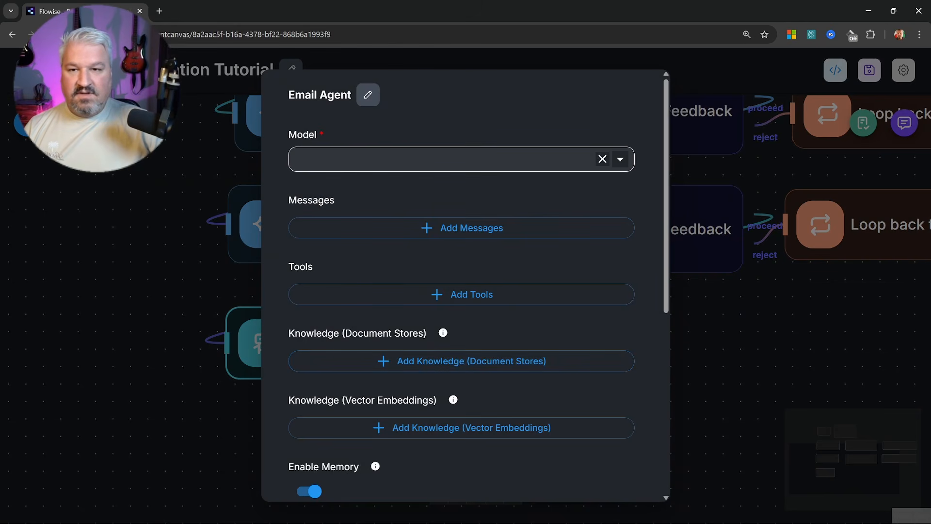
pyautogui.scroll(-10, 354, 277)
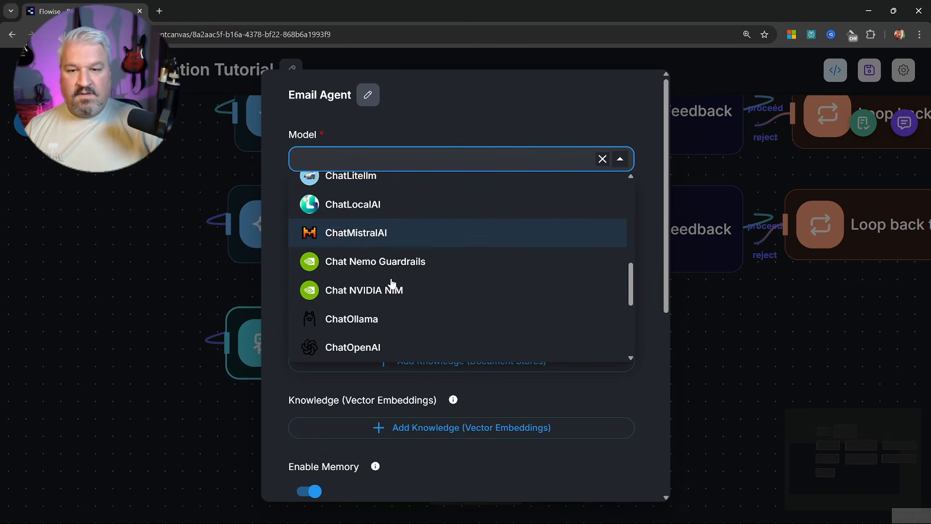
pyautogui.click(371, 293)
pyautogui.click(453, 204)
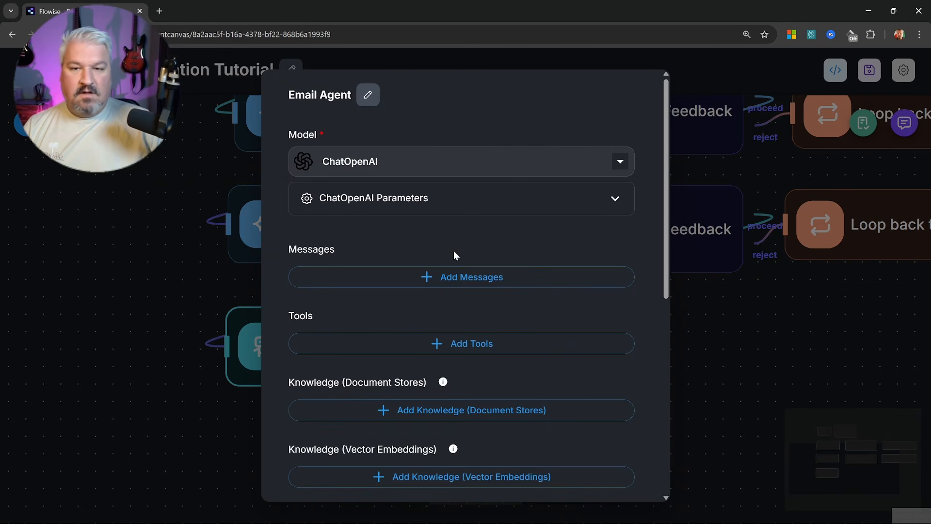
pyautogui.click(450, 278)
pyautogui.click(451, 319)
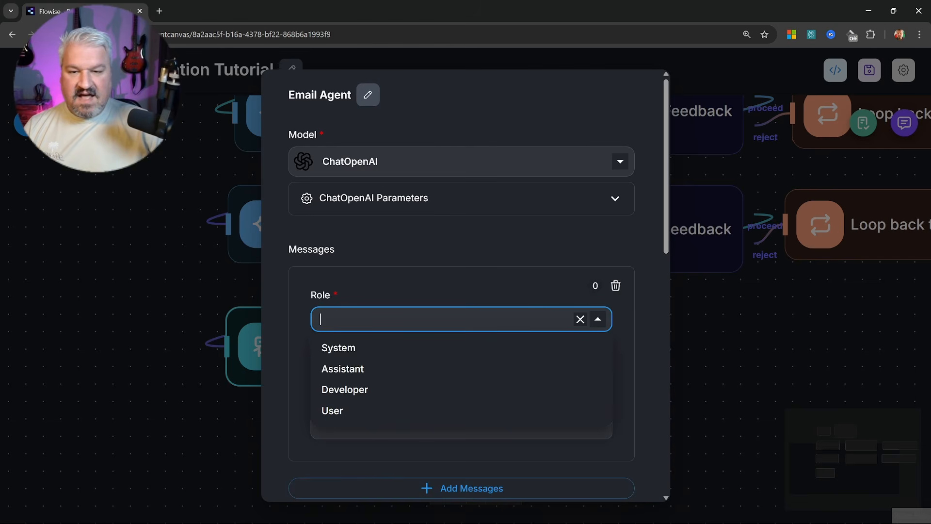
pyautogui.click(332, 349)
# Paste the prompt to email the blog post as professional HTML, then add a second message
pyautogui.click(604, 362)
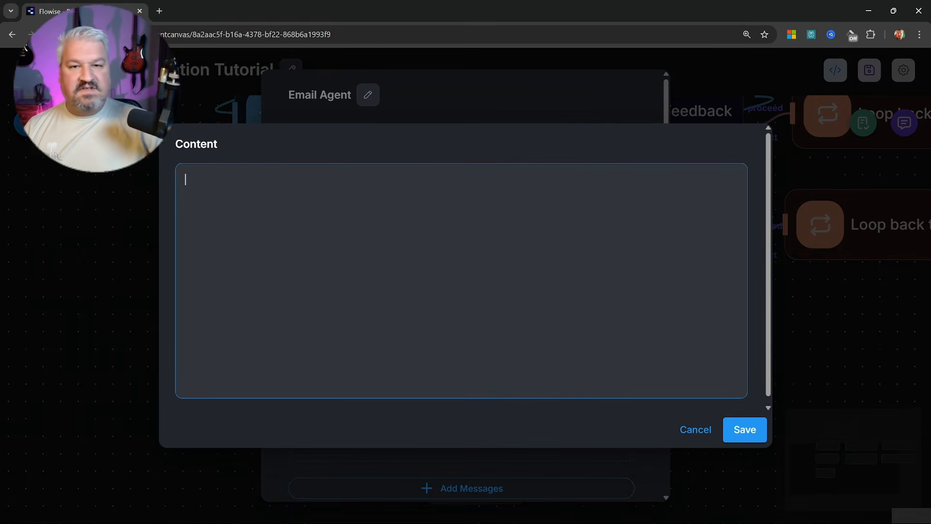
pyautogui.hotkey('ctrl', 'v')
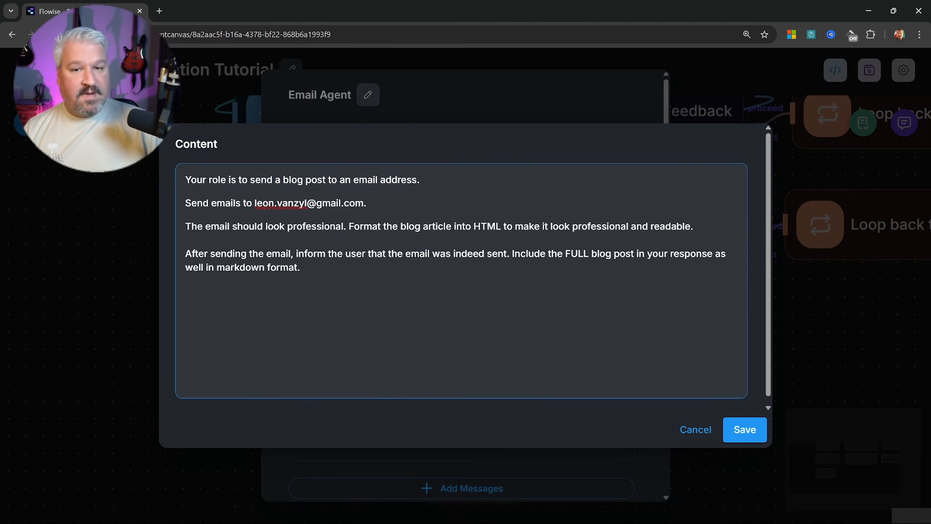
pyautogui.click(367, 203)
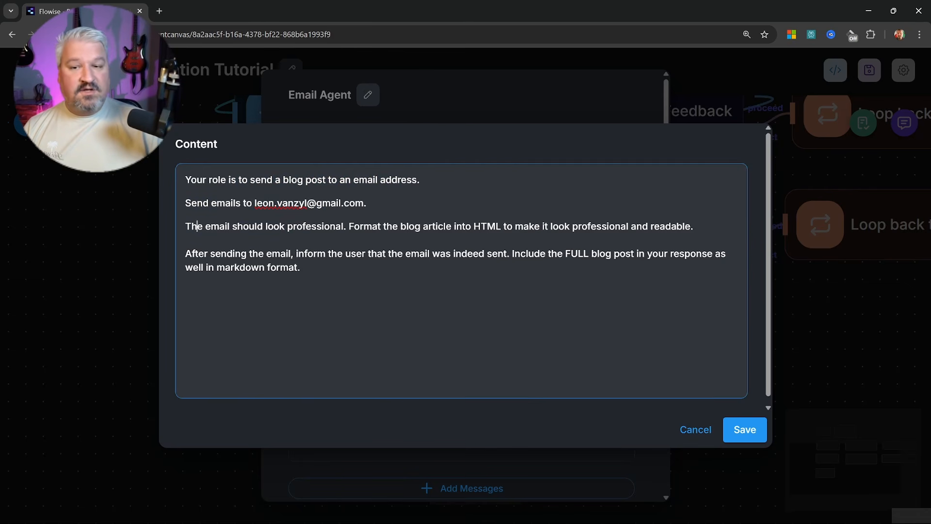
pyautogui.click(473, 253)
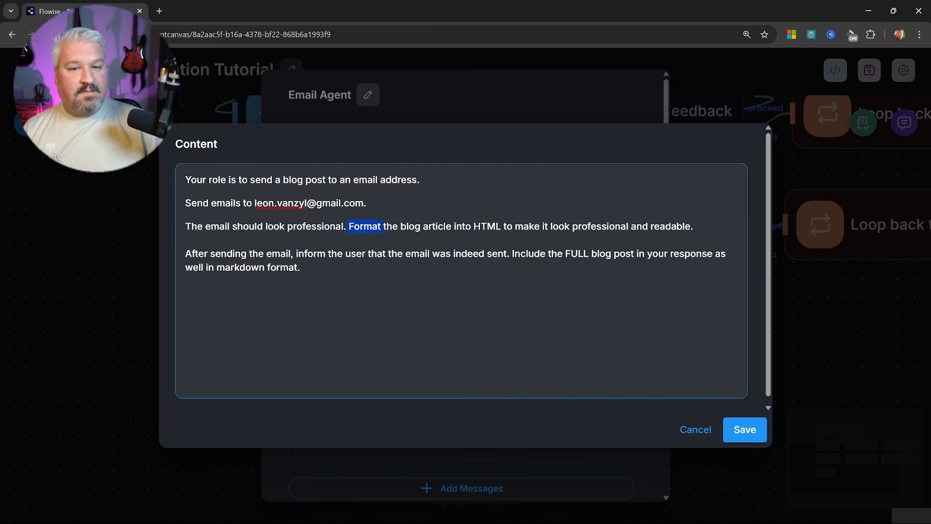
pyautogui.moveTo(496, 227); pyautogui.dragTo(502, 227)
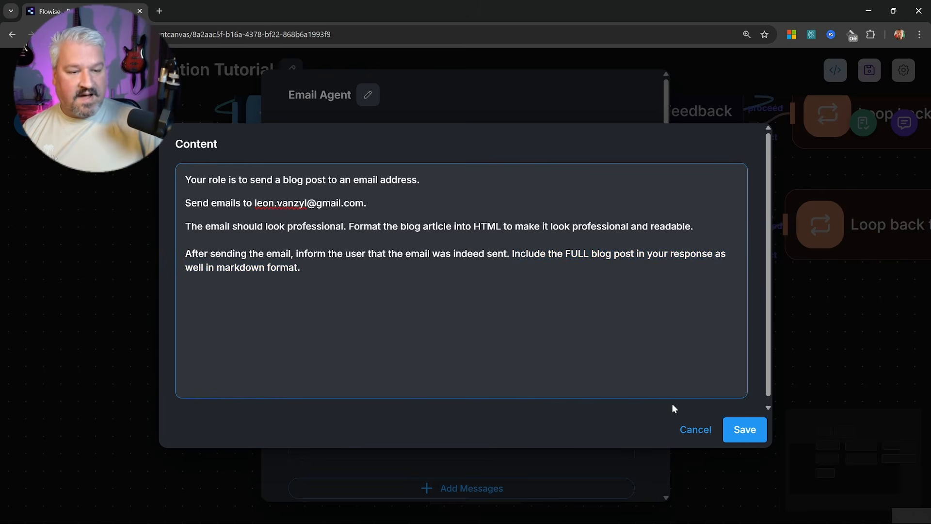
pyautogui.click(744, 429)
pyautogui.click(451, 268)
pyautogui.click(446, 306)
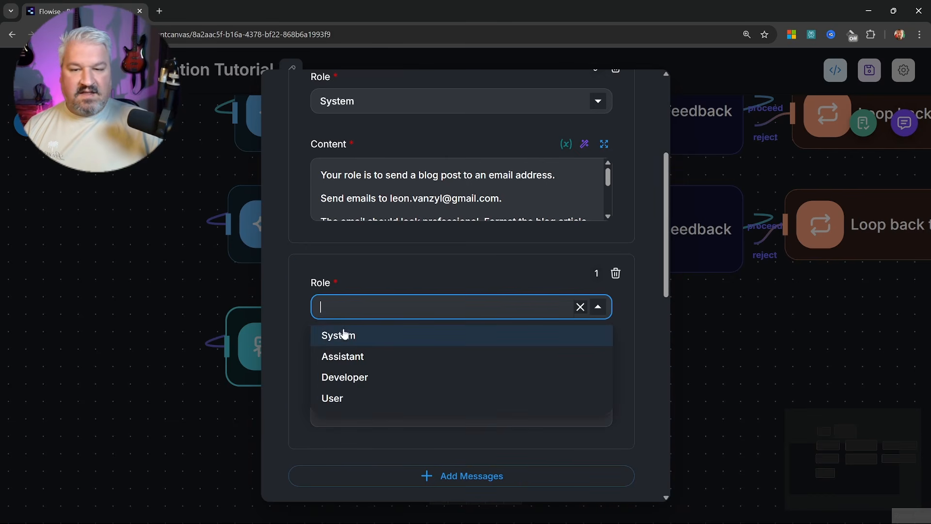
# Make the second message a User message reading 'Blog Post:' followed by {{ llmAgentflow_1 }}
pyautogui.click(333, 397)
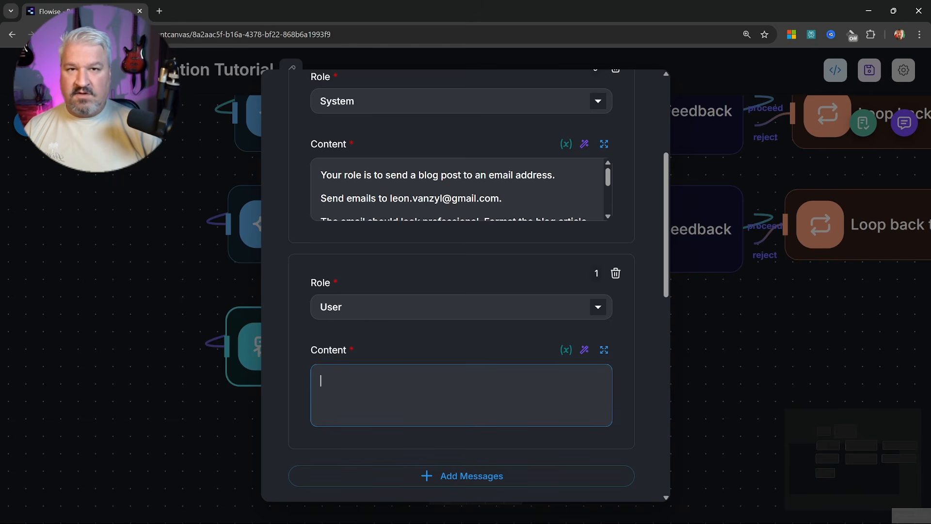
pyautogui.write('Blog')
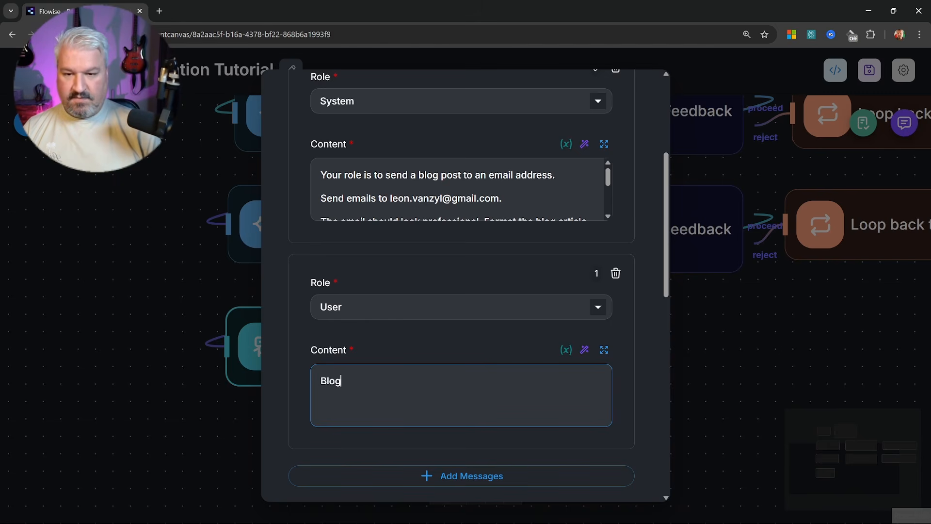
pyautogui.write(' Post:')
pyautogui.press('Return')
pyautogui.write('{{')
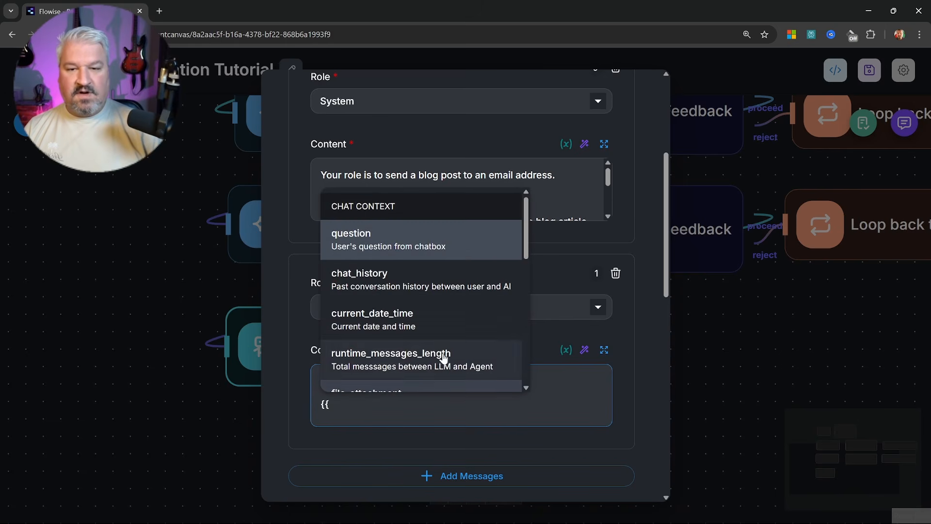
pyautogui.scroll(-5, 441, 311)
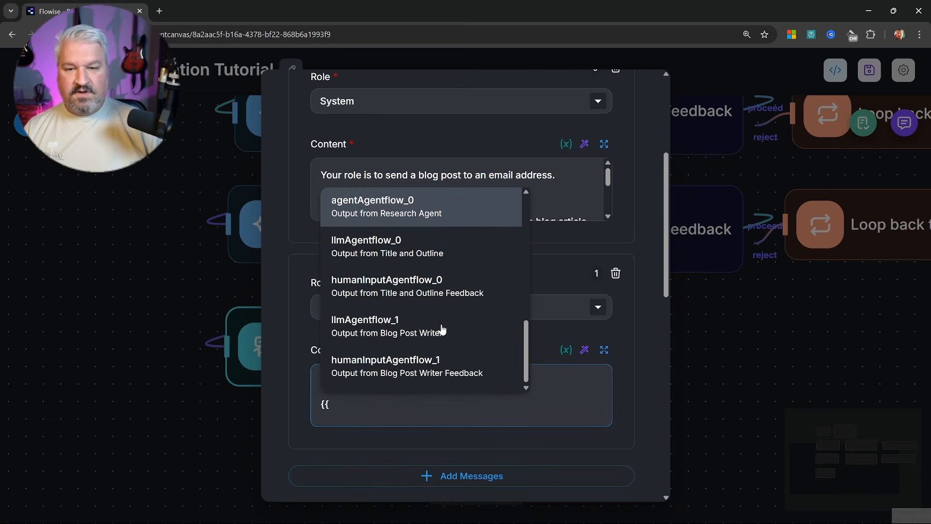
pyautogui.click(407, 329)
pyautogui.scroll(-3, 464, 291)
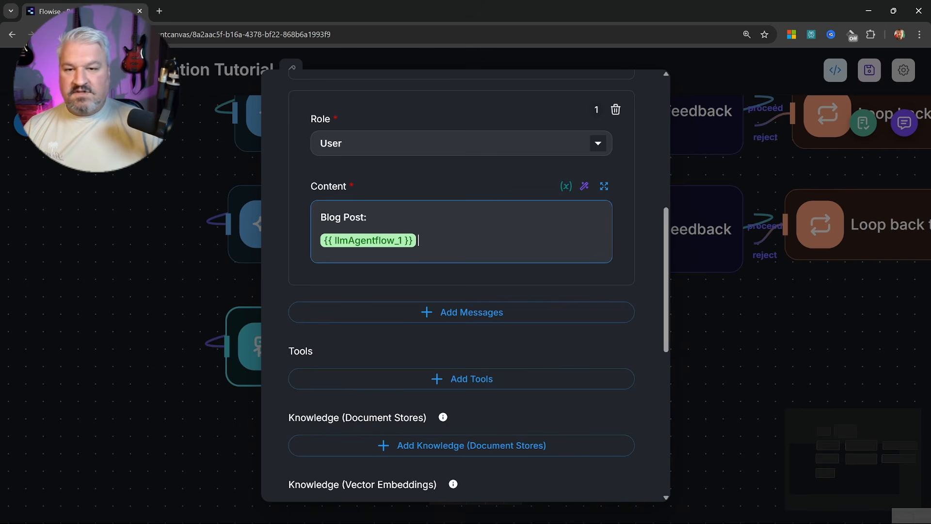
pyautogui.scroll(-3, 434, 216)
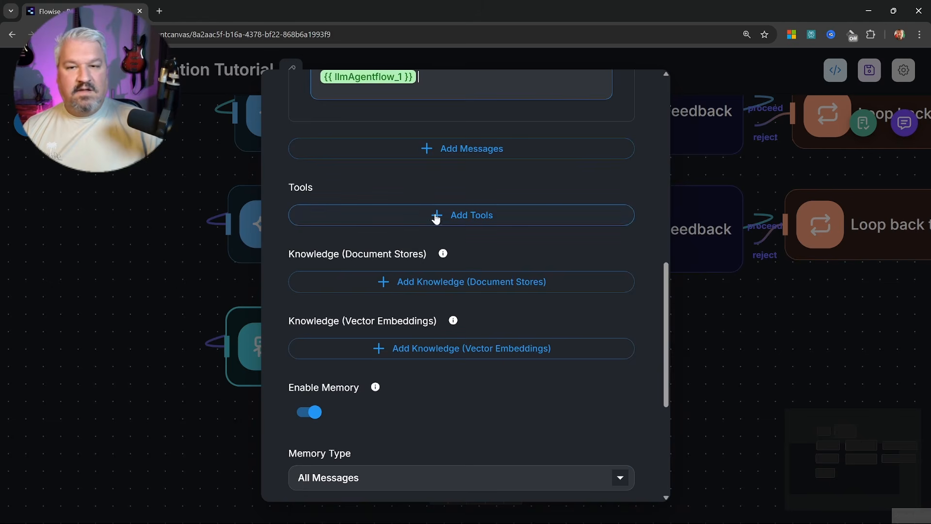
# Add the Gmail tool to the Email Agent and expand its Gmail Parameters
pyautogui.click(437, 213)
pyautogui.click(367, 257)
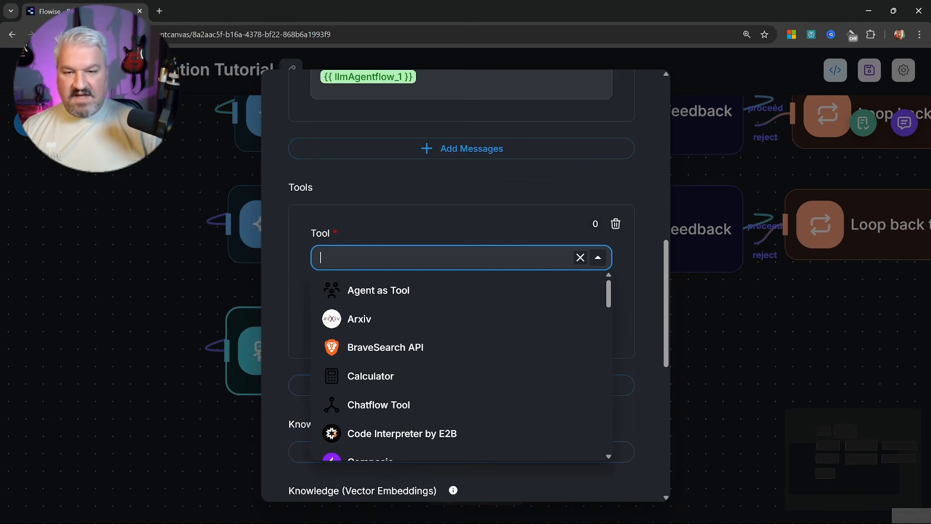
pyautogui.write('gmail')
pyautogui.click(367, 290)
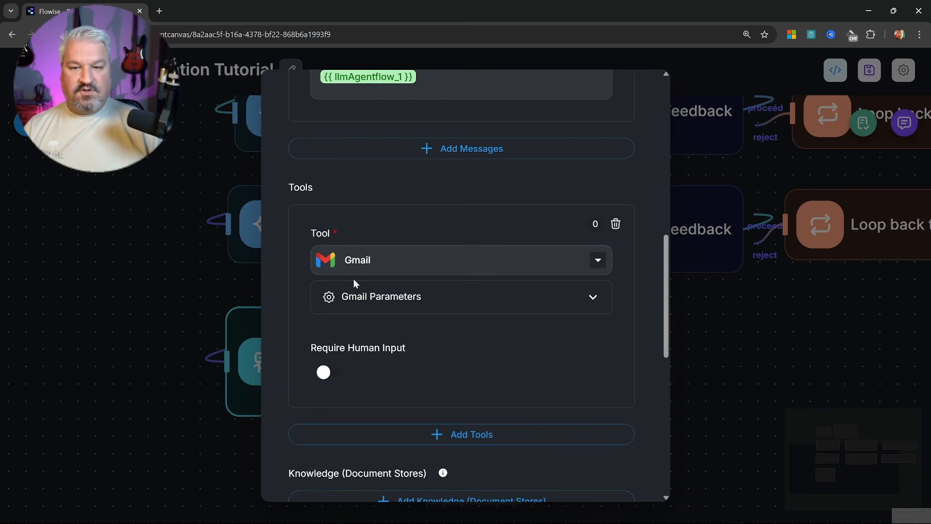
pyautogui.click(437, 297)
pyautogui.scroll(-2, 435, 309)
# Start a new Gmail OAuth2 credential named 'Gmail OAuth Tutorial' and open Google Cloud alongside
pyautogui.click(436, 263)
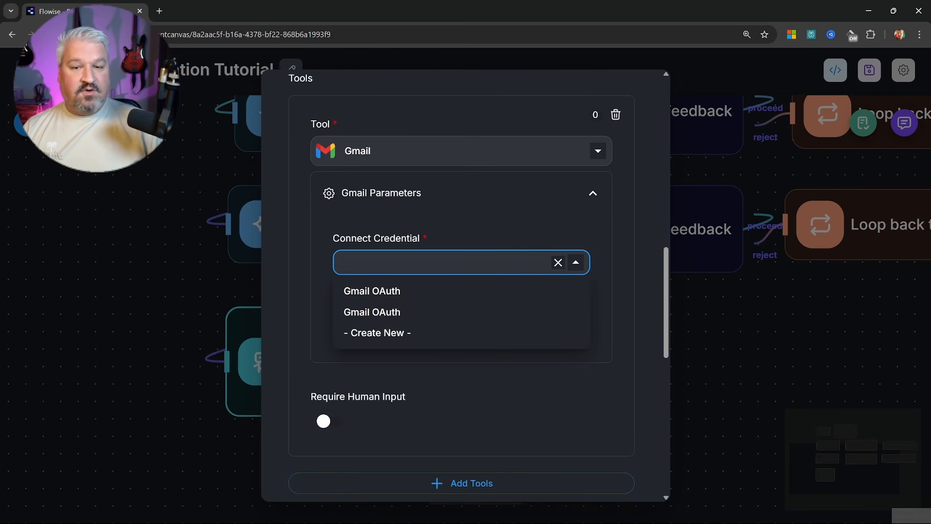
pyautogui.click(383, 333)
pyautogui.write('Gmai')
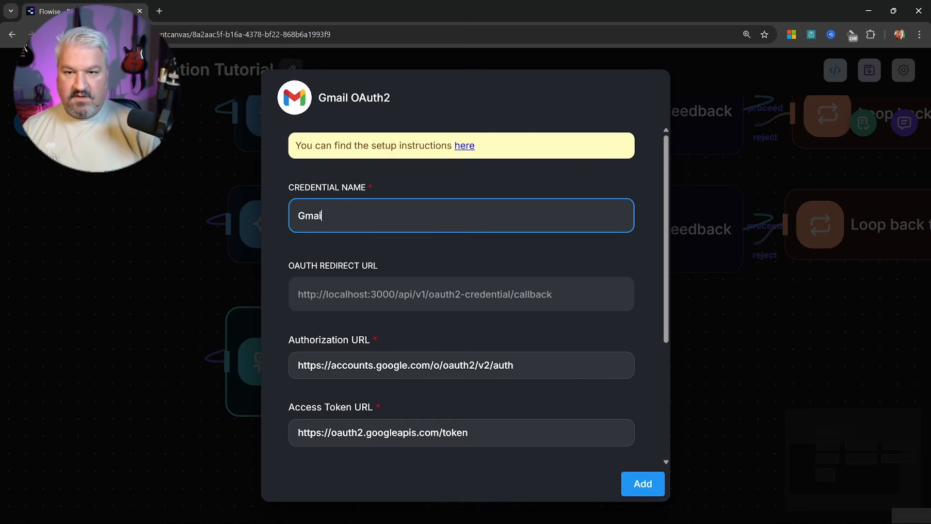
pyautogui.write('l OAut')
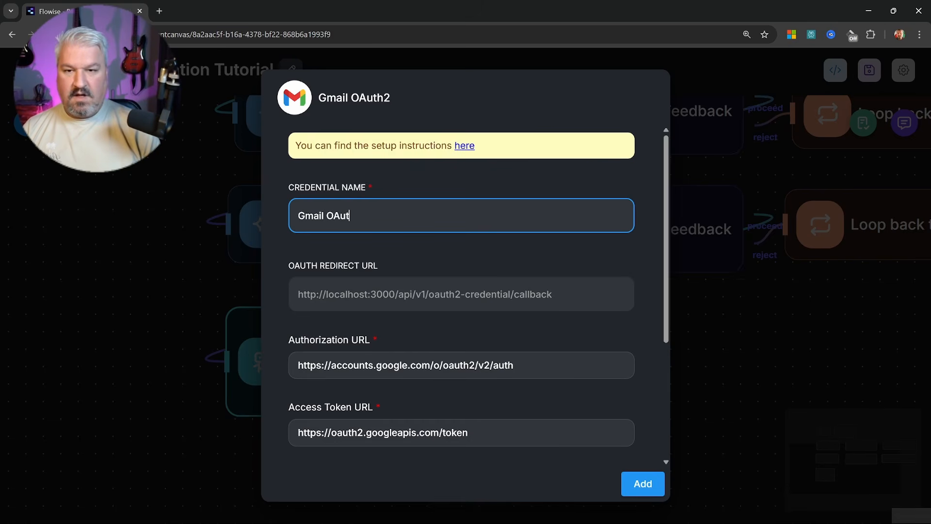
pyautogui.write('h TUtorial')
pyautogui.press('BackSpace')
pyautogui.press('BackSpace')
pyautogui.scroll(-4, 395, 223)
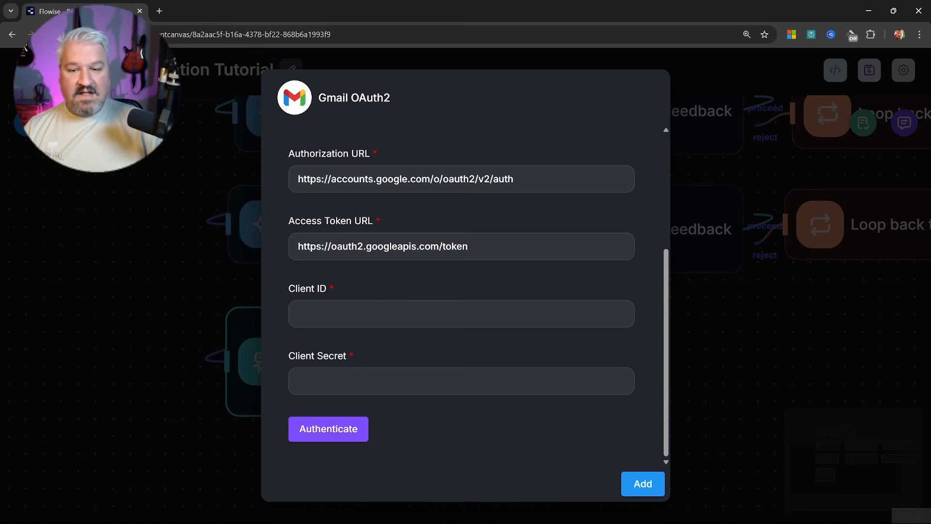
pyautogui.click(395, 381)
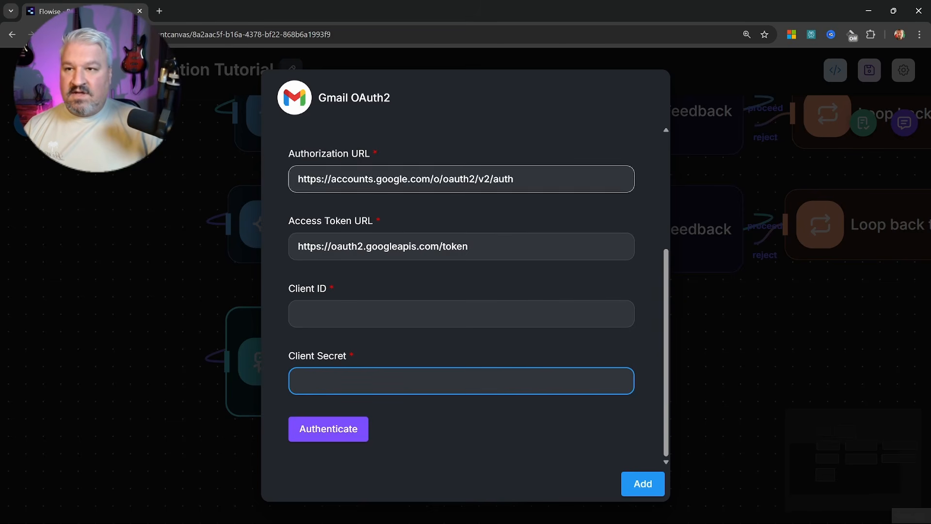
pyautogui.click(160, 12)
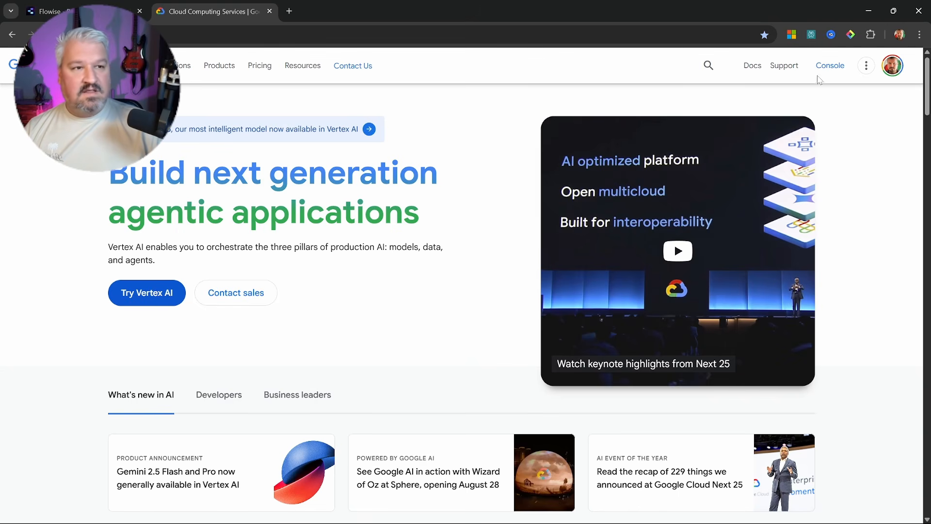
# Create the Google Cloud project 'Flowise Tutorials' and make it the active project
pyautogui.click(830, 66)
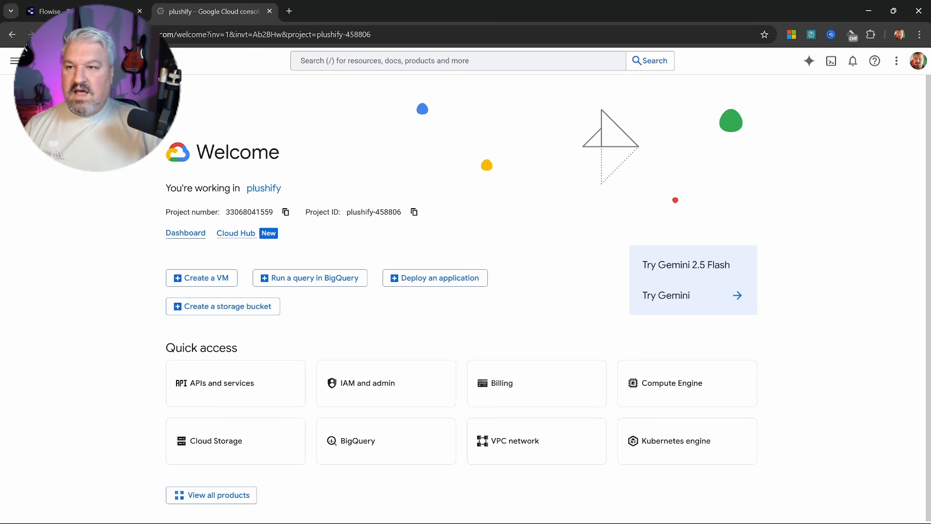
pyautogui.click(131, 61)
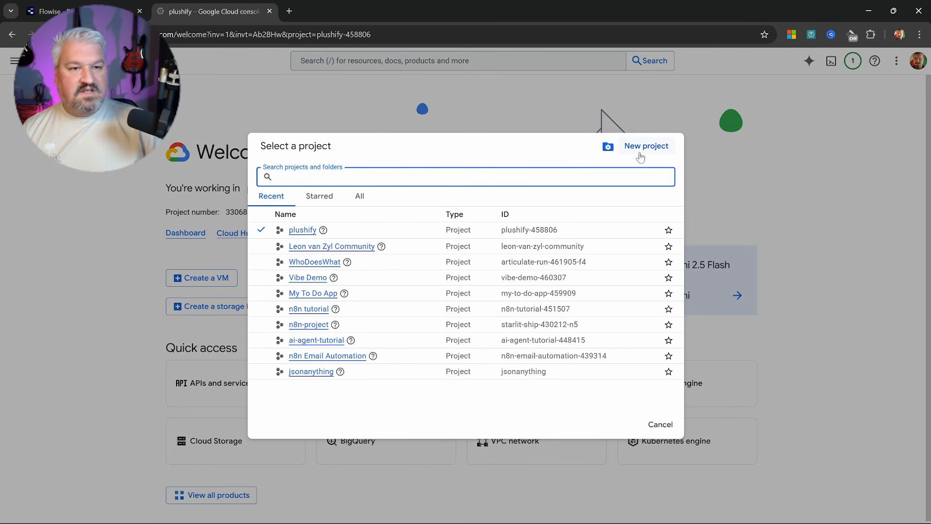
pyautogui.click(648, 148)
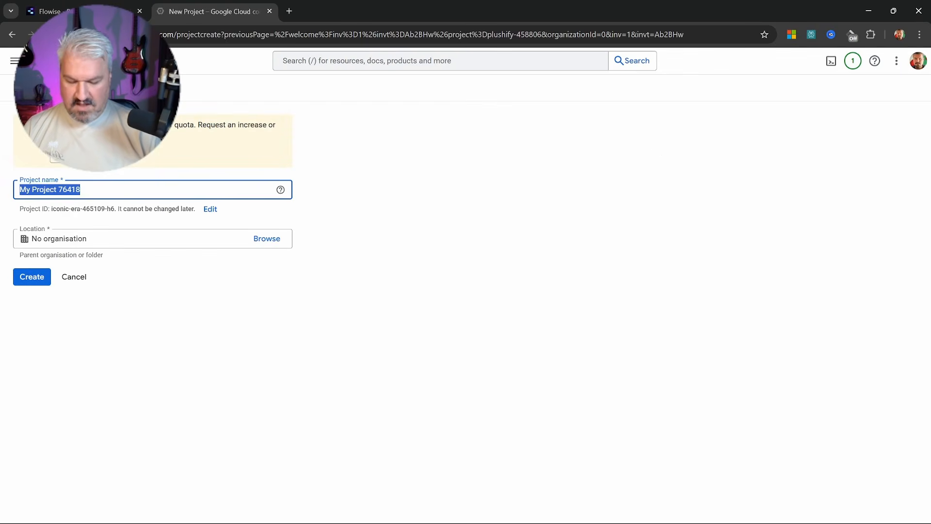
pyautogui.write('Flowise Tutorials')
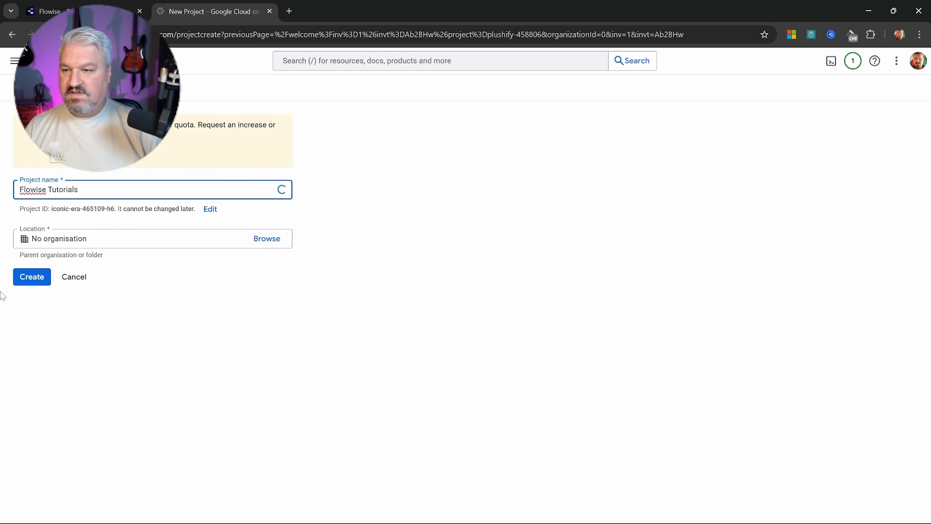
pyautogui.click(29, 277)
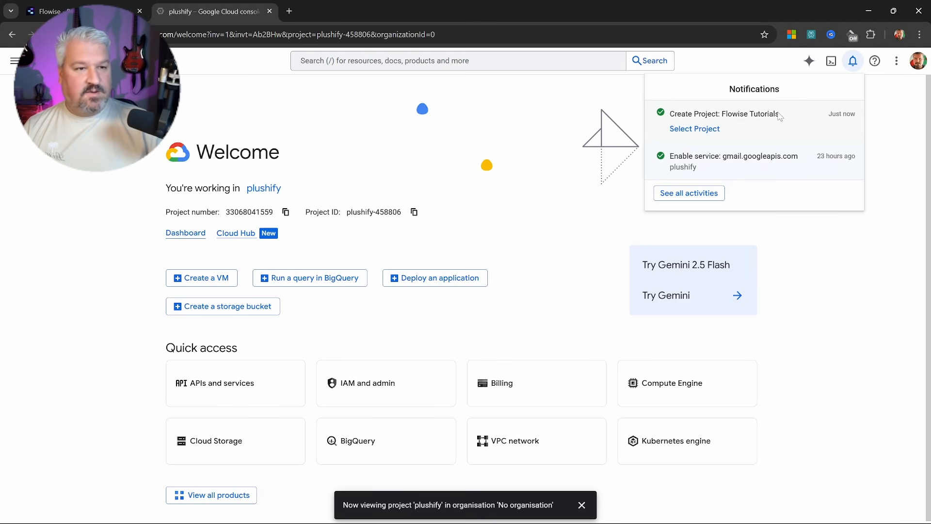
pyautogui.click(697, 130)
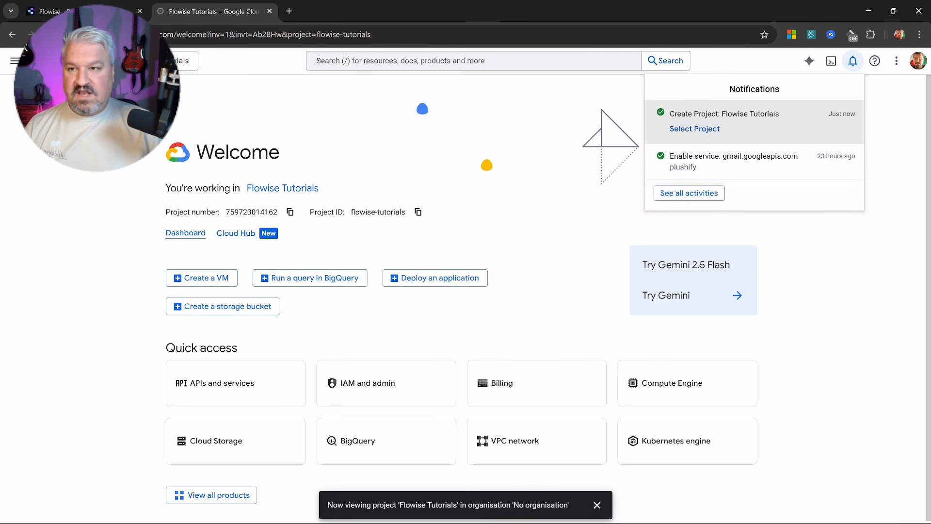
# Search the APIs and services Library for Gmail
pyautogui.click(180, 61)
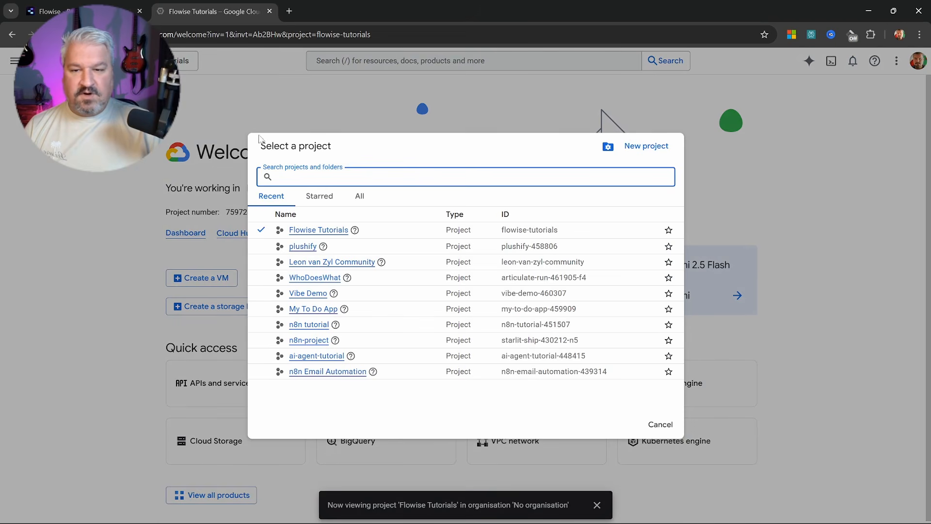
pyautogui.click(15, 60)
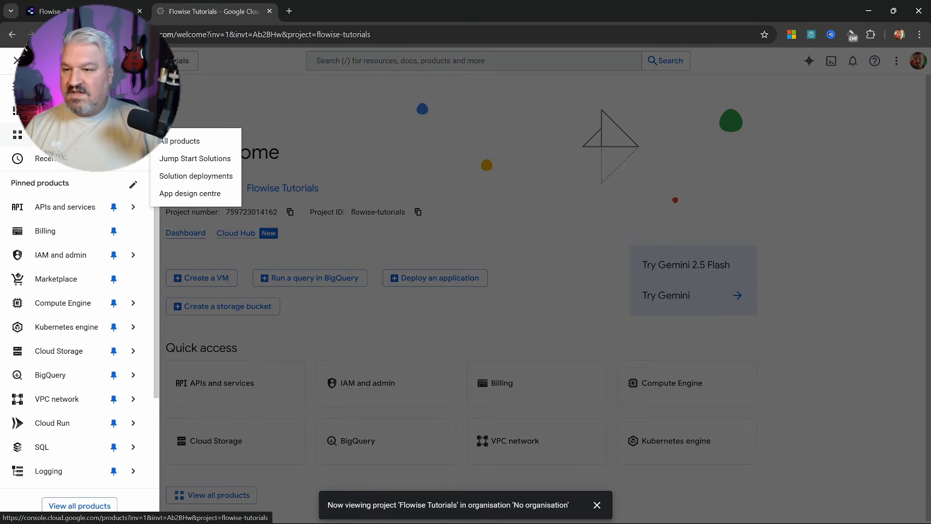
pyautogui.moveTo(86, 214)
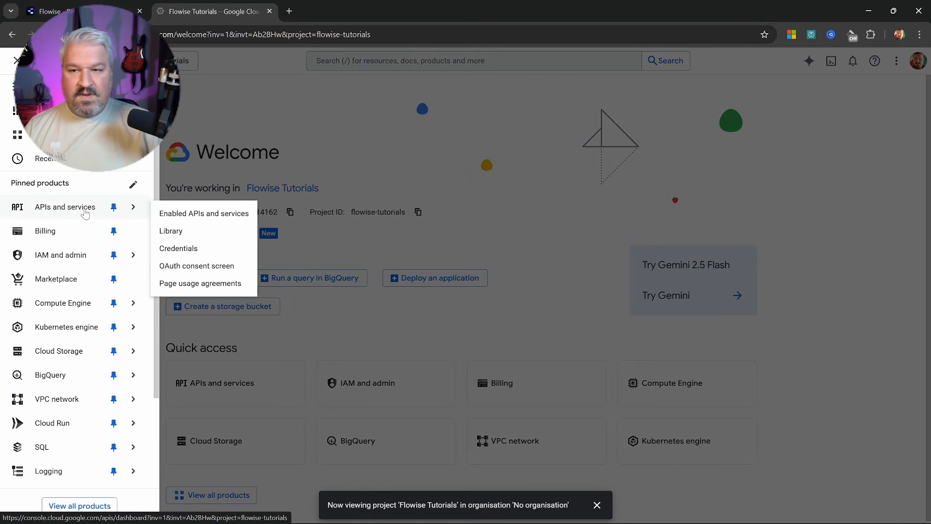
pyautogui.click(194, 213)
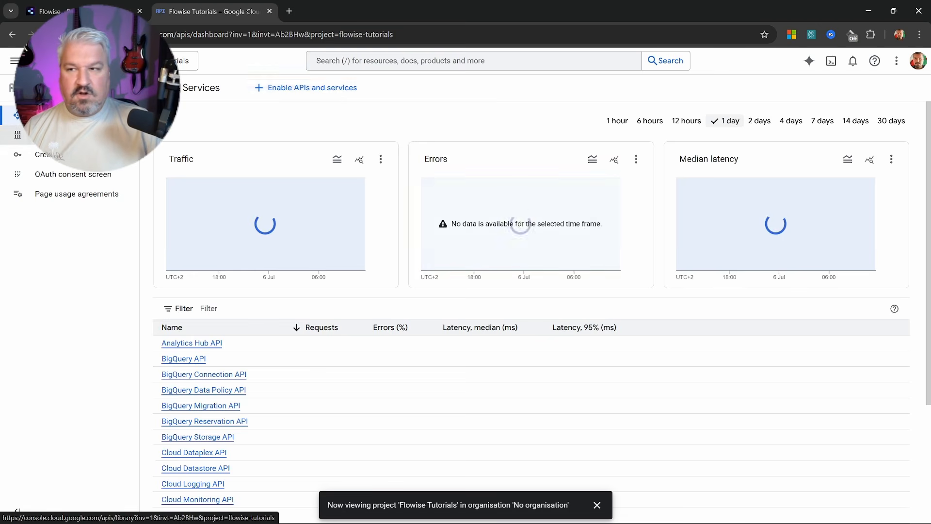
pyautogui.click(46, 136)
pyautogui.click(366, 214)
pyautogui.write('Gmail')
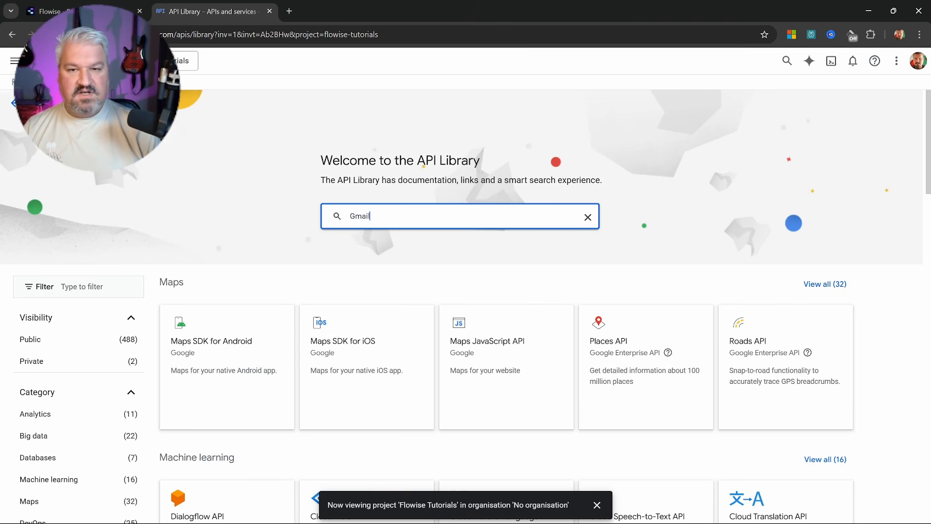
pyautogui.press('Return')
# Enable the Gmail API for the project and go to the OAuth consent screen
pyautogui.click(255, 203)
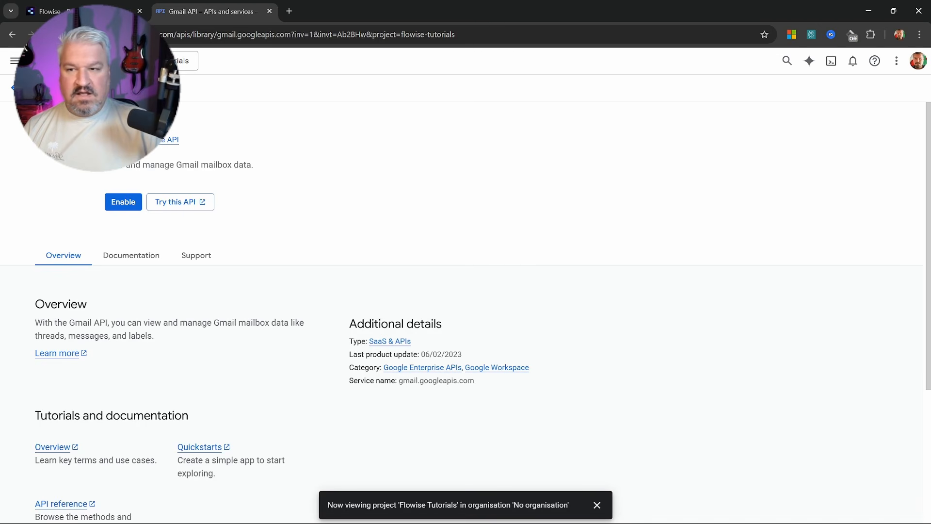
pyautogui.click(118, 203)
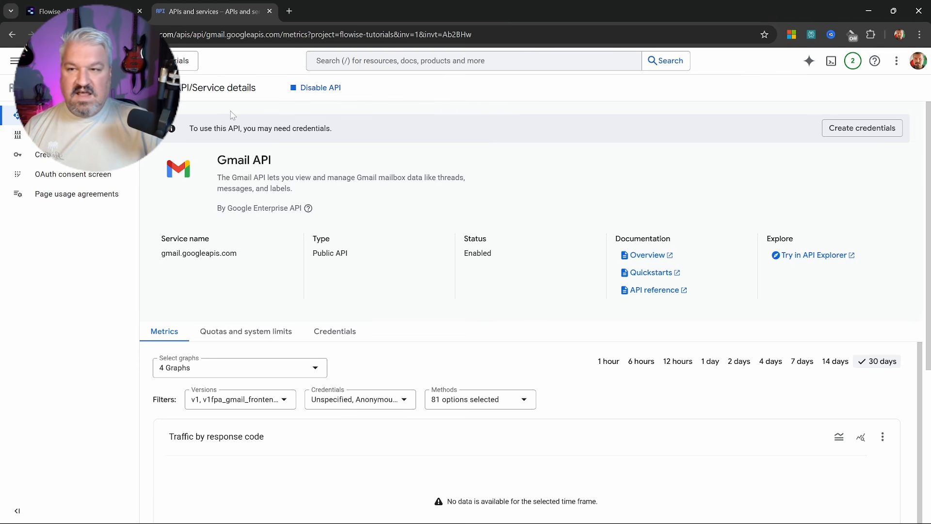
pyautogui.click(76, 178)
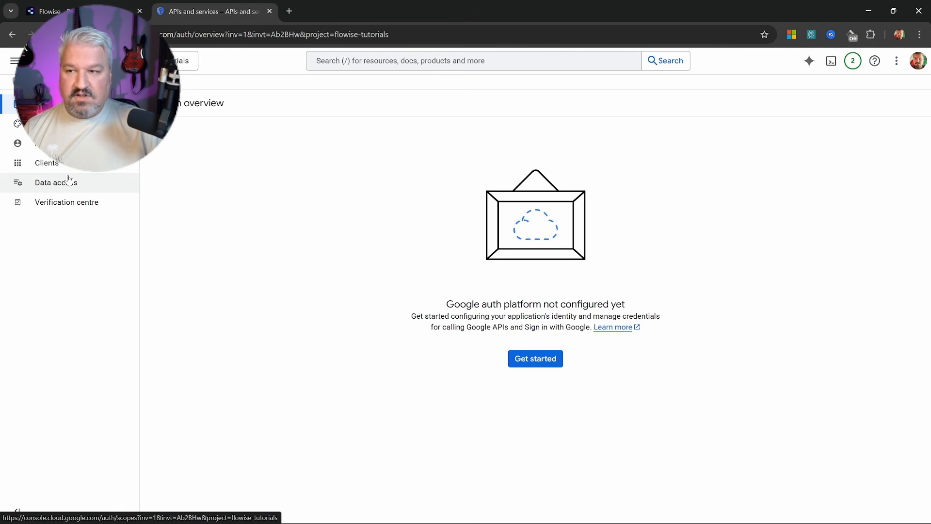
# Name the OAuth app 'Flowise Tutorial' with the account's address as support email
pyautogui.click(528, 363)
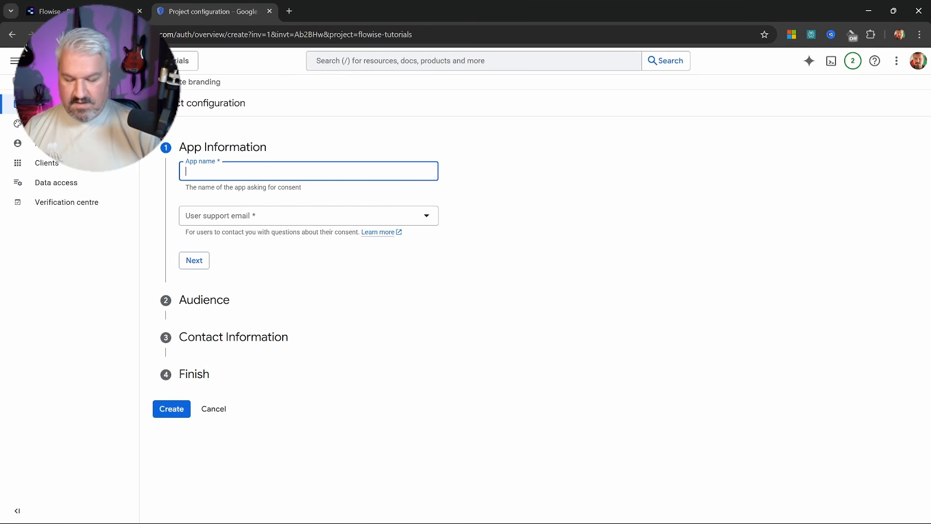
pyautogui.write('Flowise ')
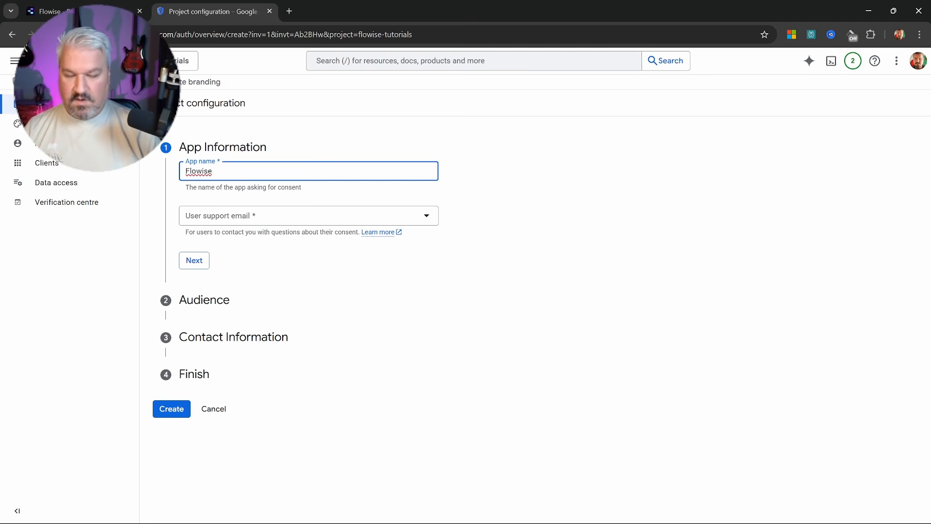
pyautogui.write('Tutorial')
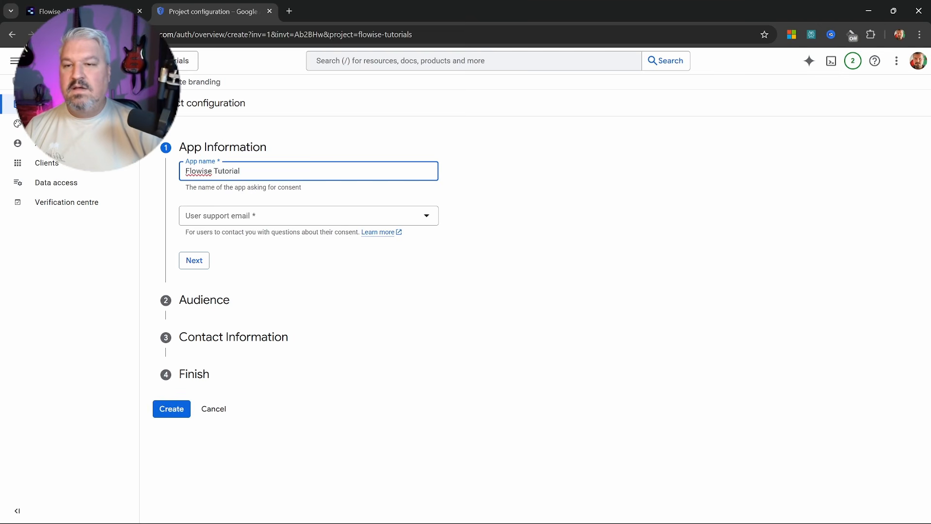
pyautogui.click(256, 215)
pyautogui.click(253, 220)
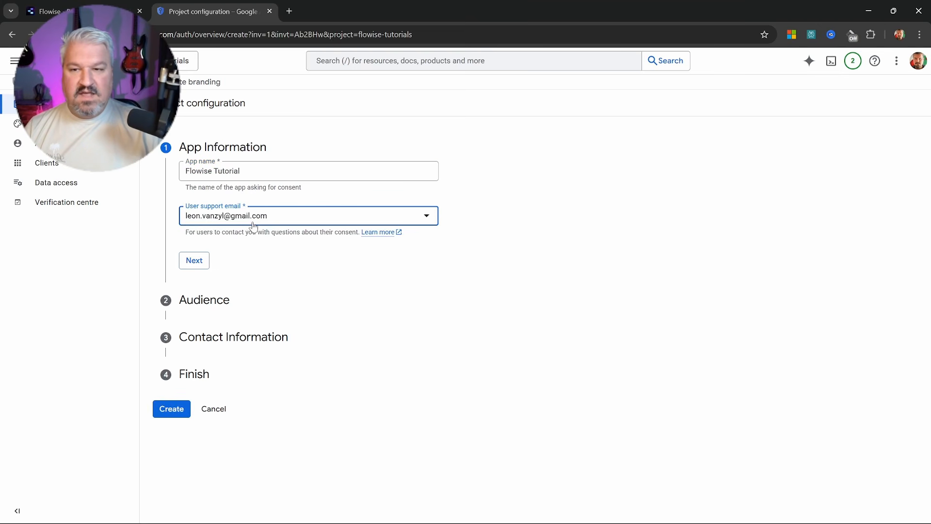
pyautogui.click(198, 260)
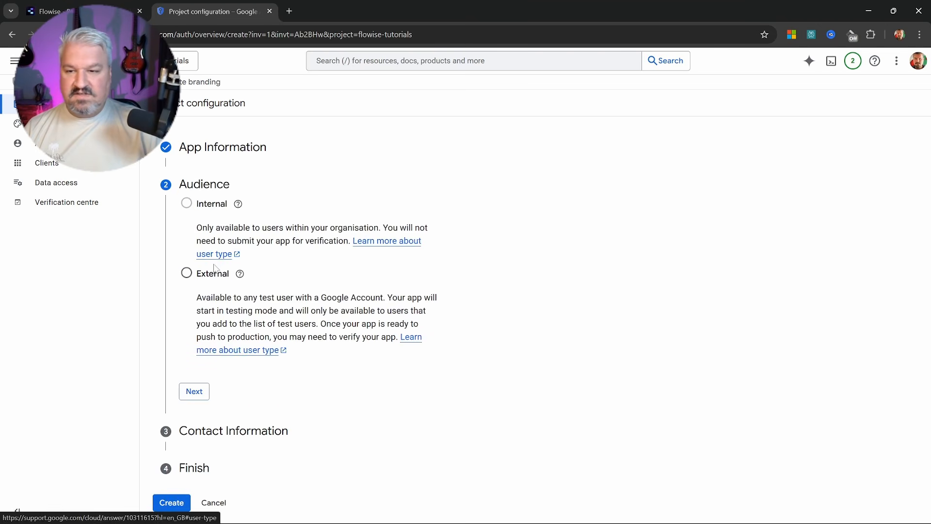
# Choose External audience, enter the contact e-mail, accept the data policy and create the configuration
pyautogui.click(187, 273)
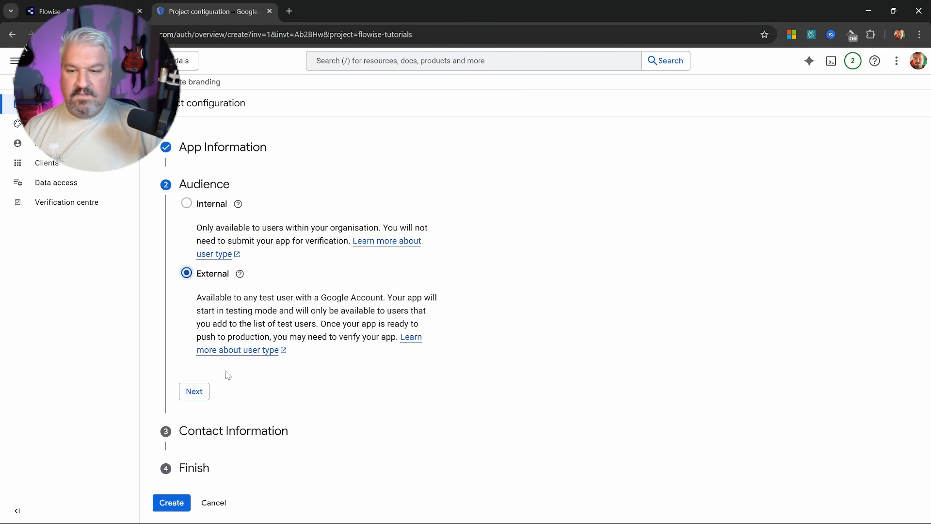
pyautogui.click(194, 391)
pyautogui.click(240, 252)
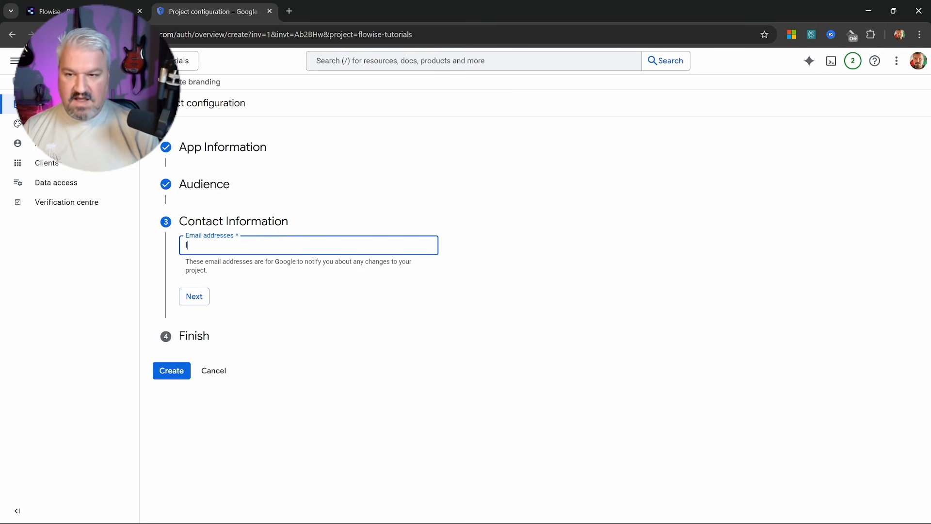
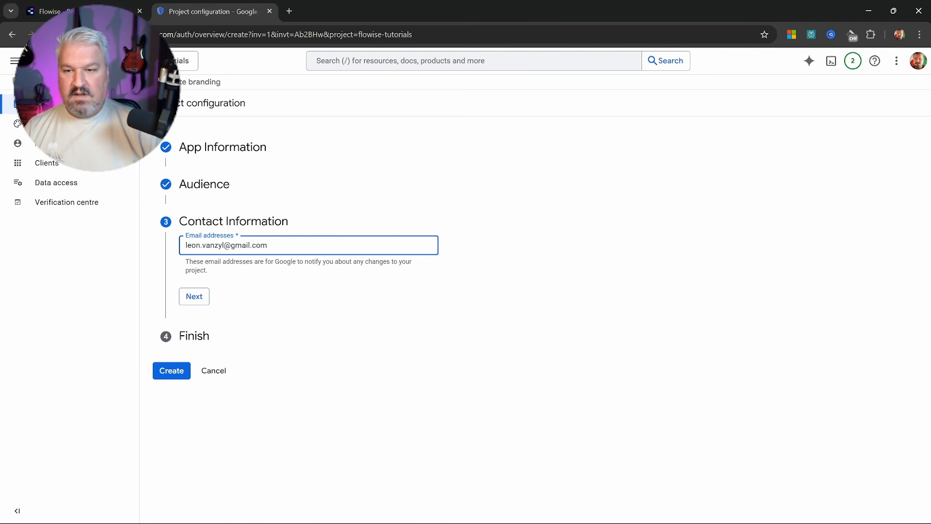
pyautogui.click(199, 295)
pyautogui.click(186, 278)
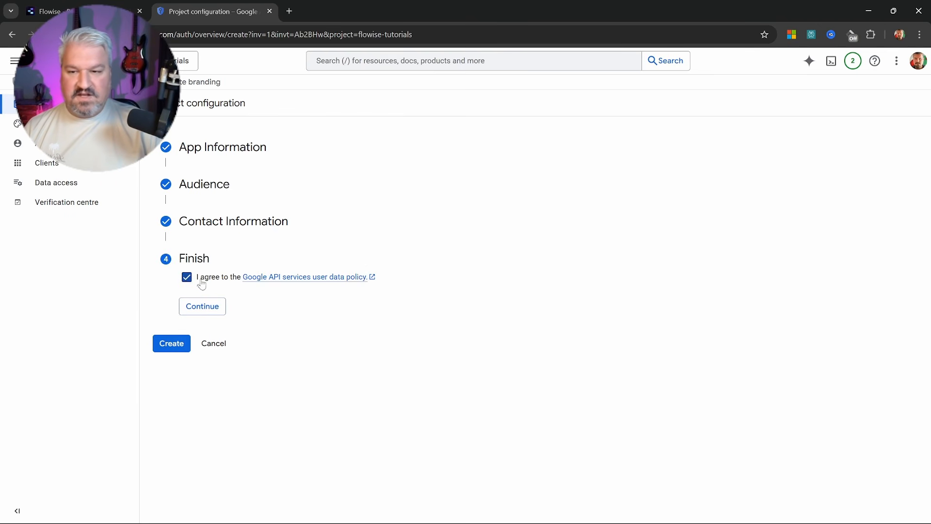
pyautogui.click(206, 310)
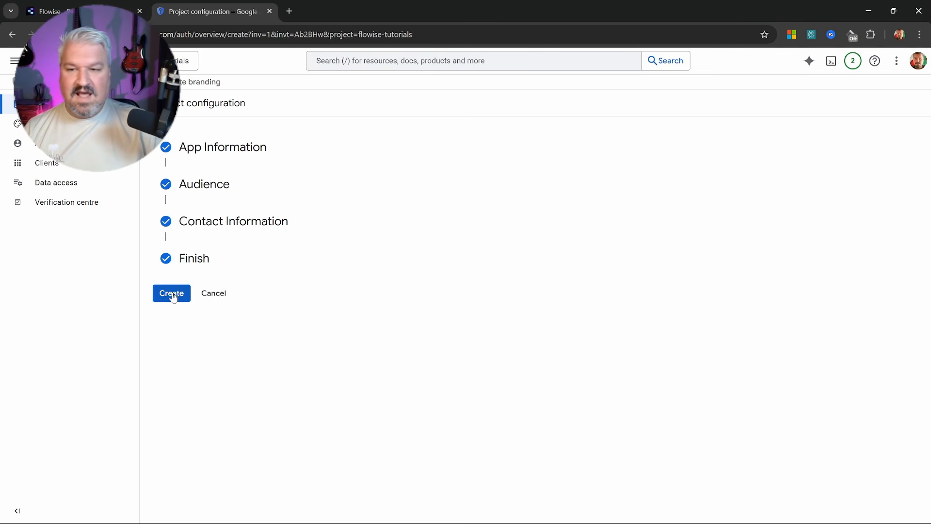
pyautogui.click(171, 294)
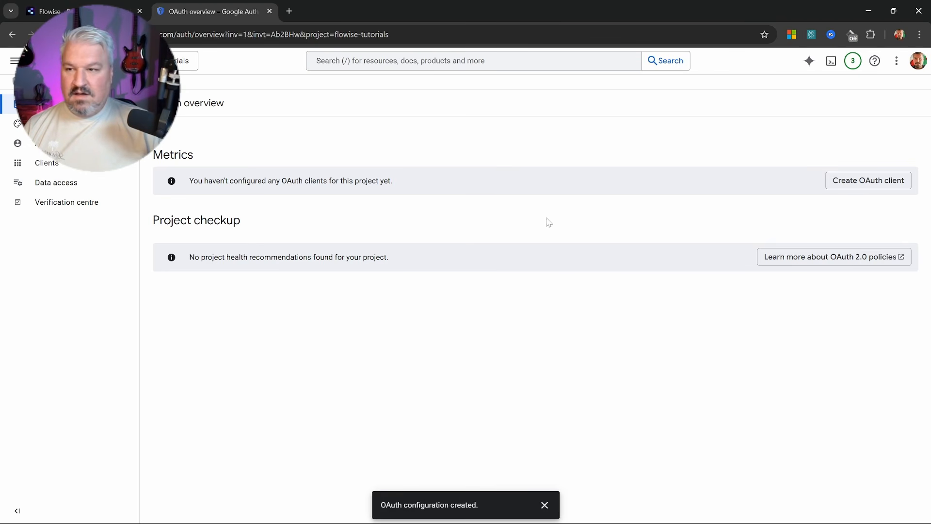
# Publish the app to production and view the OAuth clients list
pyautogui.click(49, 143)
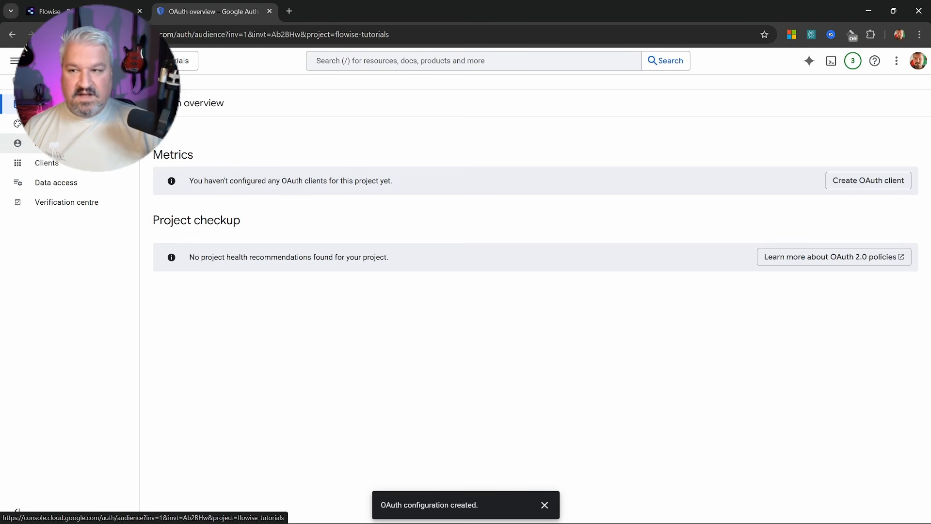
pyautogui.click(189, 189)
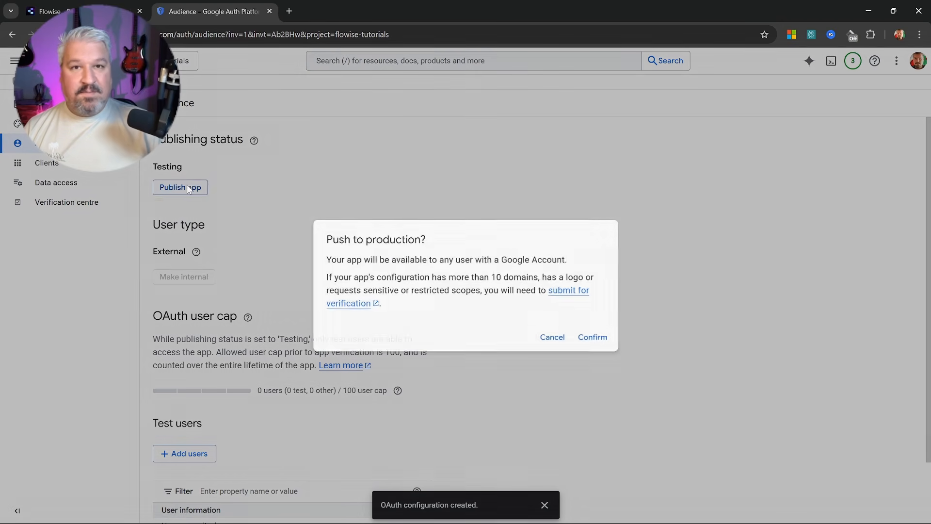
pyautogui.click(593, 338)
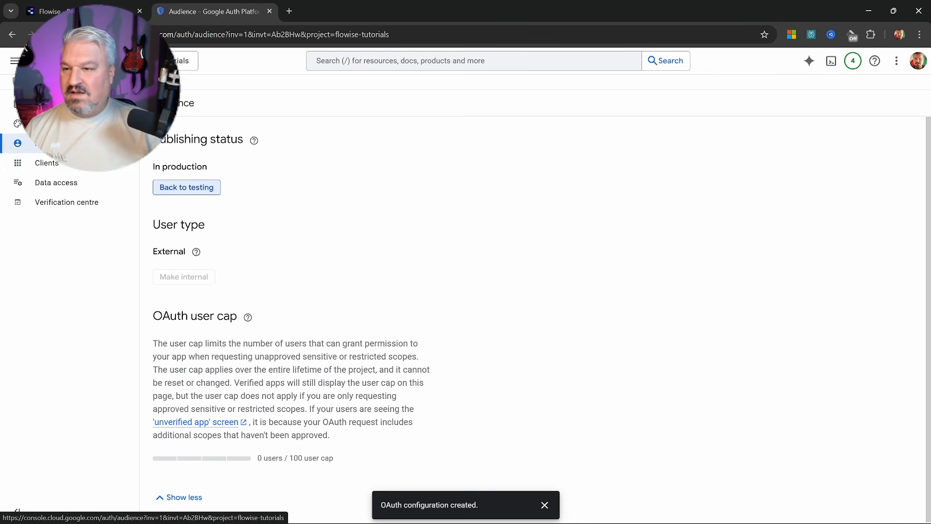
pyautogui.click(45, 168)
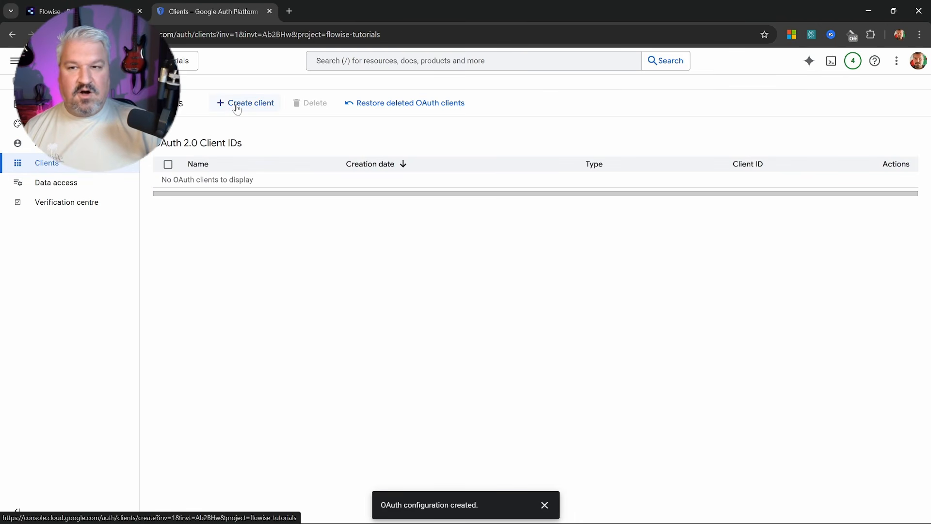
# Start a Web application OAuth client named 'Flowise Tutorial'
pyautogui.click(236, 107)
pyautogui.click(262, 183)
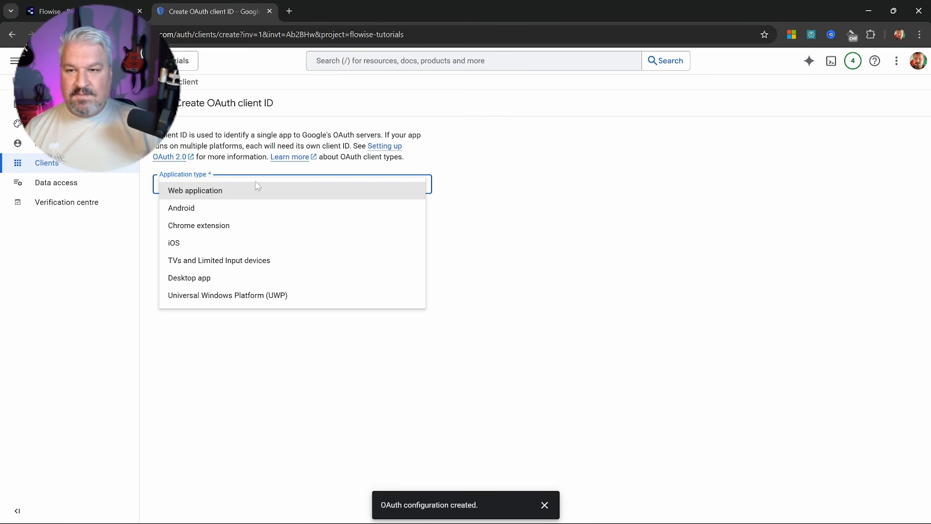
pyautogui.click(203, 193)
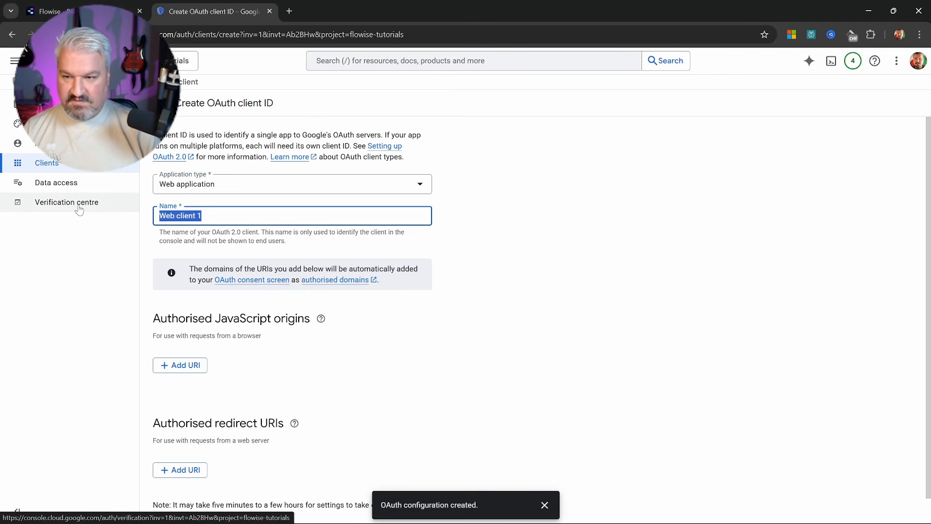
pyautogui.write('Flowise Tut')
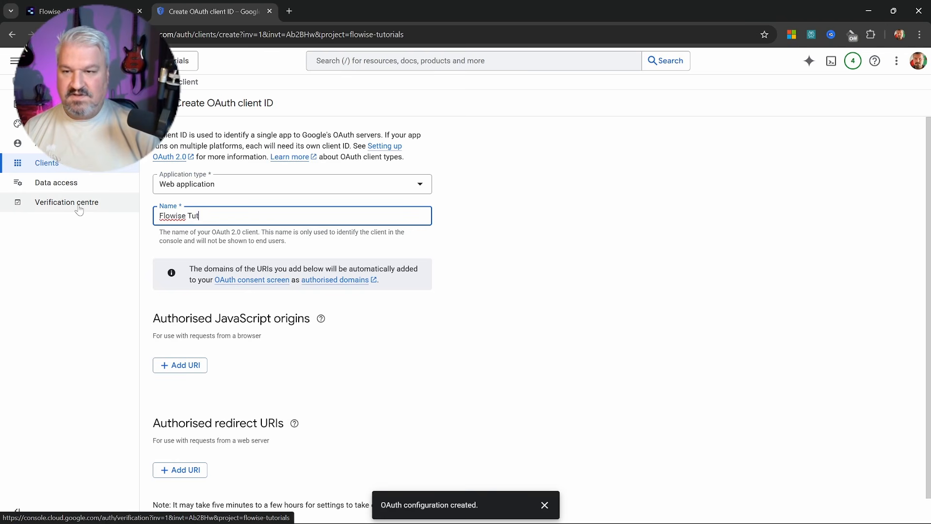
pyautogui.write('orial')
pyautogui.scroll(-1, 404, 375)
pyautogui.click(404, 375)
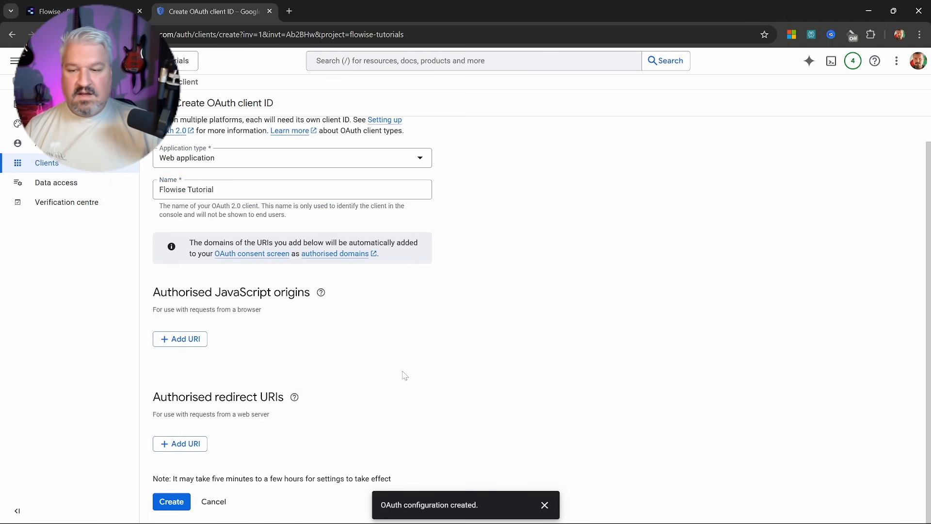
# Add a blank Authorised redirect URI entry and return to the Flowise credential
pyautogui.moveTo(153, 397); pyautogui.dragTo(276, 397)
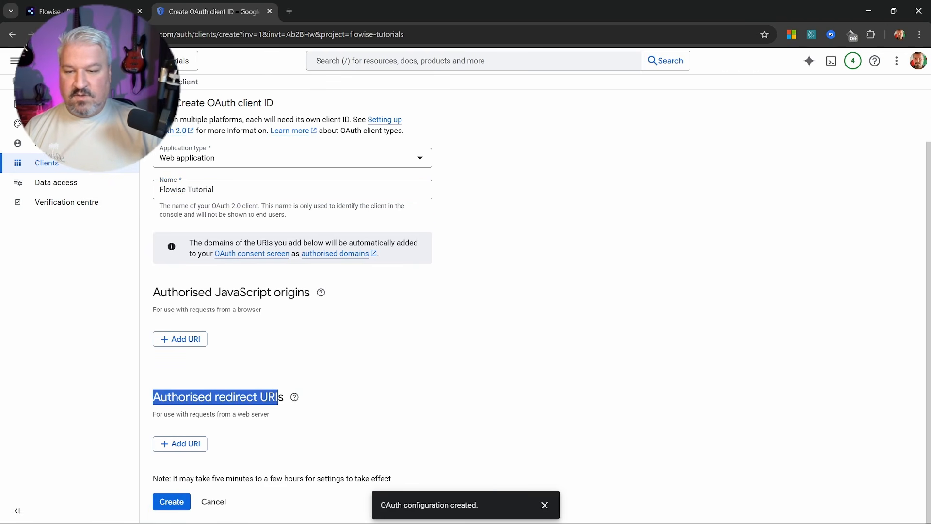
pyautogui.click(226, 435)
pyautogui.click(183, 443)
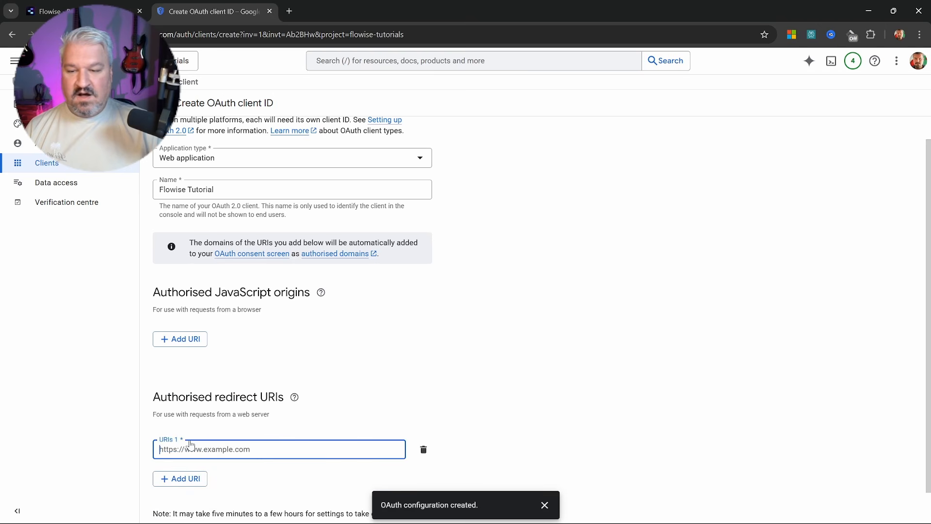
pyautogui.click(89, 4)
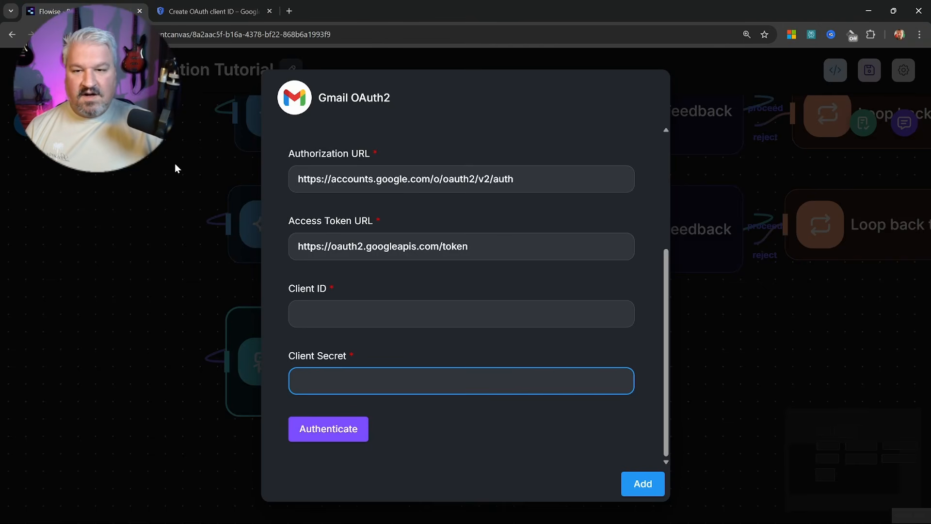
# Copy the OAuth redirect URL from the Flowise Gmail credential and go back to Google Cloud
pyautogui.scroll(4, 326, 241)
pyautogui.moveTo(301, 244); pyautogui.dragTo(349, 243)
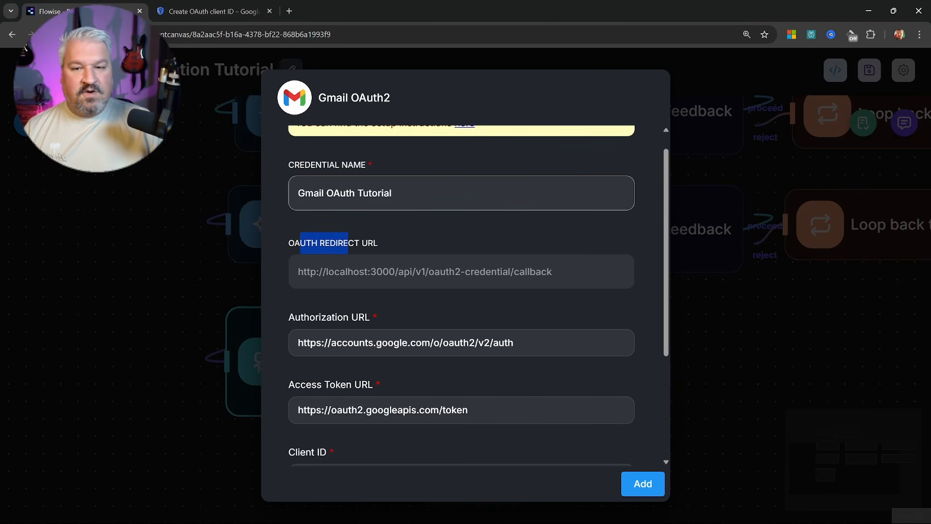
pyautogui.click(359, 244)
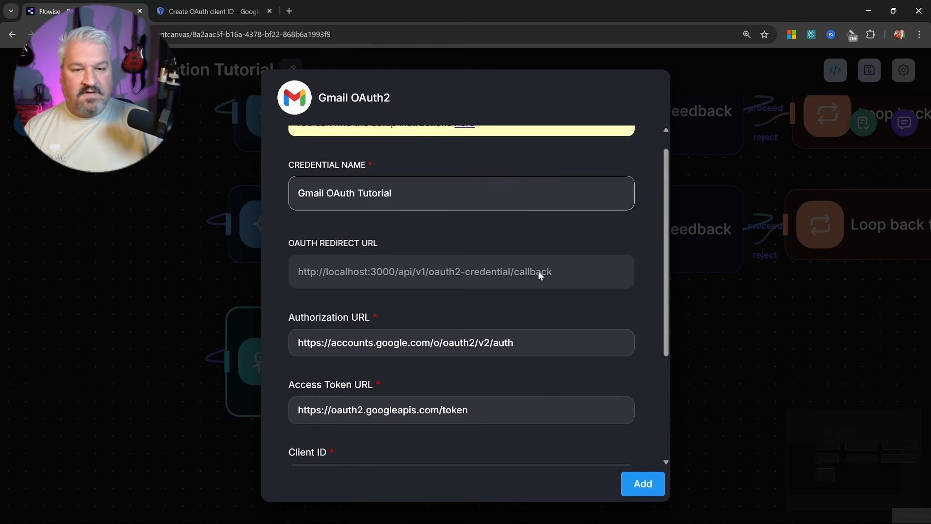
pyautogui.moveTo(298, 271); pyautogui.dragTo(540, 275)
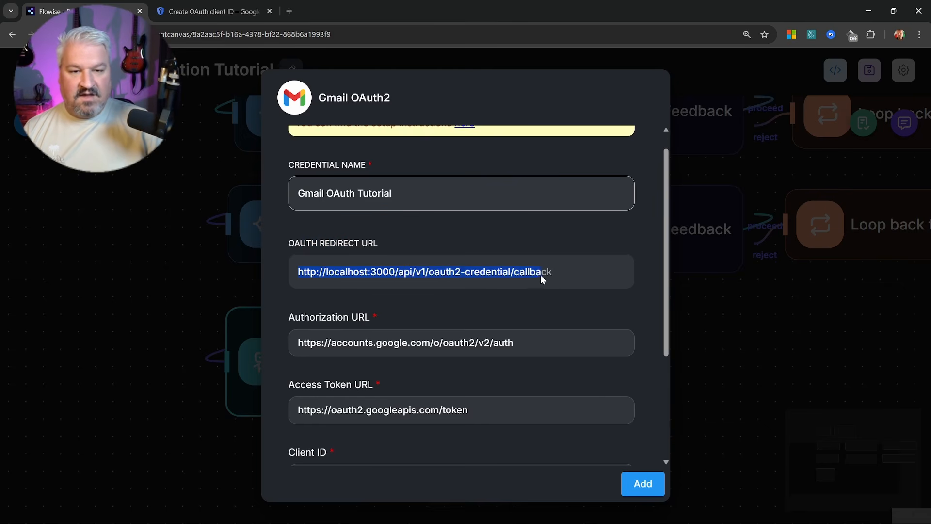
pyautogui.hotkey('ctrl', 'Tab')
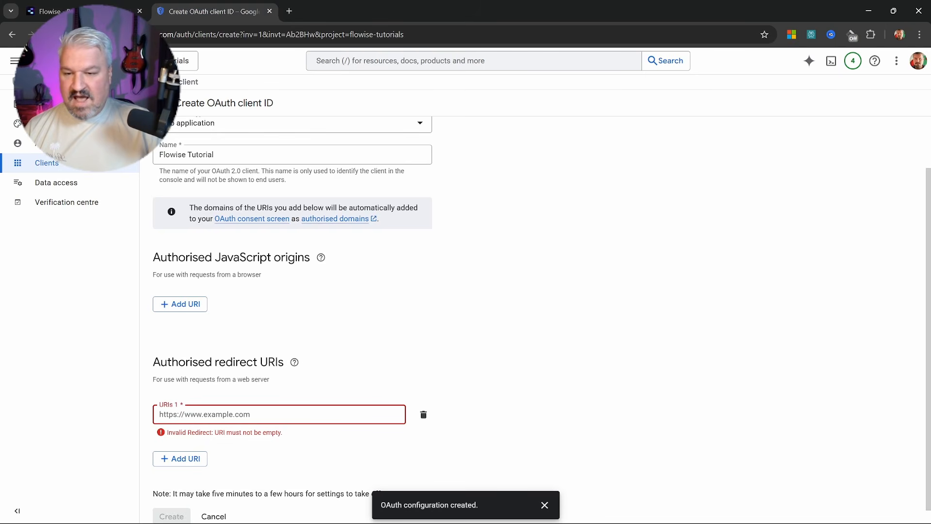
pyautogui.hotkey('ctrl', 'v')
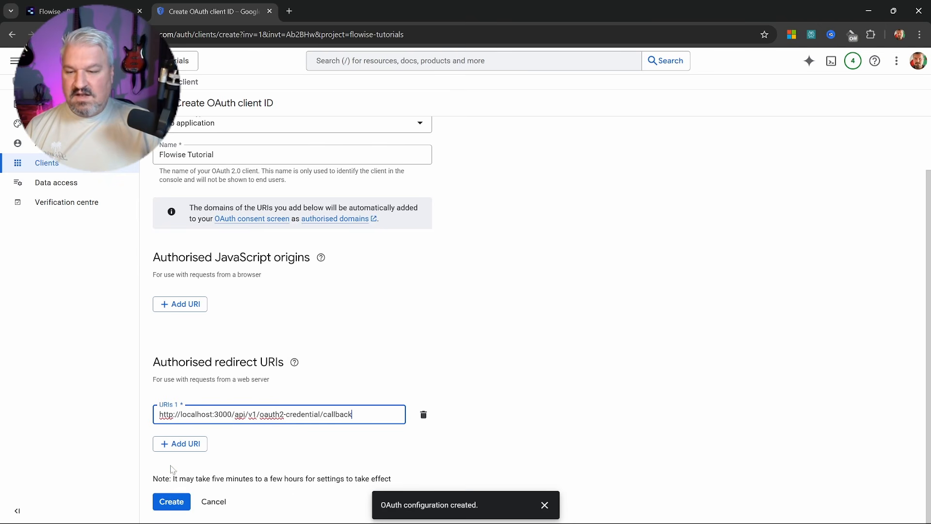
pyautogui.click(169, 501)
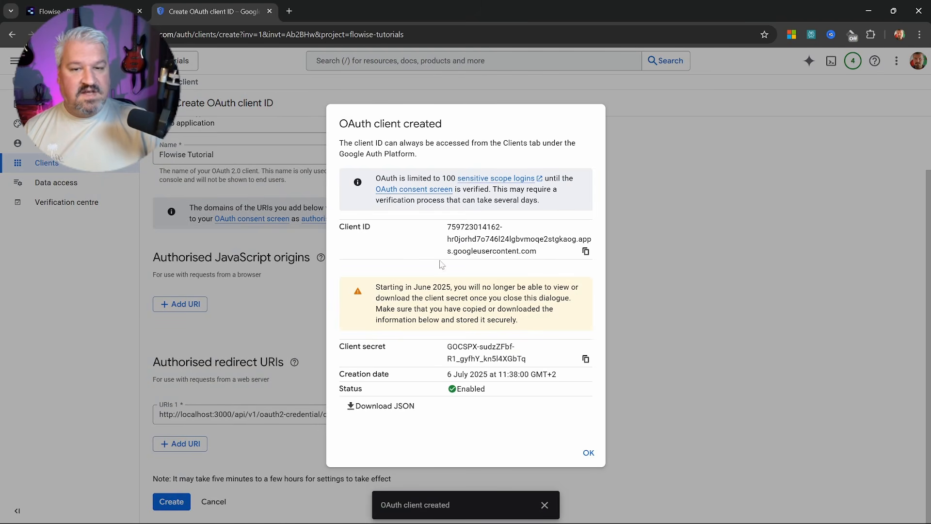
pyautogui.moveTo(447, 225); pyautogui.dragTo(540, 252)
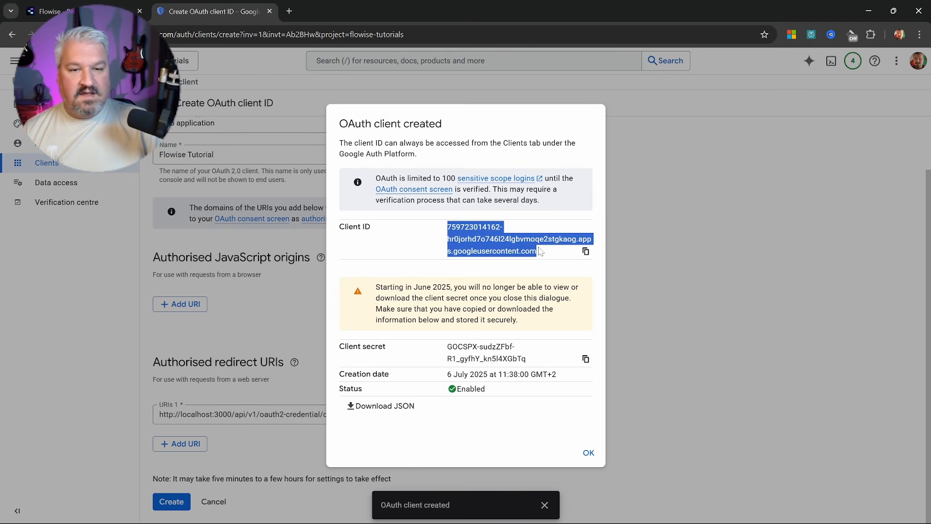
# Paste the new client ID into the Flowise credential's Client ID field
pyautogui.hotkey('ctrl', 'c')
pyautogui.click(97, 11)
pyautogui.scroll(-2, 453, 348)
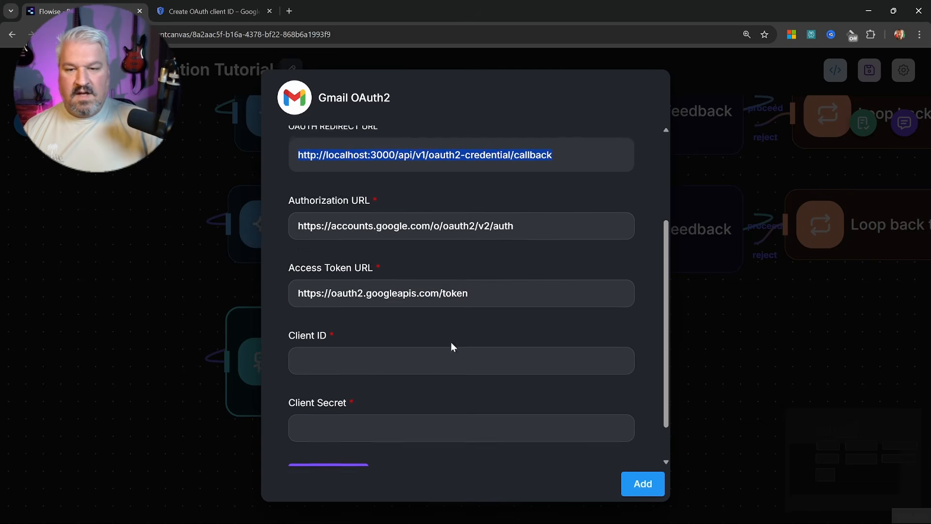
pyautogui.click(456, 317)
pyautogui.hotkey('ctrl', 'v')
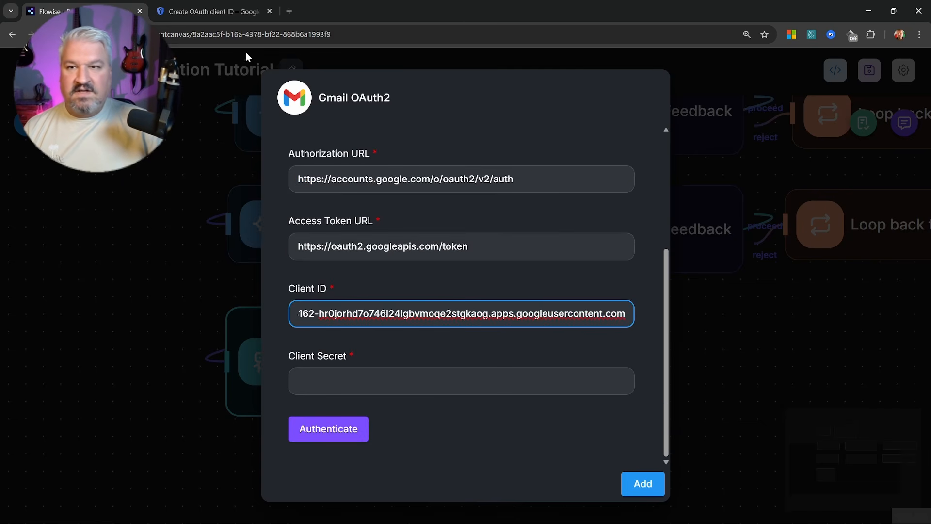
# Copy the client secret into Client Secret and start Google authentication
pyautogui.click(213, 11)
pyautogui.click(585, 359)
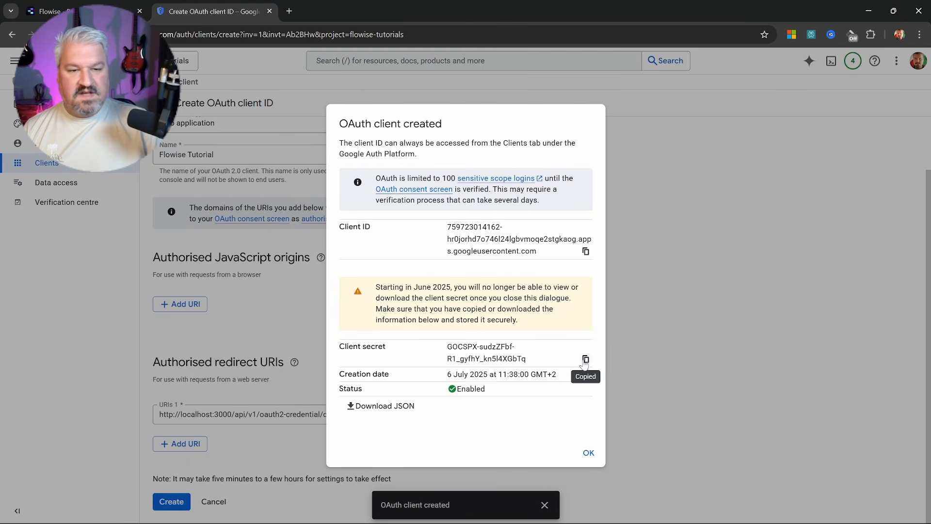
pyautogui.click(46, 6)
pyautogui.click(430, 373)
pyautogui.hotkey('ctrl', 'v')
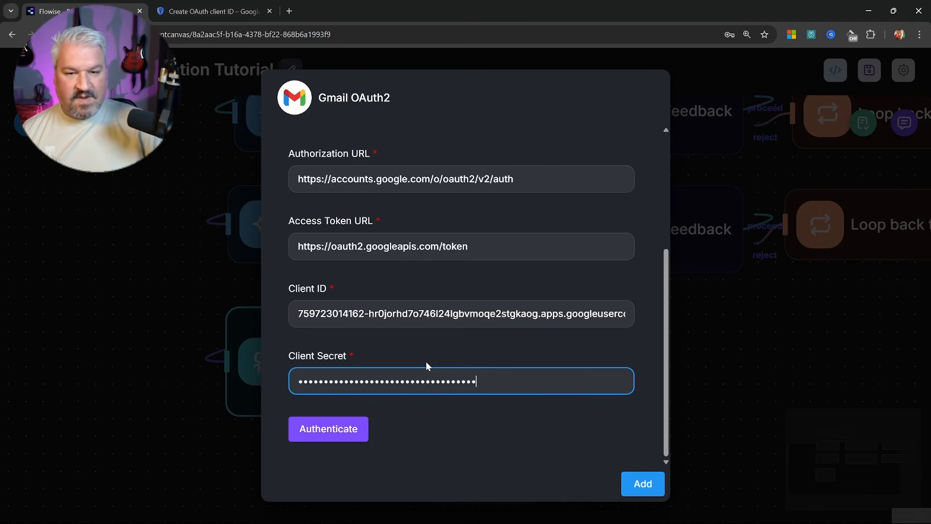
pyautogui.click(320, 430)
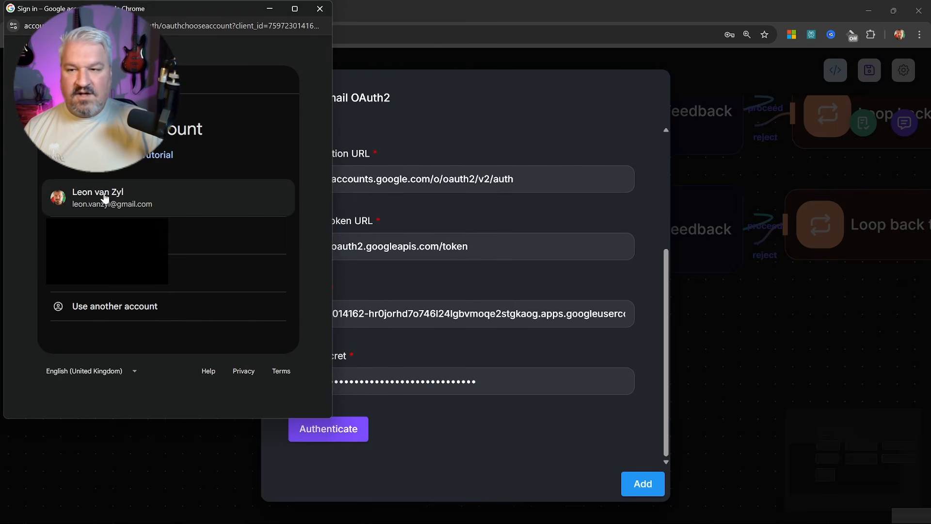
# Choose the Google account, proceed past the unverified-app warning, and grant all Gmail permissions
pyautogui.click(105, 198)
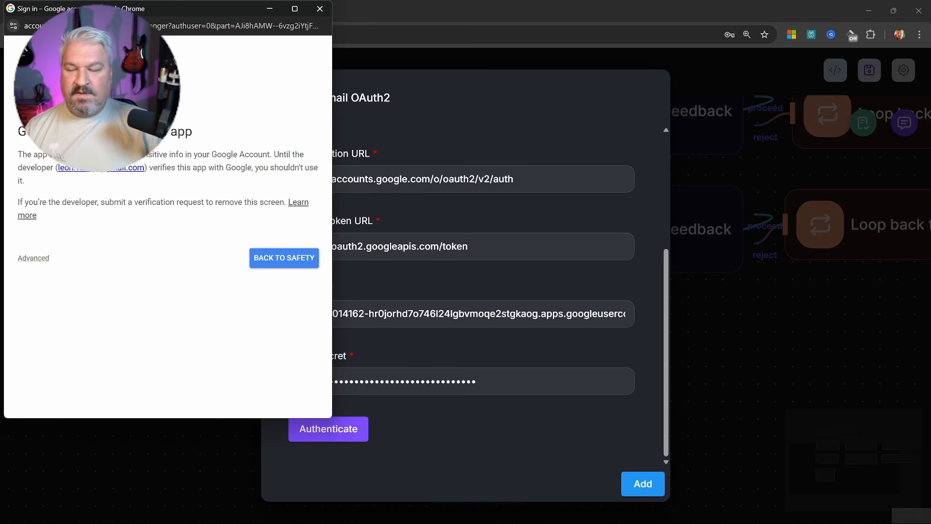
pyautogui.click(40, 258)
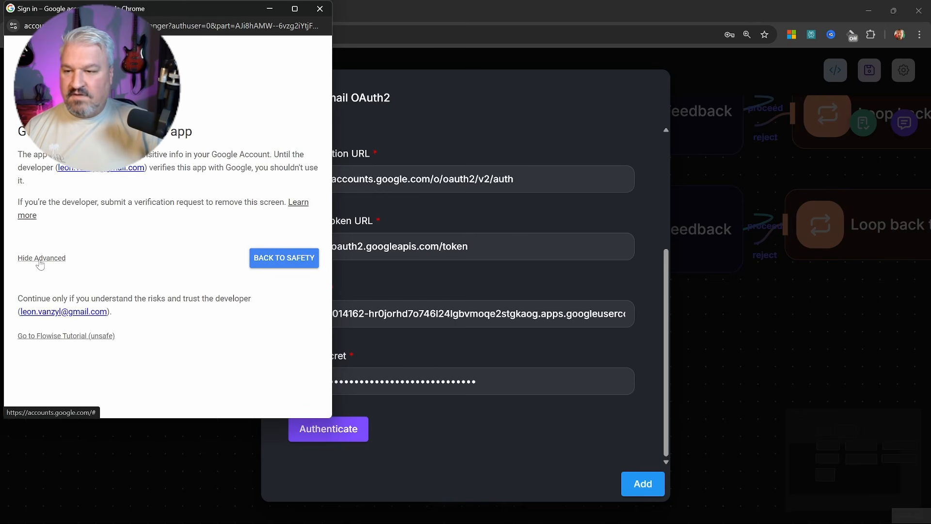
pyautogui.click(67, 341)
pyautogui.click(68, 237)
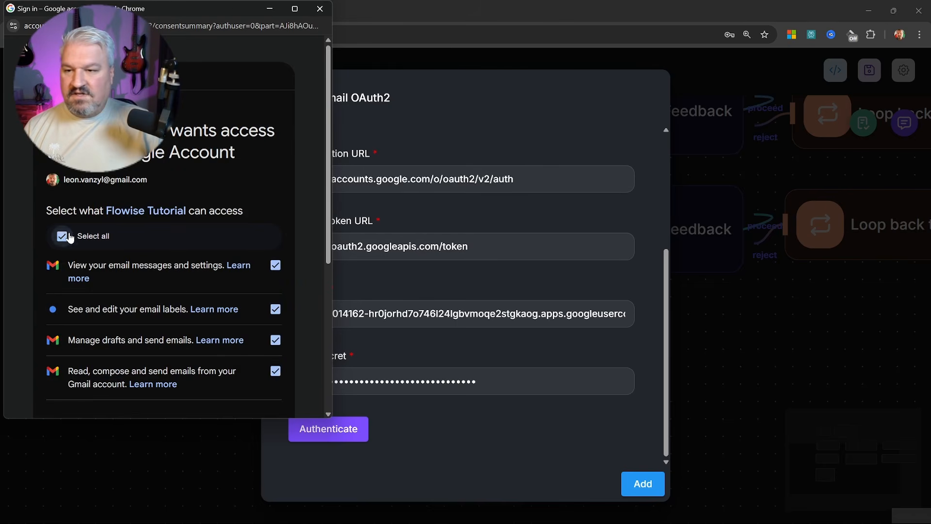
pyautogui.scroll(-5, 194, 290)
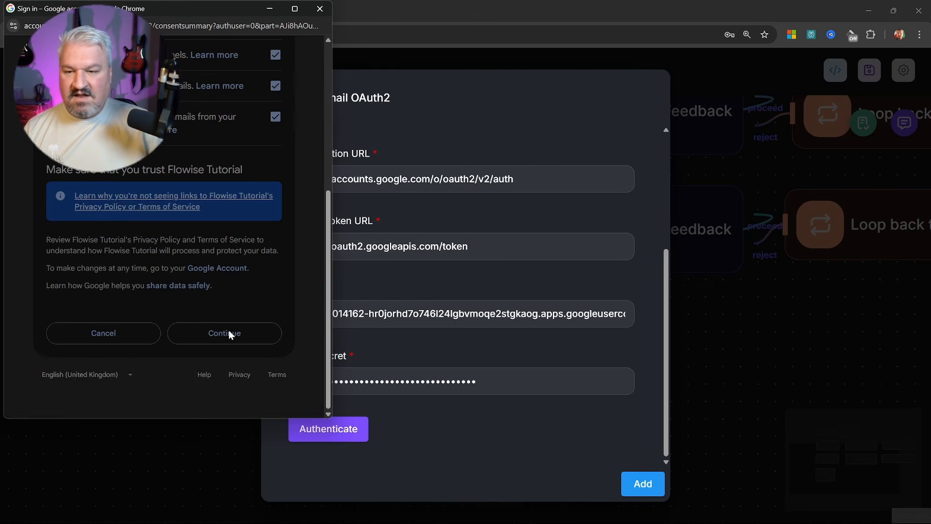
pyautogui.click(228, 331)
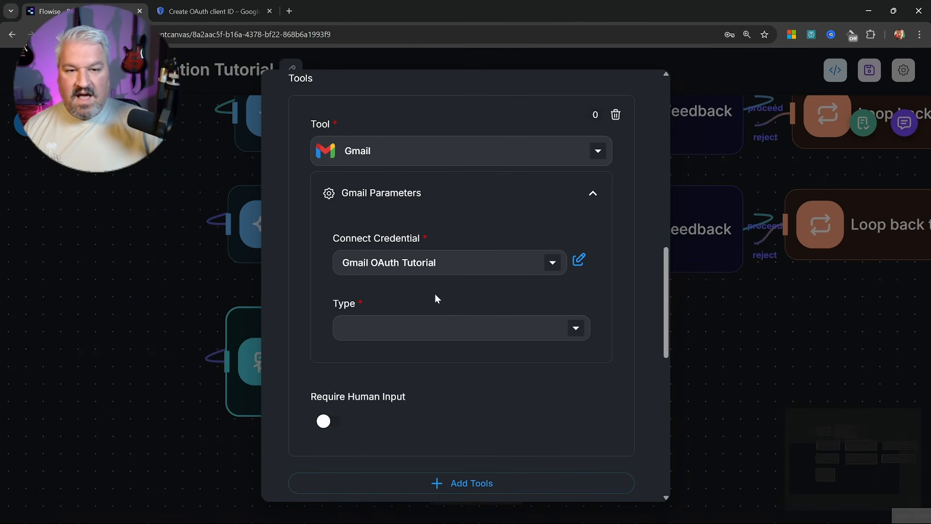
# Set the Gmail tool to Messages with the Send Message action, then close the Email Agent settings
pyautogui.scroll(-3, 433, 297)
pyautogui.click(436, 164)
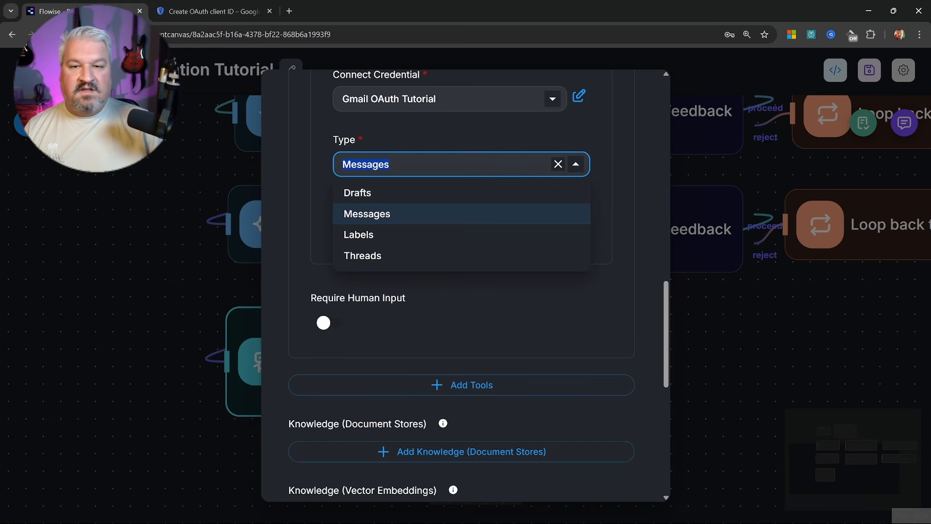
pyautogui.click(373, 215)
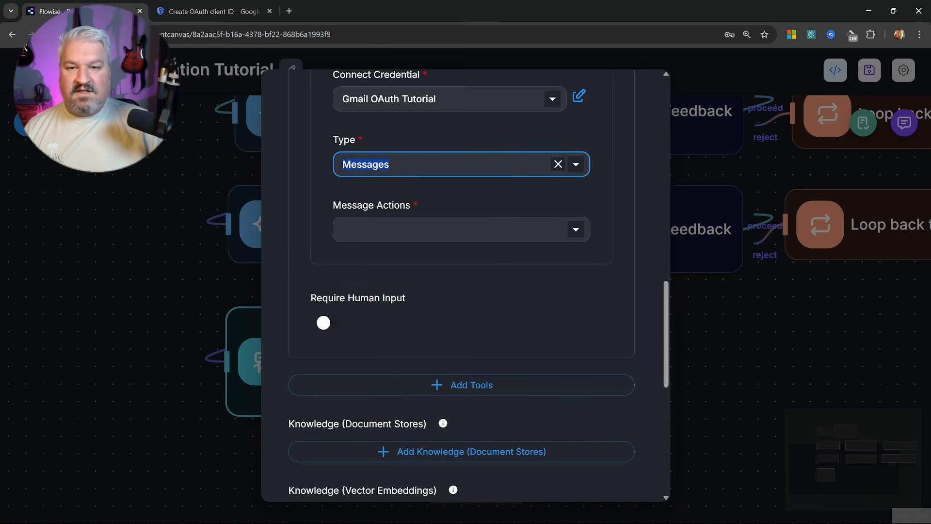
pyautogui.click(413, 229)
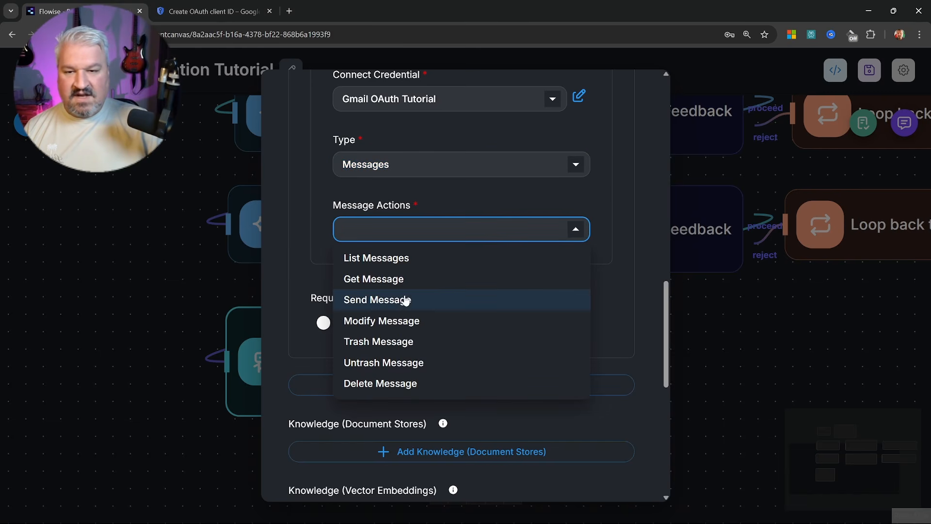
pyautogui.click(369, 299)
pyautogui.scroll(-2, 335, 152)
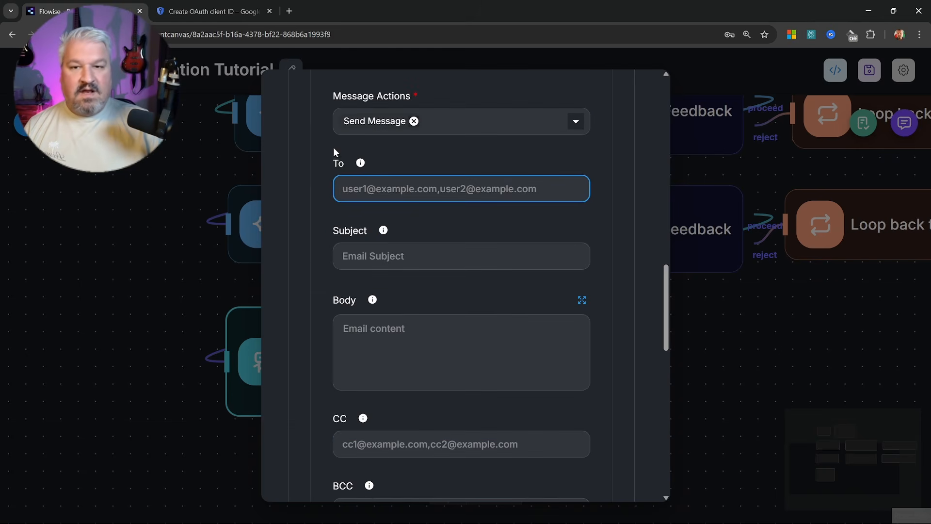
pyautogui.press('Tab')
pyautogui.press('Tab')
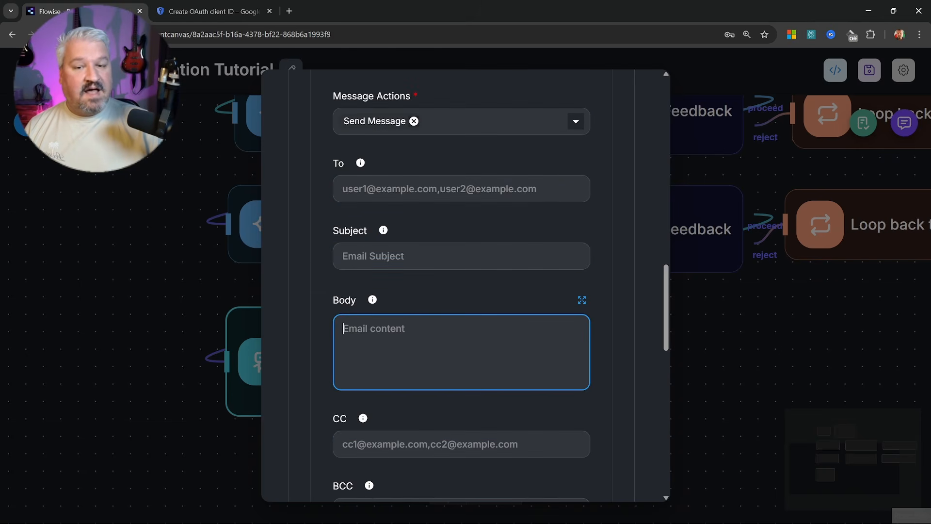
pyautogui.scroll(-5, 404, 318)
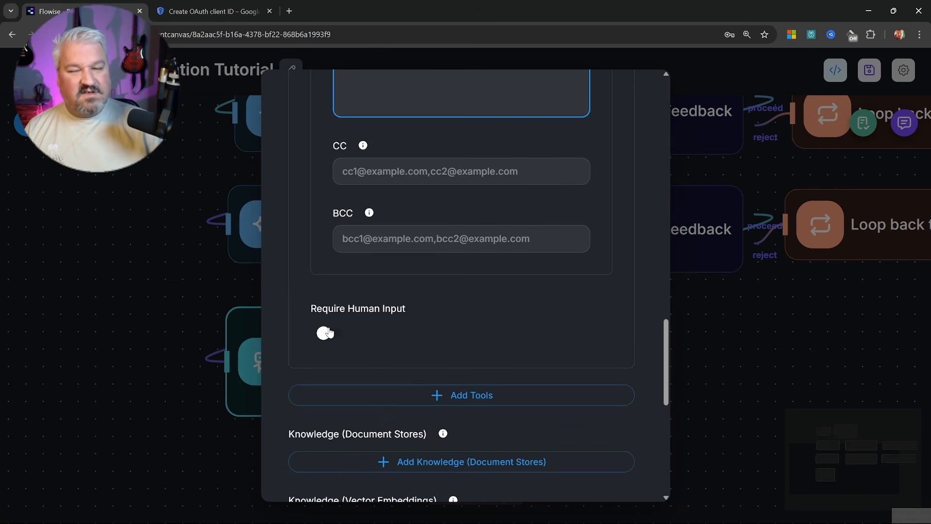
pyautogui.moveTo(666, 367); pyautogui.dragTo(678, 159)
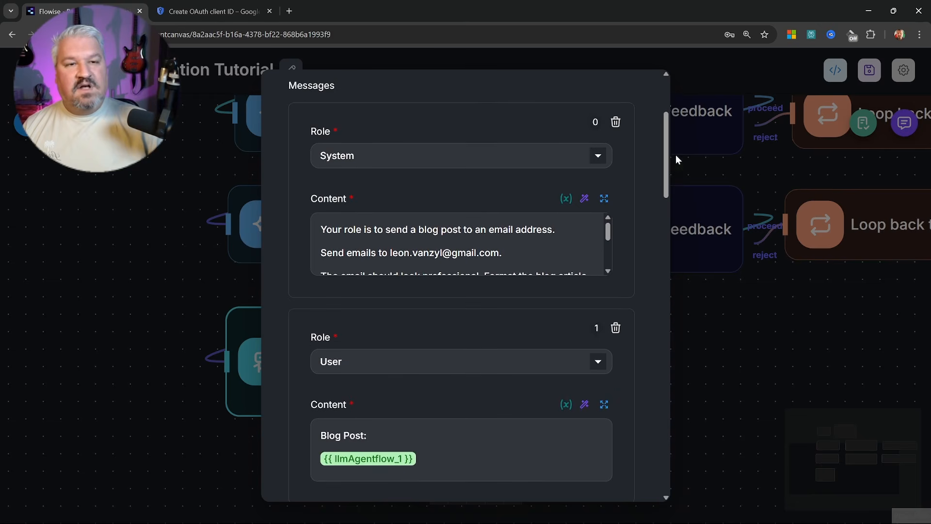
pyautogui.click(717, 195)
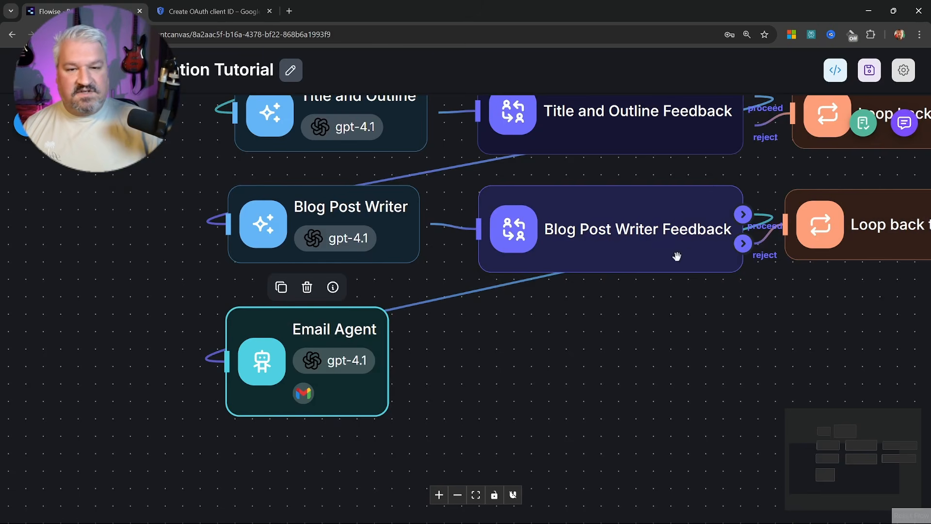
# Save the agentflow and clear the previous test chat history
pyautogui.click(868, 71)
pyautogui.click(904, 123)
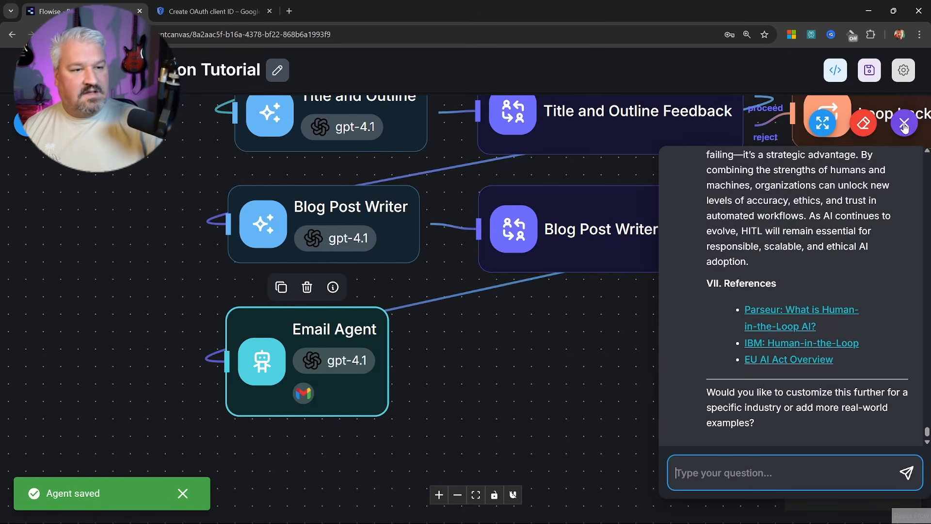
pyautogui.click(864, 125)
pyautogui.click(588, 317)
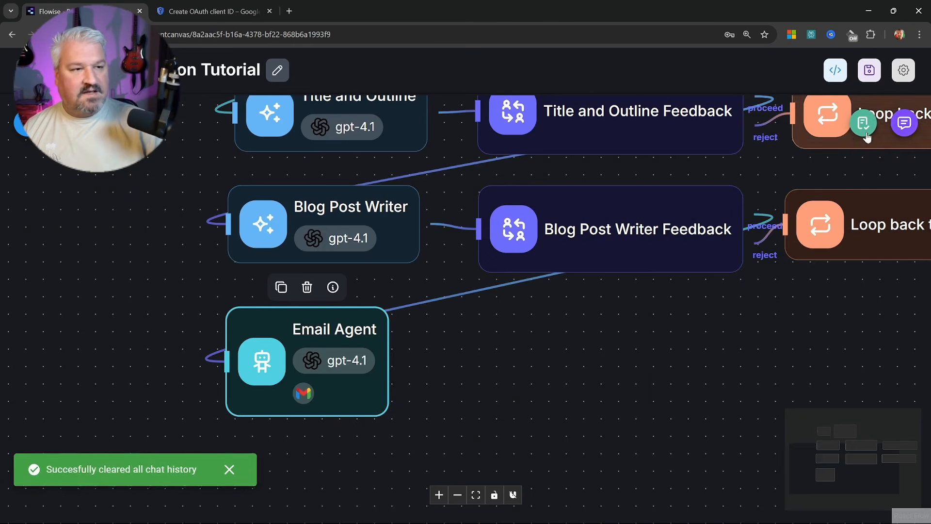
pyautogui.click(905, 124)
# Send the test prompt and approve the web search and web scraper tool calls
pyautogui.click(905, 468)
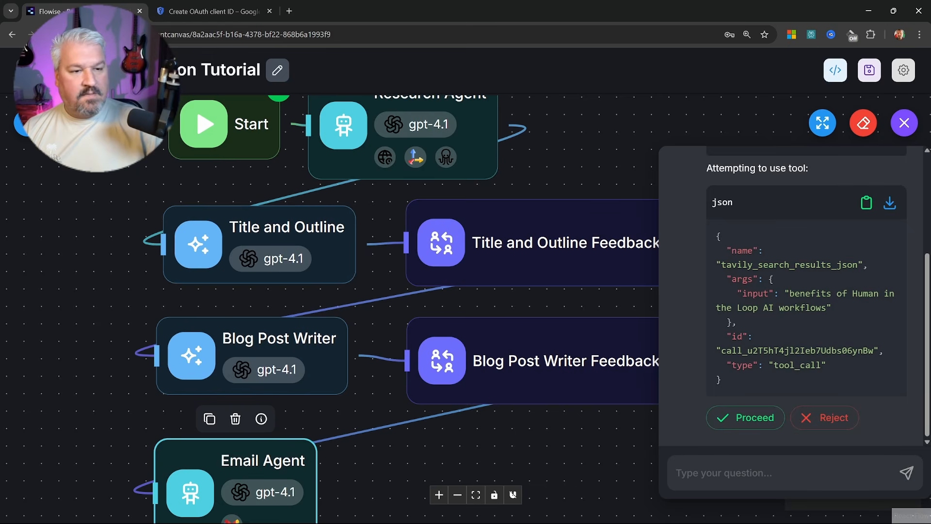
pyautogui.click(742, 418)
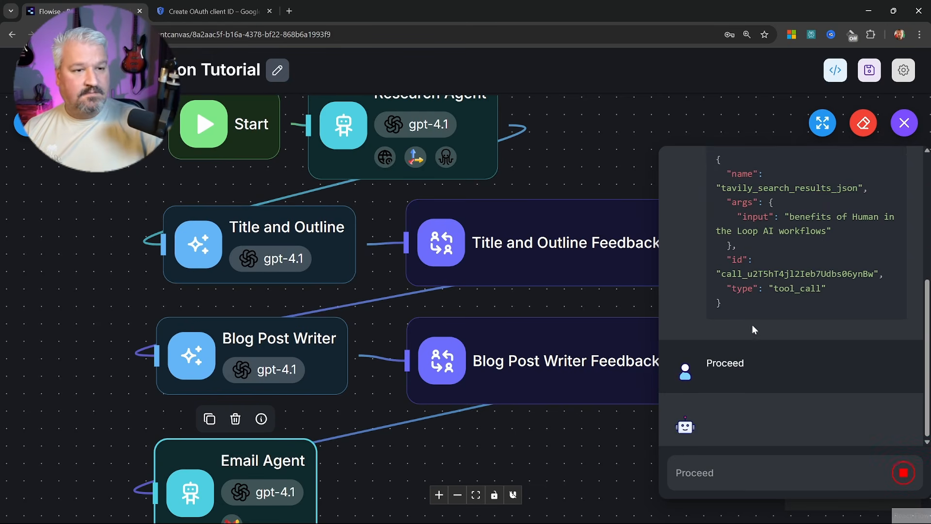
pyautogui.click(750, 418)
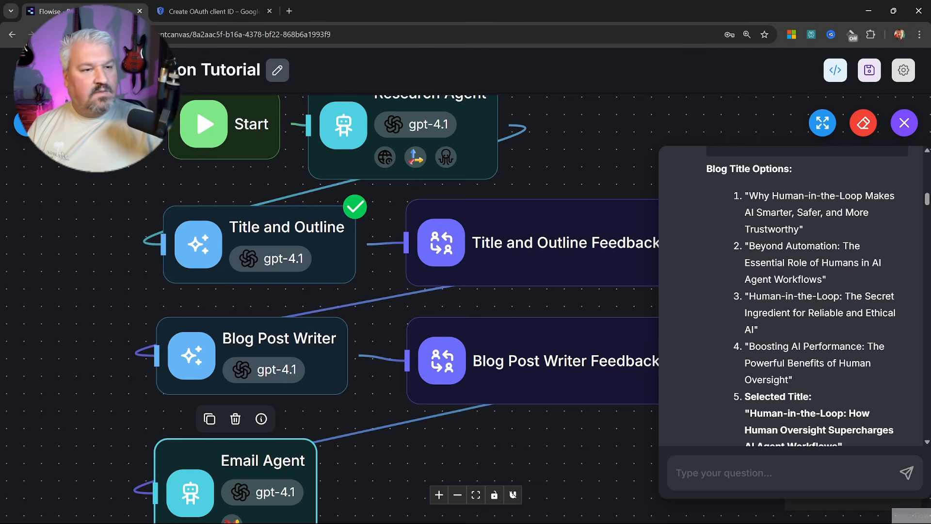
pyautogui.scroll(-3, 762, 263)
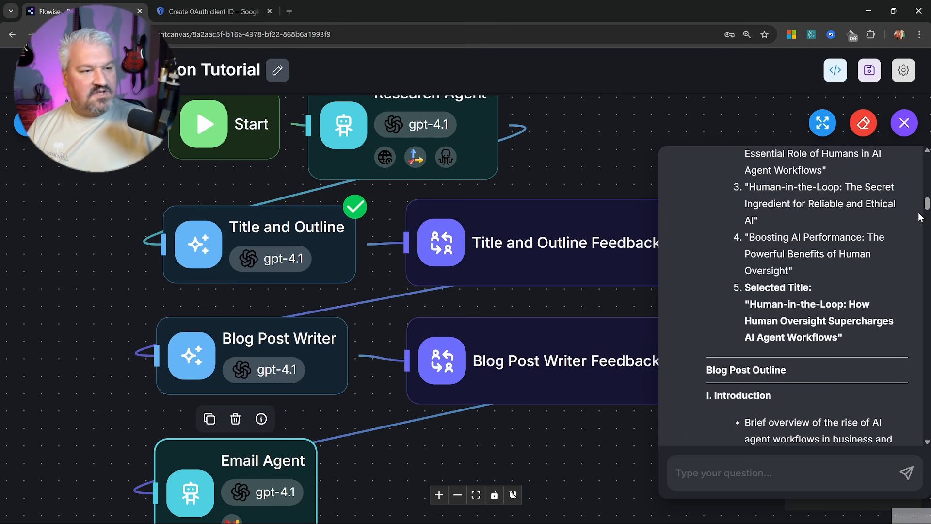
pyautogui.moveTo(926, 204); pyautogui.dragTo(920, 473)
# Reject the outline with feedback: 'Keep the article as is, but give me one title in the form of a question.'
pyautogui.click(826, 418)
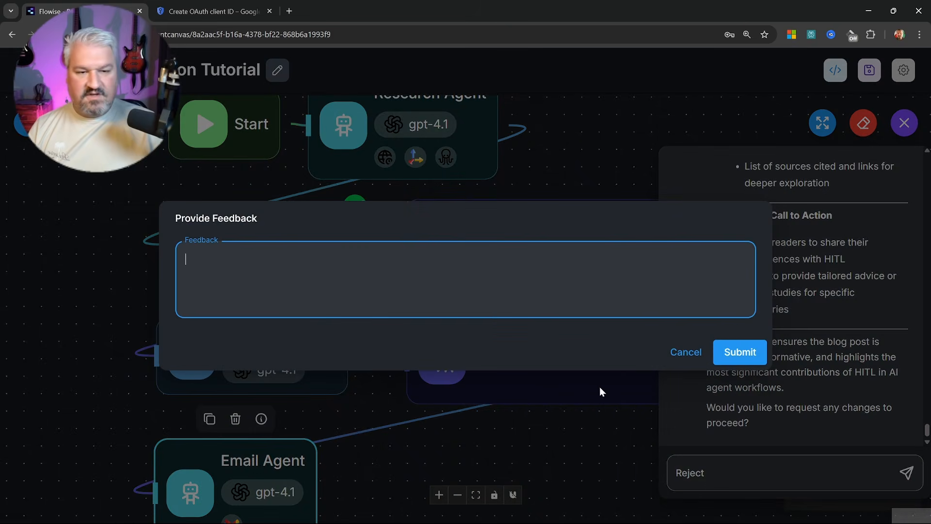
pyautogui.write('Keepthe')
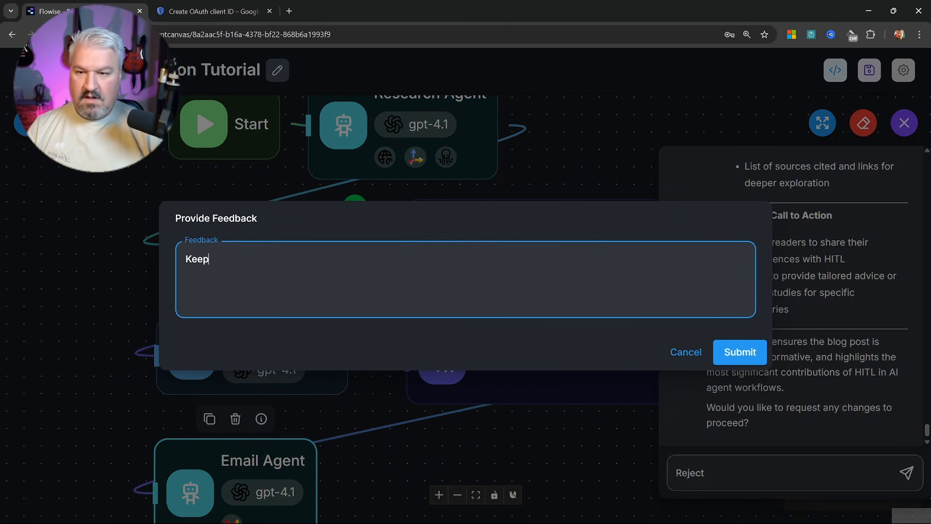
pyautogui.press('BackSpace')
pyautogui.press('BackSpace')
pyautogui.press('BackSpace')
pyautogui.write('the artic')
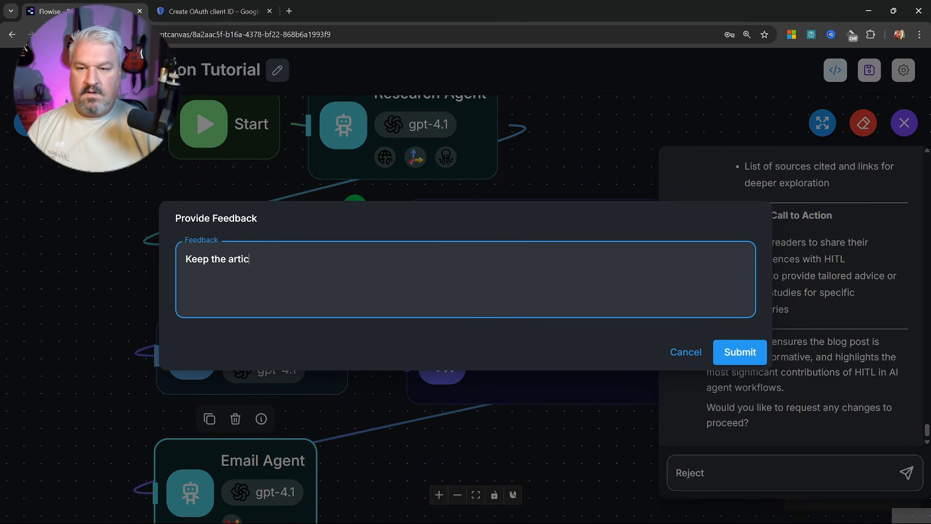
pyautogui.write('le as is, but ')
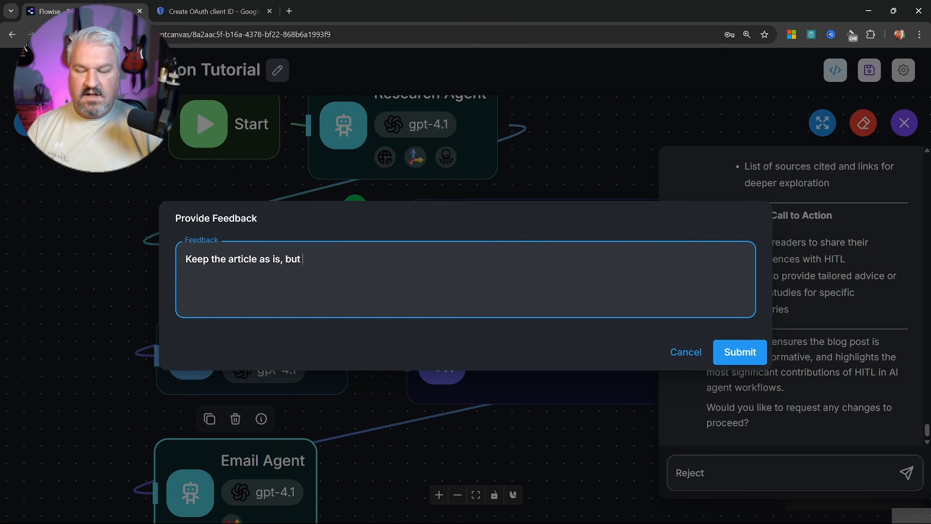
pyautogui.write('give me ')
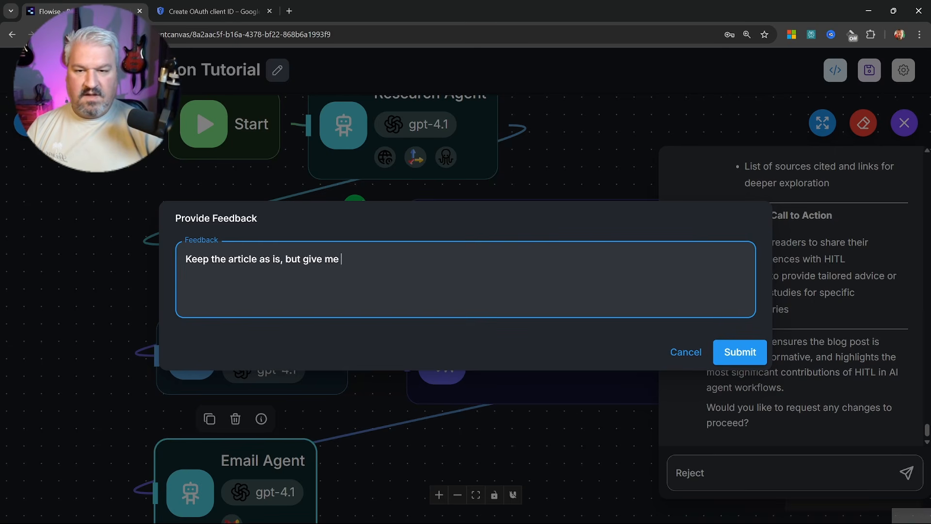
pyautogui.write('one title ')
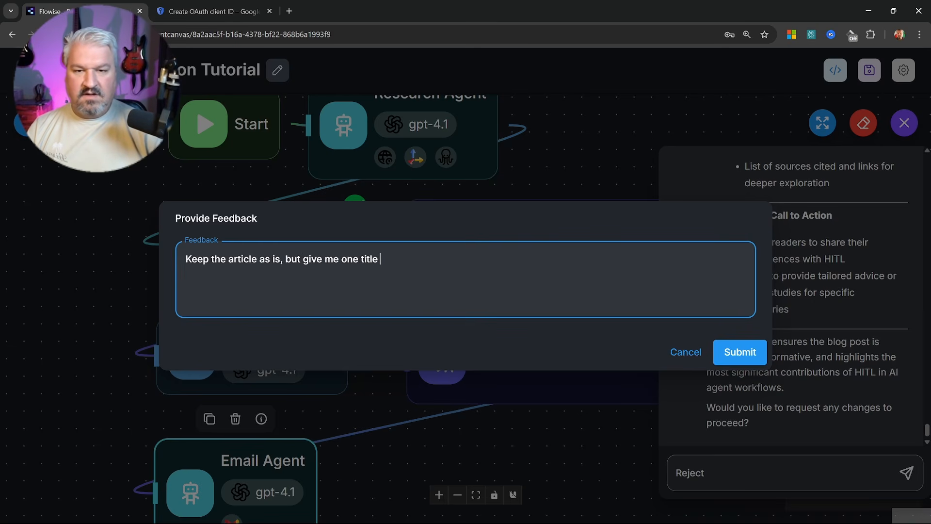
pyautogui.write('in the form of a ')
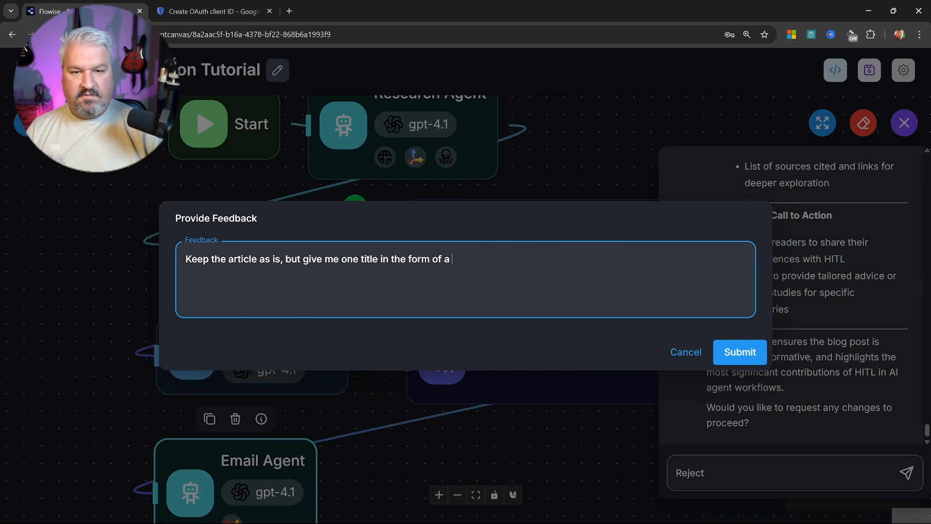
pyautogui.write('question.')
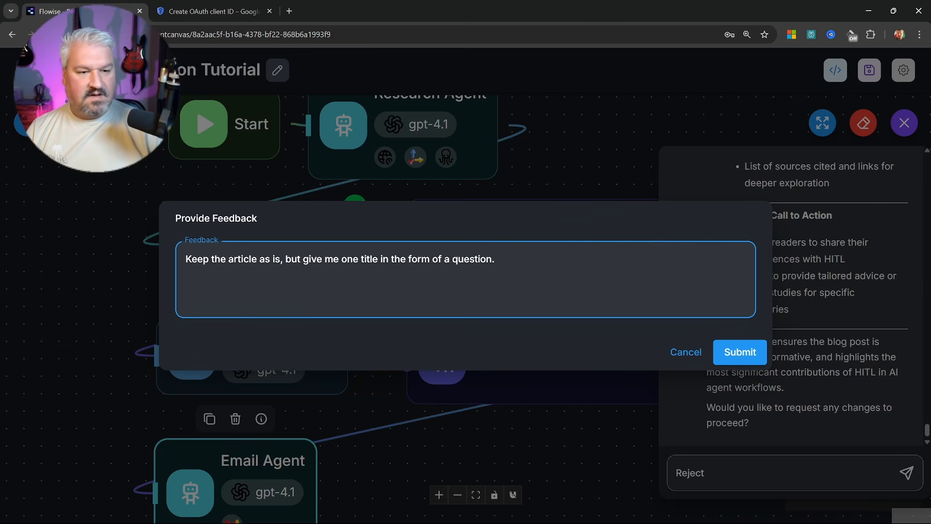
pyautogui.click(749, 353)
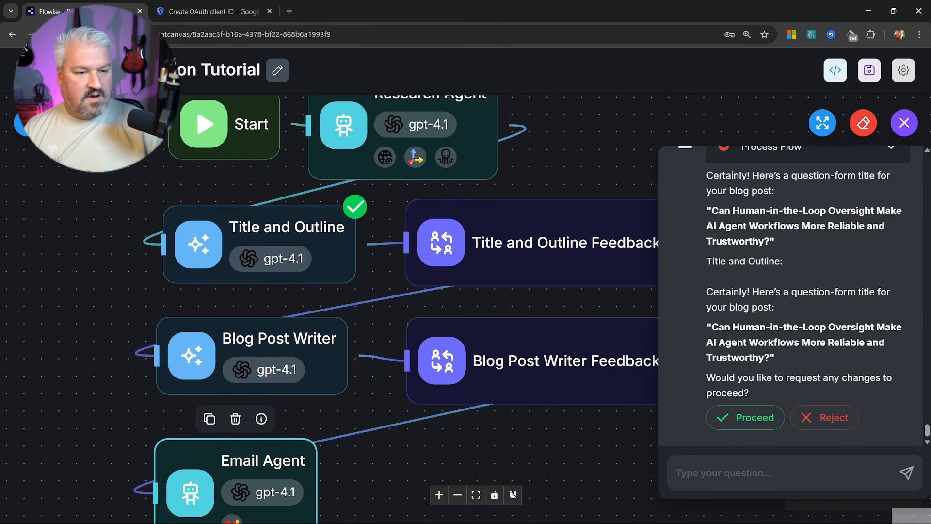
# Approve the question-form title and the blog post by submitting 'Continue' at each feedback step
pyautogui.click(755, 416)
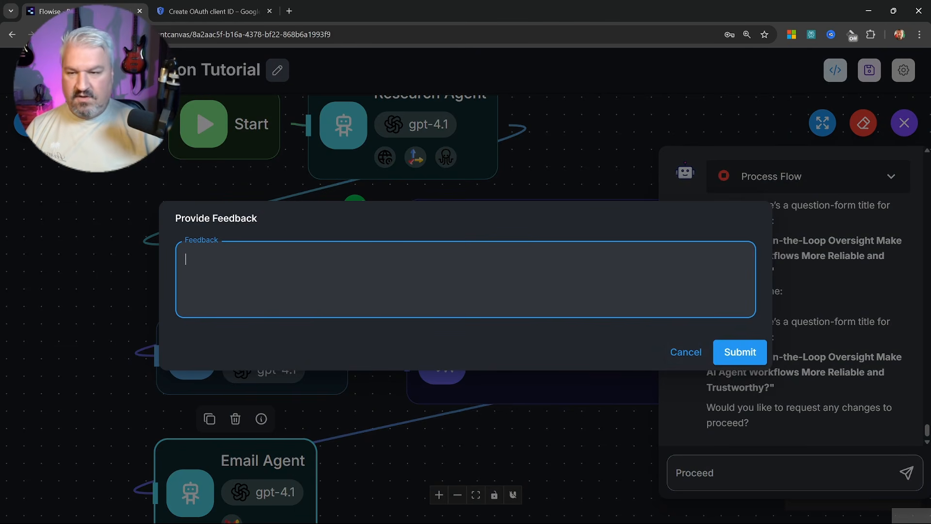
pyautogui.write('Continue')
pyautogui.press('Return')
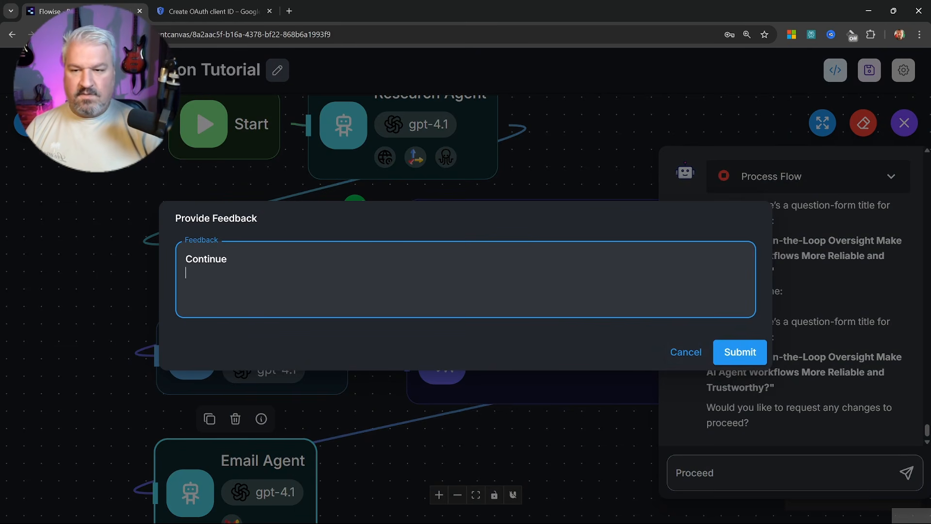
pyautogui.click(740, 352)
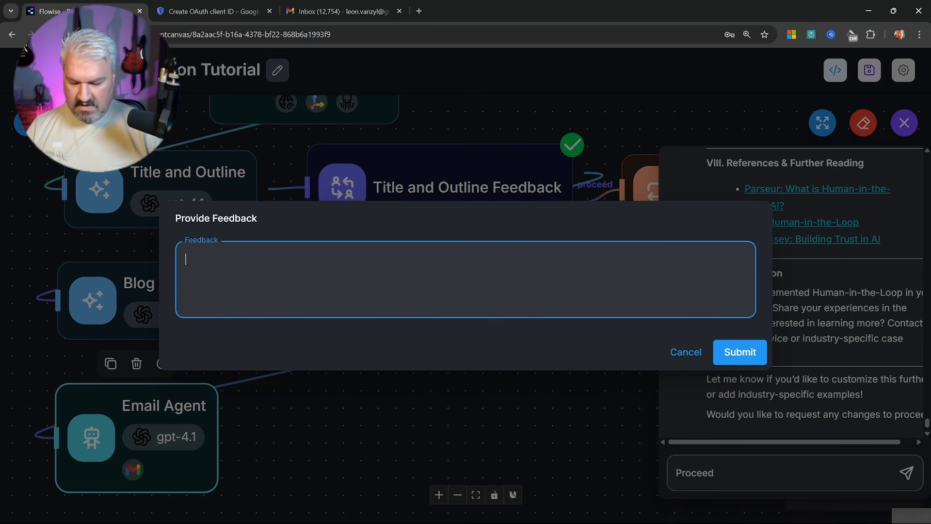
pyautogui.write('Continue')
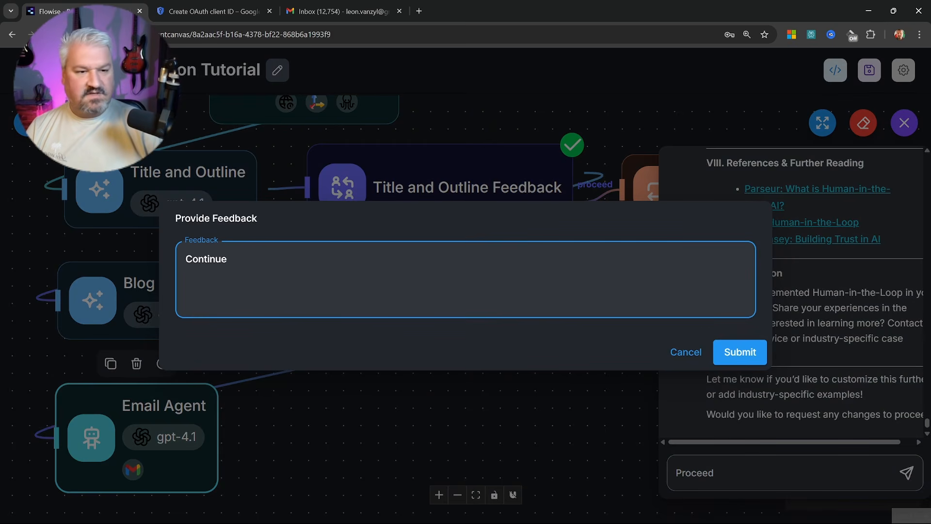
pyautogui.click(738, 353)
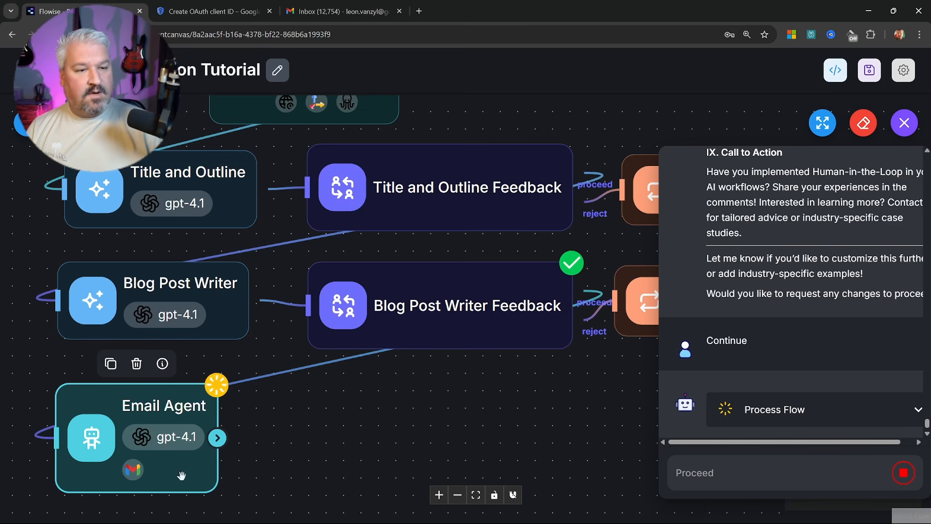
# Scroll the chat to the final send_message reply confirming the blog post was emailed
pyautogui.scroll(15, 495, 342)
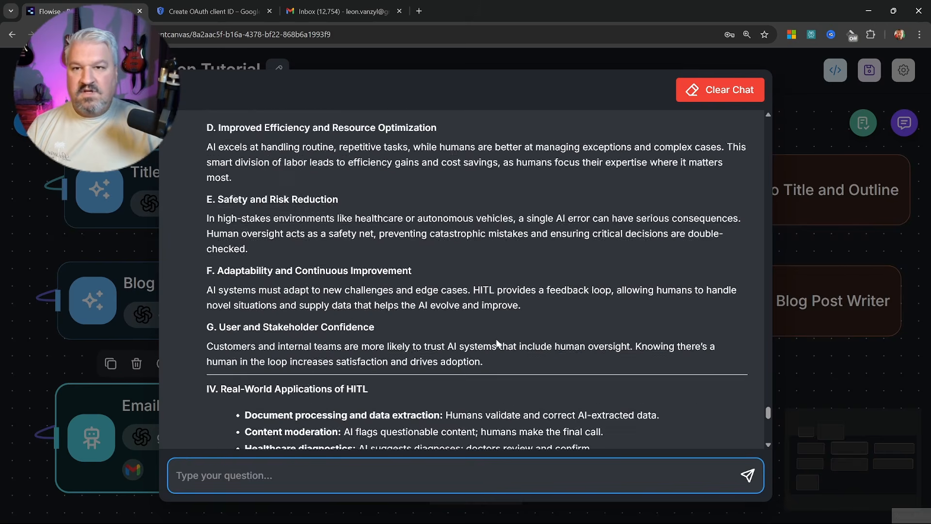
pyautogui.scroll(-5, 491, 337)
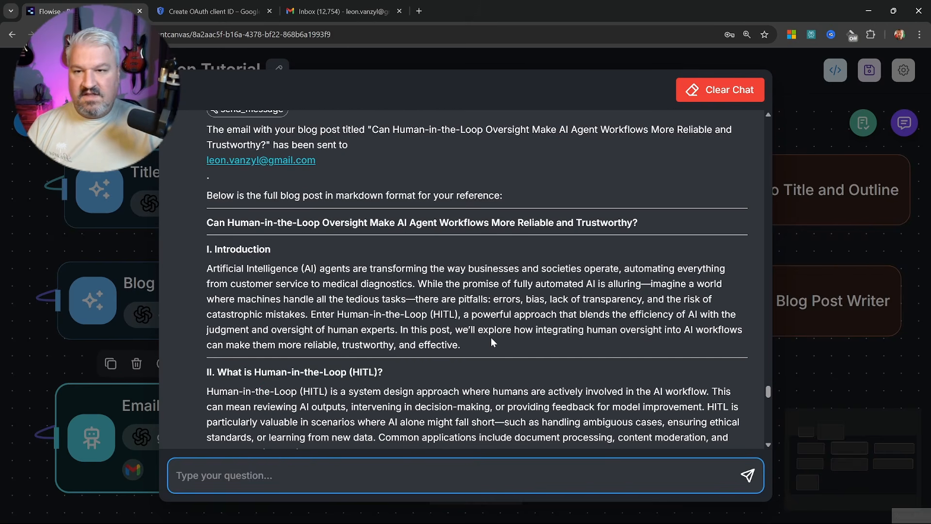
pyautogui.scroll(2, 491, 337)
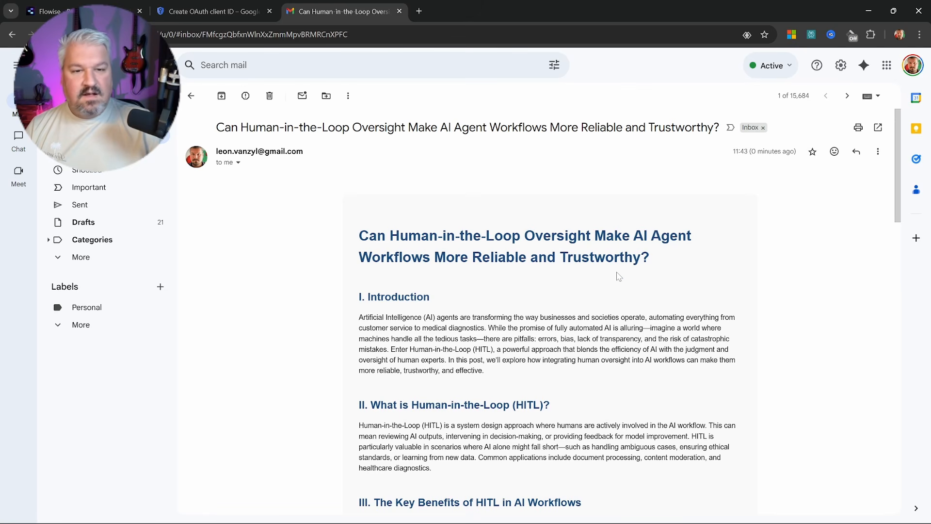
# Scroll through the emailed blog post from Introduction to its closing Call to Action
pyautogui.scroll(-3, 619, 276)
pyautogui.scroll(2, 618, 277)
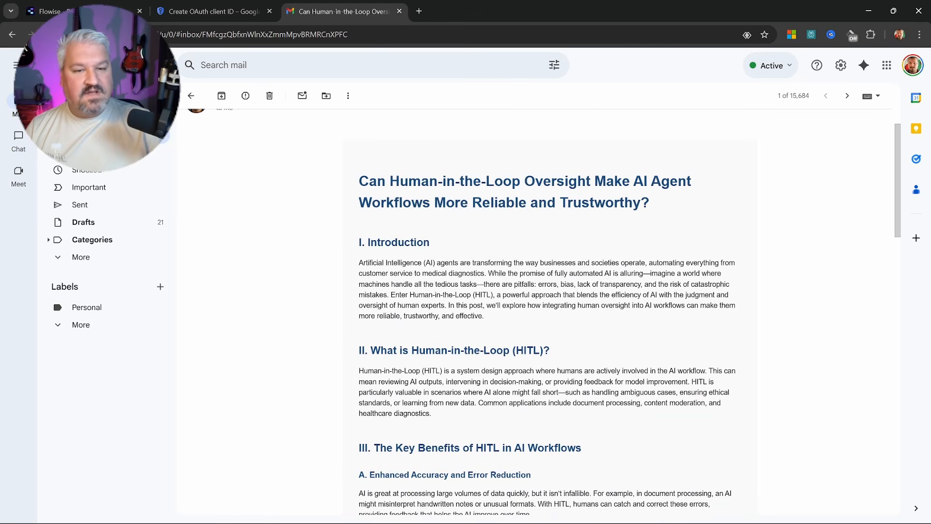
pyautogui.scroll(-18, 515, 307)
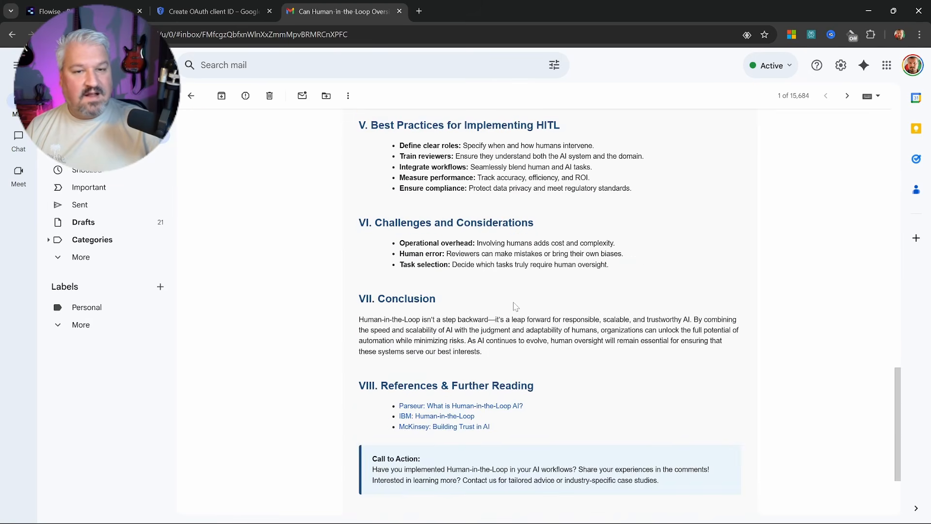